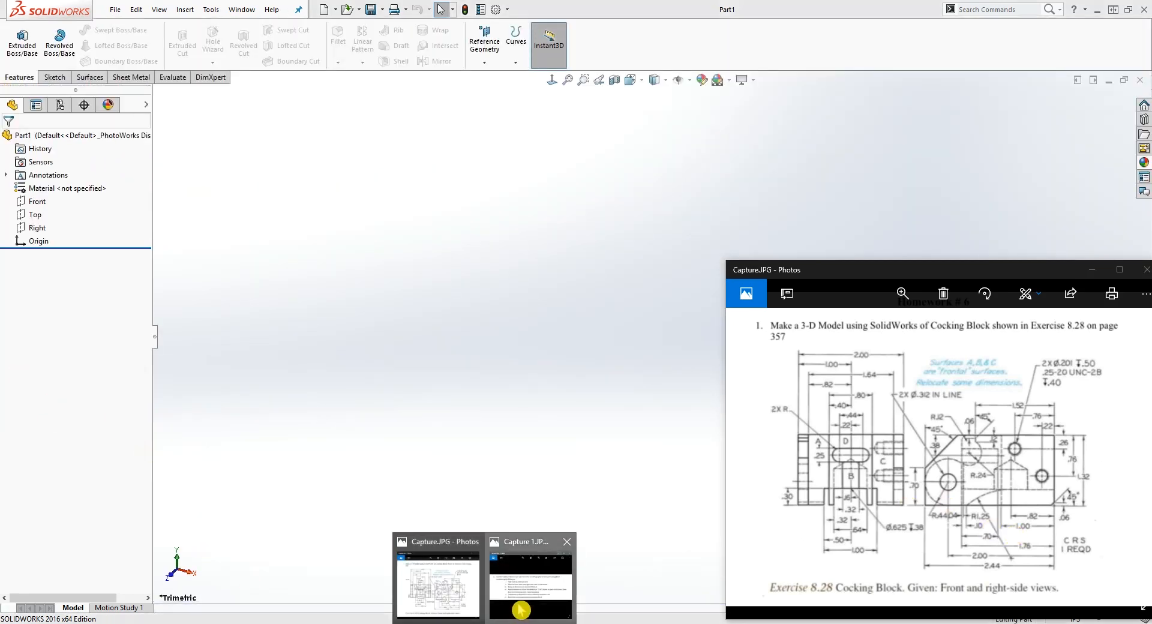
Bring up the Capture 1 image to read the drawing requirements and minimize it again.
{"action": "left_click", "coordinate": [522, 607]}
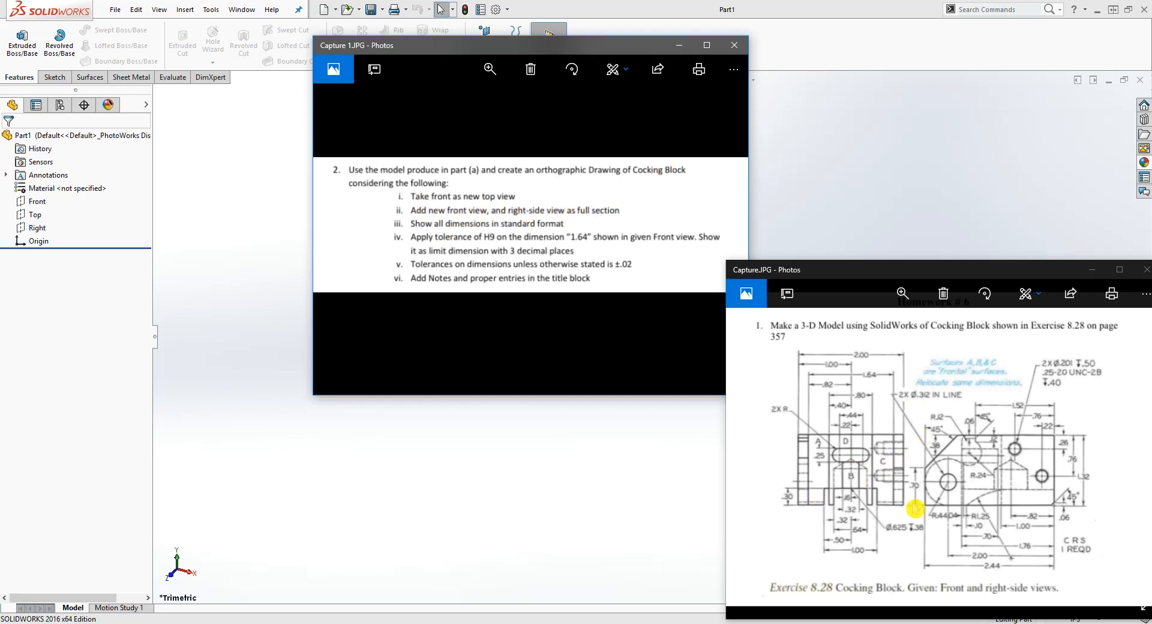
{"action": "left_click", "coordinate": [680, 45]}
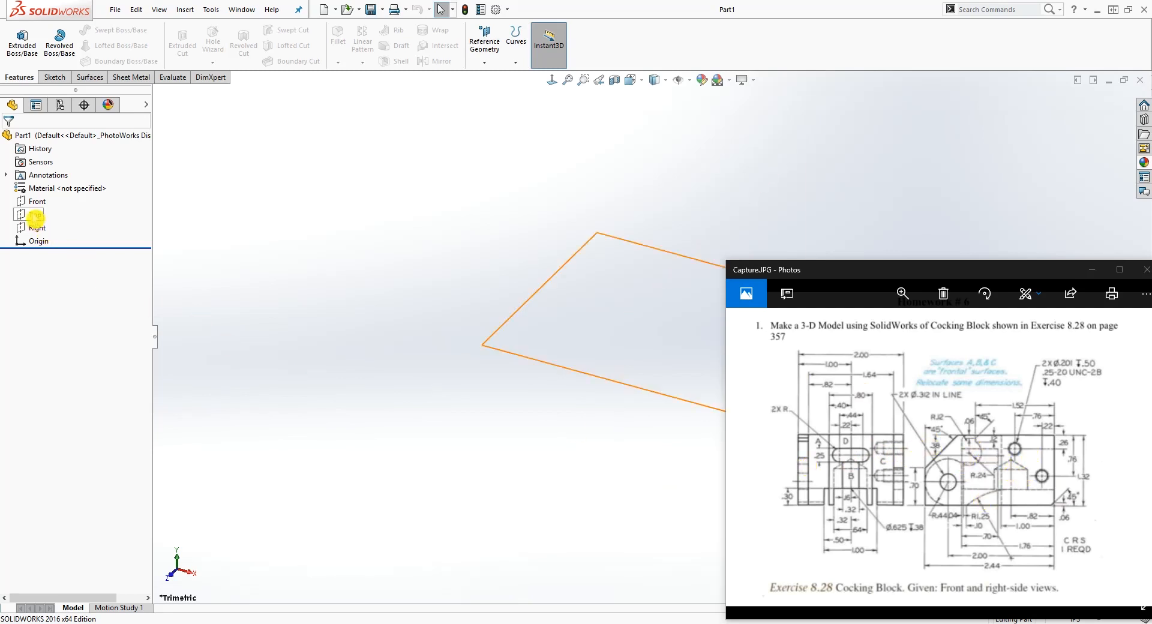
Start a sketch on the Top plane and draw a center rectangle about 5.76 in wide centred on the origin.
{"action": "left_click", "coordinate": [35, 214]}
{"action": "key", "text": "f"}
{"action": "scroll", "coordinate": [644, 425], "scroll_direction": "down", "scroll_amount": 4}
{"action": "scroll", "coordinate": [700, 408], "scroll_direction": "up", "scroll_amount": 3}
{"action": "scroll", "coordinate": [977, 146], "scroll_direction": "down", "scroll_amount": 4}
{"action": "scroll", "coordinate": [622, 499], "scroll_direction": "up", "scroll_amount": 2}
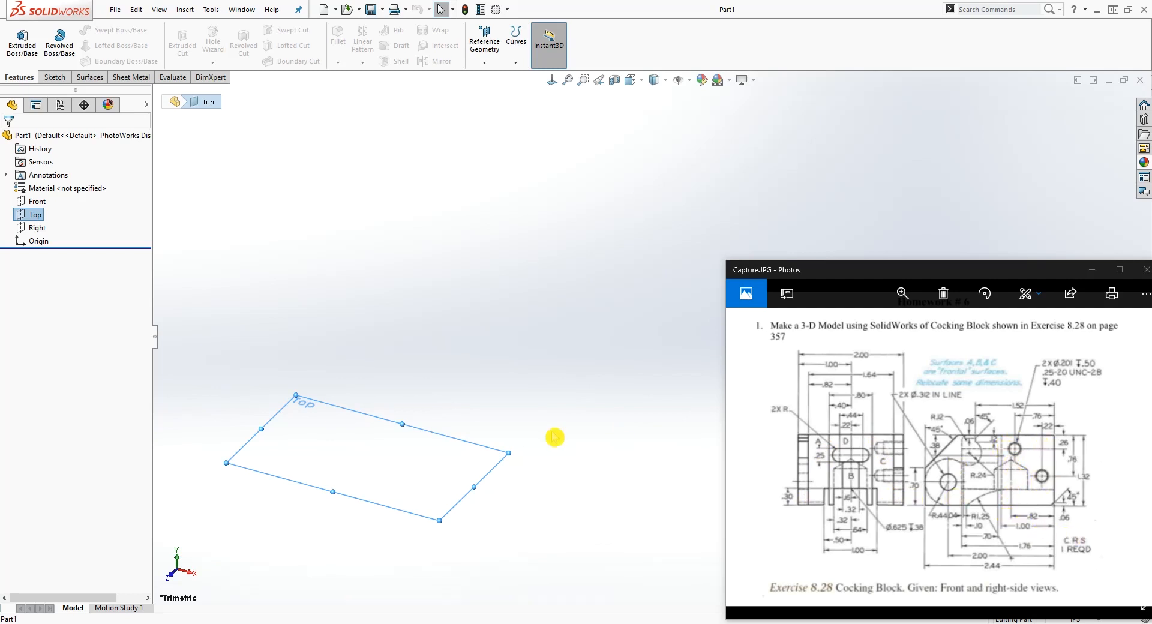
{"action": "left_click", "coordinate": [55, 77]}
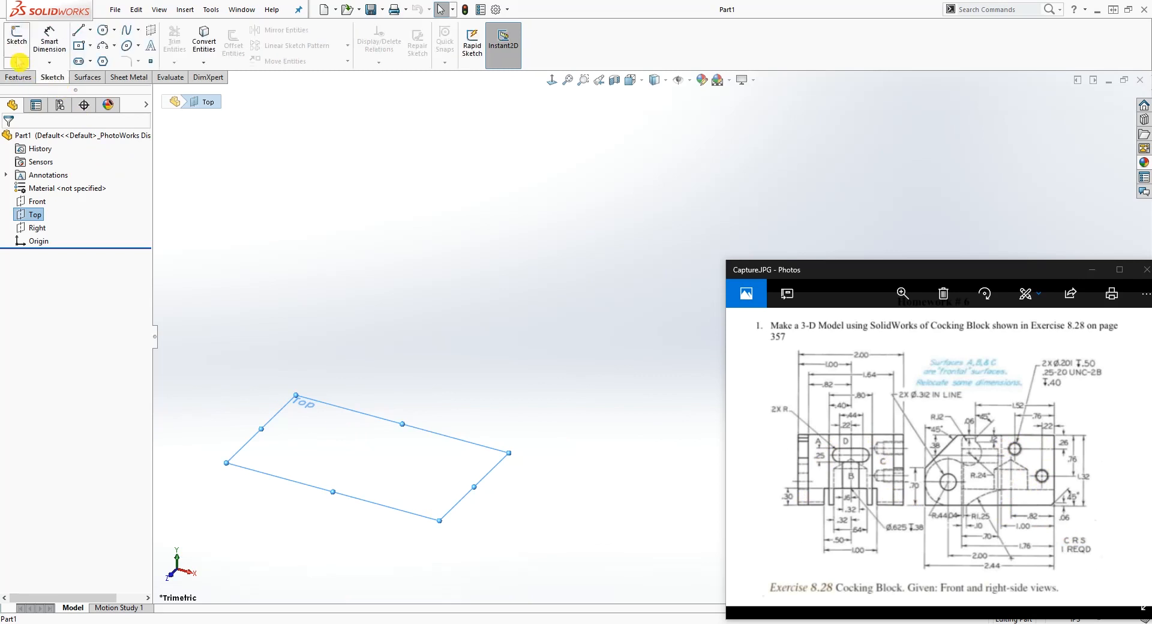
{"action": "left_click", "coordinate": [17, 41]}
{"action": "scroll", "coordinate": [574, 244], "scroll_direction": "up", "scroll_amount": 3}
{"action": "scroll", "coordinate": [523, 468], "scroll_direction": "down", "scroll_amount": 5}
{"action": "scroll", "coordinate": [608, 266], "scroll_direction": "up", "scroll_amount": 1}
{"action": "scroll", "coordinate": [624, 252], "scroll_direction": "down", "scroll_amount": 2}
{"action": "left_click", "coordinate": [79, 45]}
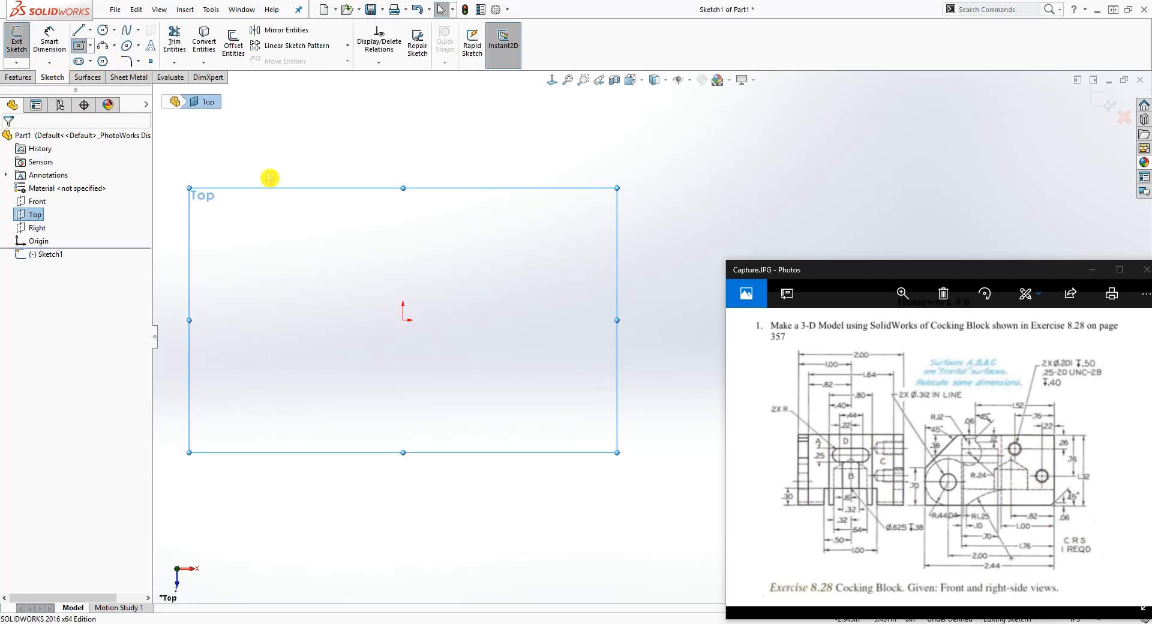
{"action": "left_click_drag", "start_coordinate": [403, 318], "coordinate": [596, 173]}
{"action": "key", "text": "Escape"}
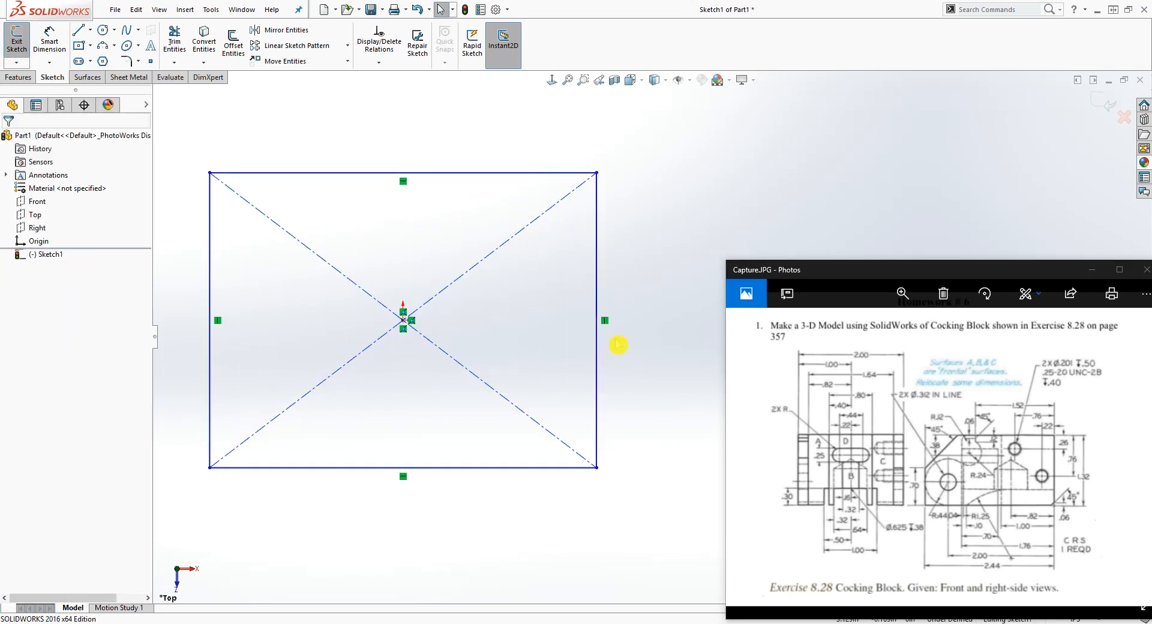
Dimension the rectangle's top edge to a width of 1.64 in.
{"action": "right_click_drag", "start_coordinate": [624, 461], "coordinate": [622, 420]}
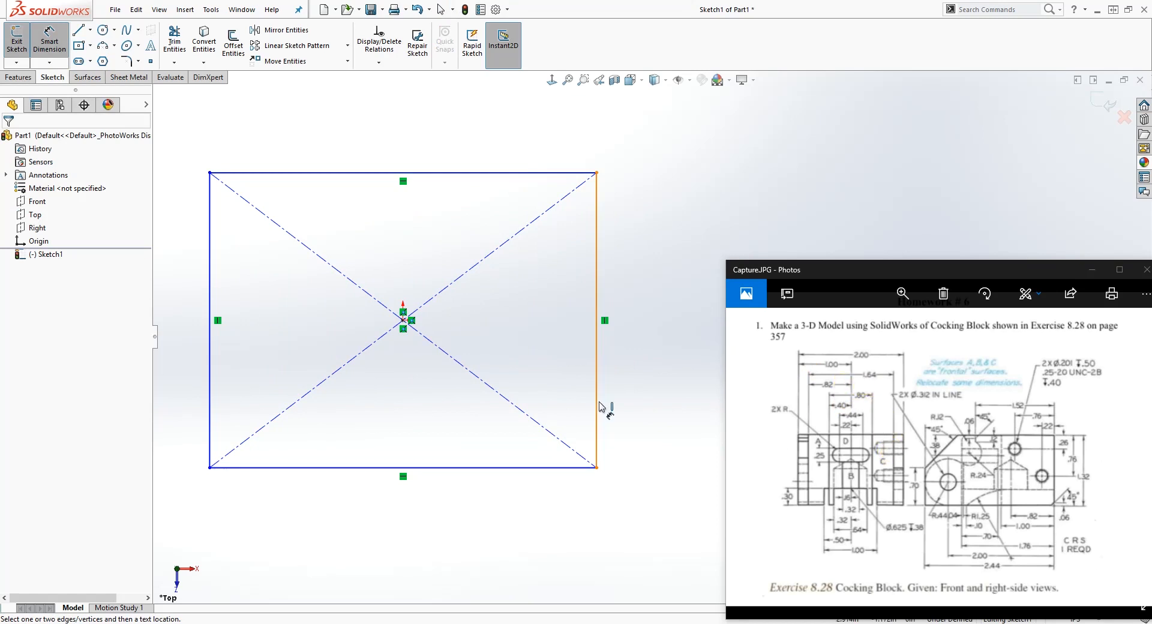
{"action": "left_click", "coordinate": [456, 173]}
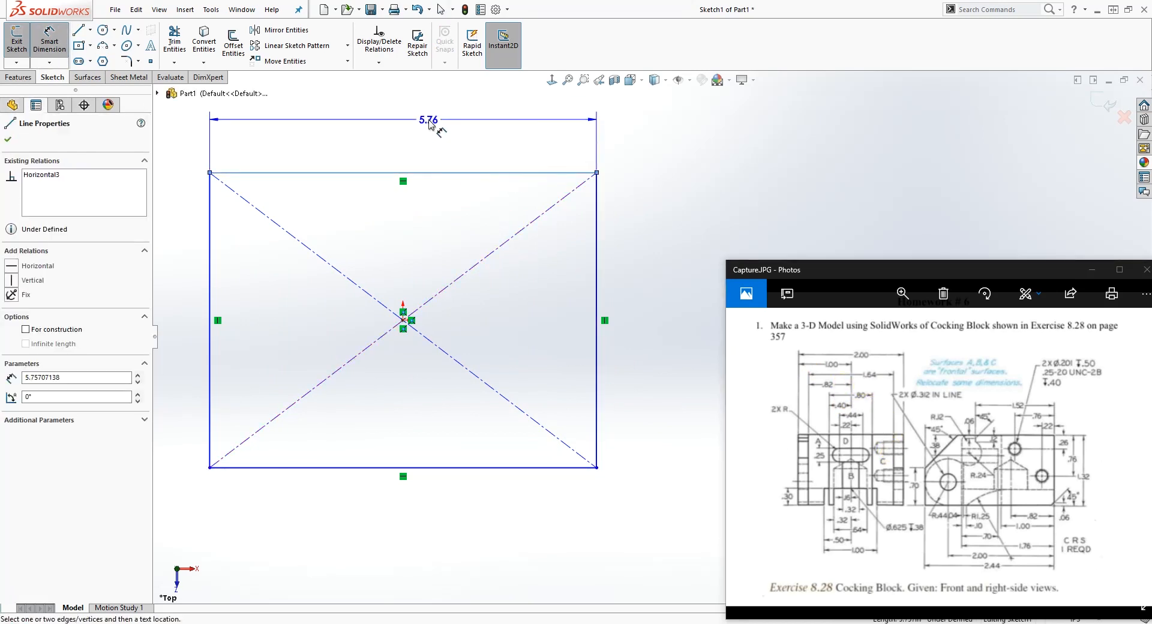
{"action": "left_click", "coordinate": [429, 123]}
{"action": "type", "text": "1.6"}
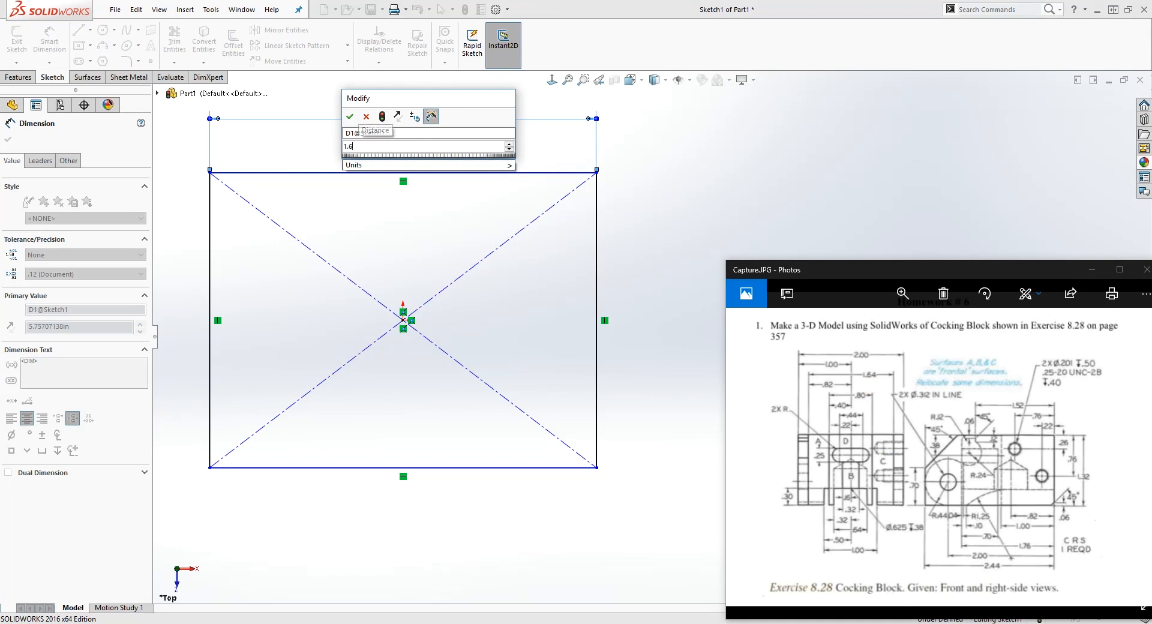
{"action": "type", "text": "4"}
{"action": "key", "text": "Return"}
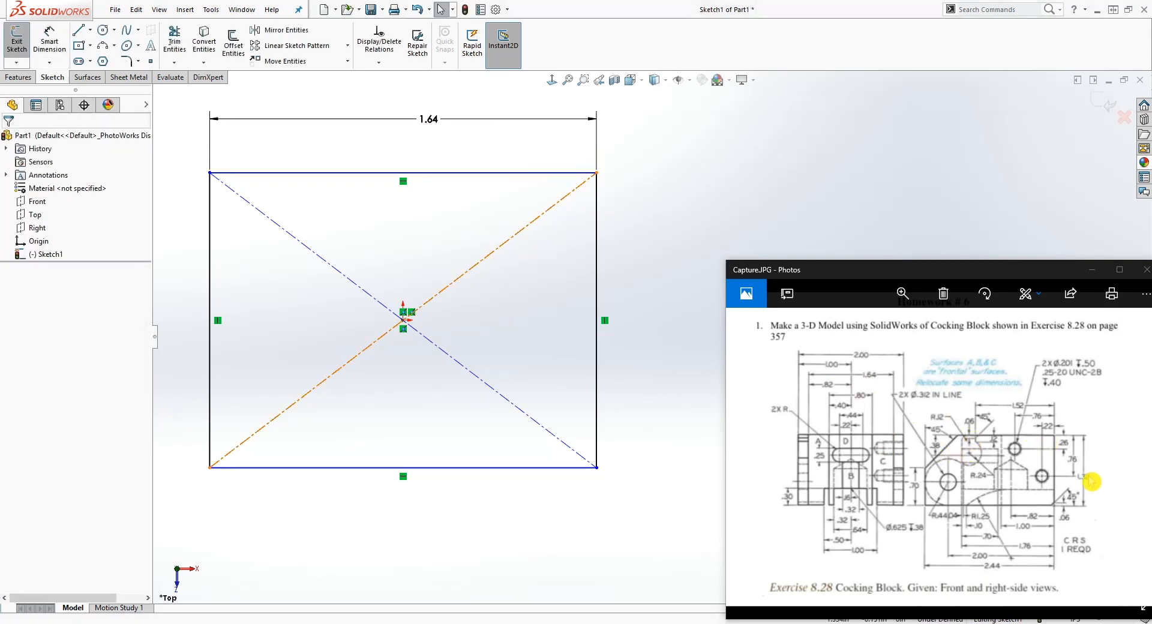
Dimension the rectangle's right edge to a height of 1.32 in.
{"action": "key", "text": "Return"}
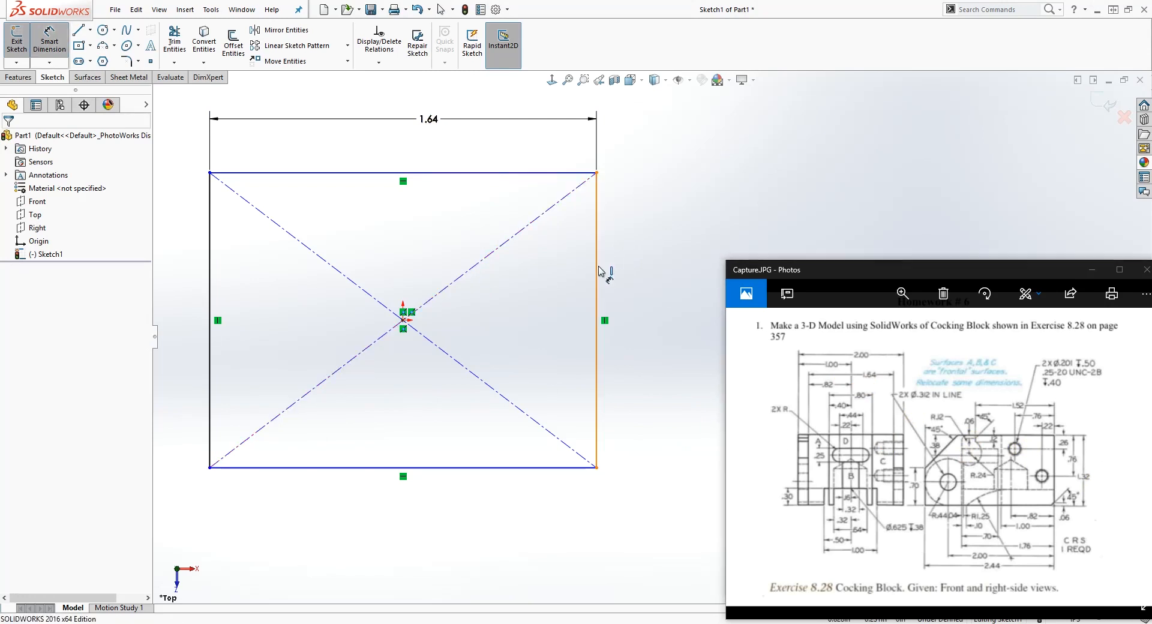
{"action": "left_click", "coordinate": [597, 270]}
{"action": "left_click", "coordinate": [648, 267]}
{"action": "type", "text": "1.32"}
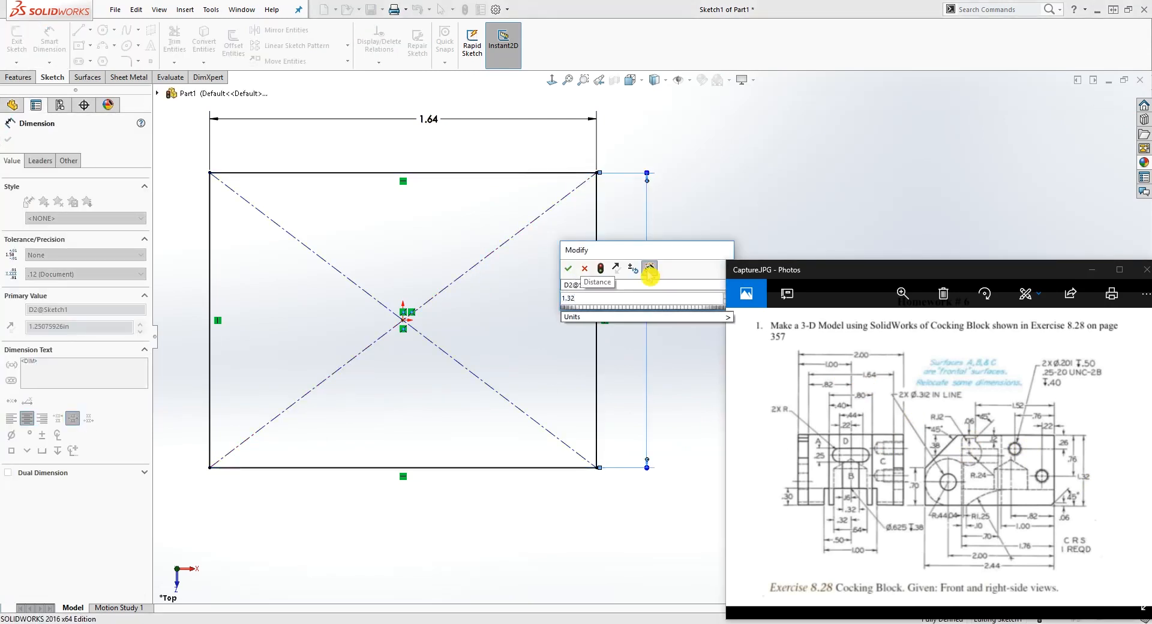
{"action": "left_click", "coordinate": [569, 268]}
{"action": "key", "text": "Escape"}
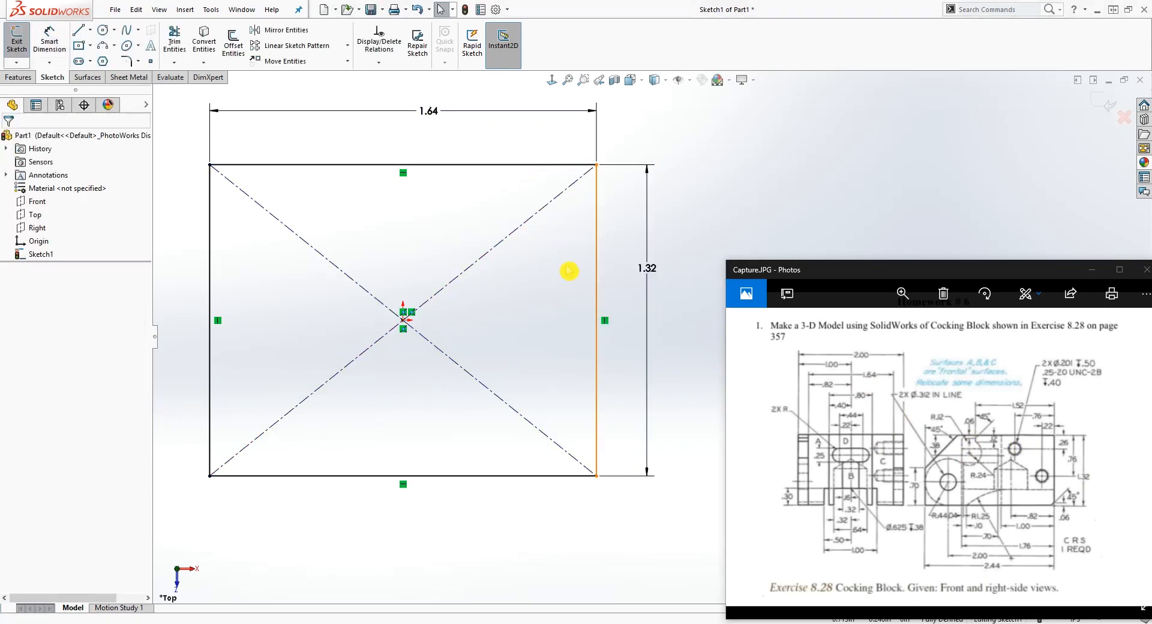
Sketch a three-line notch about 0.2 in deep rising from the rectangle's bottom edge.
{"action": "left_click", "coordinate": [78, 30]}
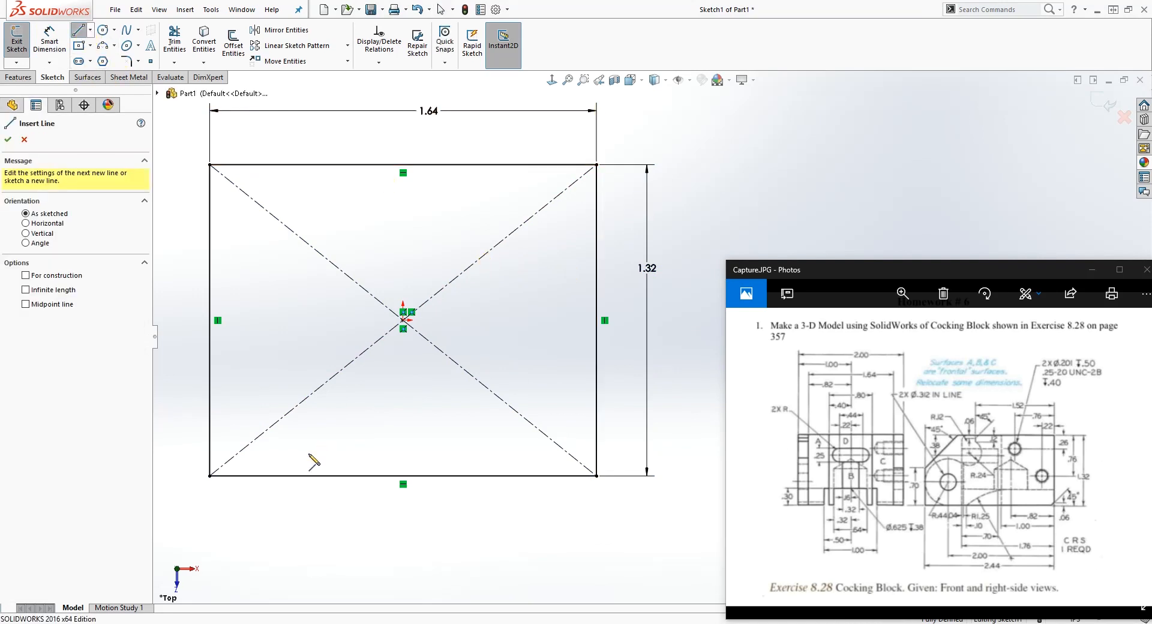
{"action": "left_click", "coordinate": [285, 476]}
{"action": "left_click", "coordinate": [285, 427]}
{"action": "left_click", "coordinate": [487, 427]}
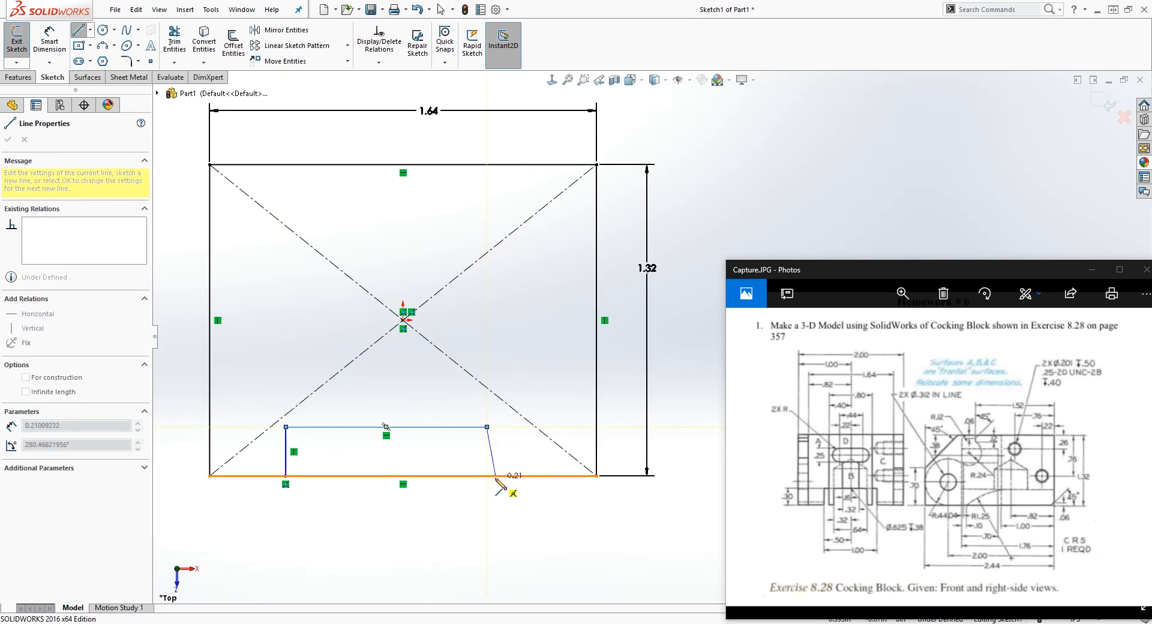
{"action": "left_click", "coordinate": [486, 476]}
{"action": "key", "text": "Escape"}
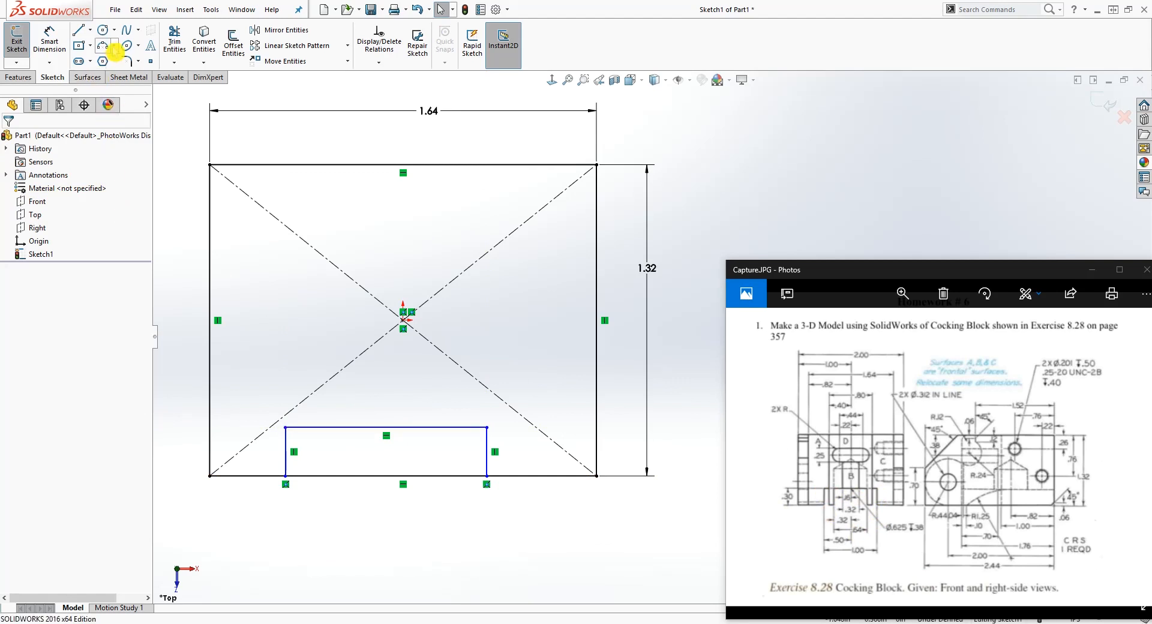
Add a sketch point above the notch and constrain it to the midpoint of the notch's top line.
{"action": "left_click", "coordinate": [151, 63]}
{"action": "left_click", "coordinate": [399, 394]}
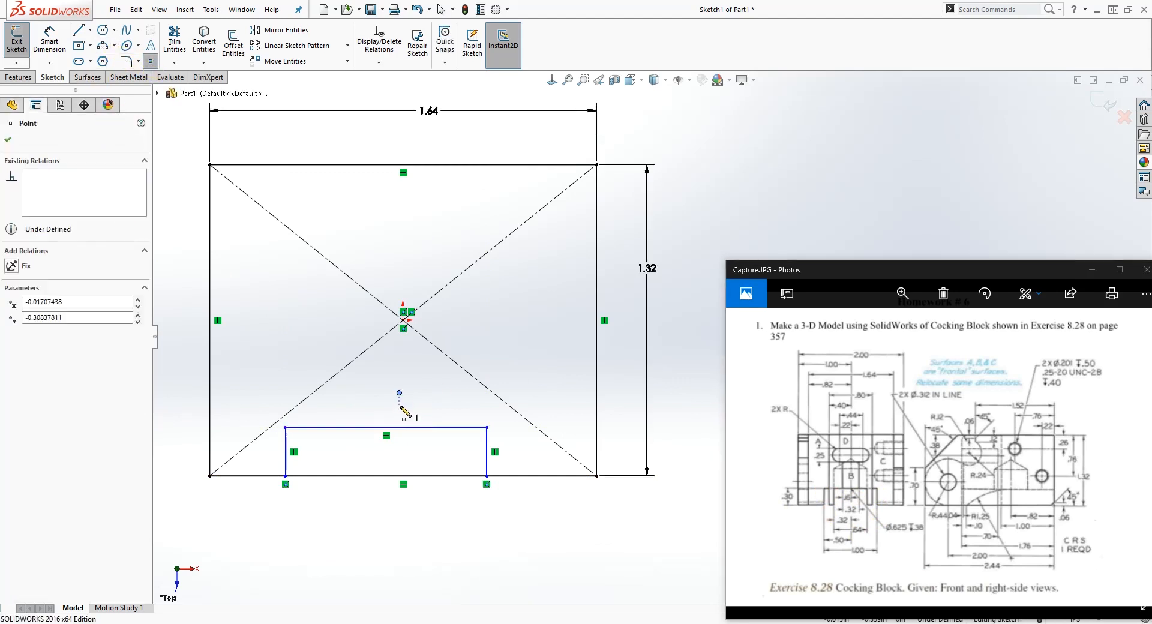
{"action": "left_click", "coordinate": [399, 393]}
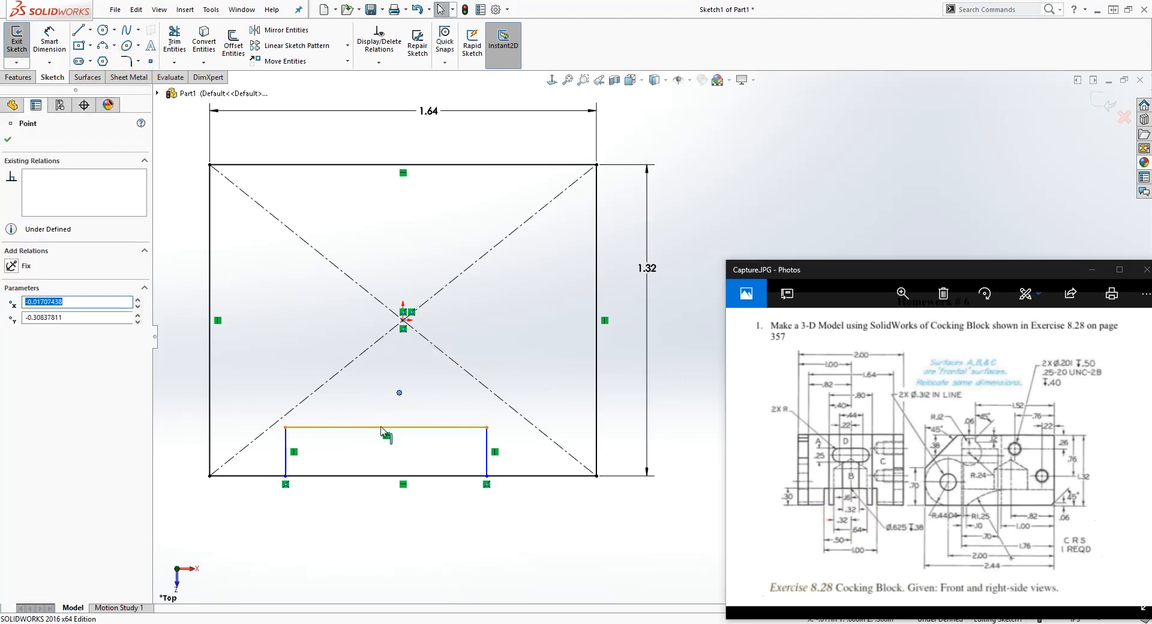
{"action": "left_click", "coordinate": [340, 427], "text": "ctrl"}
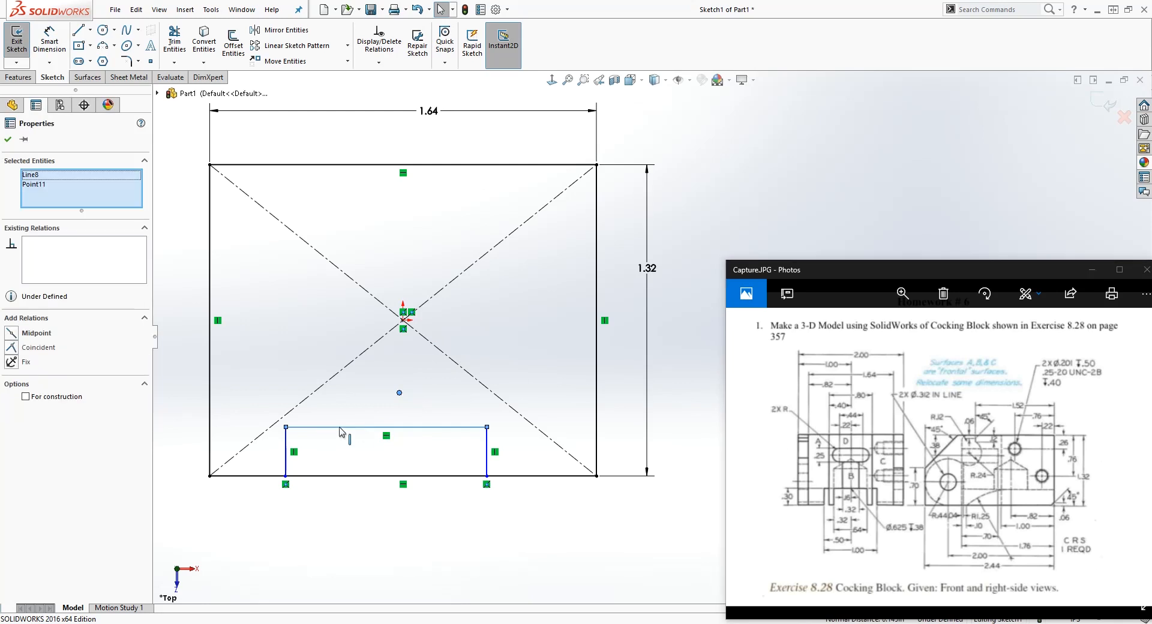
{"action": "left_click", "coordinate": [14, 335]}
{"action": "key", "text": "Escape"}
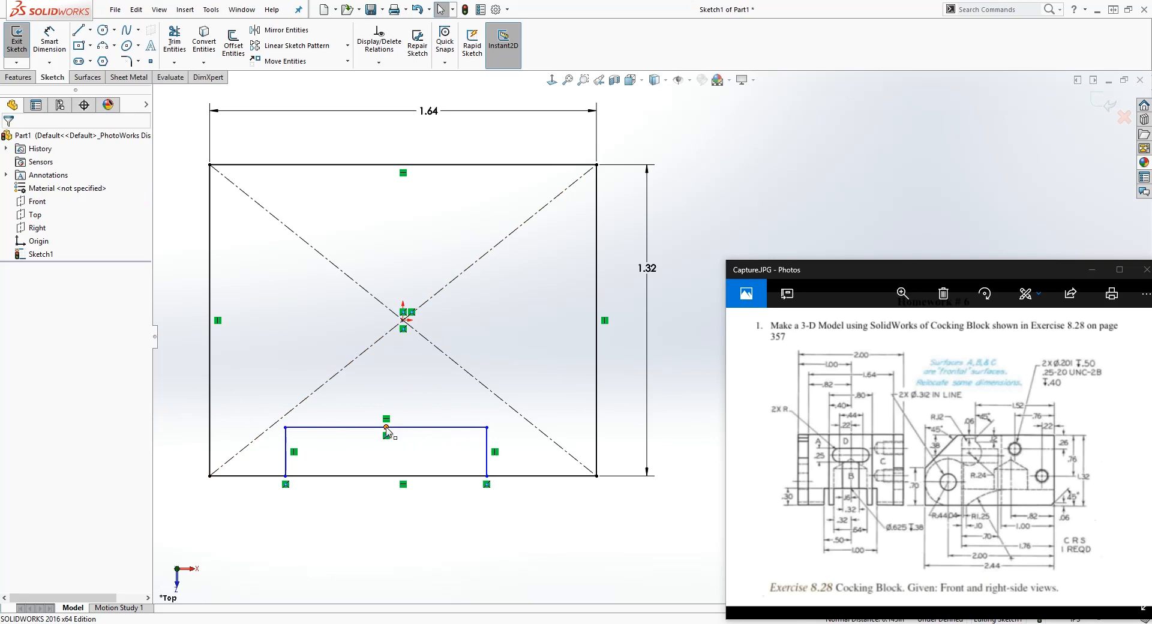
Apply a vertical relation between the notch's midpoint and the rectangle's center at the origin.
{"action": "left_click", "coordinate": [387, 427]}
{"action": "left_click", "coordinate": [403, 319], "text": "ctrl"}
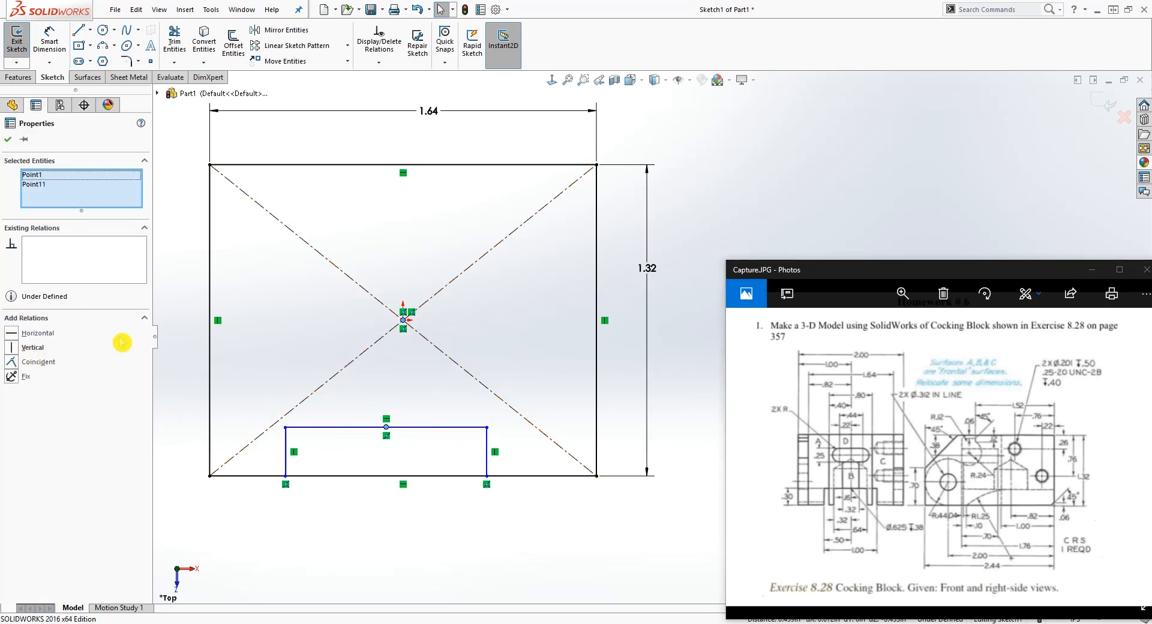
{"action": "left_click", "coordinate": [15, 347]}
{"action": "key", "text": "Escape"}
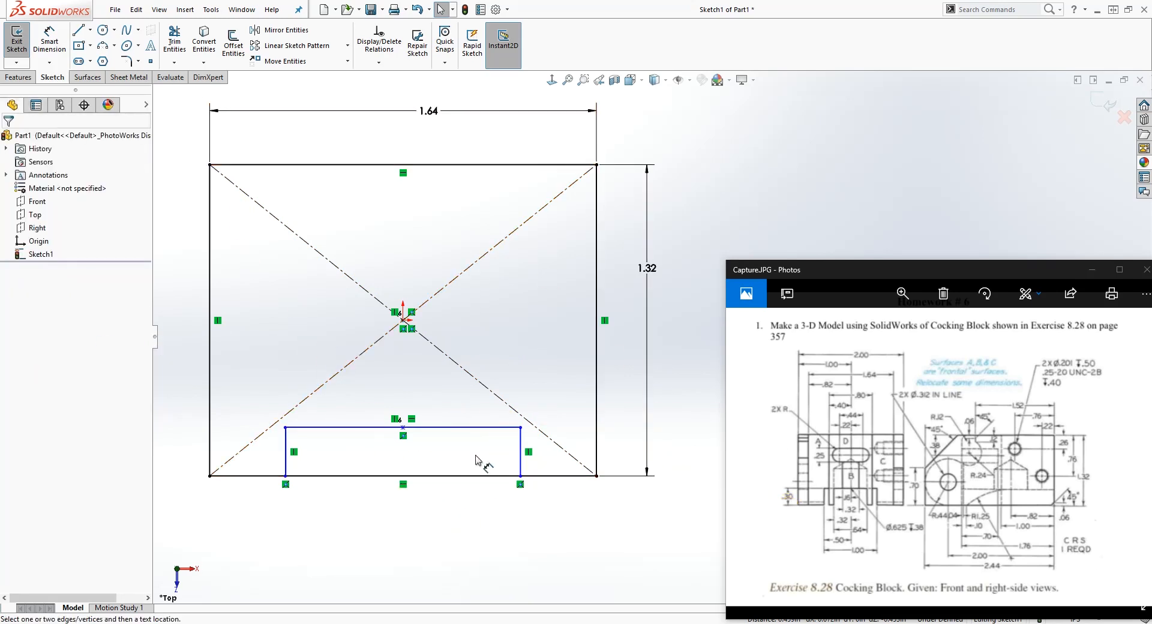
Dimension the notch's right side to a height of 0.3 in.
{"action": "key", "text": "d"}
{"action": "left_click", "coordinate": [520, 452]}
{"action": "left_click", "coordinate": [625, 451]}
{"action": "type", "text": ".3"}
{"action": "key", "text": "Return"}
{"action": "key", "text": "Escape"}
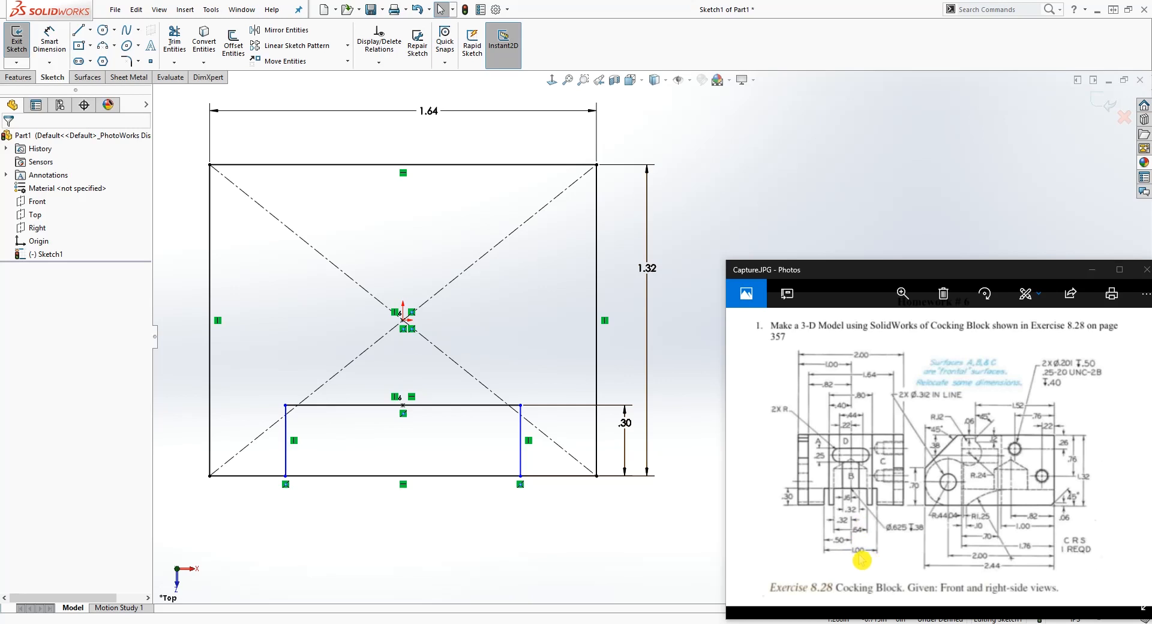
Dimension the notch's top line to a width of 1 in.
{"action": "right_click_drag", "start_coordinate": [411, 536], "coordinate": [397, 461]}
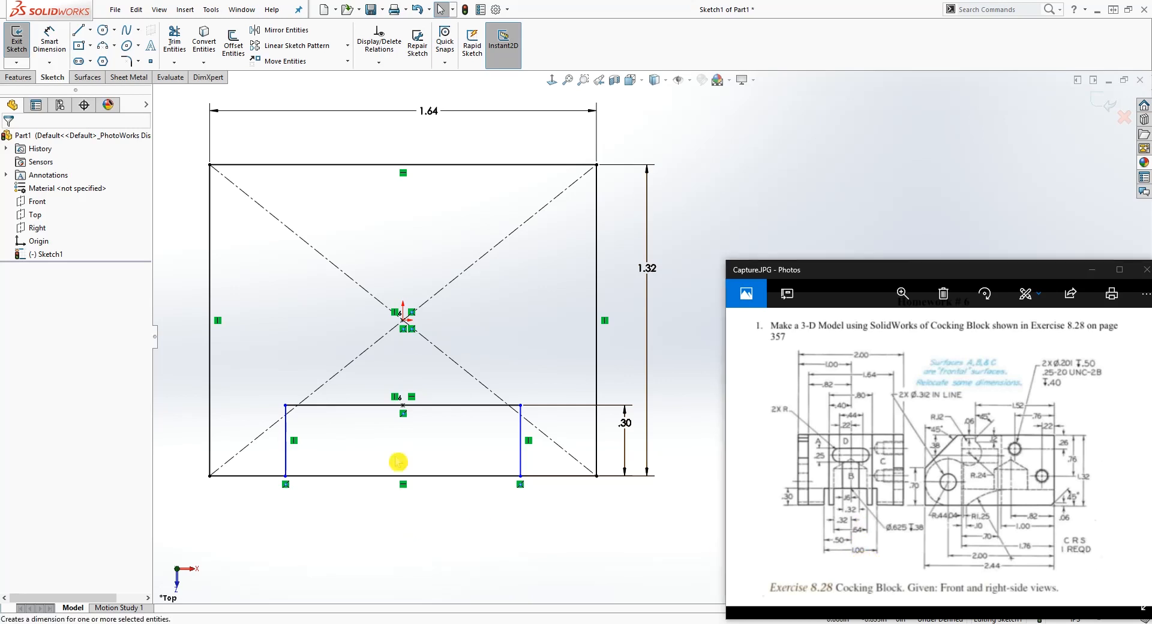
{"action": "left_click", "coordinate": [370, 405]}
{"action": "left_click", "coordinate": [362, 343]}
{"action": "type", "text": "1"}
{"action": "key", "text": "Return"}
{"action": "key", "text": "Escape"}
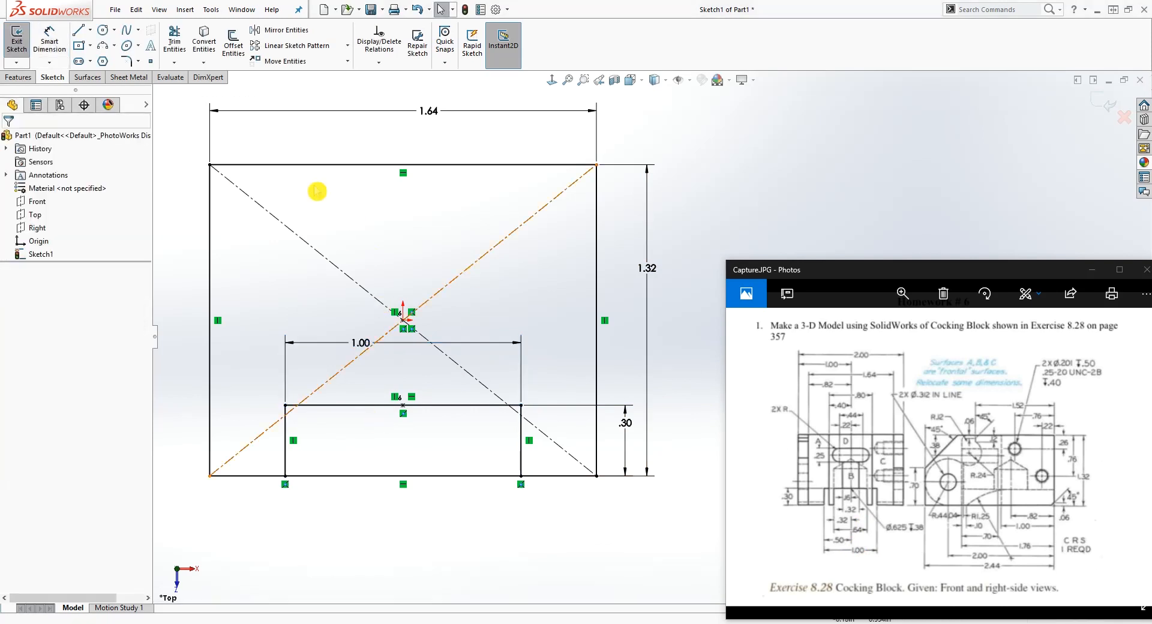
Trim away the rectangle's bottom edge between the notch sides and move the notch's width dimension below the profile.
{"action": "left_click", "coordinate": [174, 41]}
{"action": "left_click", "coordinate": [309, 477]}
{"action": "key", "text": "Escape"}
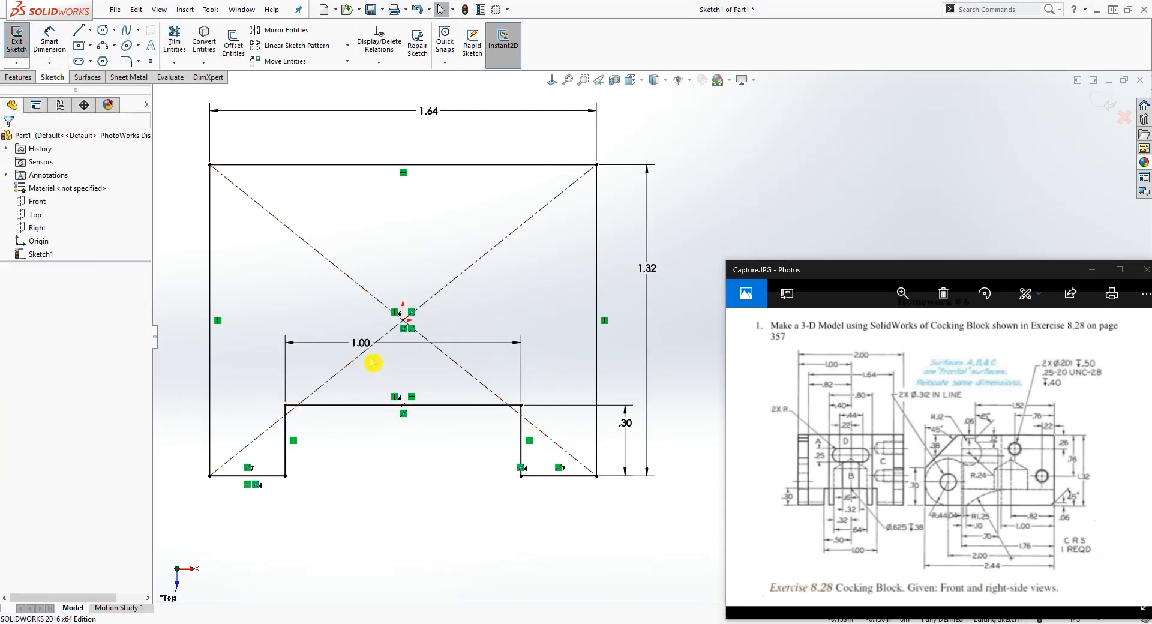
{"action": "left_click_drag", "start_coordinate": [366, 342], "coordinate": [412, 563]}
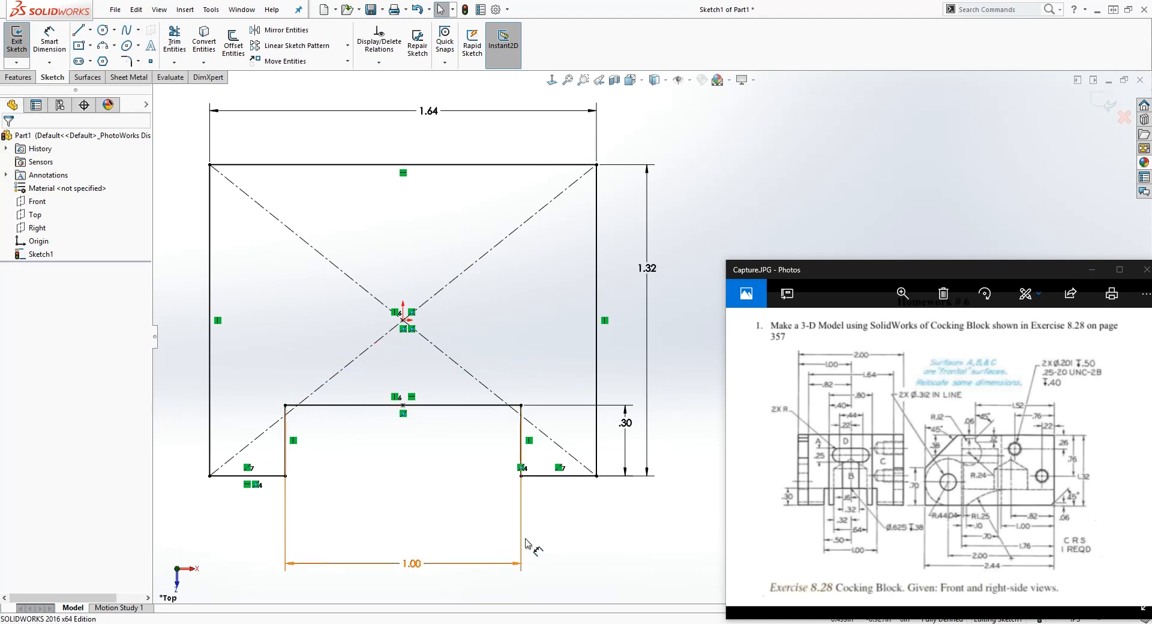
Extrude the notched profile as a blind boss with a depth of 1 in.
{"action": "scroll", "coordinate": [581, 439], "scroll_direction": "up", "scroll_amount": 2}
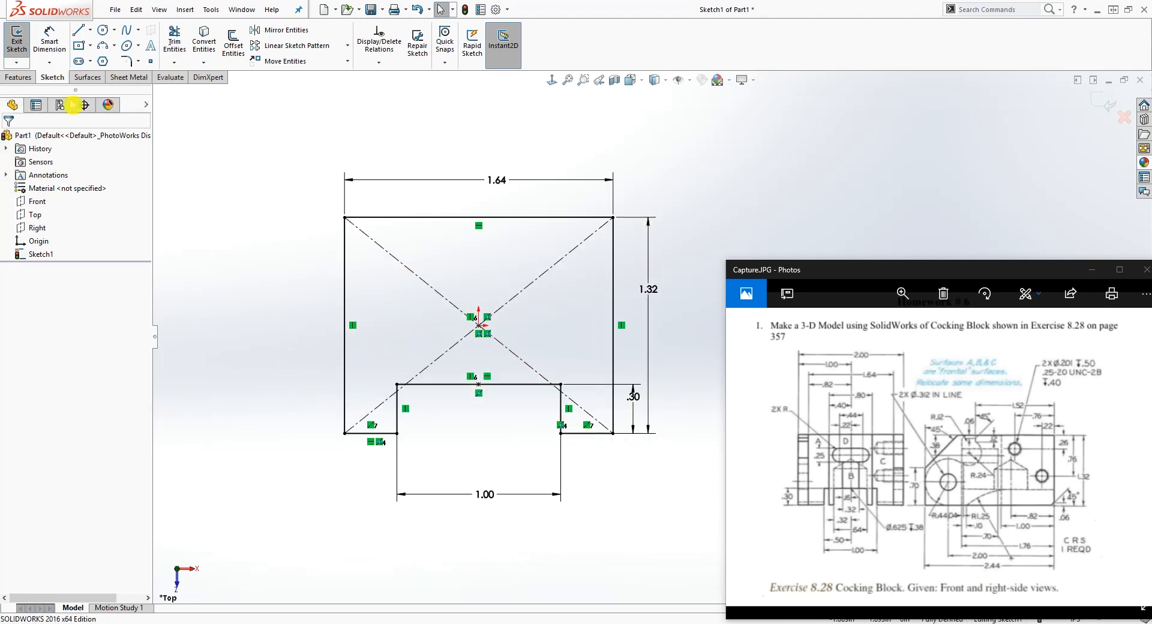
{"action": "left_click", "coordinate": [18, 77]}
{"action": "left_click", "coordinate": [22, 42]}
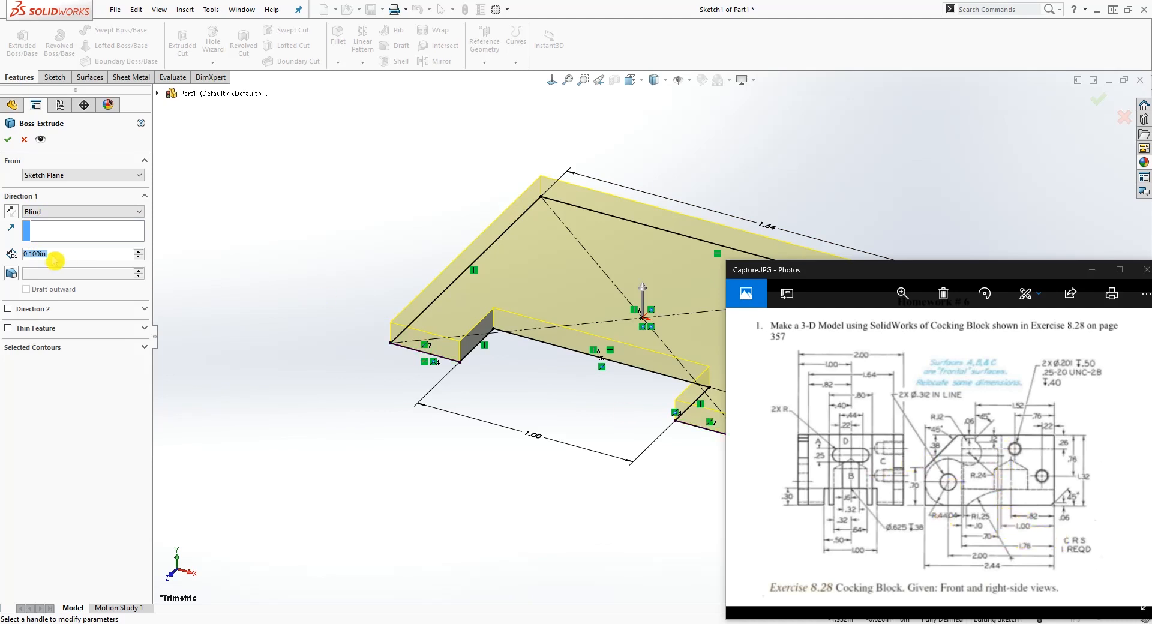
{"action": "type", "text": "1"}
{"action": "key", "text": "Return"}
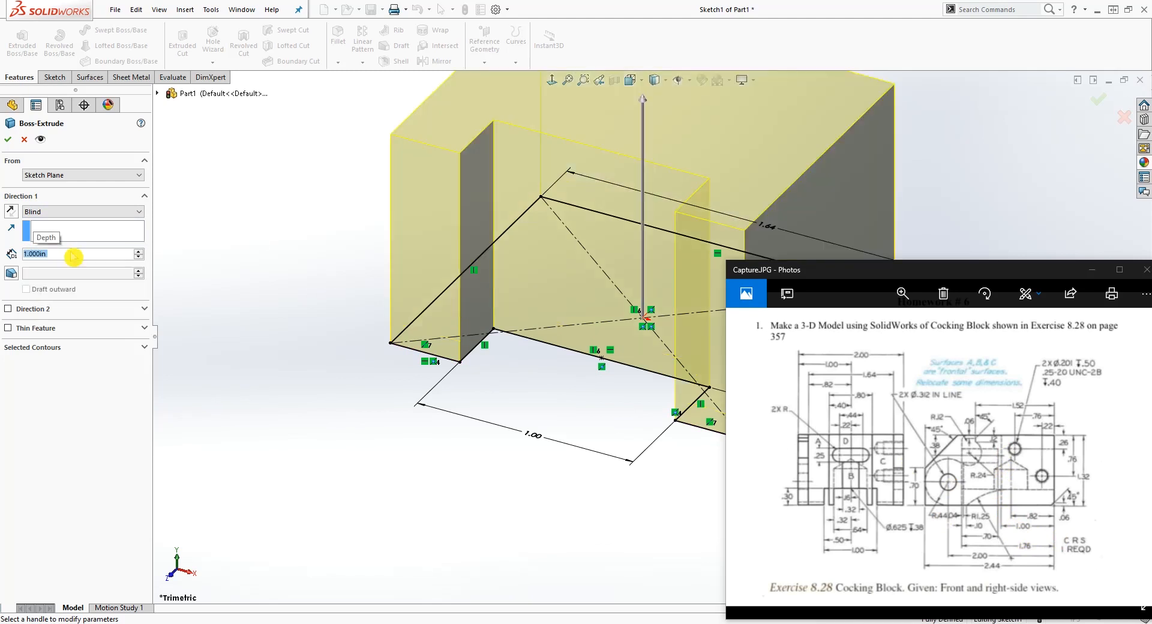
{"action": "left_click", "coordinate": [9, 144]}
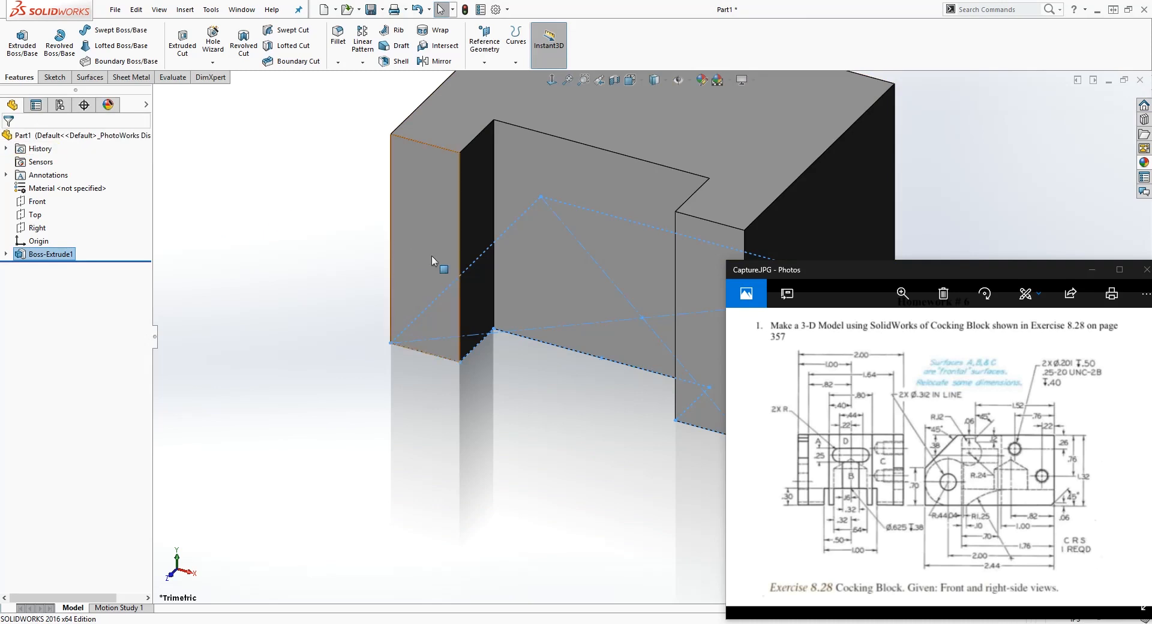
Start a sketch on the block's notched top face and view the face straight on.
{"action": "scroll", "coordinate": [641, 267], "scroll_direction": "up", "scroll_amount": 5}
{"action": "scroll", "coordinate": [915, 170], "scroll_direction": "down", "scroll_amount": 3}
{"action": "scroll", "coordinate": [578, 345], "scroll_direction": "up", "scroll_amount": 3}
{"action": "scroll", "coordinate": [647, 447], "scroll_direction": "down", "scroll_amount": 2}
{"action": "left_click", "coordinate": [649, 463]}
{"action": "middle_click_drag", "start_coordinate": [614, 459], "coordinate": [607, 456]}
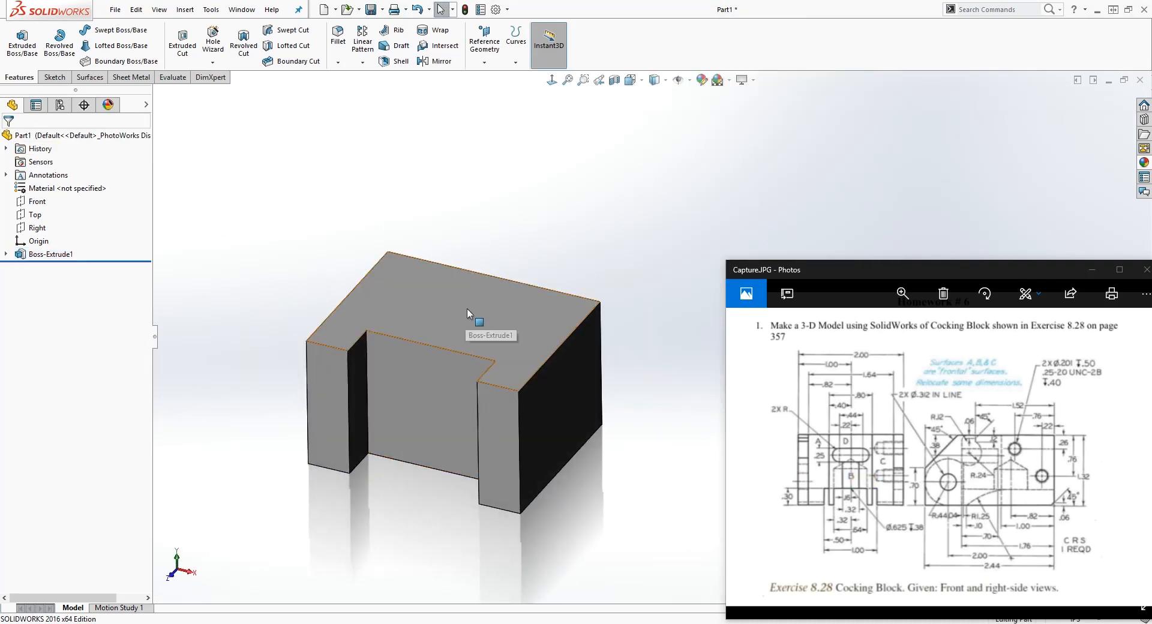
{"action": "left_click", "coordinate": [431, 313]}
{"action": "left_click", "coordinate": [54, 77]}
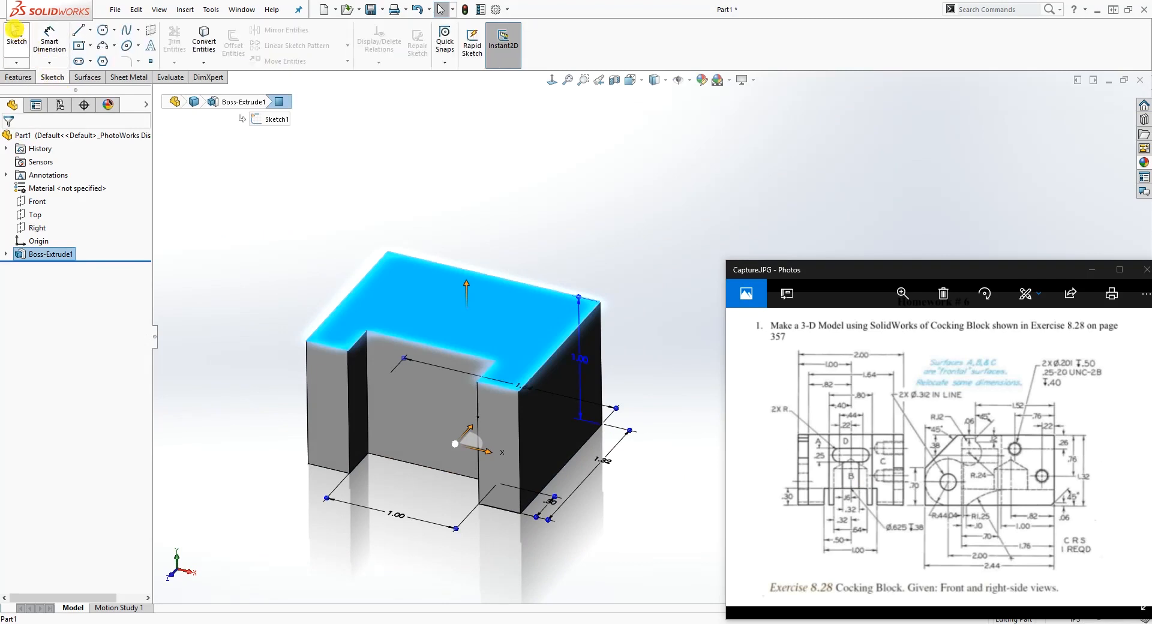
{"action": "left_click", "coordinate": [17, 39]}
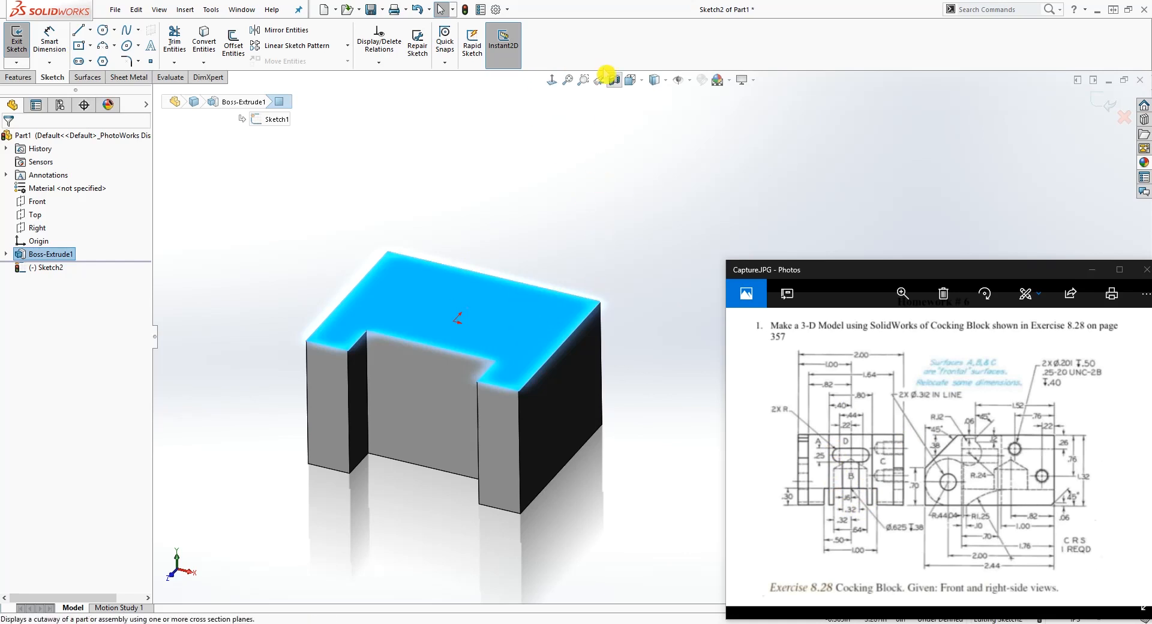
{"action": "left_click", "coordinate": [551, 80]}
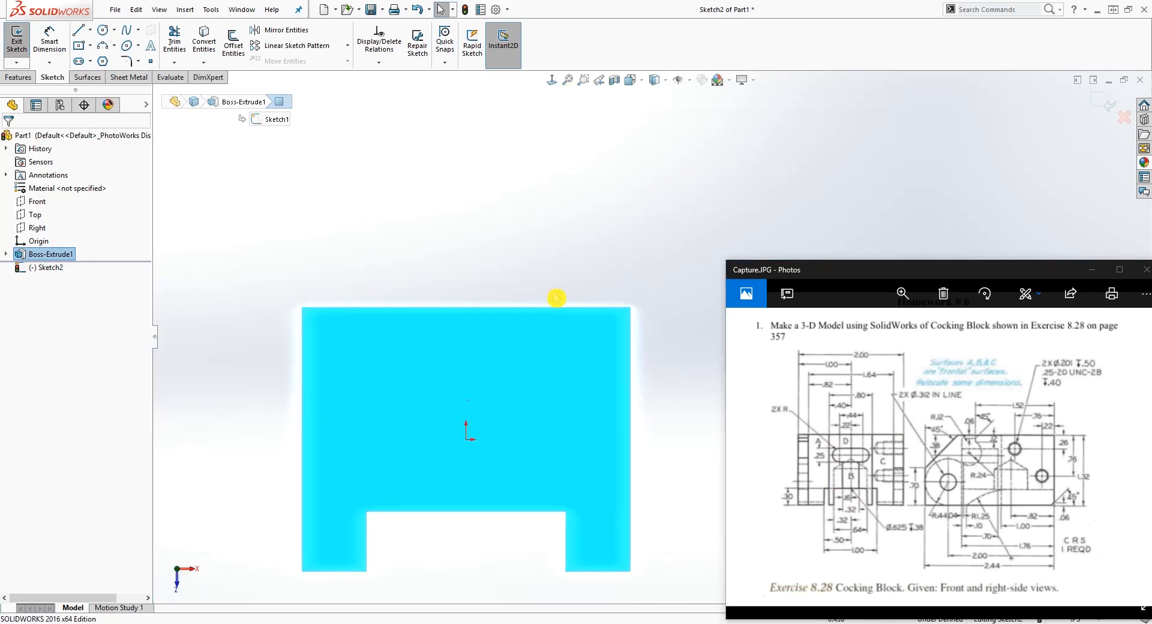
Sketch a center rectangle on the origin, about 0.63 in wide and 1.27 in high.
{"action": "scroll", "coordinate": [671, 507], "scroll_direction": "down", "scroll_amount": 3}
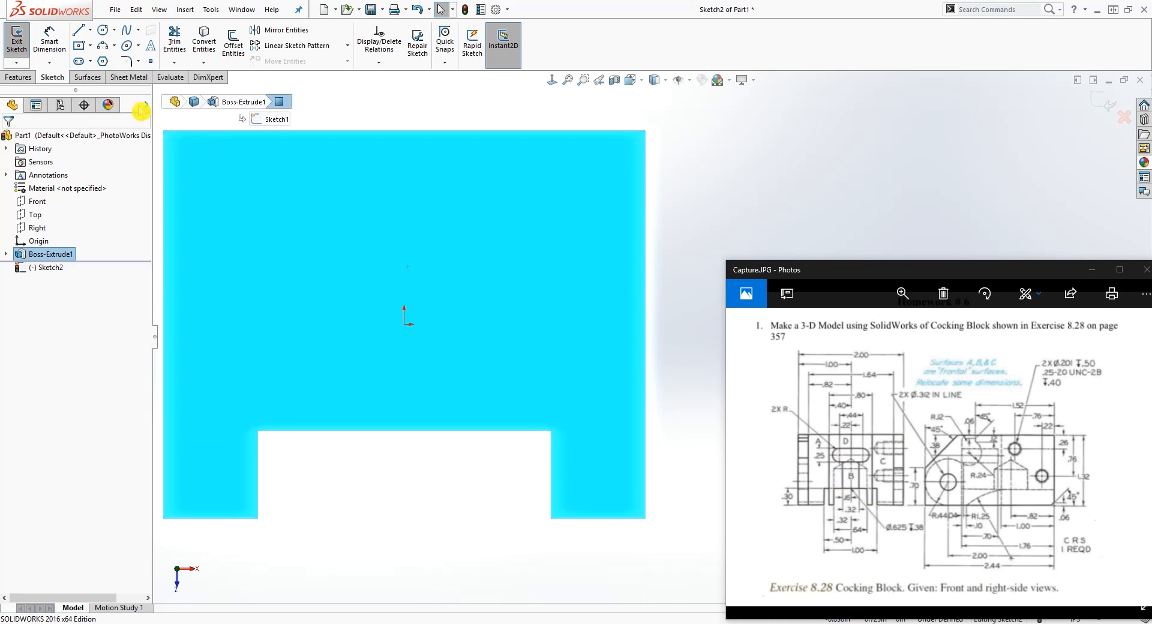
{"action": "left_click", "coordinate": [79, 45]}
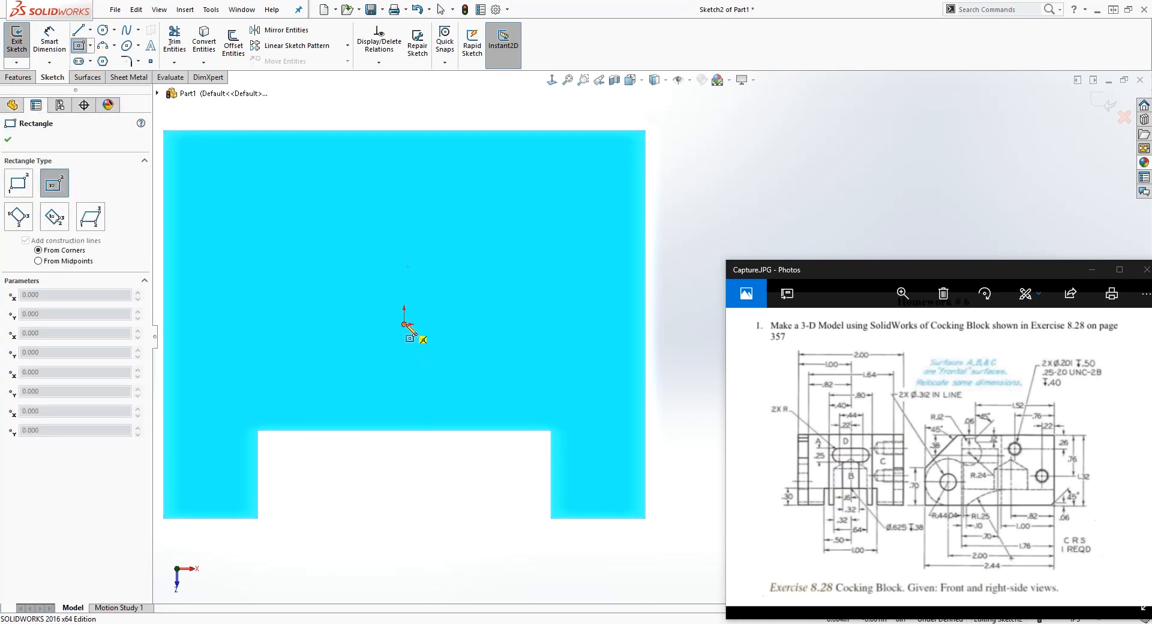
{"action": "left_click", "coordinate": [404, 325]}
{"action": "left_click", "coordinate": [496, 510]}
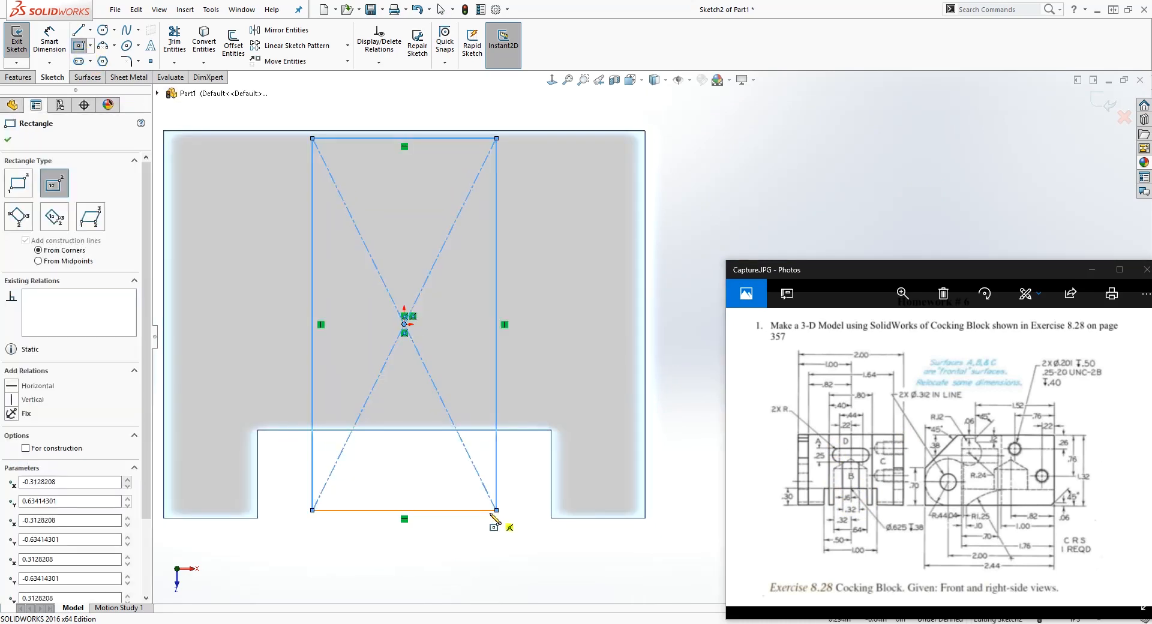
{"action": "key", "text": "Escape"}
Make the rectangle's top line collinear with the block's upper edge.
{"action": "left_click", "coordinate": [365, 137]}
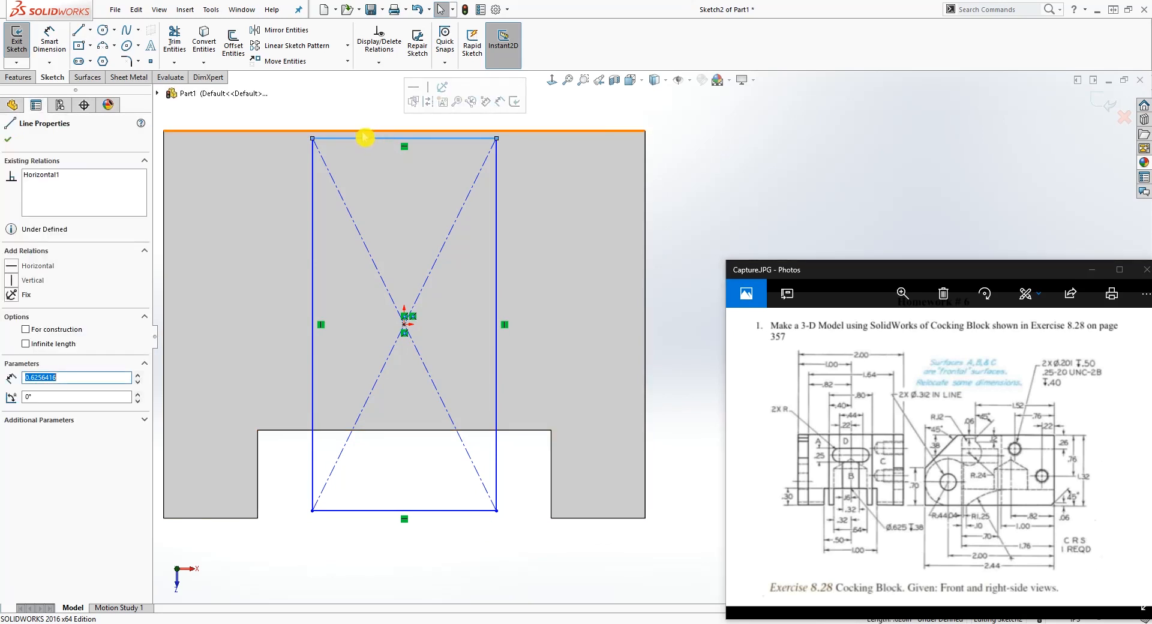
{"action": "left_click", "coordinate": [365, 131], "text": "ctrl"}
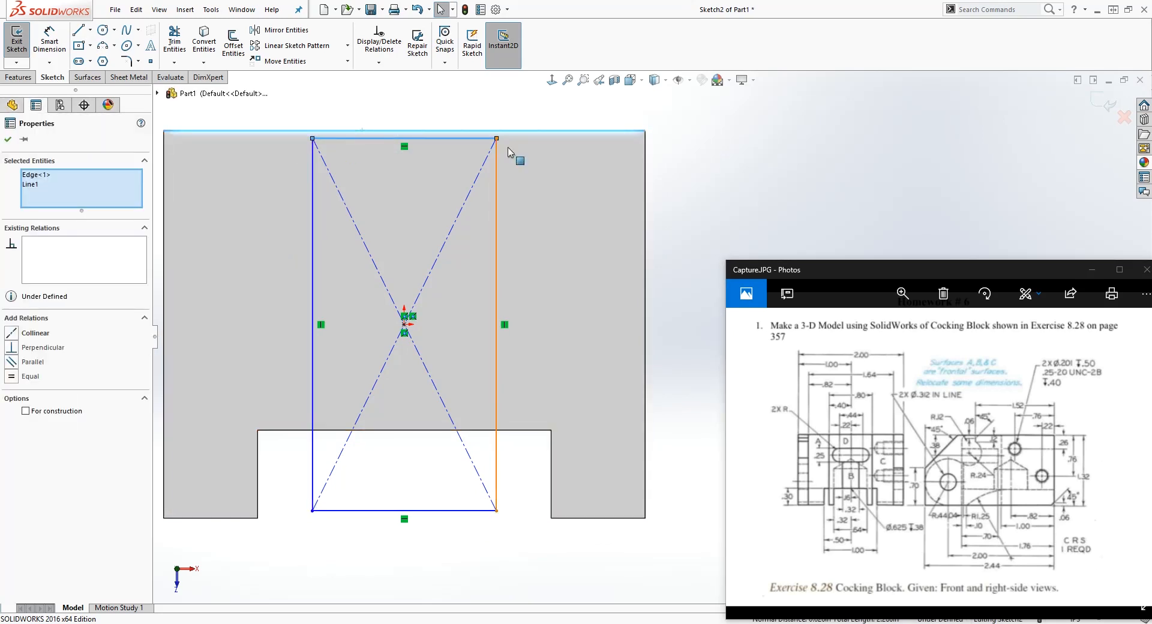
{"action": "left_click", "coordinate": [32, 348]}
{"action": "left_click", "coordinate": [432, 450]}
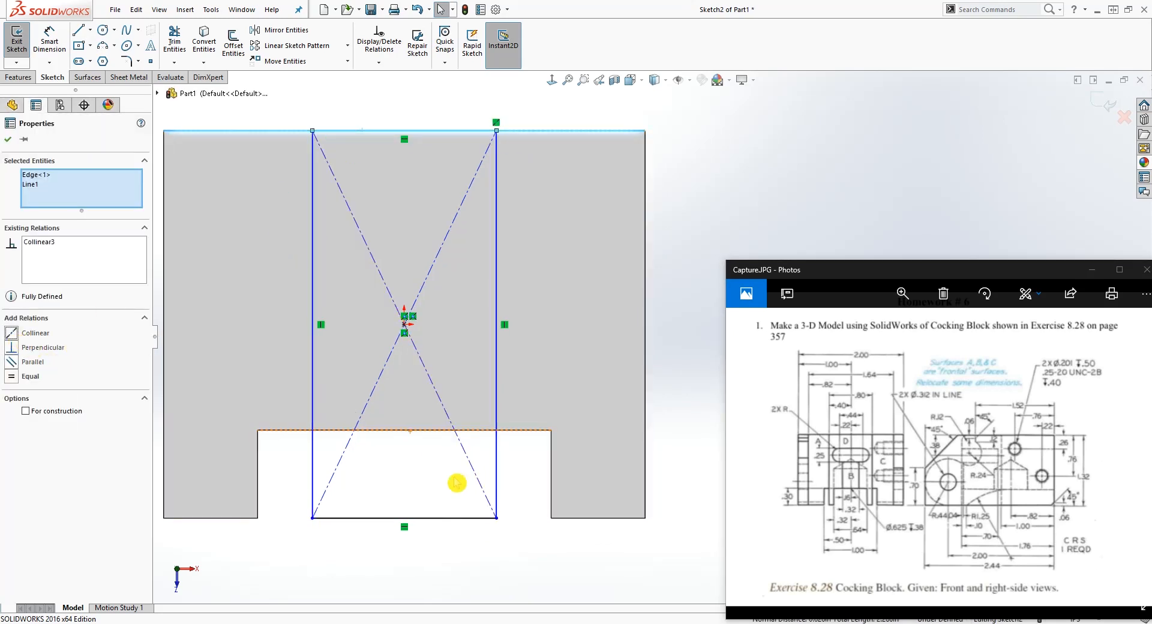
{"action": "left_click", "coordinate": [485, 530]}
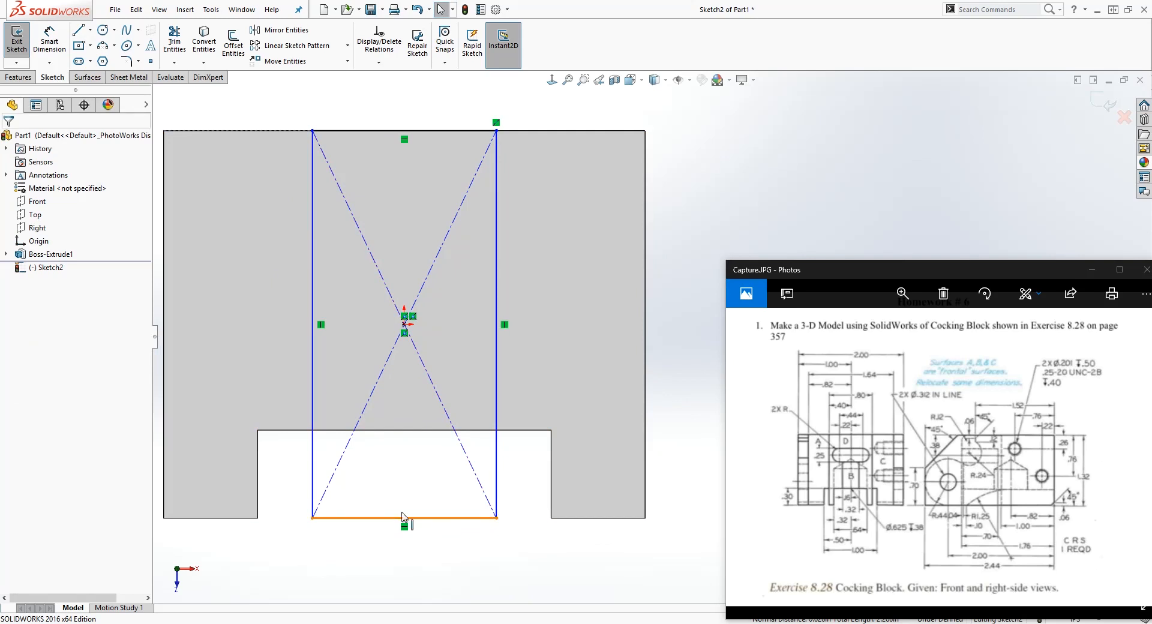
{"action": "left_click", "coordinate": [407, 323]}
{"action": "left_click", "coordinate": [468, 505]}
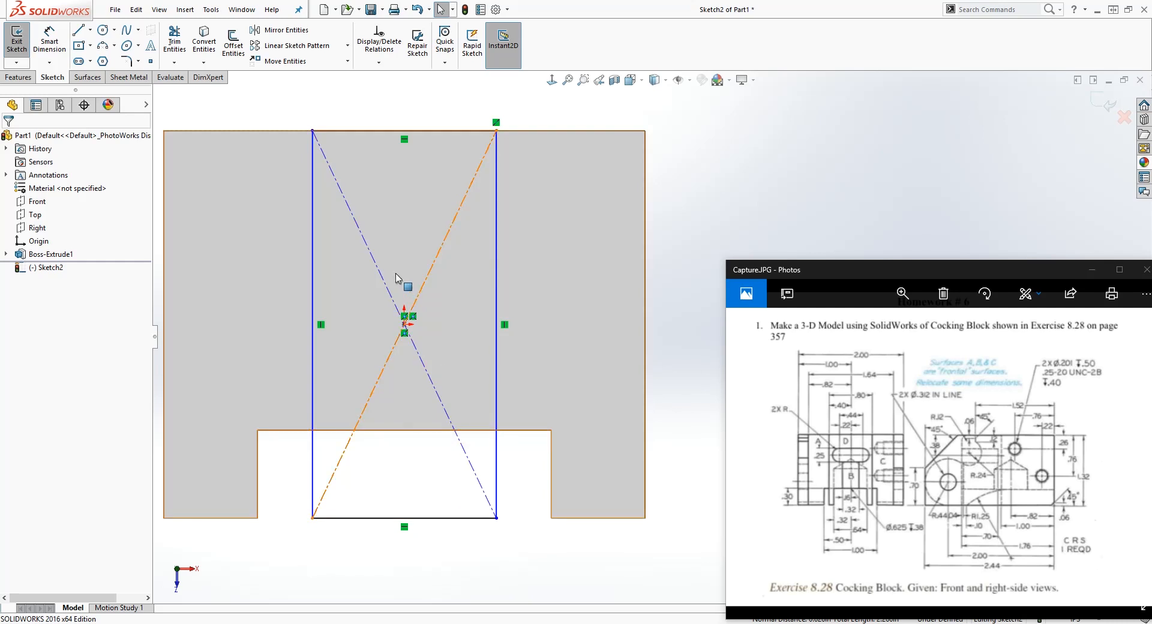
{"action": "left_click", "coordinate": [484, 533]}
Dimension the rectangle's top line to a width of 0.8 in.
{"action": "key", "text": "d"}
{"action": "scroll", "coordinate": [438, 168], "scroll_direction": "up", "scroll_amount": 2}
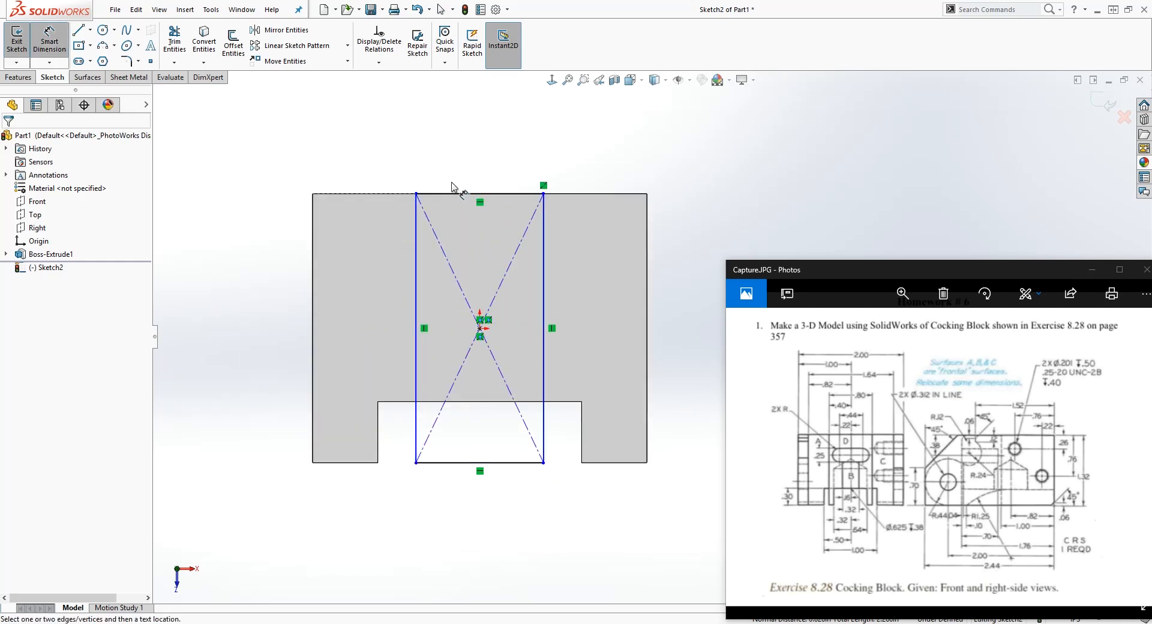
{"action": "left_click", "coordinate": [467, 193]}
{"action": "left_click", "coordinate": [478, 157]}
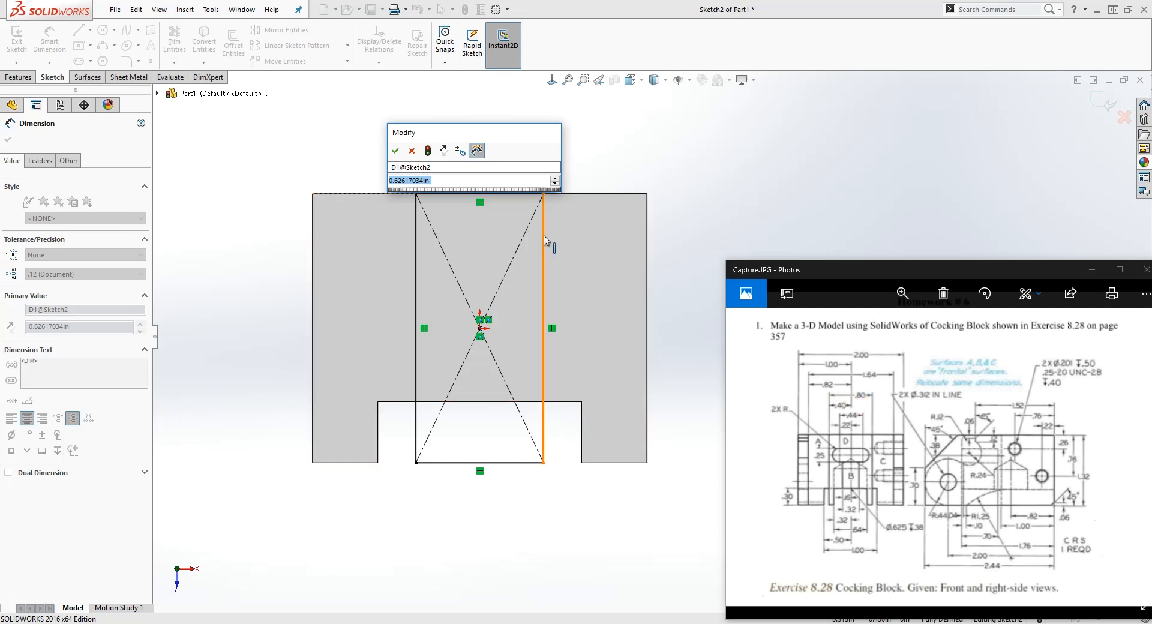
{"action": "type", "text": ".8"}
{"action": "key", "text": "Return"}
{"action": "key", "text": "Escape"}
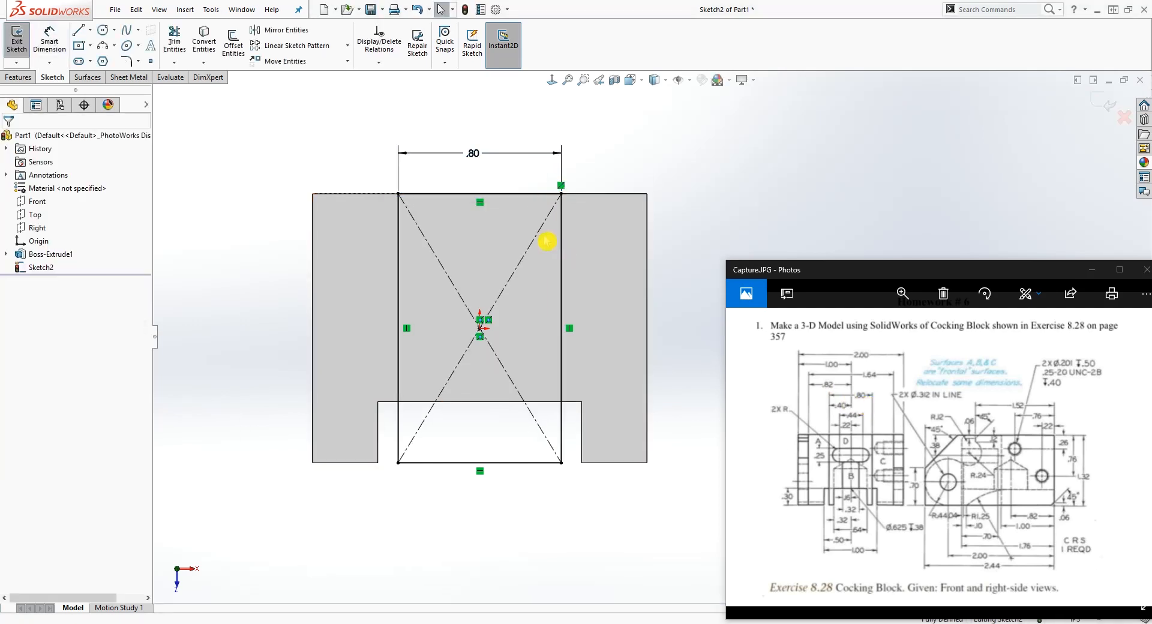
Sketch a three-line notch about 0.14 in high, rising from the rectangle's bottom line inside its two corners.
{"action": "left_click", "coordinate": [78, 30]}
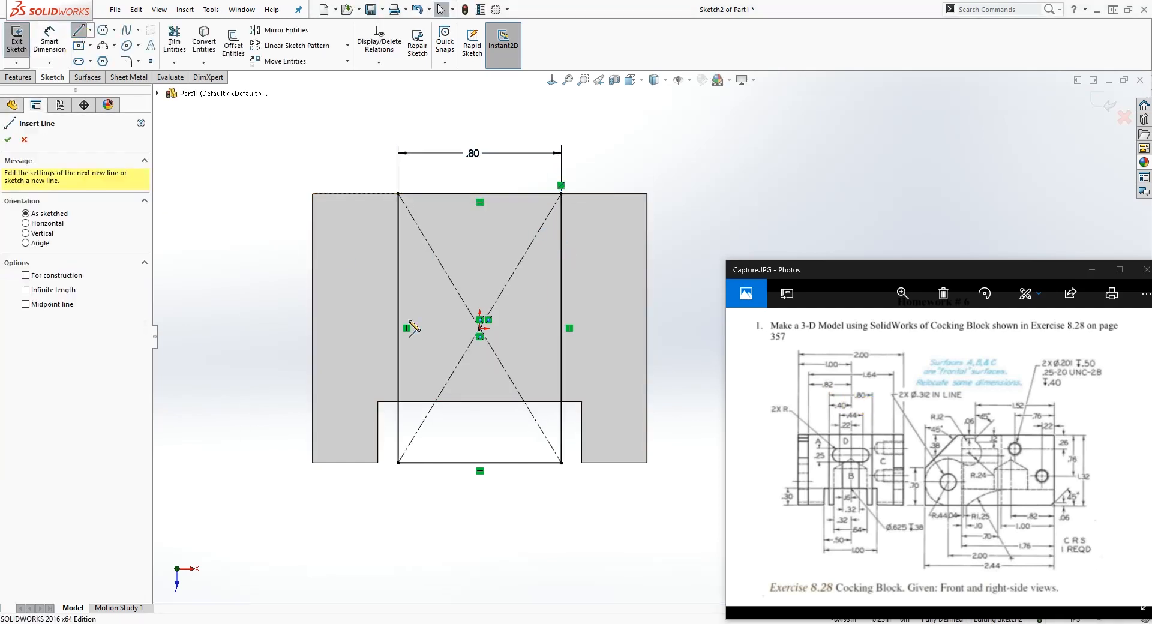
{"action": "left_click", "coordinate": [423, 462]}
{"action": "left_click", "coordinate": [424, 433]}
{"action": "left_click", "coordinate": [529, 434]}
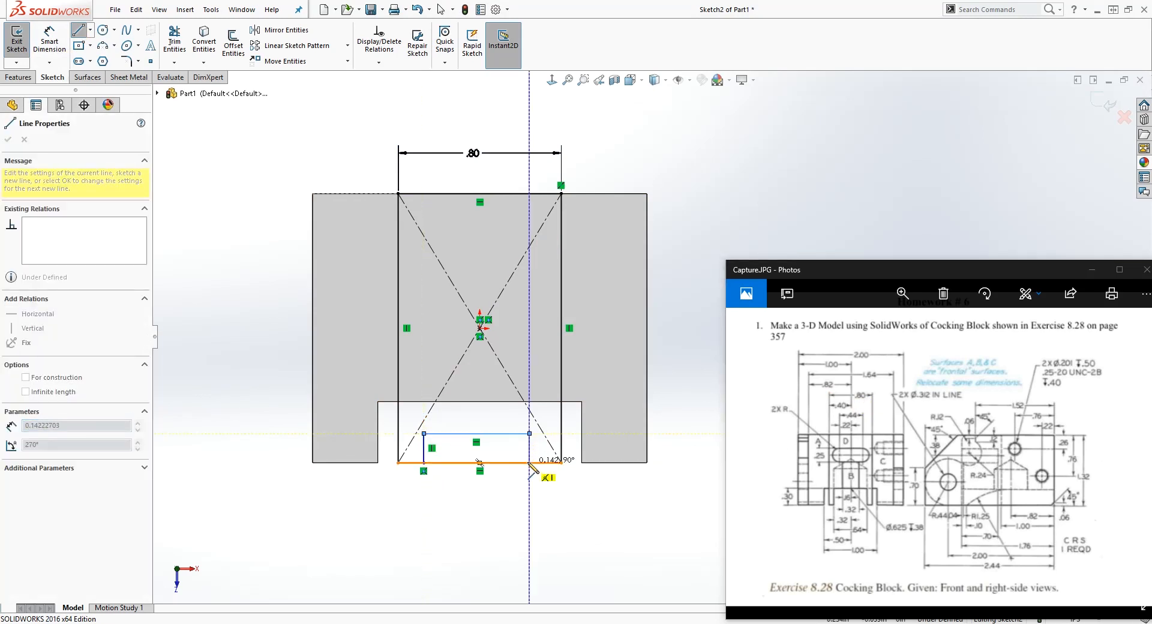
{"action": "left_click", "coordinate": [529, 463]}
{"action": "key", "text": "Escape"}
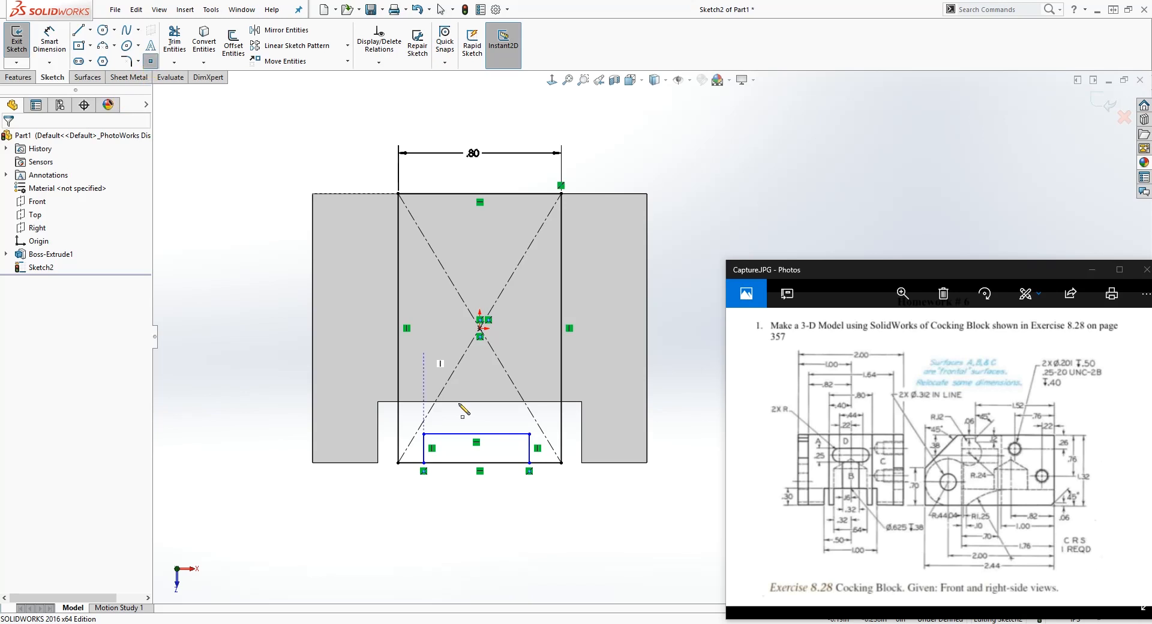
Place a sketch point at the midpoint of the notch's top line and align it vertically with the rectangle's center.
{"action": "left_click", "coordinate": [474, 410]}
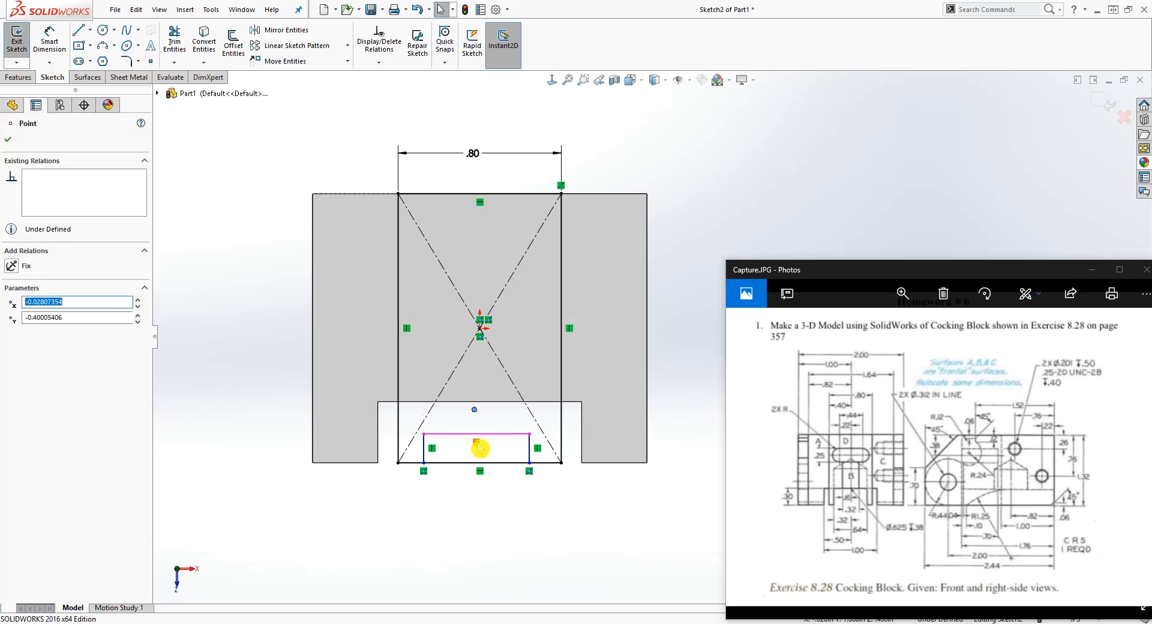
{"action": "left_click", "coordinate": [483, 433], "text": "ctrl"}
{"action": "left_click", "coordinate": [15, 337]}
{"action": "left_click", "coordinate": [437, 454]}
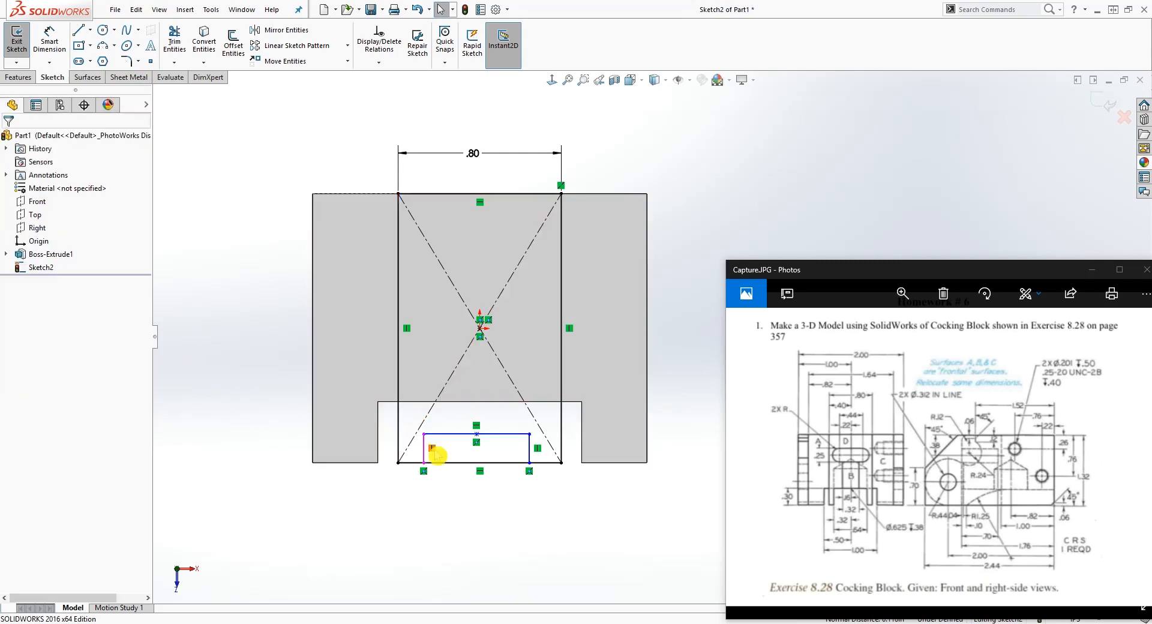
{"action": "left_click", "coordinate": [480, 328], "text": "ctrl"}
{"action": "left_click", "coordinate": [12, 348]}
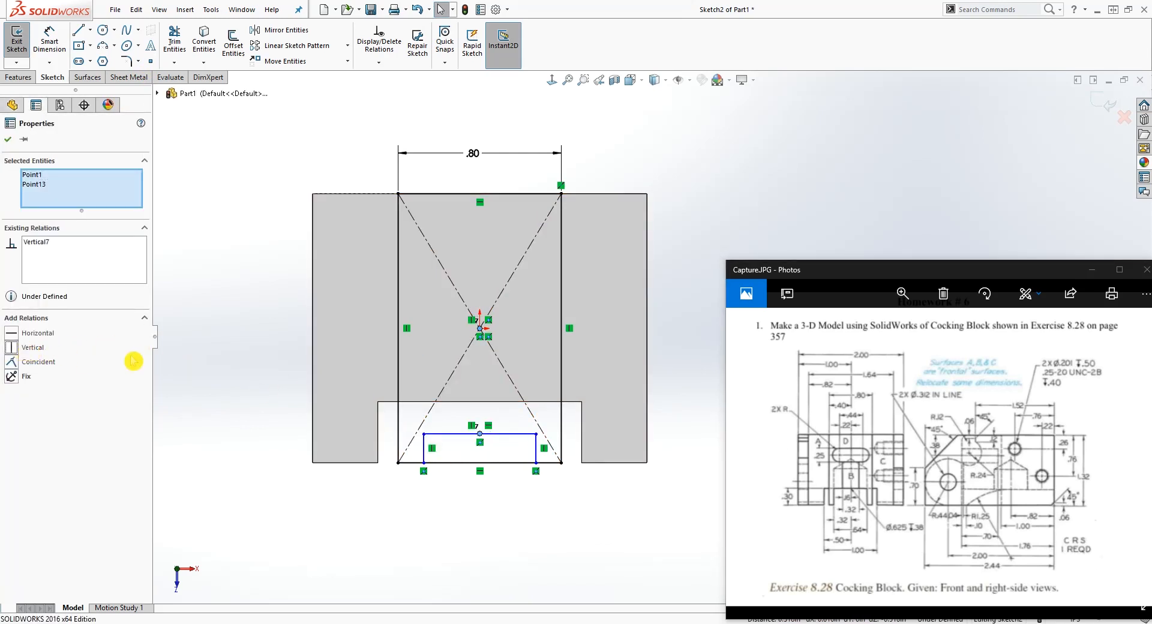
{"action": "left_click", "coordinate": [456, 448]}
Dimension the distance between the new notch's two sides to 0.64 in.
{"action": "right_click", "coordinate": [512, 493]}
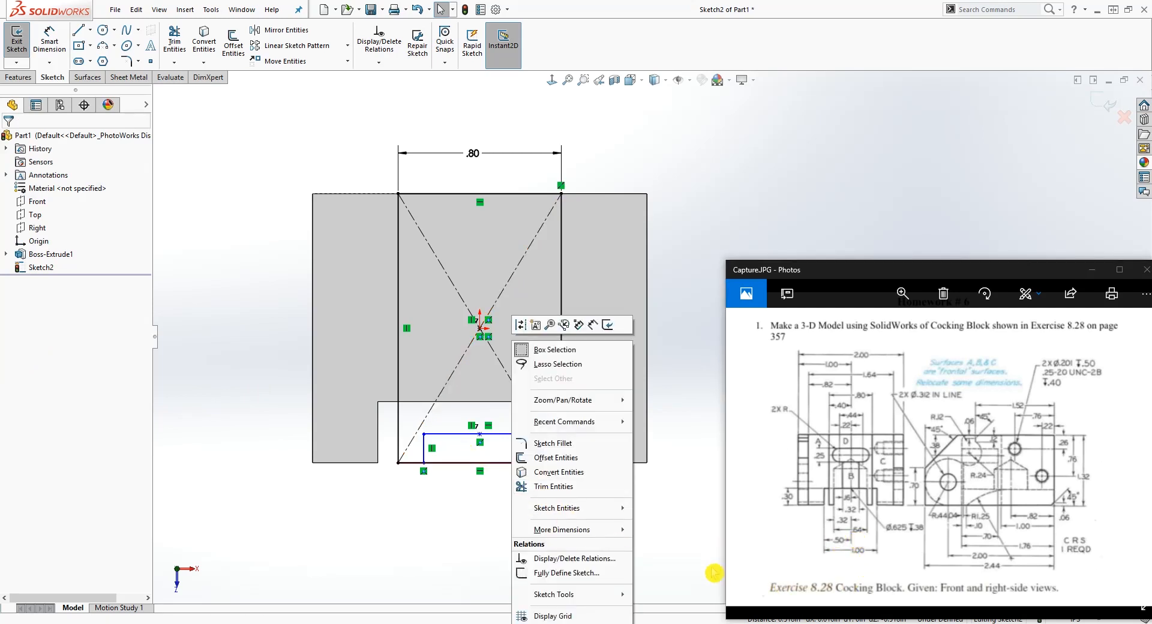
{"action": "right_click_drag", "start_coordinate": [658, 598], "coordinate": [664, 463]}
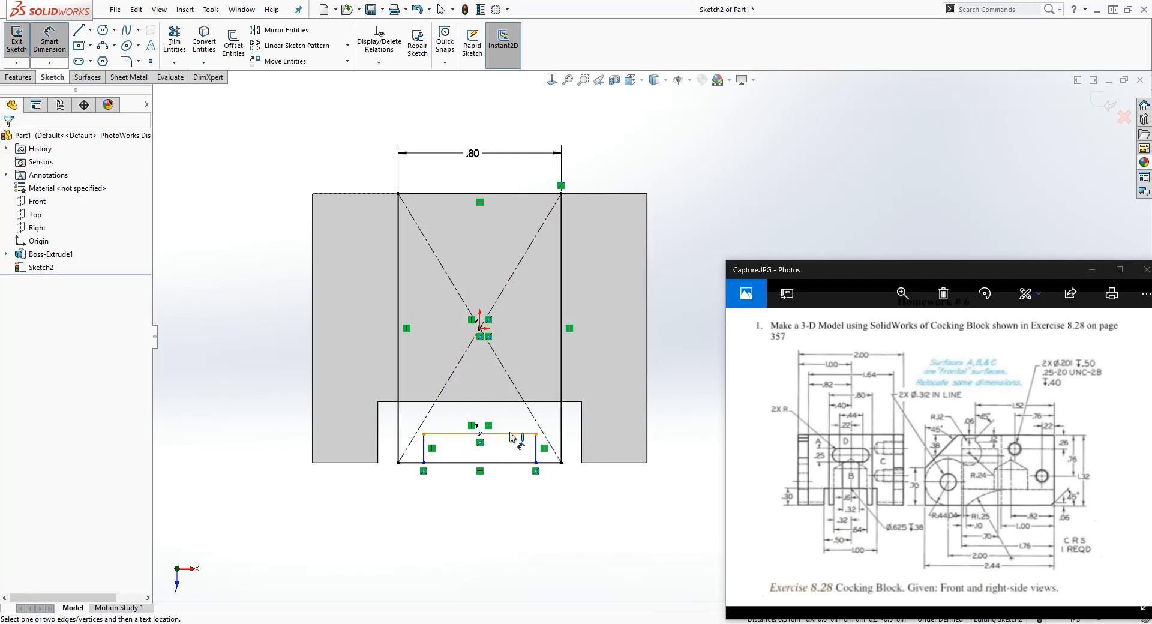
{"action": "left_click", "coordinate": [424, 454]}
{"action": "left_click", "coordinate": [535, 449]}
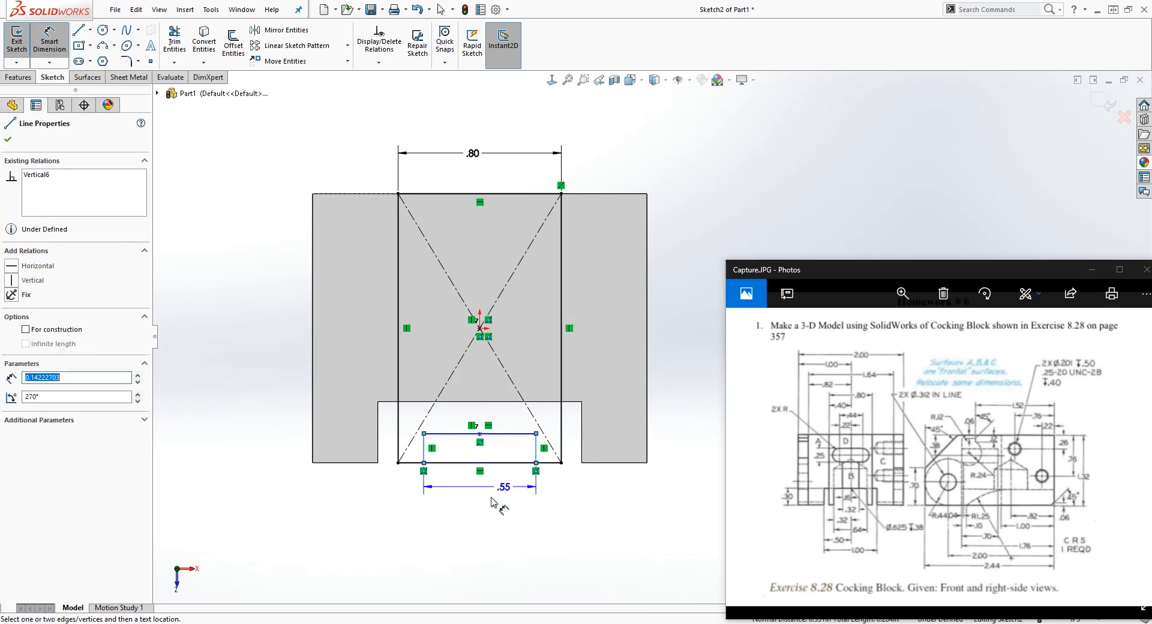
{"action": "left_click", "coordinate": [466, 521]}
{"action": "type", "text": ".64"}
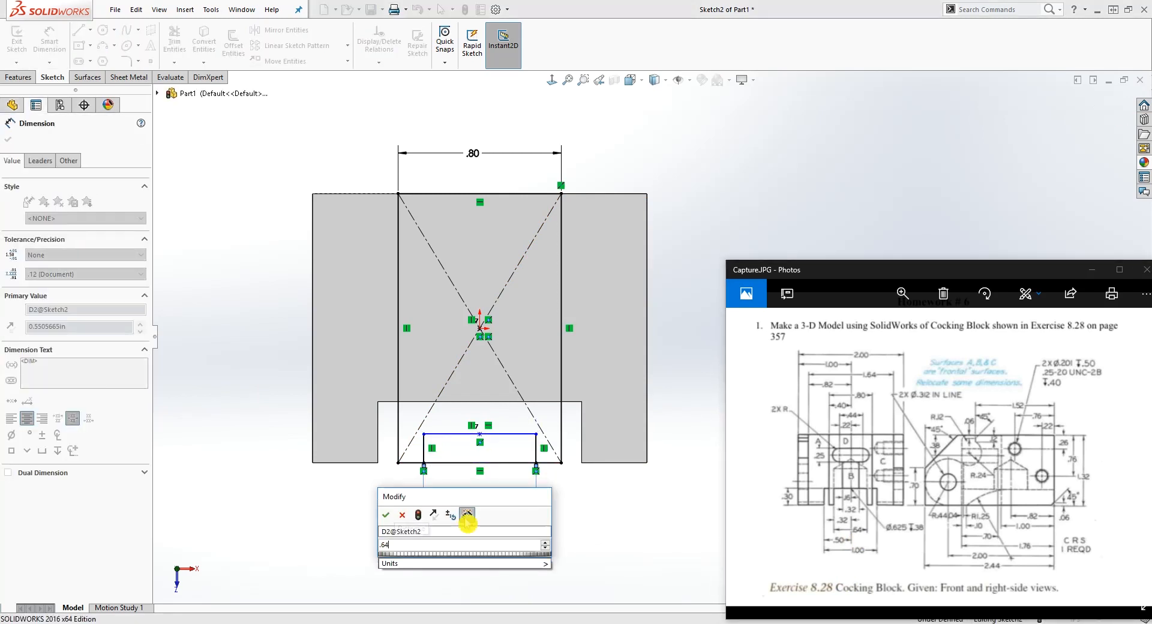
{"action": "key", "text": "Return"}
{"action": "key", "text": "Escape"}
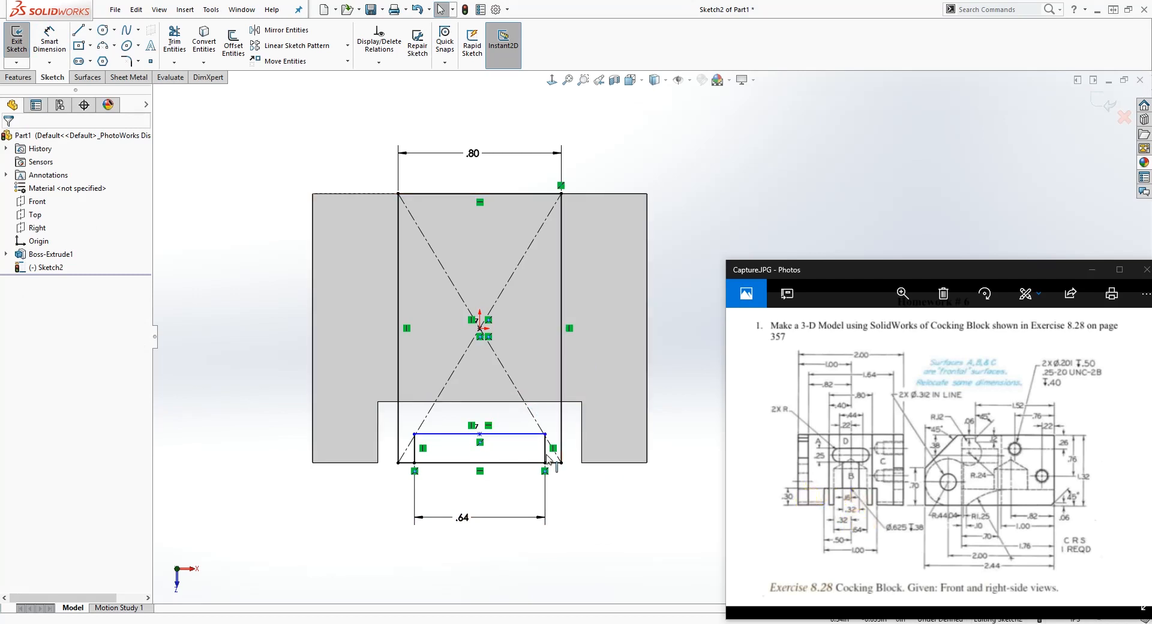
Make the sketched notch's top line collinear with the upper edge of the block's existing notch.
{"action": "left_click", "coordinate": [514, 433]}
{"action": "left_click", "coordinate": [510, 401], "text": "ctrl"}
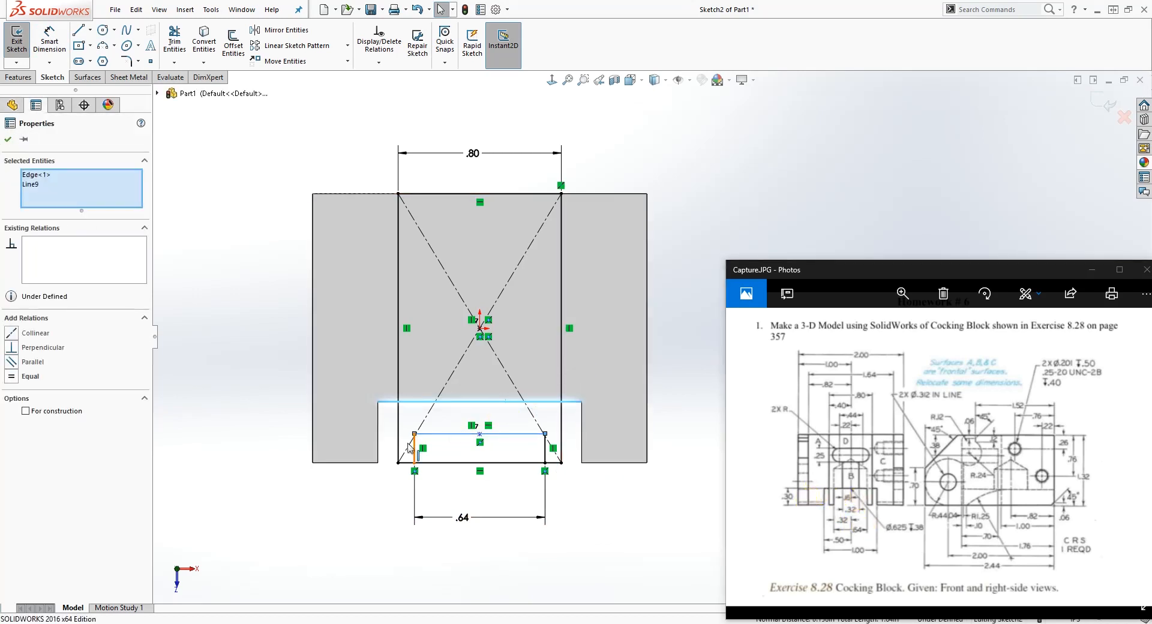
{"action": "left_click", "coordinate": [14, 333]}
{"action": "left_click", "coordinate": [218, 378]}
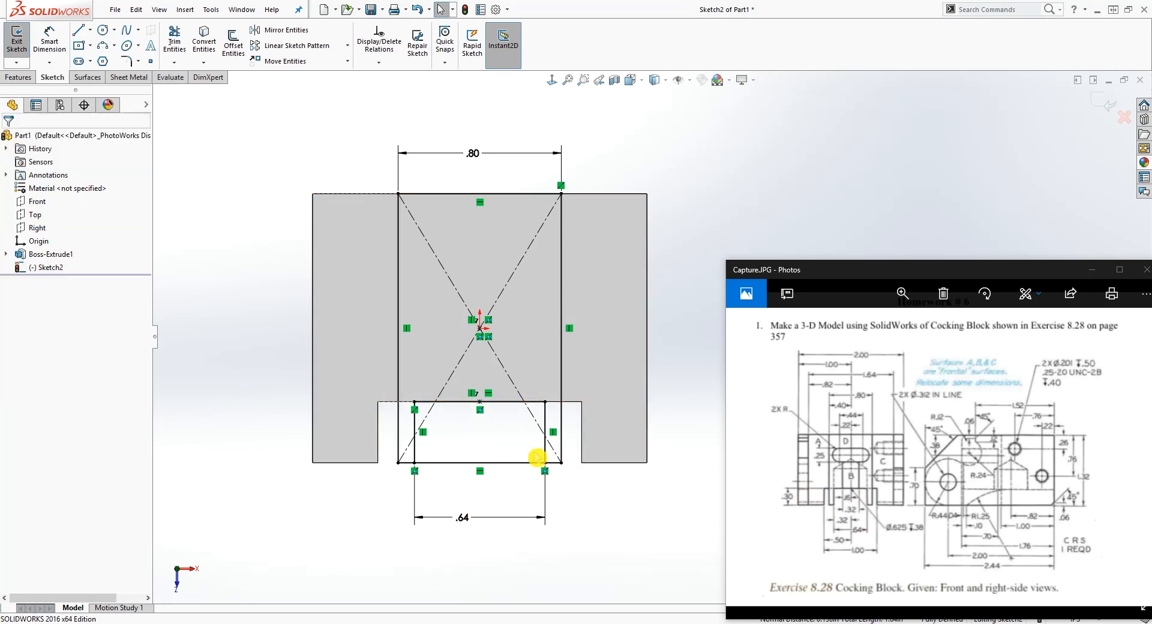
Trim away the rectangle's bottom line between the two notch sides with Trim to closest.
{"action": "left_click", "coordinate": [174, 41]}
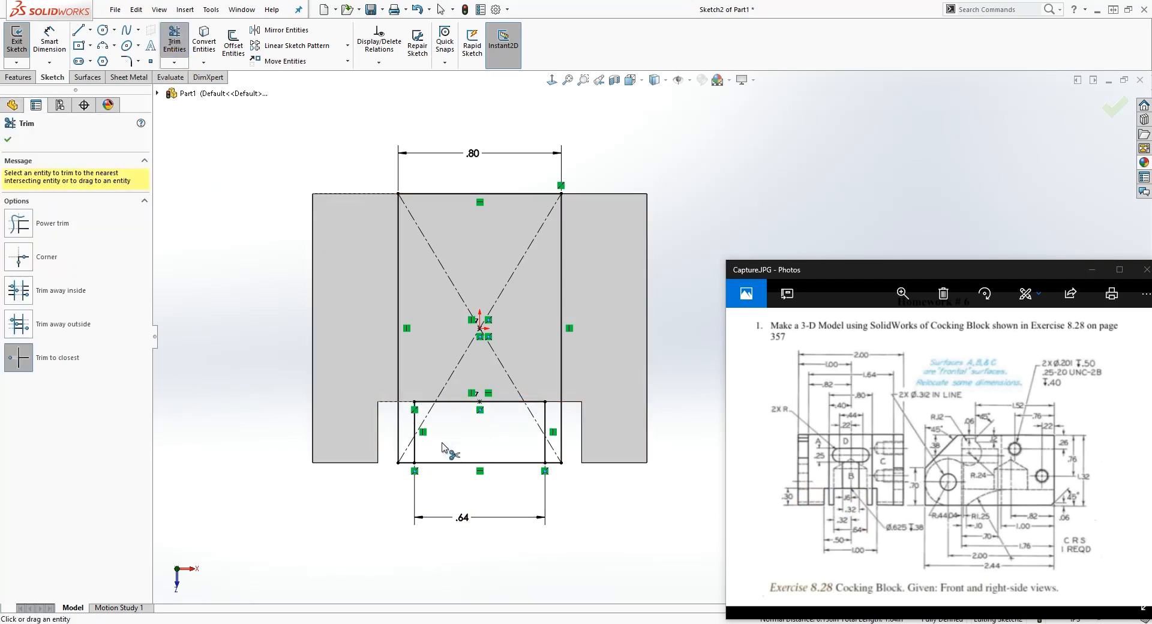
{"action": "left_click", "coordinate": [444, 463]}
{"action": "middle_click_drag", "start_coordinate": [412, 470], "coordinate": [375, 475]}
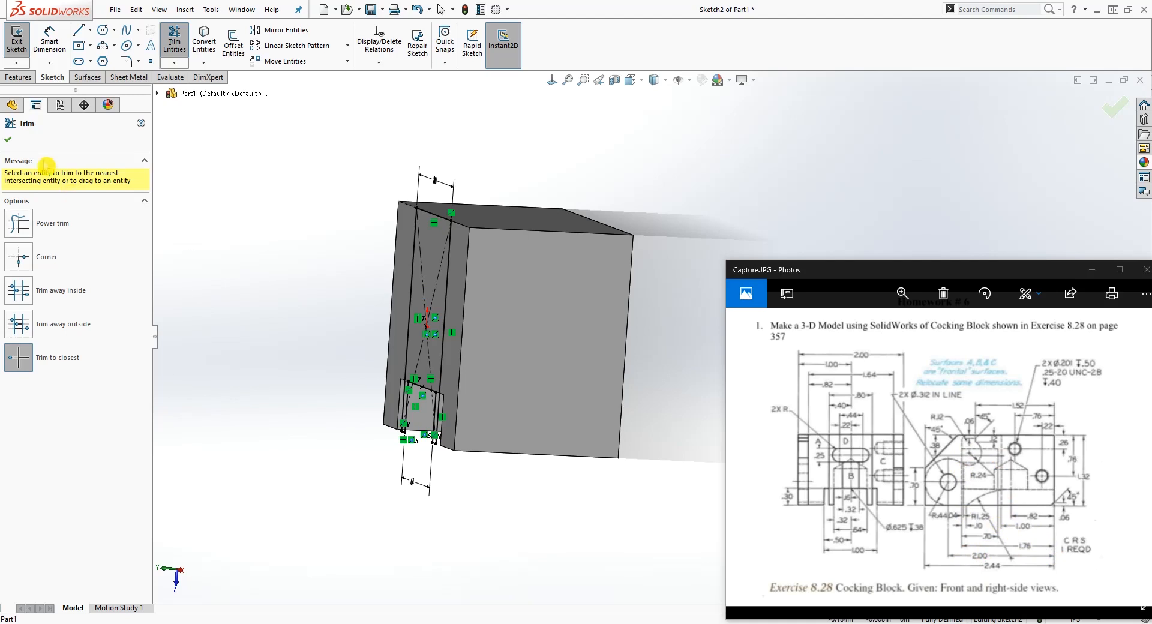
{"action": "left_click", "coordinate": [7, 143]}
Extrude the notched profile as a blind boss merged with the block, with a depth of 1.76-1 (0.76 in).
{"action": "left_click", "coordinate": [20, 78]}
{"action": "left_click", "coordinate": [22, 42]}
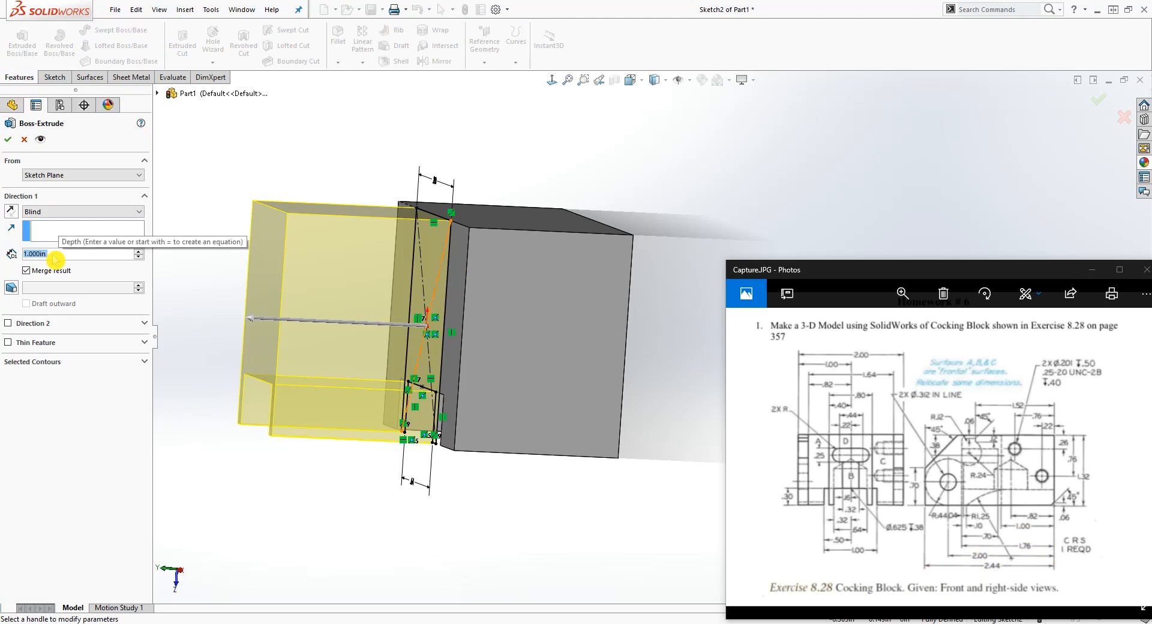
{"action": "type", "text": "1.76-1"}
{"action": "key", "text": "Return"}
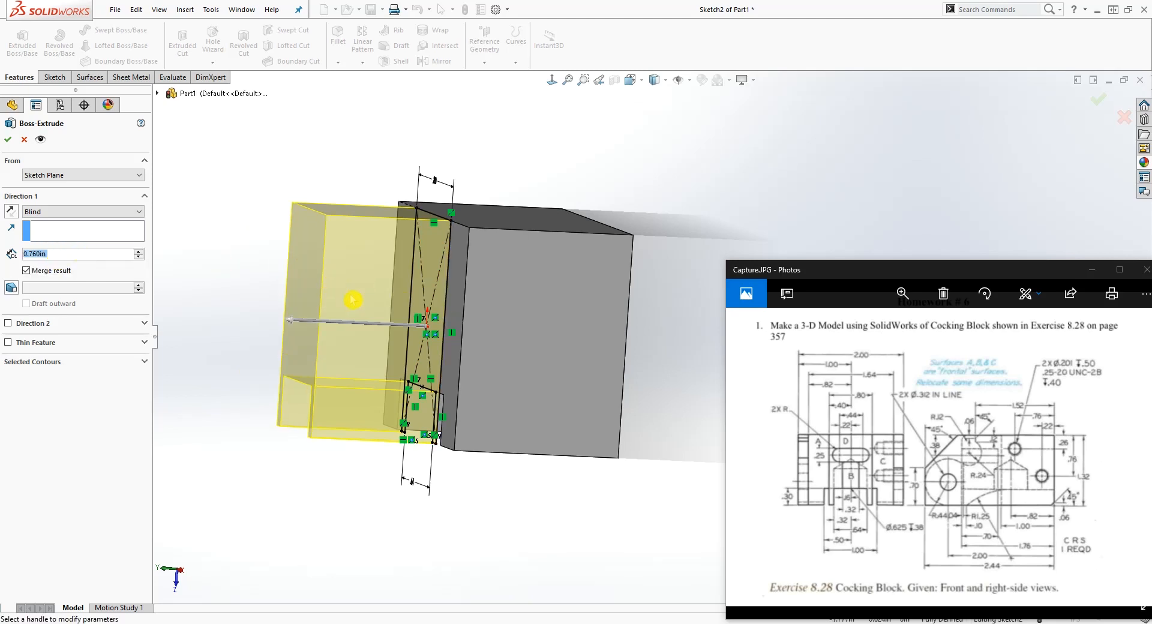
{"action": "left_click", "coordinate": [10, 142]}
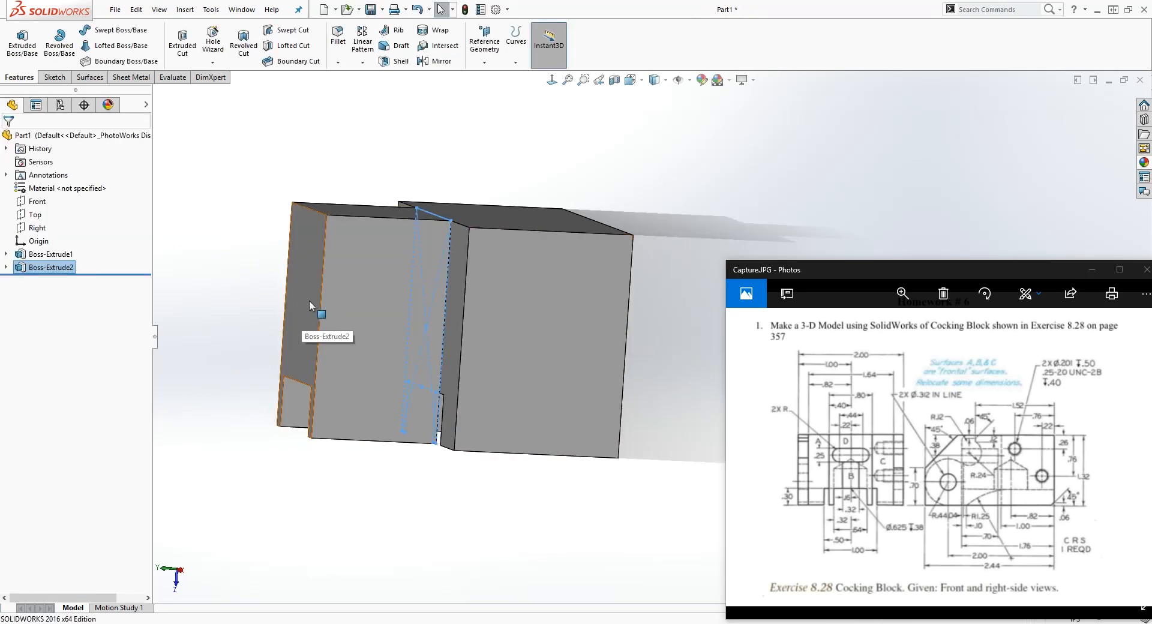
{"action": "left_click", "coordinate": [277, 355]}
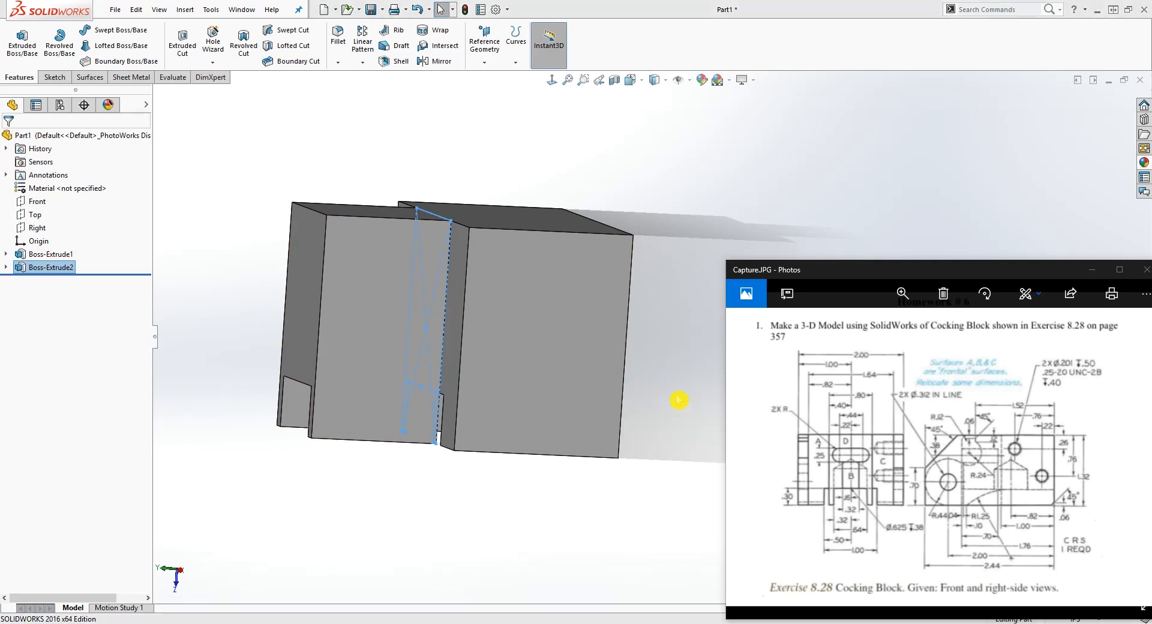
{"action": "left_click", "coordinate": [221, 178]}
{"action": "middle_click_drag", "start_coordinate": [426, 266], "coordinate": [688, 307]}
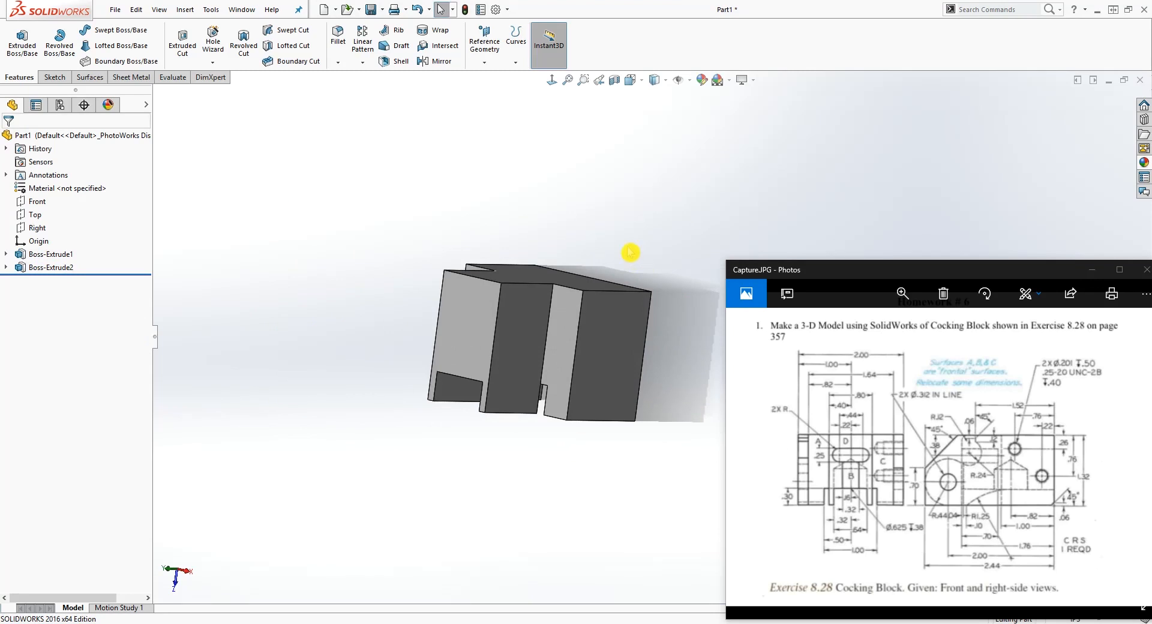
Fillet the upper end edge of the narrower notched extension with a symmetric 0.12 in radius.
{"action": "middle_click_drag", "start_coordinate": [627, 249], "coordinate": [600, 230]}
{"action": "left_click", "coordinate": [553, 82]}
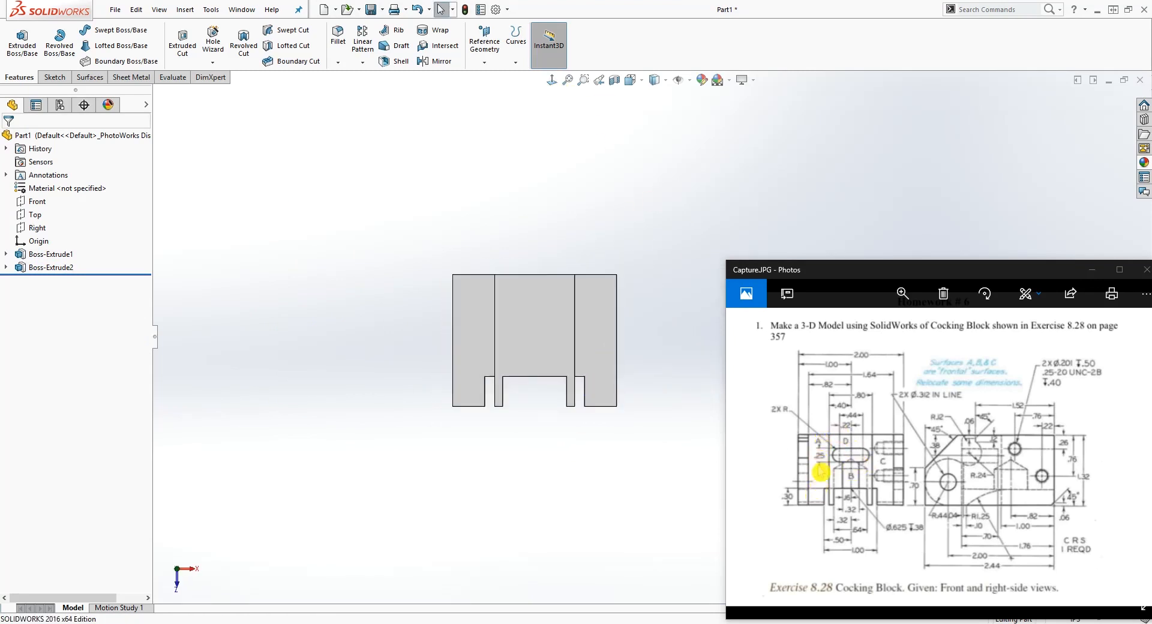
{"action": "mouse_move", "coordinate": [617, 336]}
{"action": "middle_mouse_down"}
{"action": "mouse_move", "coordinate": [635, 336]}
{"action": "mouse_move", "coordinate": [531, 353]}
{"action": "mouse_move", "coordinate": [507, 257]}
{"action": "middle_mouse_up"}
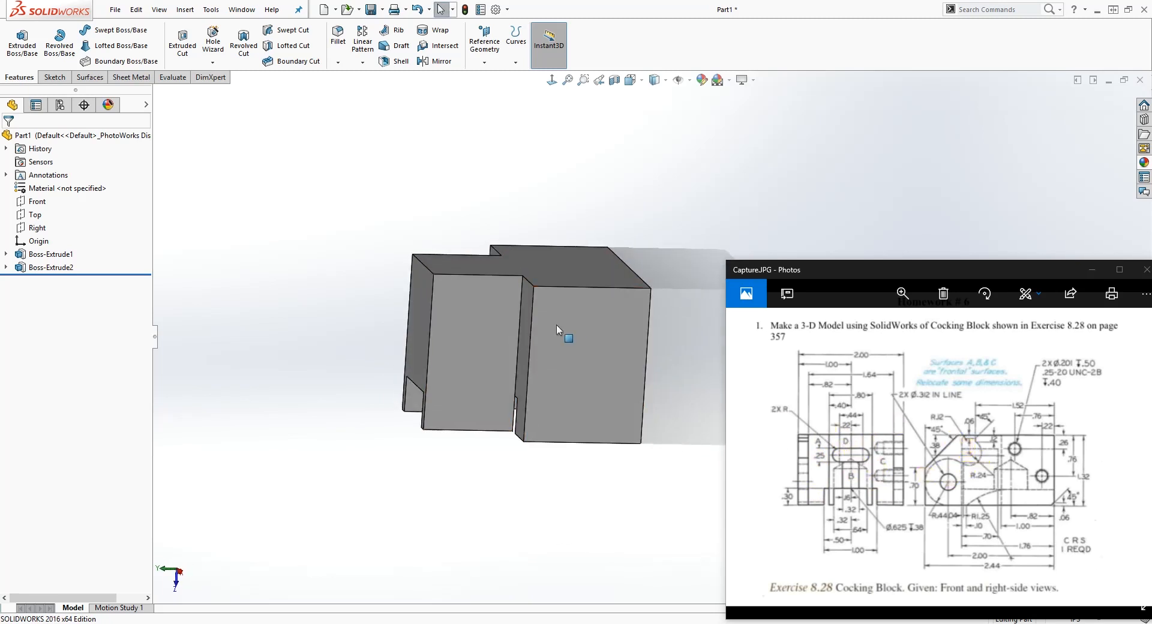
{"action": "left_click", "coordinate": [338, 33]}
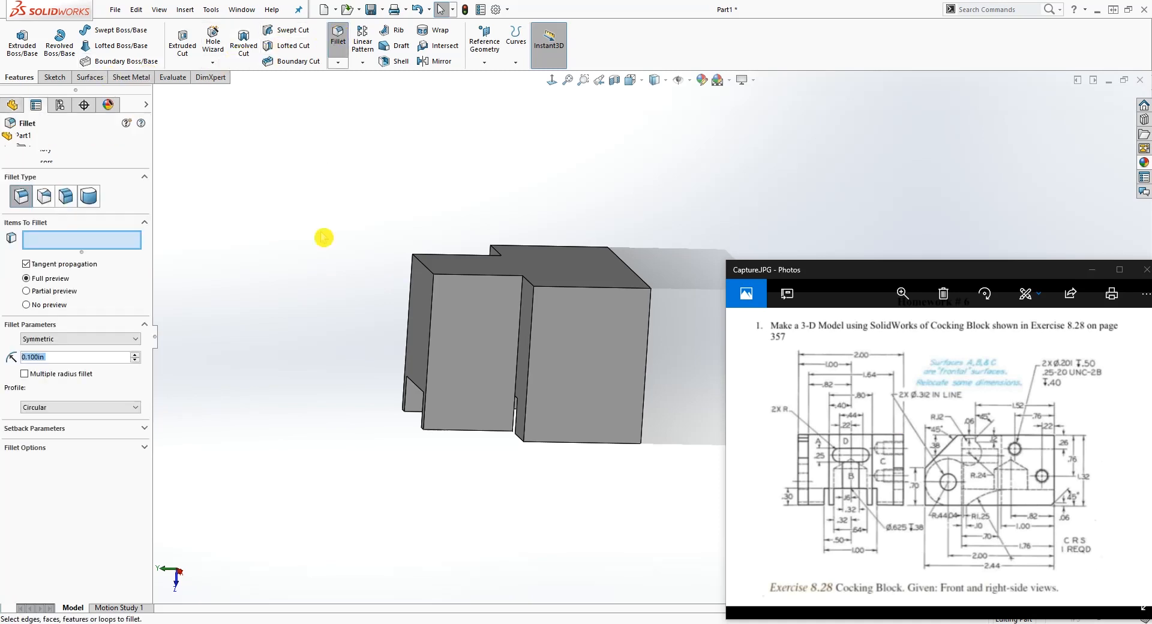
{"action": "type", "text": ".12"}
{"action": "key", "text": "Return"}
{"action": "left_click", "coordinate": [422, 270]}
{"action": "left_click", "coordinate": [10, 140]}
Examine the filleted block from the top and in rotated views against the reference drawing.
{"action": "middle_click_drag", "start_coordinate": [456, 312], "coordinate": [585, 318]}
{"action": "scroll", "coordinate": [584, 319], "scroll_direction": "up", "scroll_amount": 2}
{"action": "left_click", "coordinate": [585, 319]}
{"action": "left_click", "coordinate": [552, 80]}
{"action": "middle_click_drag", "start_coordinate": [570, 252], "coordinate": [695, 240]}
{"action": "right_click_drag", "start_coordinate": [695, 240], "coordinate": [695, 159]}
{"action": "left_click", "coordinate": [630, 80]}
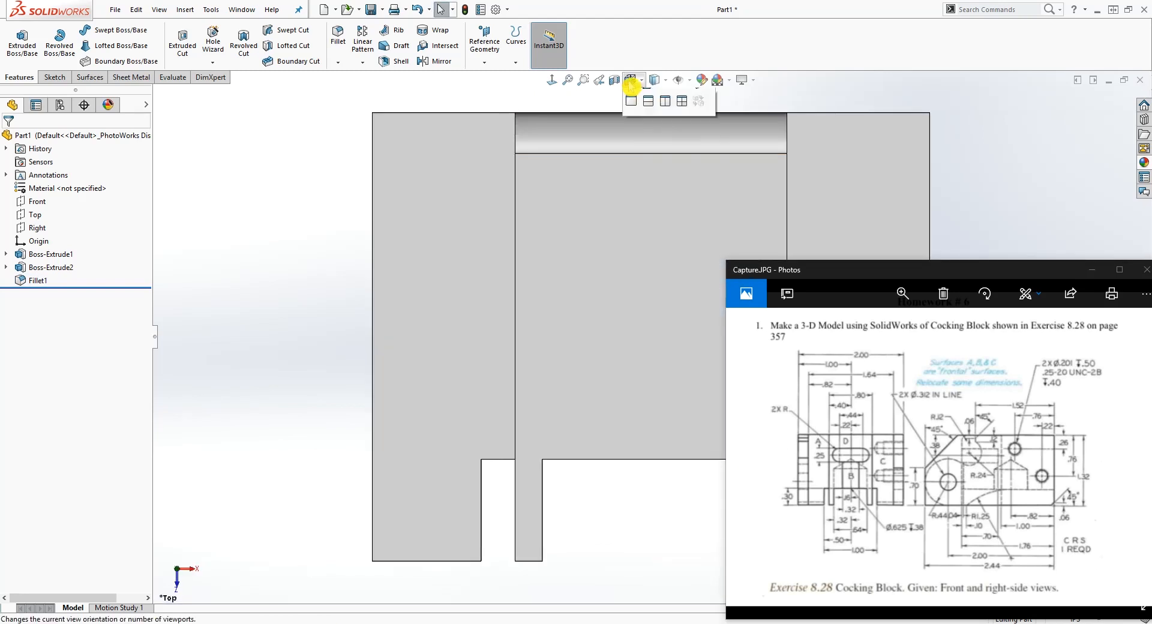
{"action": "left_click", "coordinate": [650, 113]}
{"action": "scroll", "coordinate": [839, 168], "scroll_direction": "up", "scroll_amount": 1}
{"action": "scroll", "coordinate": [944, 200], "scroll_direction": "down", "scroll_amount": 1}
{"action": "scroll", "coordinate": [719, 188], "scroll_direction": "up", "scroll_amount": 3}
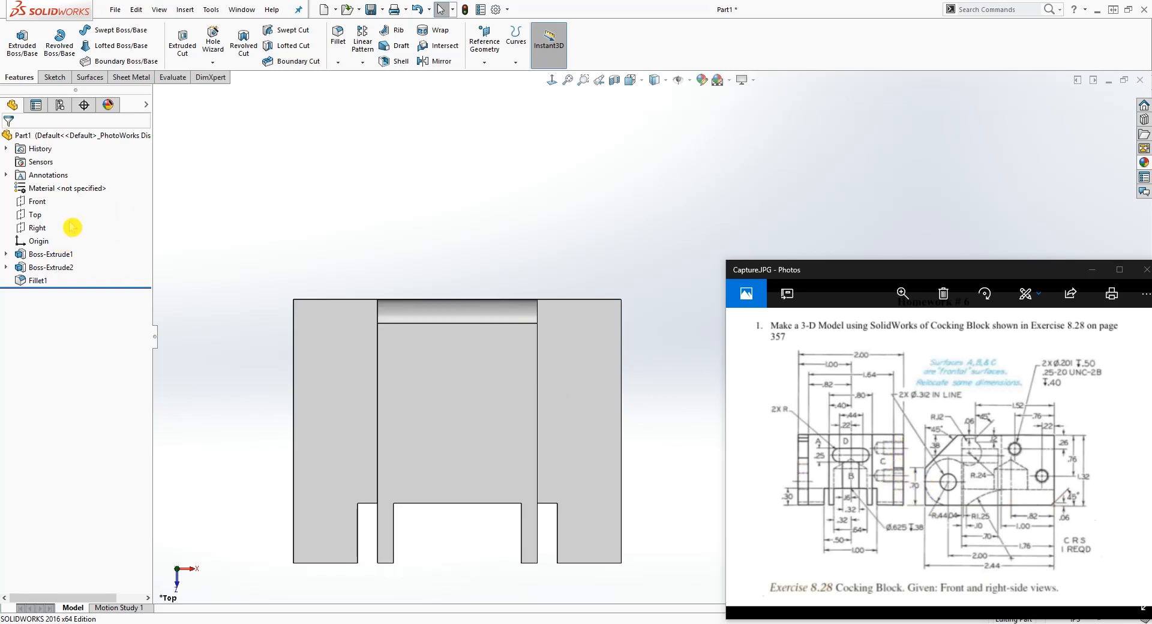
Open a new sketch on the Right plane, viewed face-on.
{"action": "left_click", "coordinate": [36, 228]}
{"action": "scroll", "coordinate": [442, 354], "scroll_direction": "up", "scroll_amount": 2}
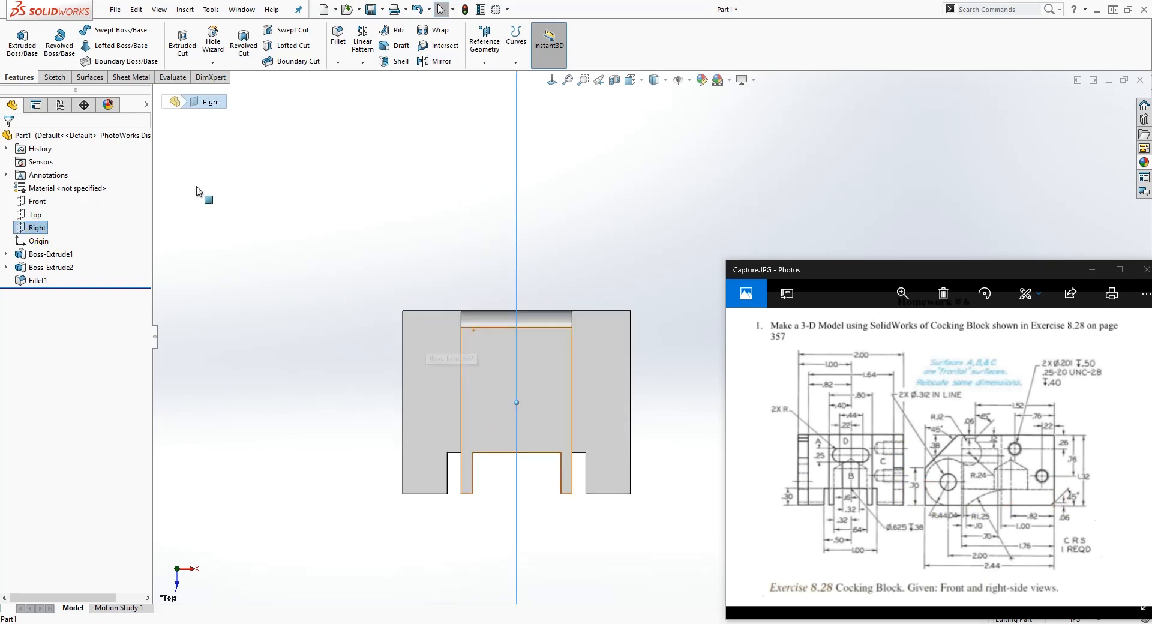
{"action": "left_click", "coordinate": [54, 77]}
{"action": "left_click", "coordinate": [17, 37]}
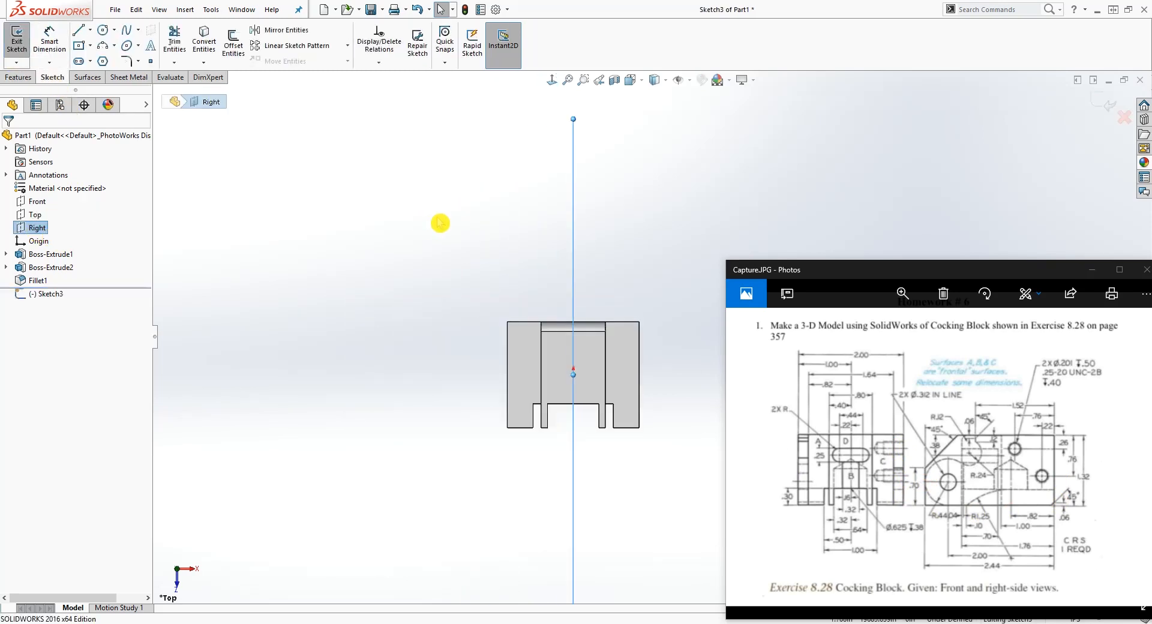
{"action": "scroll", "coordinate": [878, 194], "scroll_direction": "up", "scroll_amount": 12}
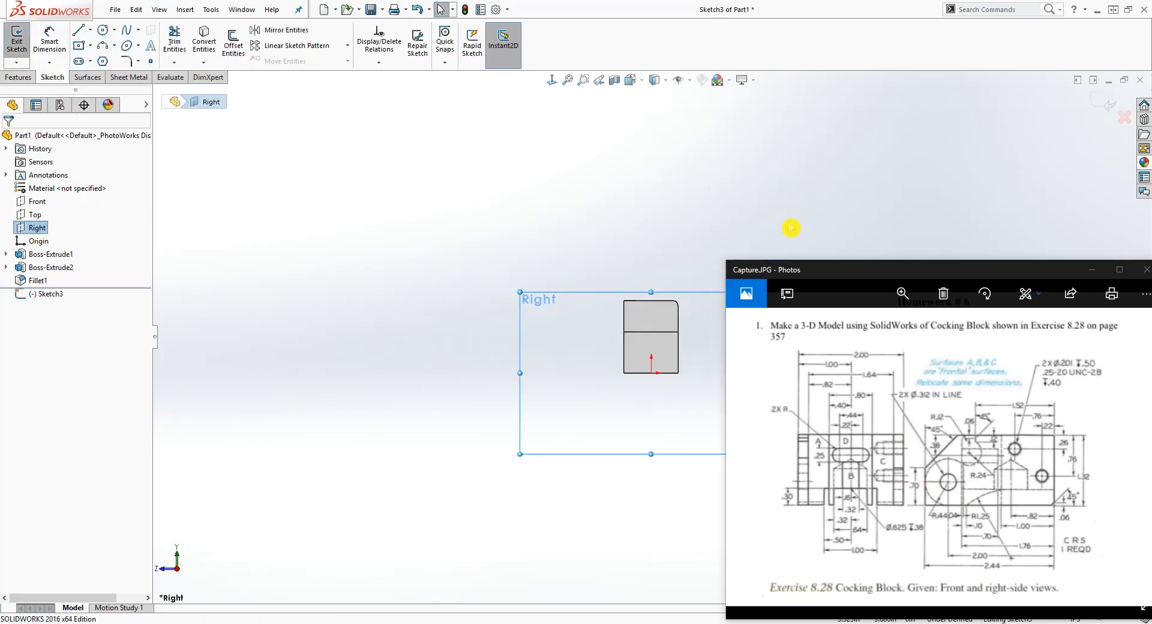
{"action": "scroll", "coordinate": [771, 238], "scroll_direction": "down", "scroll_amount": 6}
{"action": "scroll", "coordinate": [651, 318], "scroll_direction": "up", "scroll_amount": 4}
{"action": "scroll", "coordinate": [584, 454], "scroll_direction": "down", "scroll_amount": 4}
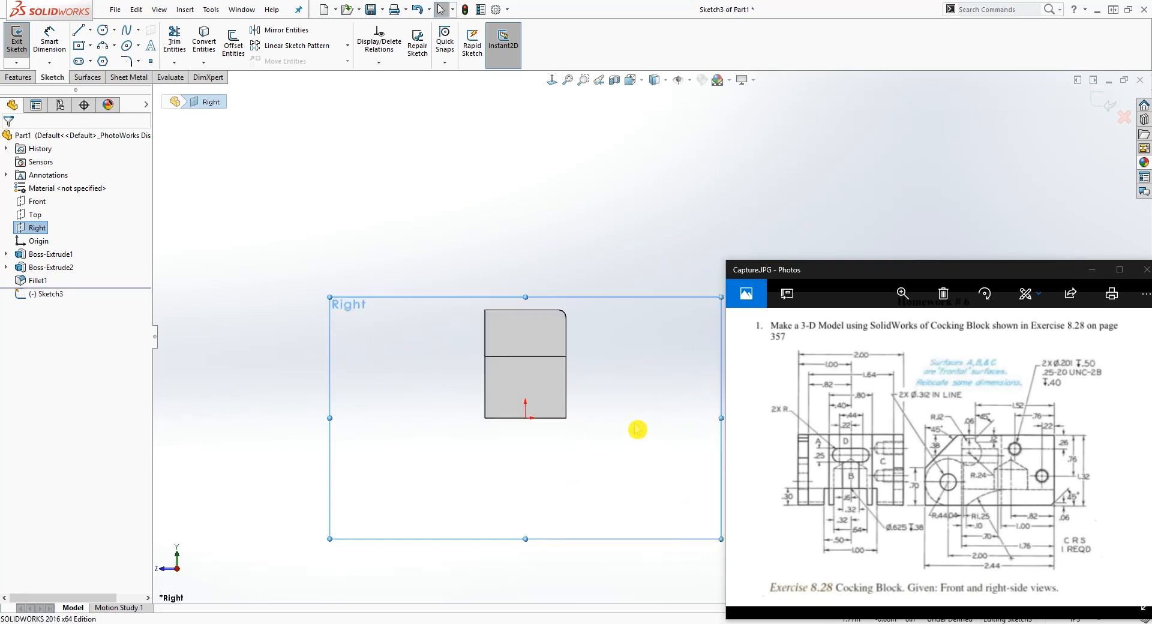
Sketch a closed five-line profile from the block's base corners, extending beyond the filleted end, with one far corner cut by a slanted line.
{"action": "key", "text": "l"}
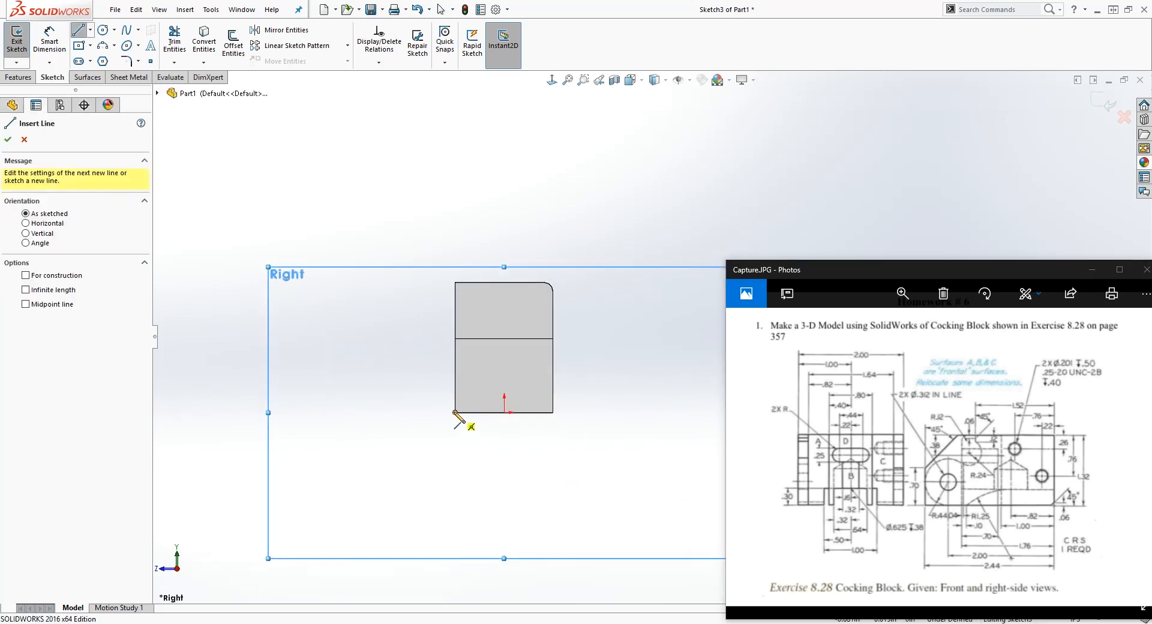
{"action": "left_click", "coordinate": [455, 412]}
{"action": "left_click", "coordinate": [455, 207]}
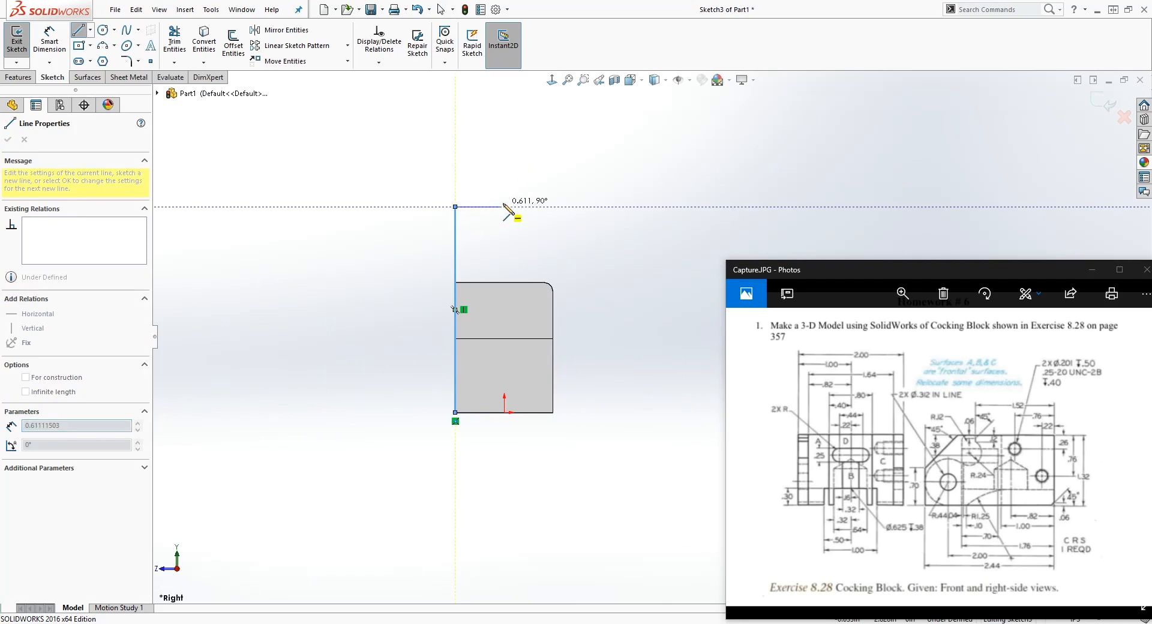
{"action": "left_click", "coordinate": [503, 206]}
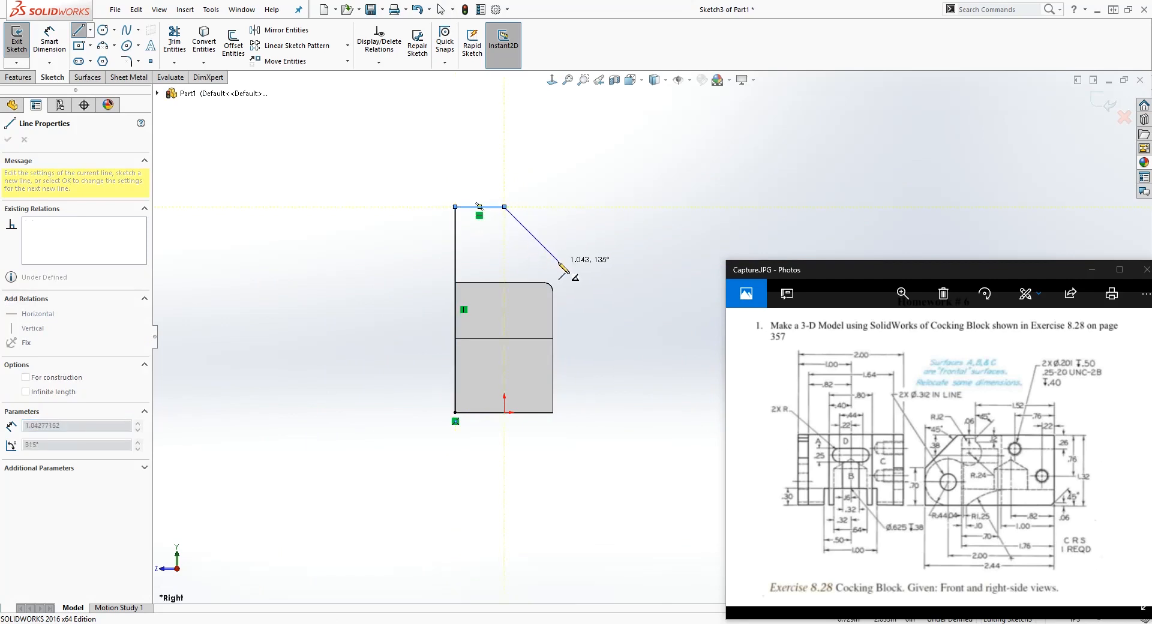
{"action": "left_click", "coordinate": [553, 261]}
{"action": "left_click", "coordinate": [553, 412]}
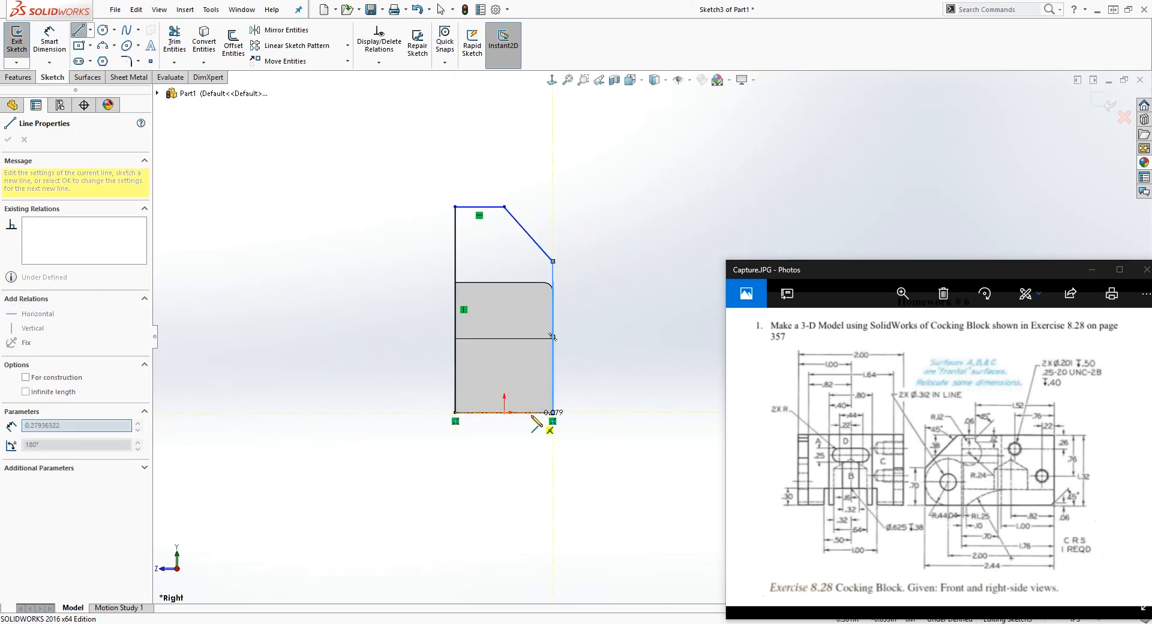
{"action": "left_click", "coordinate": [455, 412]}
{"action": "key", "text": "Escape"}
{"action": "scroll", "coordinate": [588, 353], "scroll_direction": "down", "scroll_amount": 3}
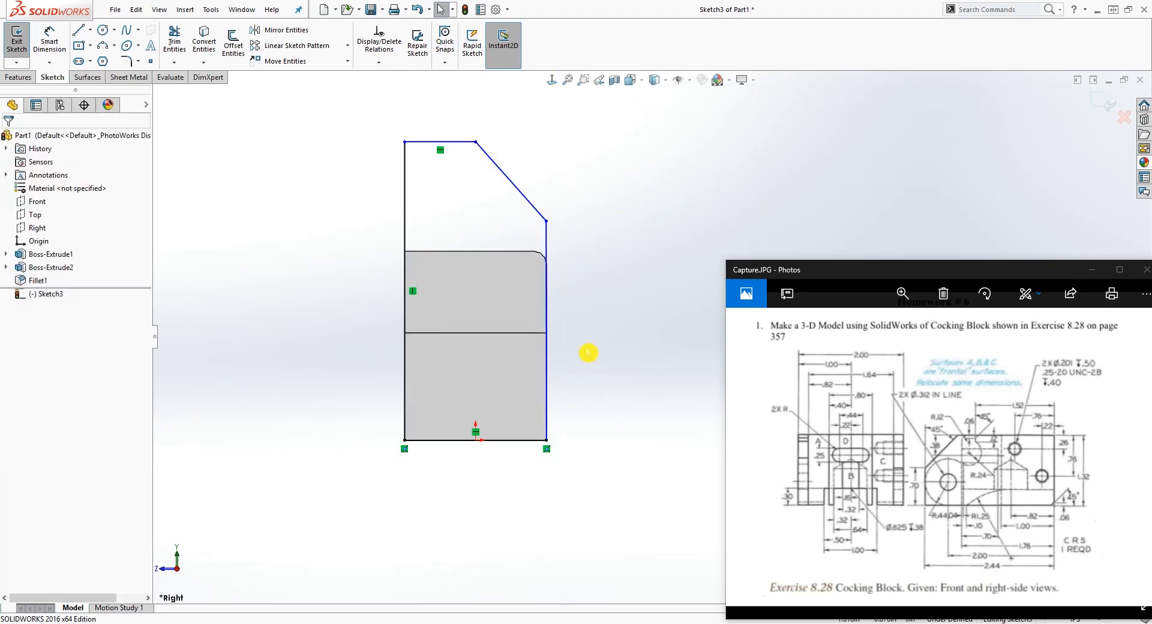
Make the profile's shorter long side vertical and shift its upper endpoint slightly down.
{"action": "left_click", "coordinate": [549, 245]}
{"action": "left_click", "coordinate": [22, 285]}
{"action": "left_click", "coordinate": [557, 238]}
{"action": "left_click_drag", "start_coordinate": [546, 222], "coordinate": [546, 227]}
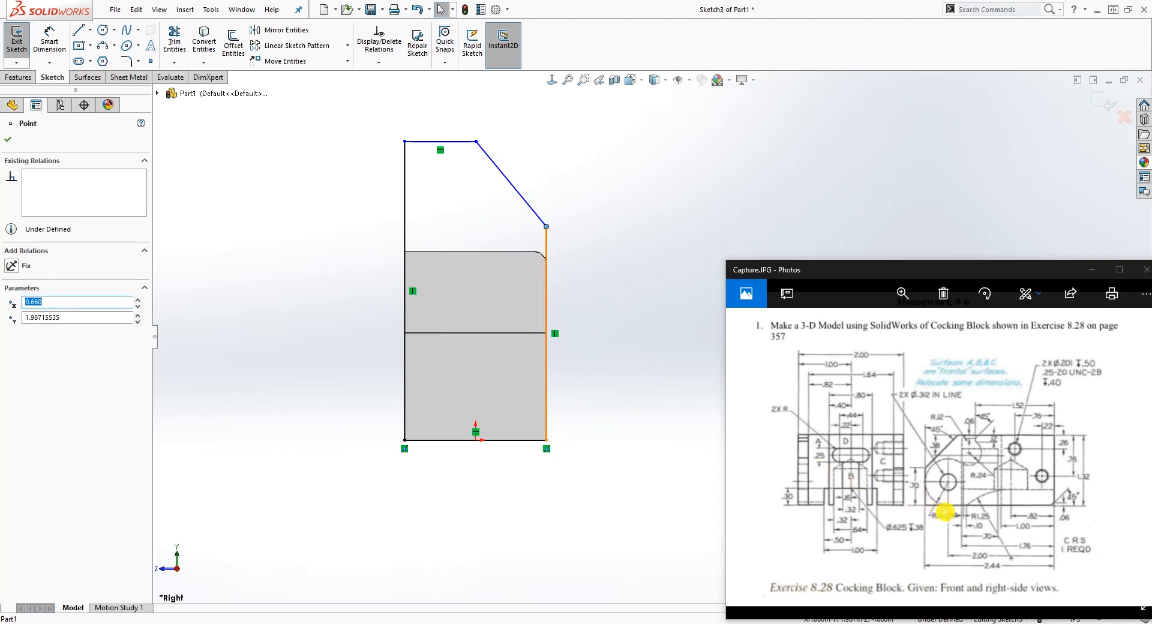
Dimension the profile's short top line to 0.70 in.
{"action": "right_click_drag", "start_coordinate": [654, 307], "coordinate": [522, 140]}
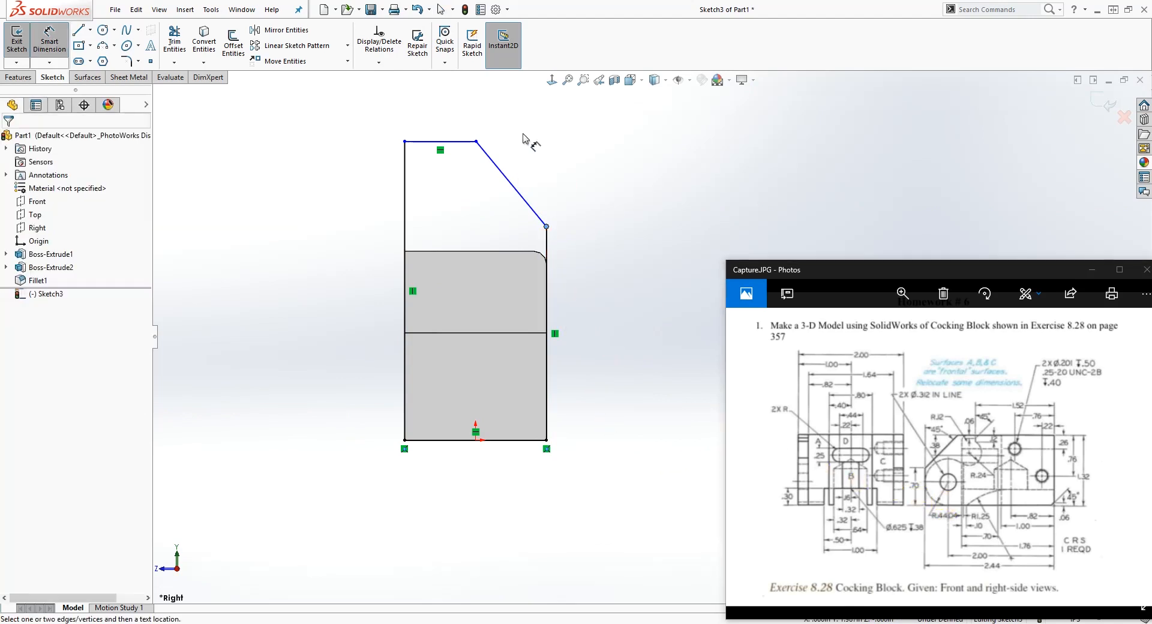
{"action": "left_click", "coordinate": [457, 142]}
{"action": "key", "text": "Escape"}
{"action": "left_click", "coordinate": [450, 142]}
{"action": "key", "text": "Escape"}
{"action": "left_click", "coordinate": [415, 142]}
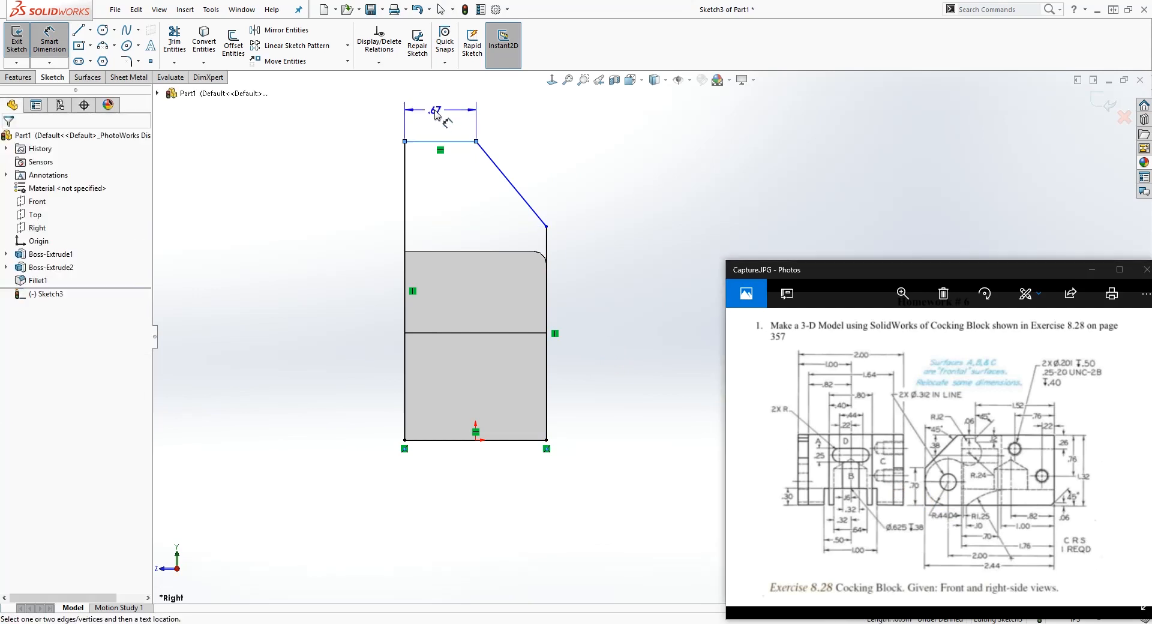
{"action": "left_click", "coordinate": [436, 115]}
{"action": "type", "text": ".7"}
{"action": "key", "text": "Return"}
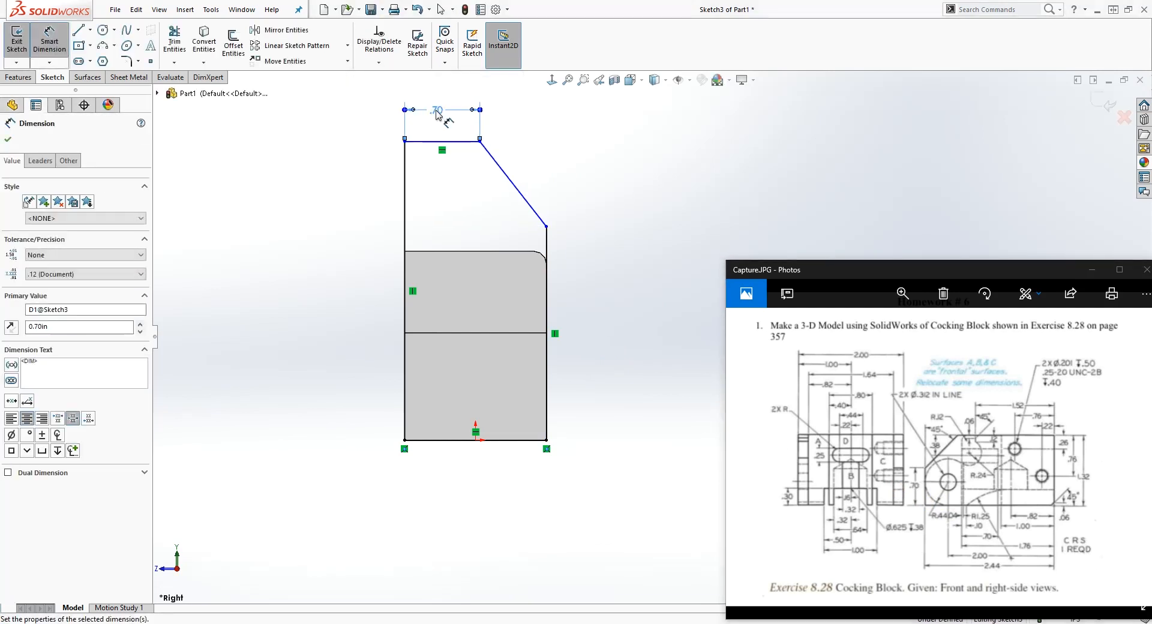
{"action": "key", "text": "Escape"}
{"action": "scroll", "coordinate": [504, 232], "scroll_direction": "down", "scroll_amount": 1}
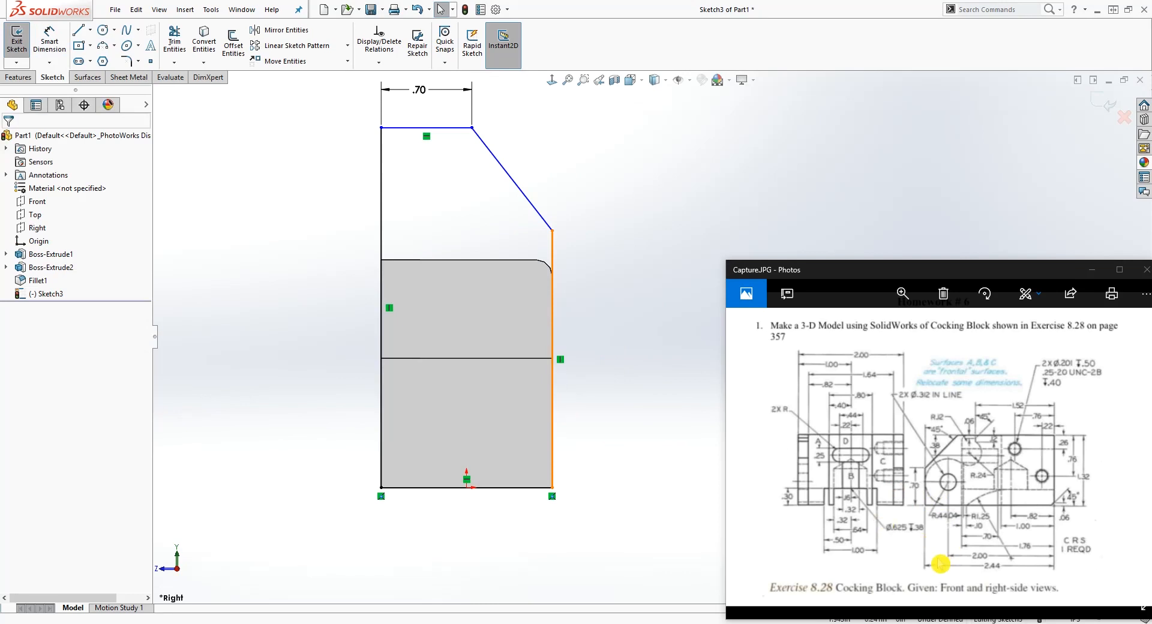
Dimension the profile's full-length vertical side to 2.44 in.
{"action": "right_click_drag", "start_coordinate": [487, 300], "coordinate": [478, 243]}
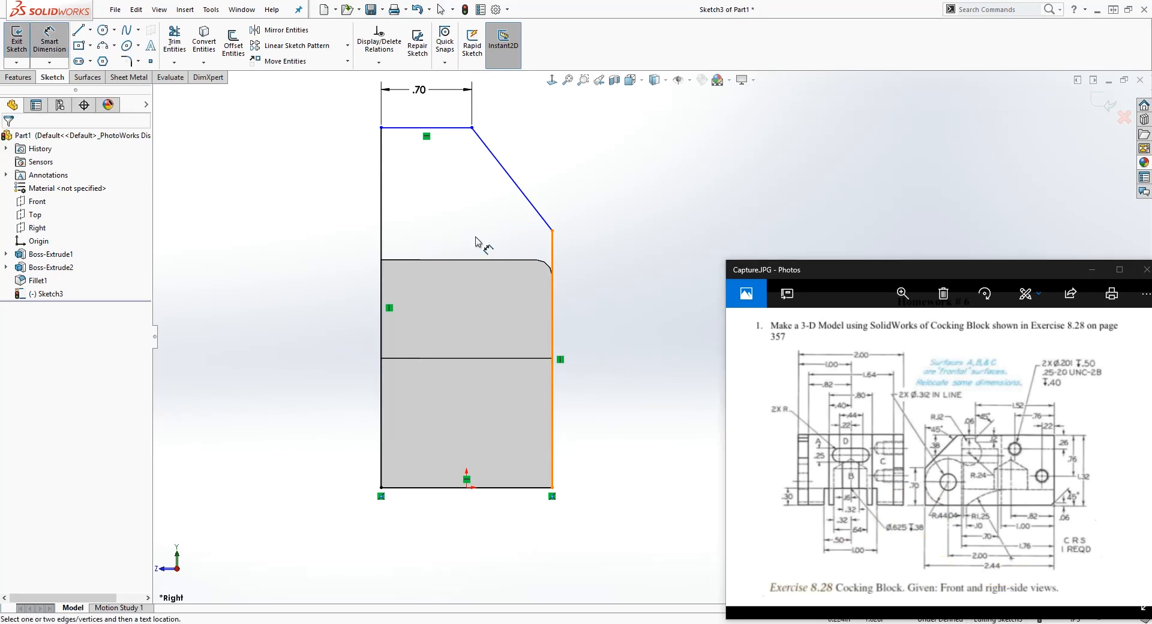
{"action": "left_click", "coordinate": [382, 236]}
{"action": "left_click", "coordinate": [308, 252]}
{"action": "type", "text": "2.44"}
{"action": "key", "text": "Return"}
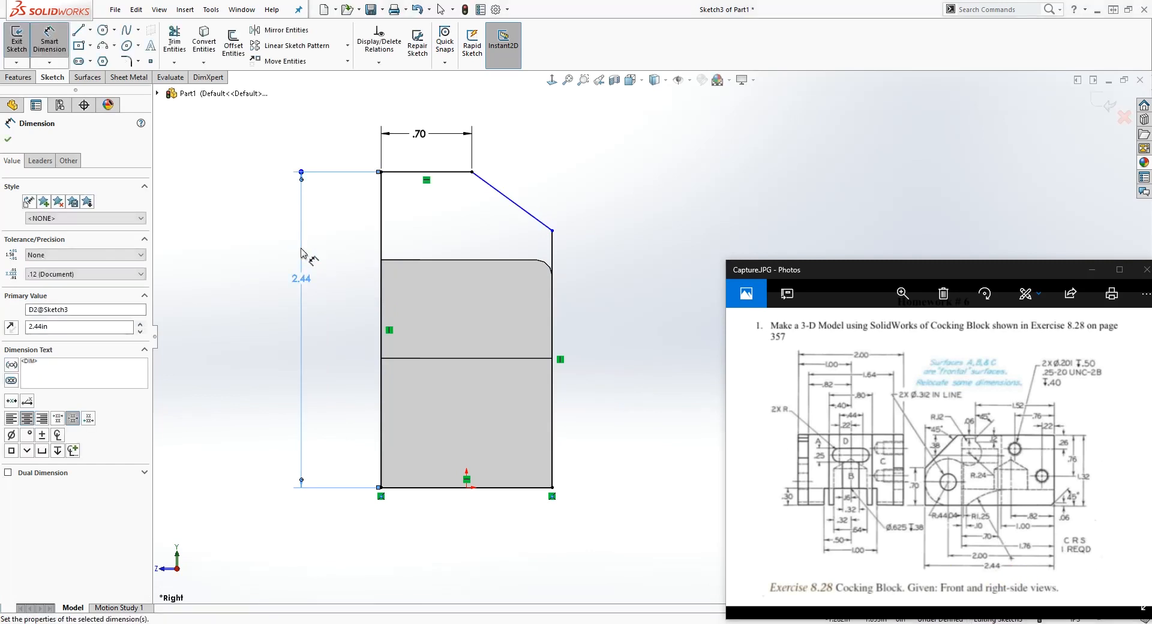
{"action": "key", "text": "Escape"}
Dimension the angle between the profile's top line and slanted line to 45°.
{"action": "right_click_drag", "start_coordinate": [574, 423], "coordinate": [567, 366]}
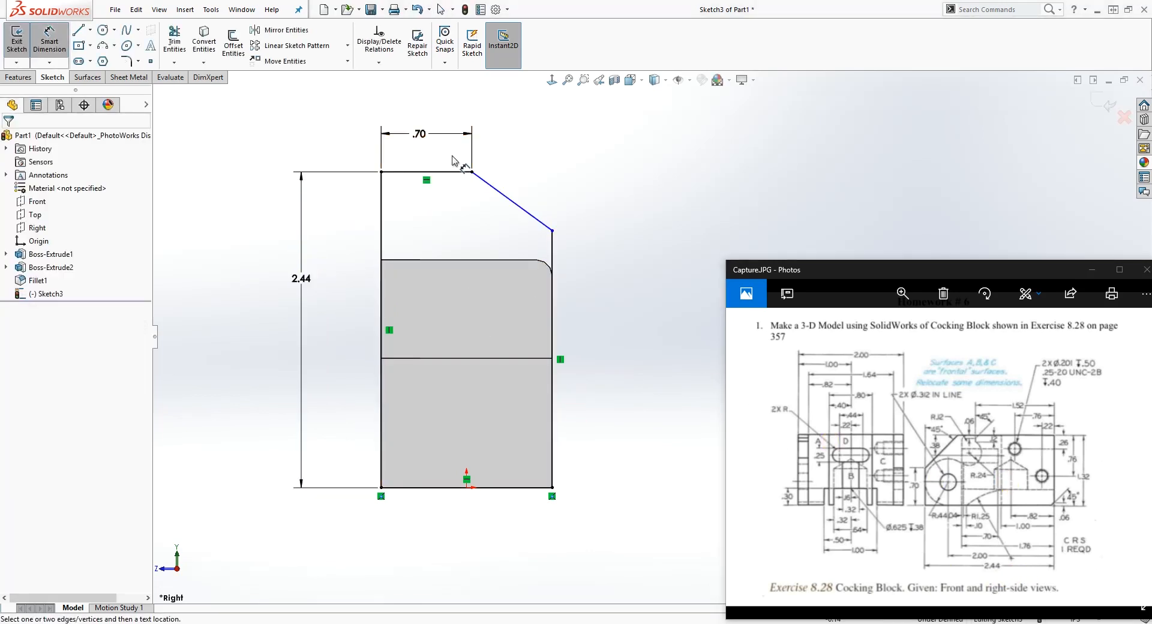
{"action": "left_click", "coordinate": [459, 172]}
{"action": "left_click", "coordinate": [505, 198]}
{"action": "left_click", "coordinate": [561, 192]}
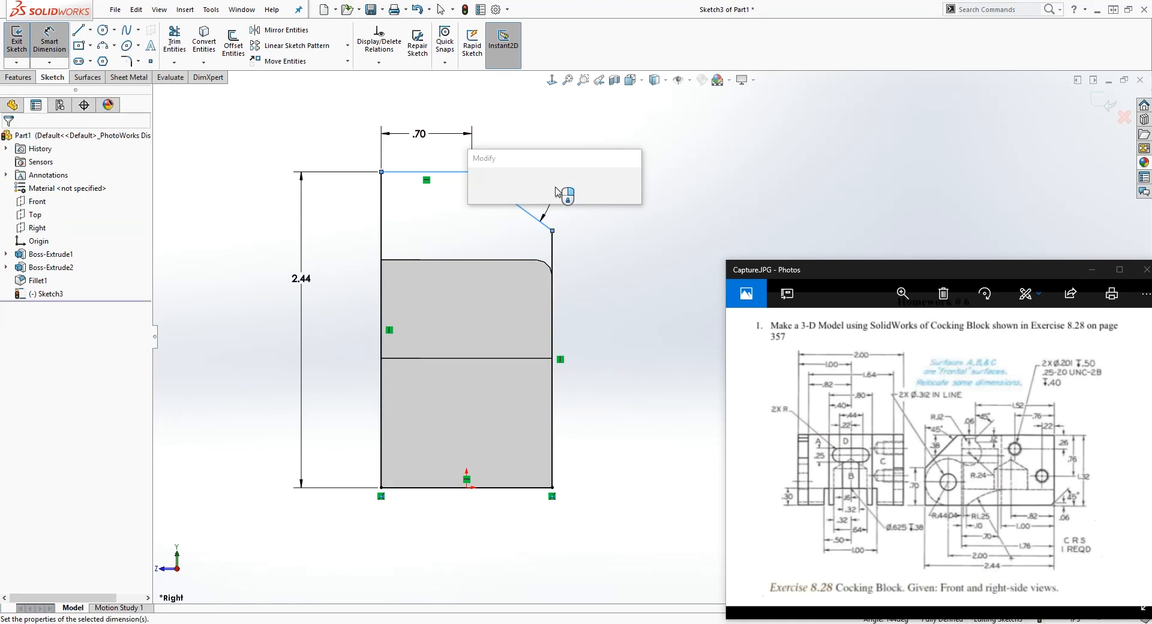
{"action": "type", "text": "45"}
{"action": "key", "text": "Return"}
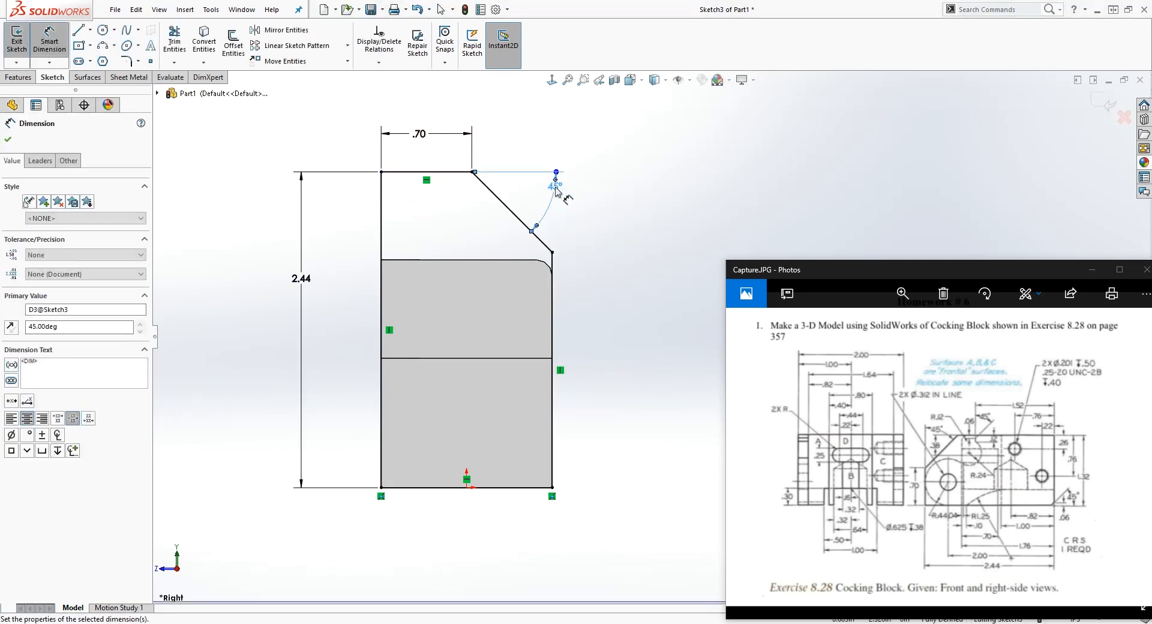
{"action": "key", "text": "Escape"}
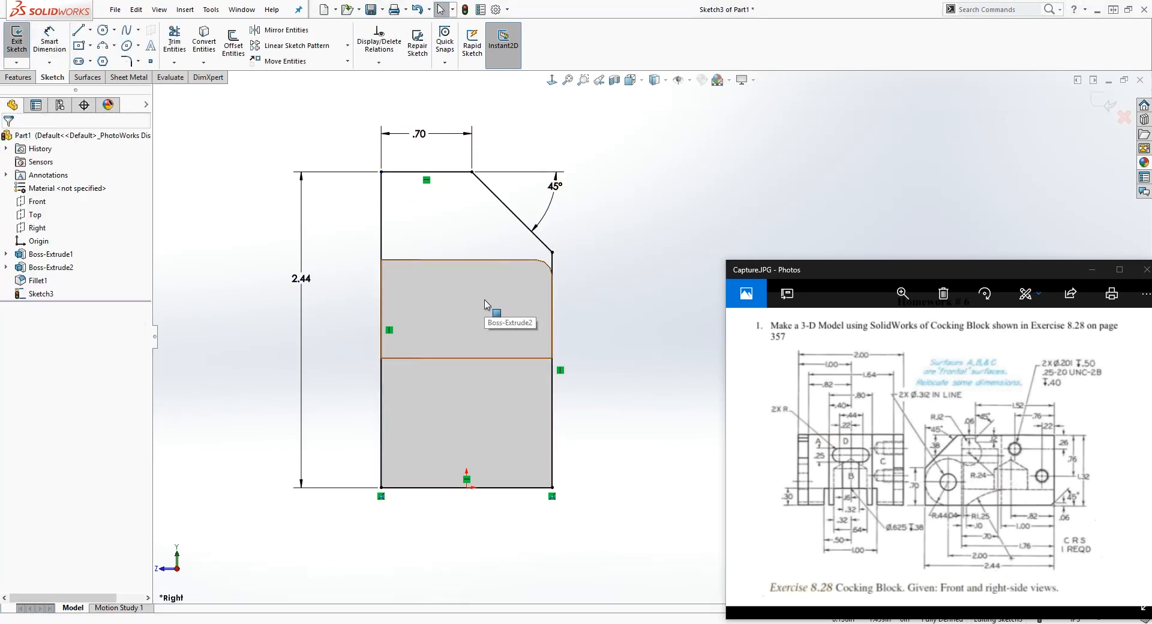
Start a boss extrusion of the side profile, beginning at a 1 in offset from the sketch plane.
{"action": "mouse_move", "coordinate": [594, 275]}
{"action": "middle_mouse_down"}
{"action": "mouse_move", "coordinate": [664, 404]}
{"action": "mouse_move", "coordinate": [609, 307]}
{"action": "mouse_move", "coordinate": [586, 185]}
{"action": "mouse_move", "coordinate": [540, 255]}
{"action": "mouse_move", "coordinate": [442, 244]}
{"action": "middle_mouse_up"}
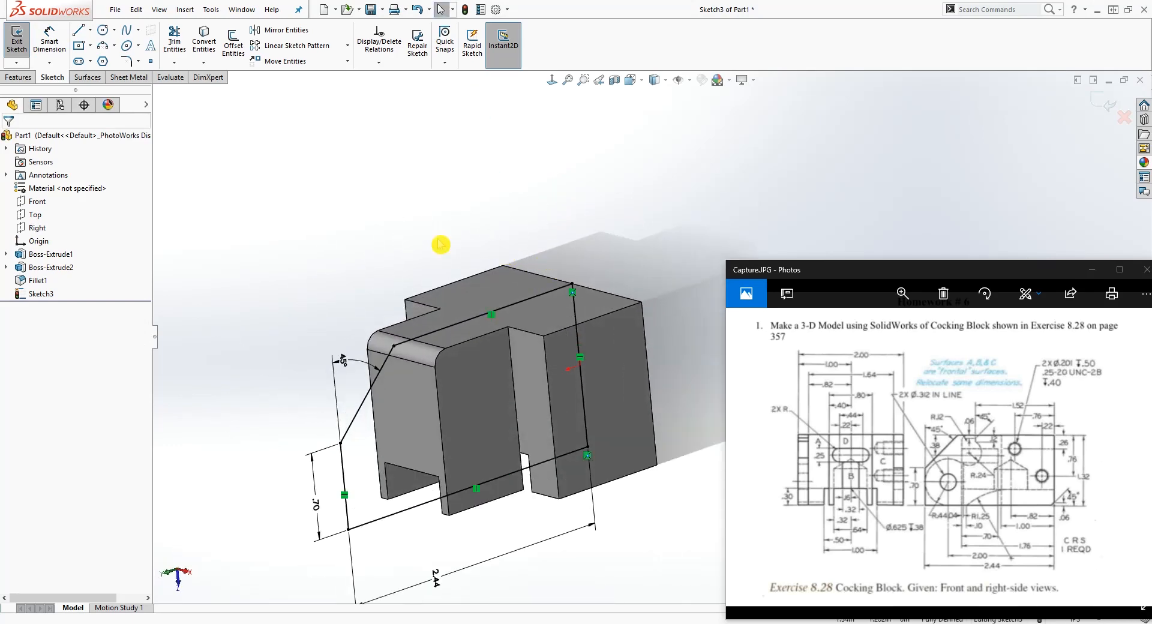
{"action": "left_click", "coordinate": [20, 77]}
{"action": "left_click", "coordinate": [22, 41]}
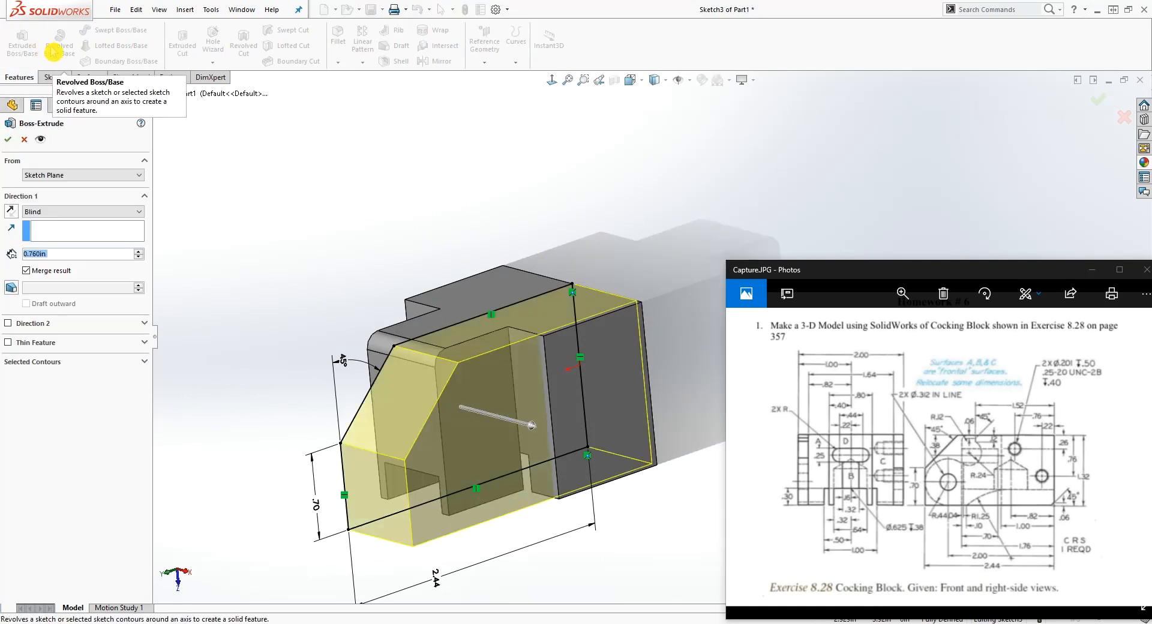
{"action": "left_click", "coordinate": [59, 180]}
{"action": "left_click", "coordinate": [47, 213]}
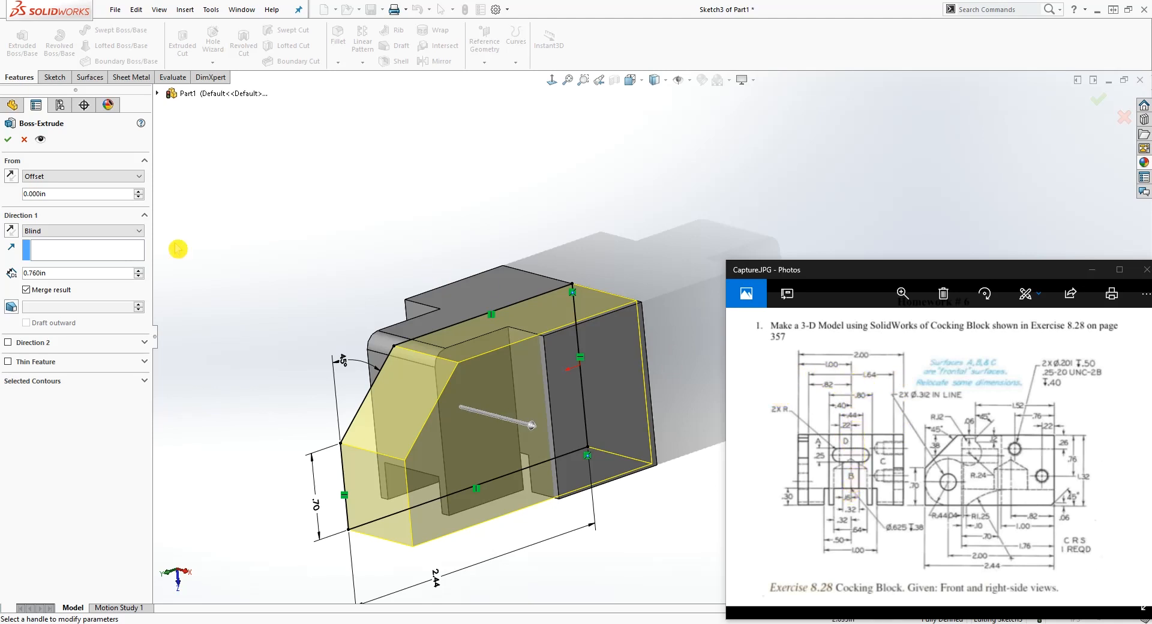
{"action": "double_click", "coordinate": [36, 194]}
{"action": "type", "text": "1"}
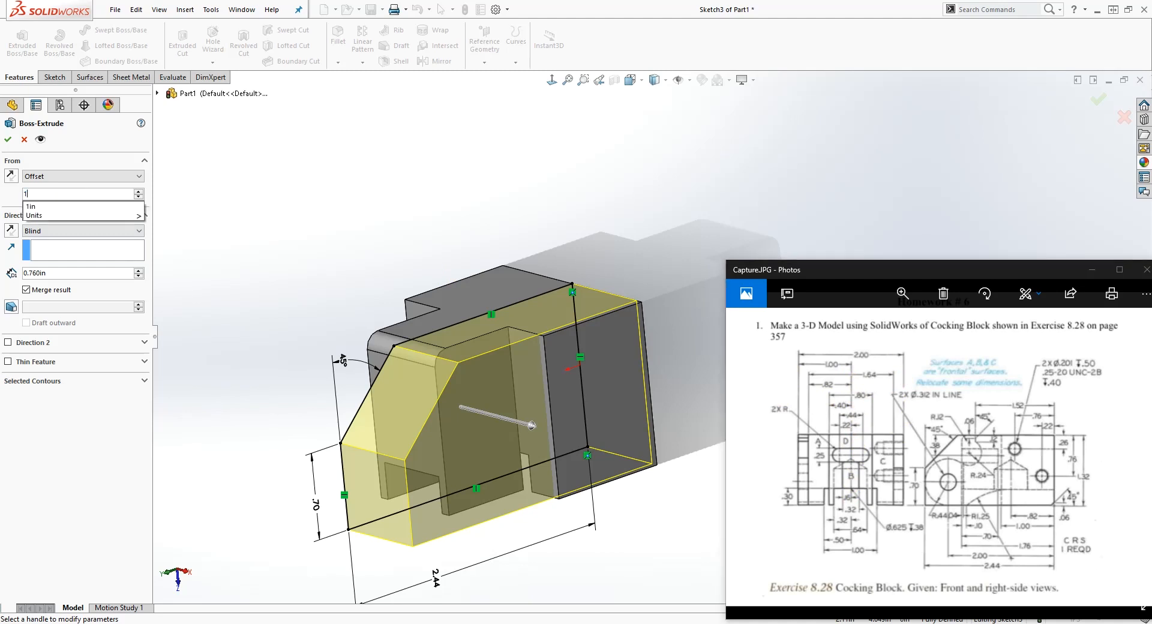
{"action": "key", "text": "Return"}
Reverse the side-profile extrusion, end it Up To Surface at the block's outer side face, and accept the feature.
{"action": "middle_click_drag", "start_coordinate": [456, 219], "coordinate": [499, 219]}
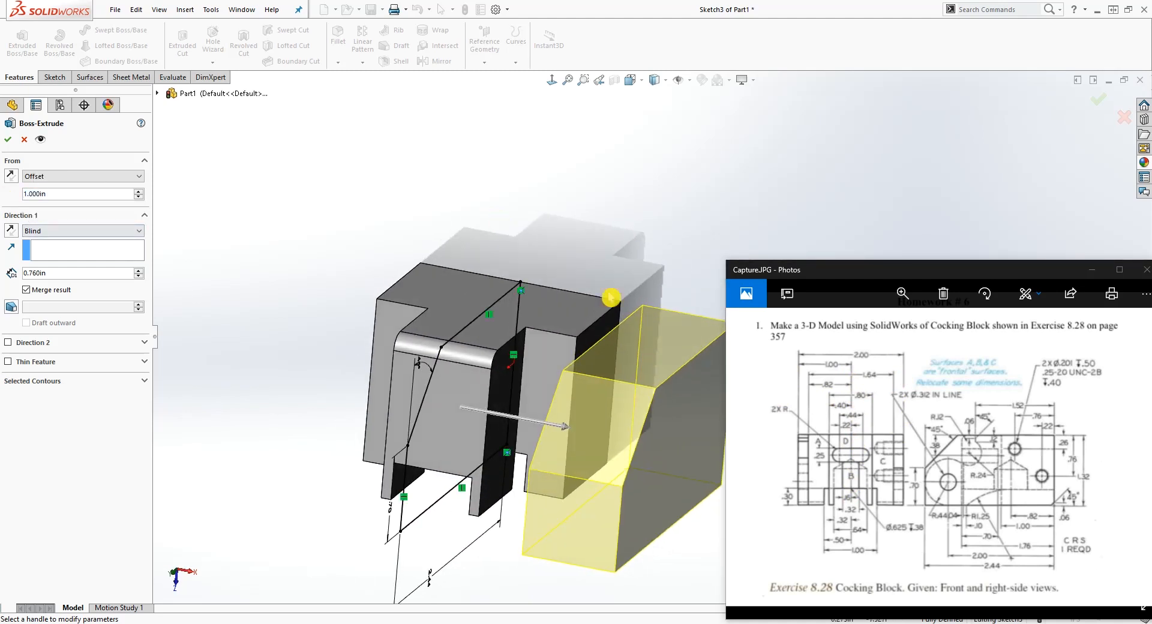
{"action": "middle_click_drag", "start_coordinate": [636, 569], "coordinate": [651, 582]}
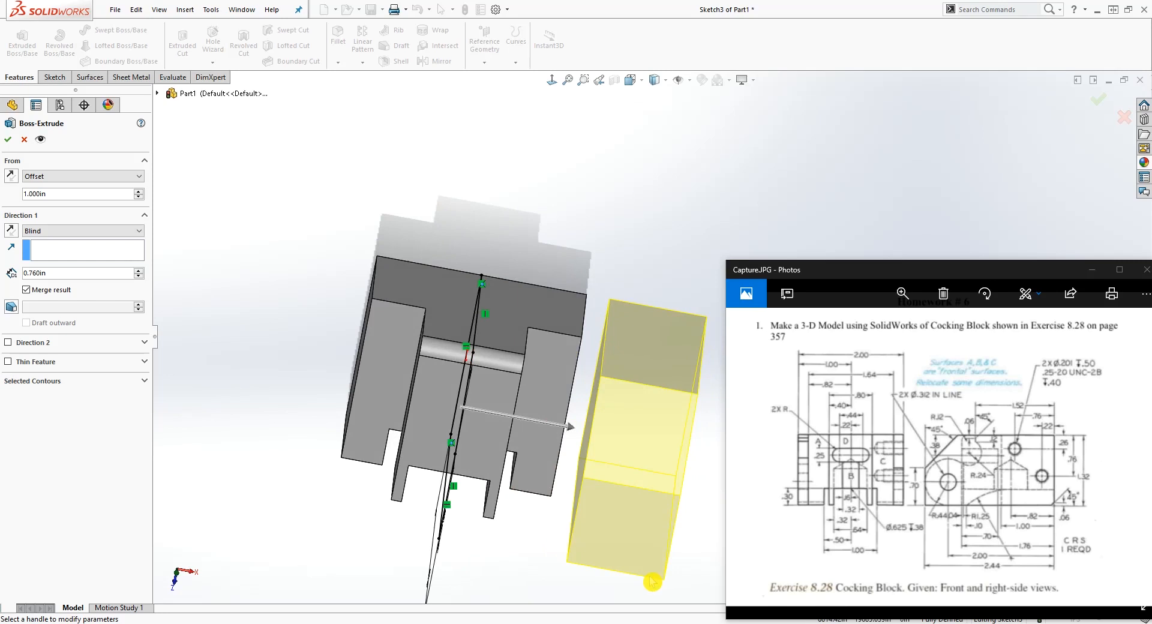
{"action": "double_click", "coordinate": [49, 273]}
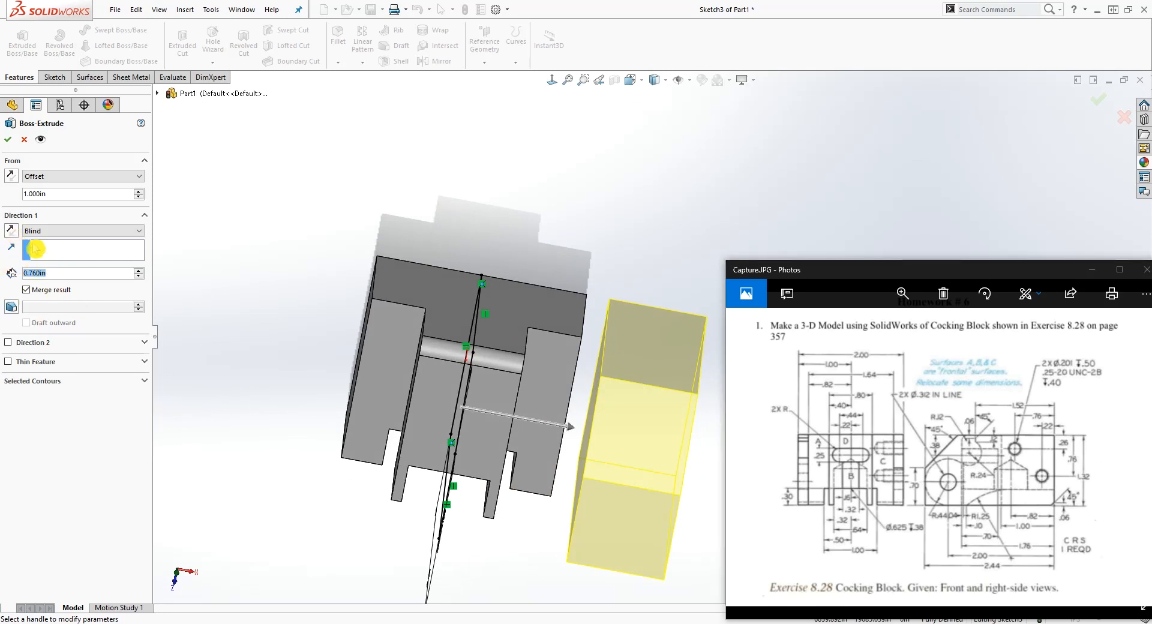
{"action": "left_click", "coordinate": [11, 230]}
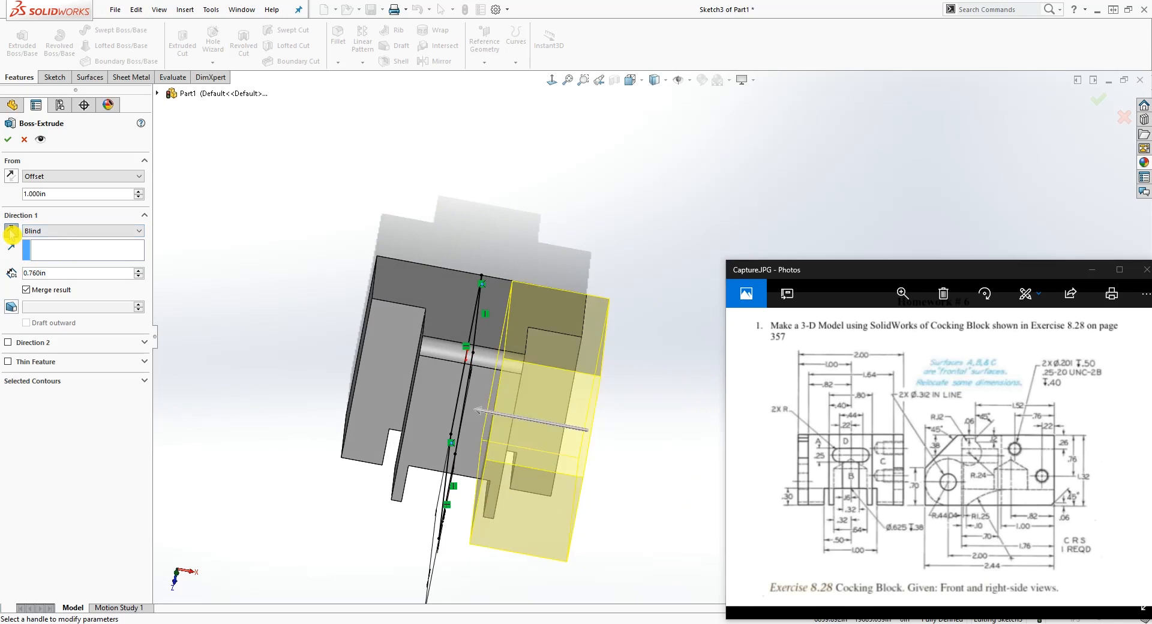
{"action": "left_click", "coordinate": [54, 231]}
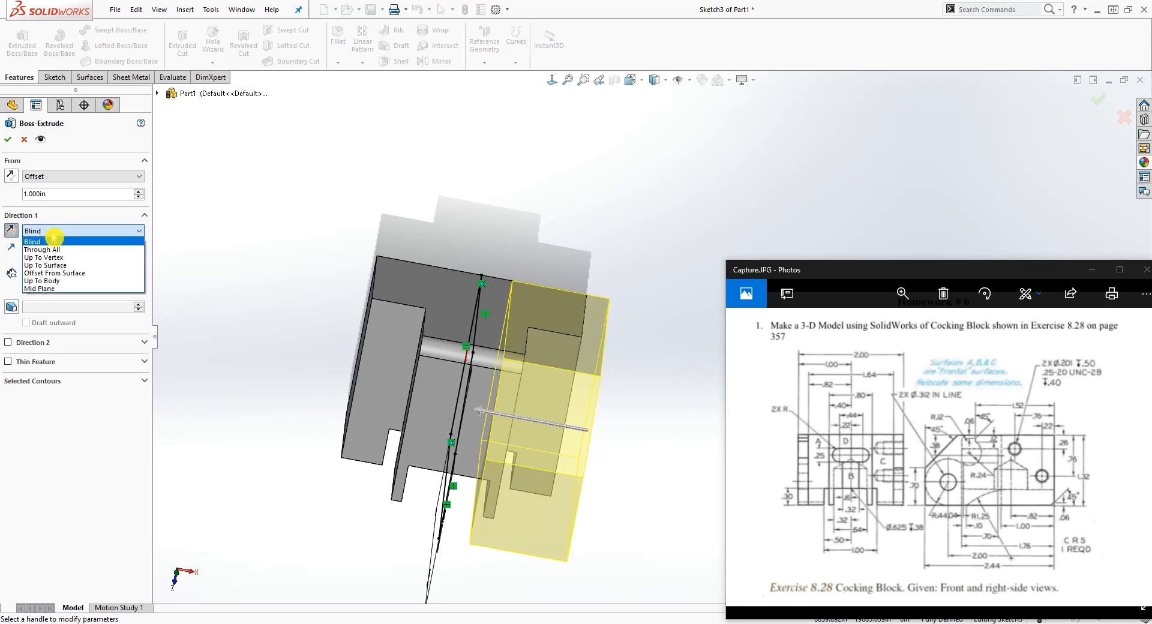
{"action": "left_click", "coordinate": [60, 265]}
{"action": "middle_click_drag", "start_coordinate": [528, 359], "coordinate": [592, 366]}
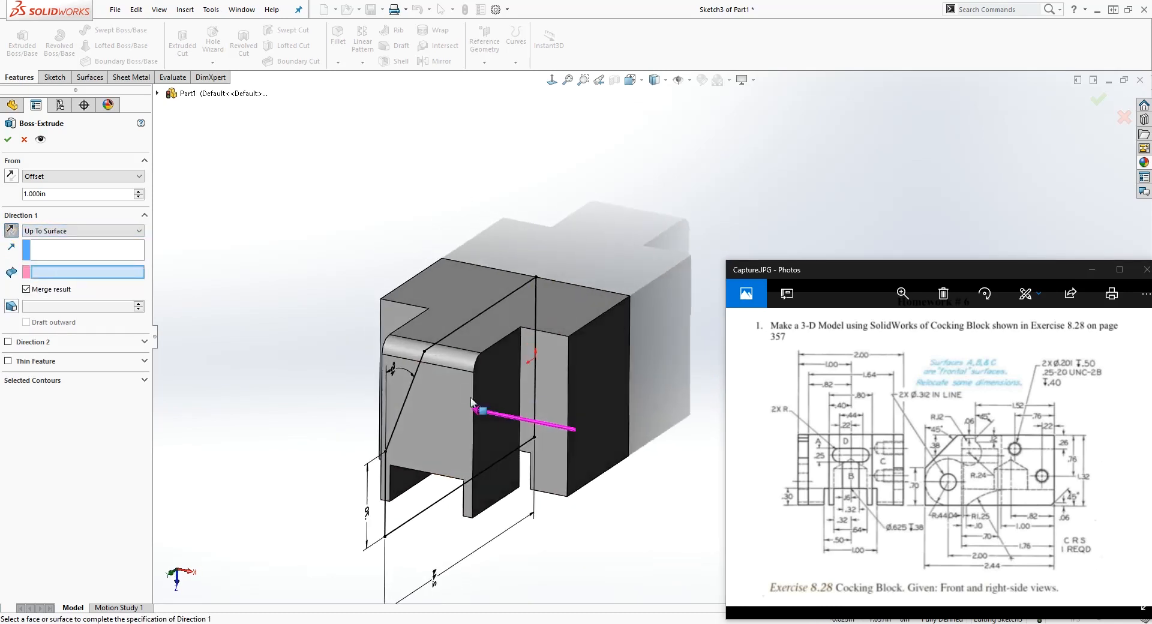
{"action": "left_click", "coordinate": [592, 366]}
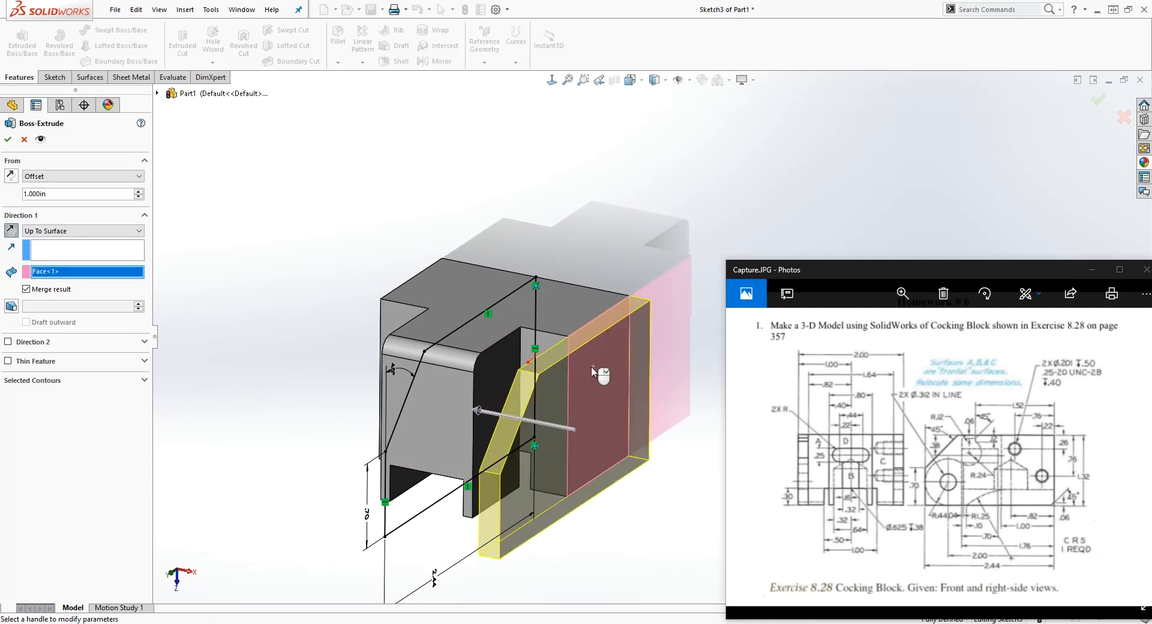
{"action": "left_click", "coordinate": [9, 144]}
Start a new sketch on the Right plane and view it straight on.
{"action": "middle_click_drag", "start_coordinate": [423, 276], "coordinate": [751, 400]}
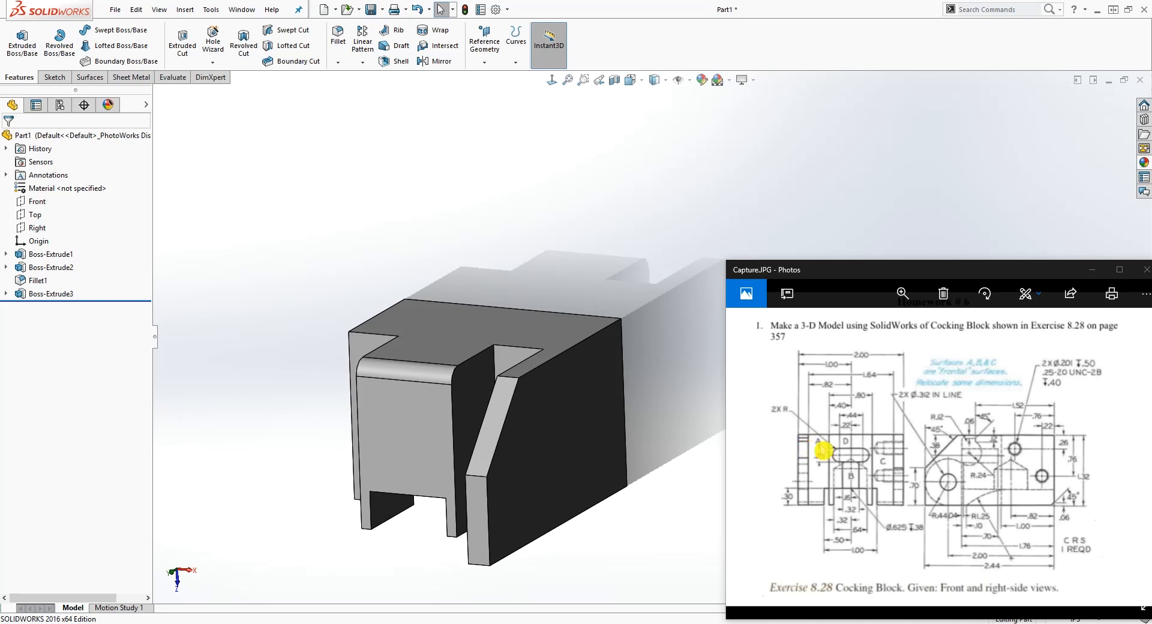
{"action": "middle_click_drag", "start_coordinate": [337, 203], "coordinate": [396, 214]}
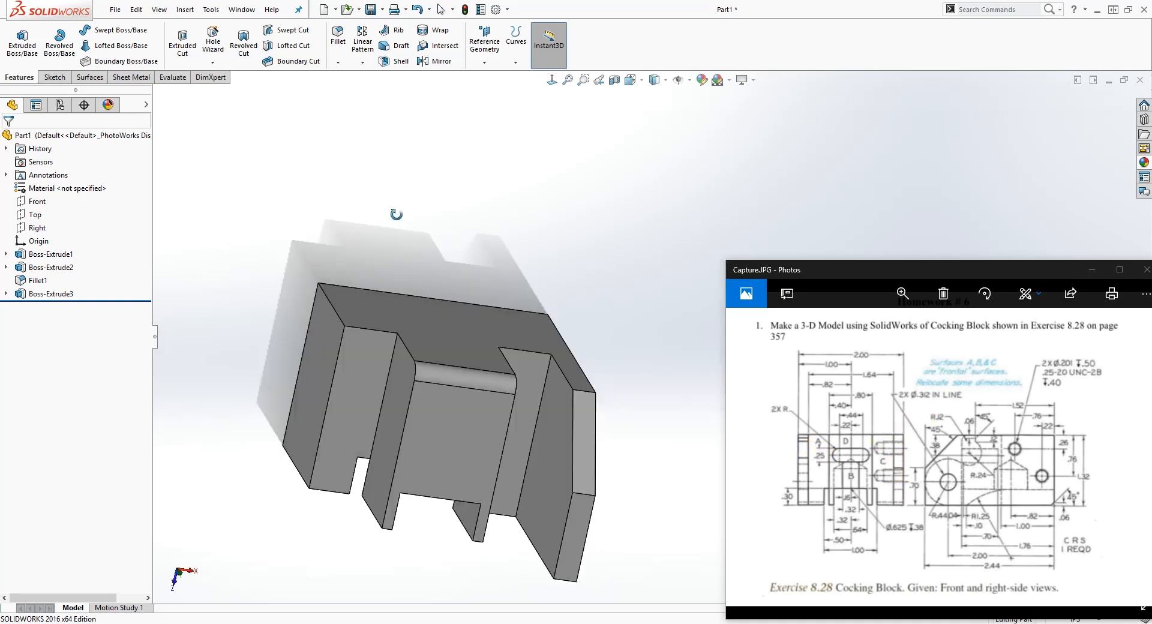
{"action": "left_click", "coordinate": [38, 227]}
{"action": "middle_click_drag", "start_coordinate": [288, 288], "coordinate": [600, 384]}
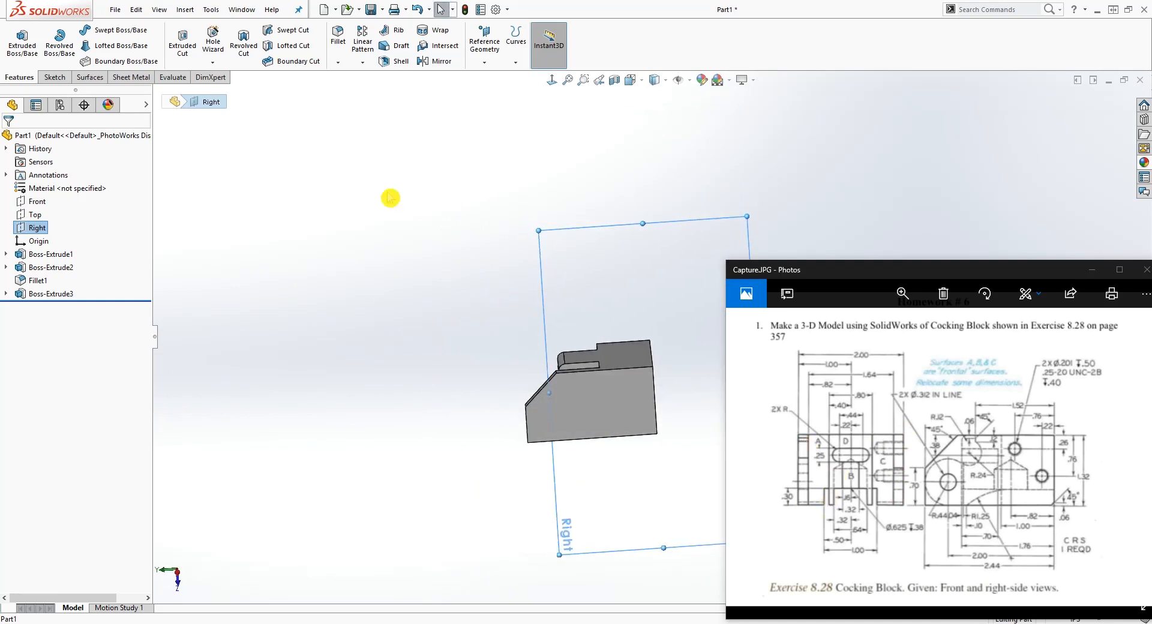
{"action": "left_click", "coordinate": [55, 77]}
{"action": "left_click", "coordinate": [17, 37]}
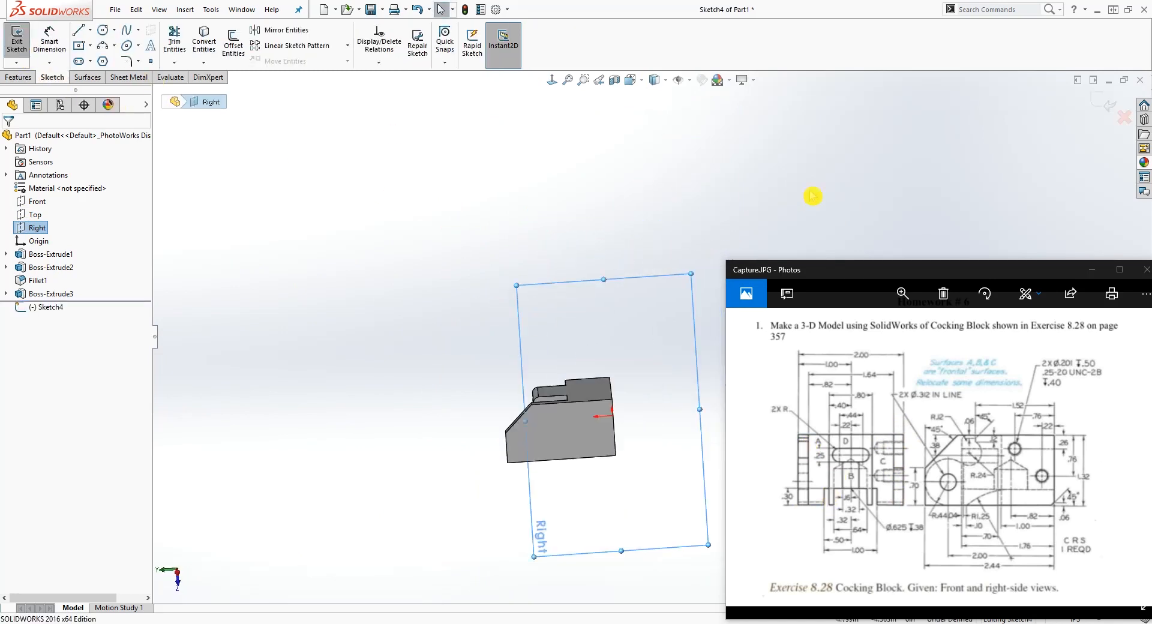
{"action": "left_click", "coordinate": [552, 81]}
{"action": "scroll", "coordinate": [607, 150], "scroll_direction": "up", "scroll_amount": 11}
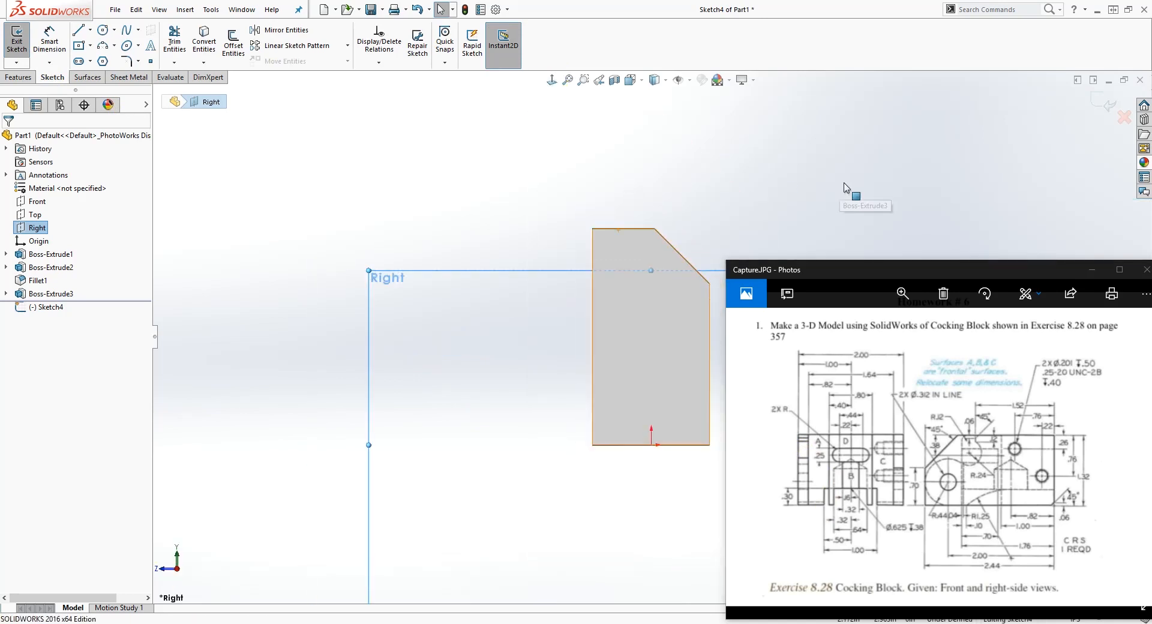
{"action": "scroll", "coordinate": [691, 218], "scroll_direction": "down", "scroll_amount": 7}
{"action": "scroll", "coordinate": [611, 414], "scroll_direction": "up", "scroll_amount": 5}
{"action": "scroll", "coordinate": [647, 463], "scroll_direction": "down", "scroll_amount": 1}
{"action": "scroll", "coordinate": [648, 467], "scroll_direction": "down", "scroll_amount": 5}
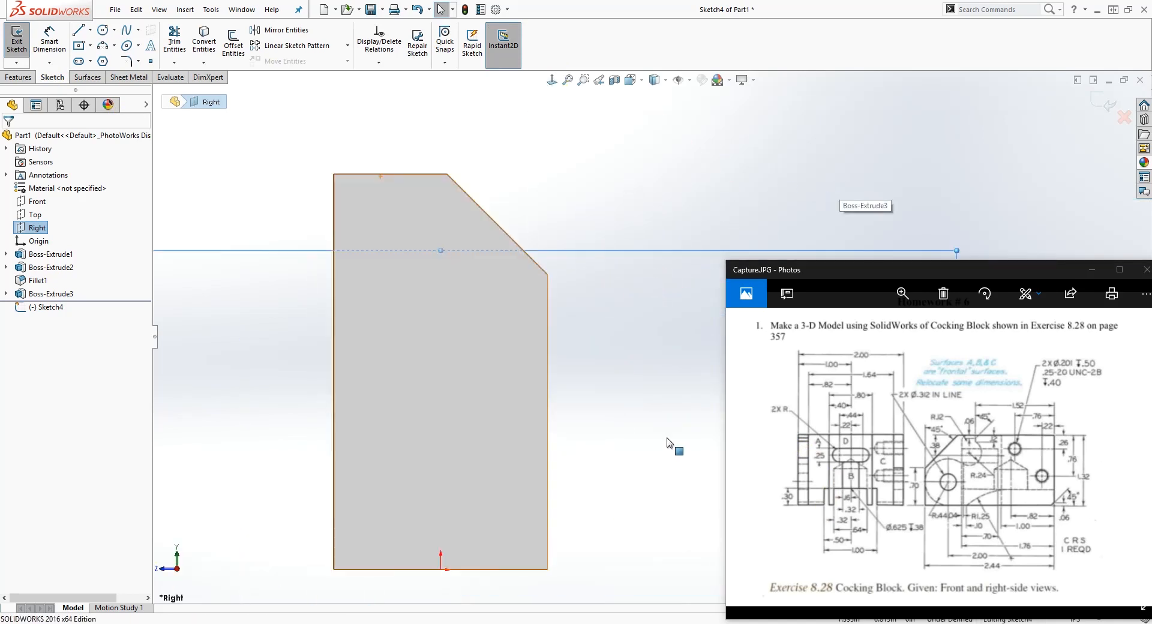
{"action": "scroll", "coordinate": [672, 445], "scroll_direction": "up", "scroll_amount": 1}
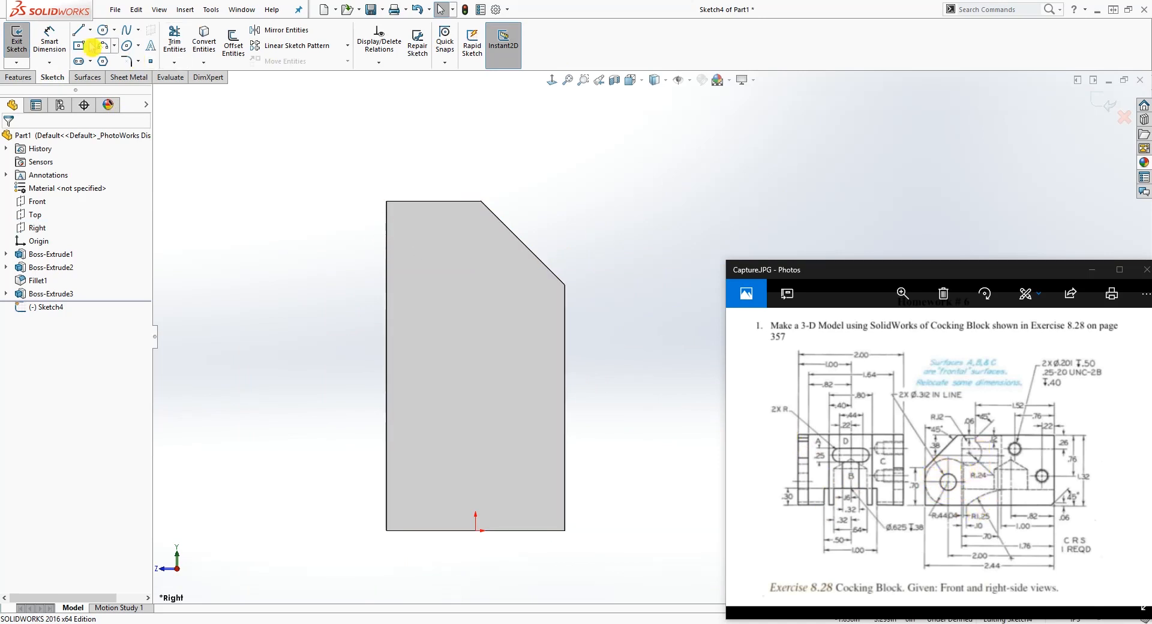
Sketch a circle of about 0.31 in radius near the upper end of the side profile, beside the slanted edge.
{"action": "left_click", "coordinate": [103, 29]}
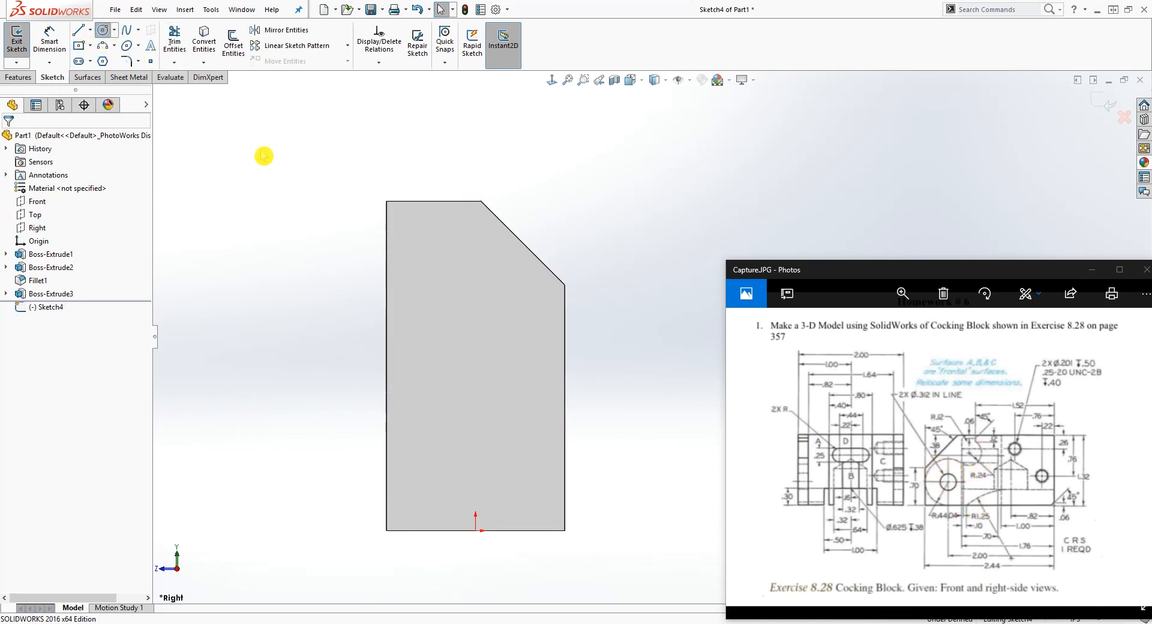
{"action": "left_click", "coordinate": [441, 250]}
{"action": "left_click", "coordinate": [468, 220]}
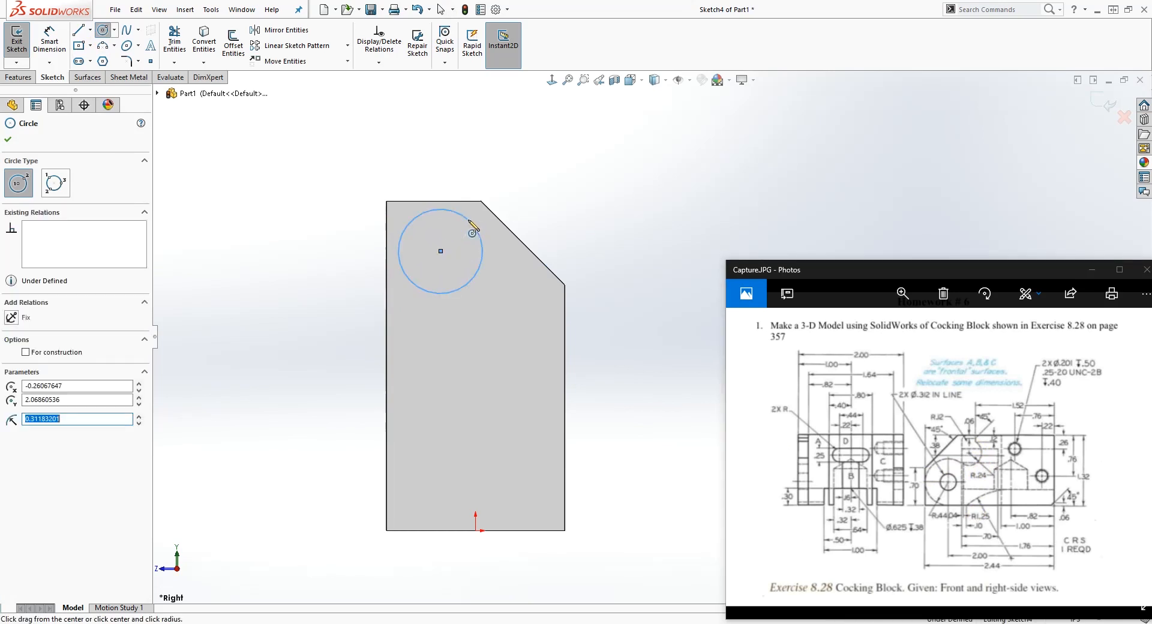
{"action": "key", "text": "Escape"}
Dimension the circle's centre to 2.00 in above the part's bottom edge.
{"action": "right_click_drag", "start_coordinate": [535, 464], "coordinate": [532, 414]}
{"action": "left_click", "coordinate": [440, 251]}
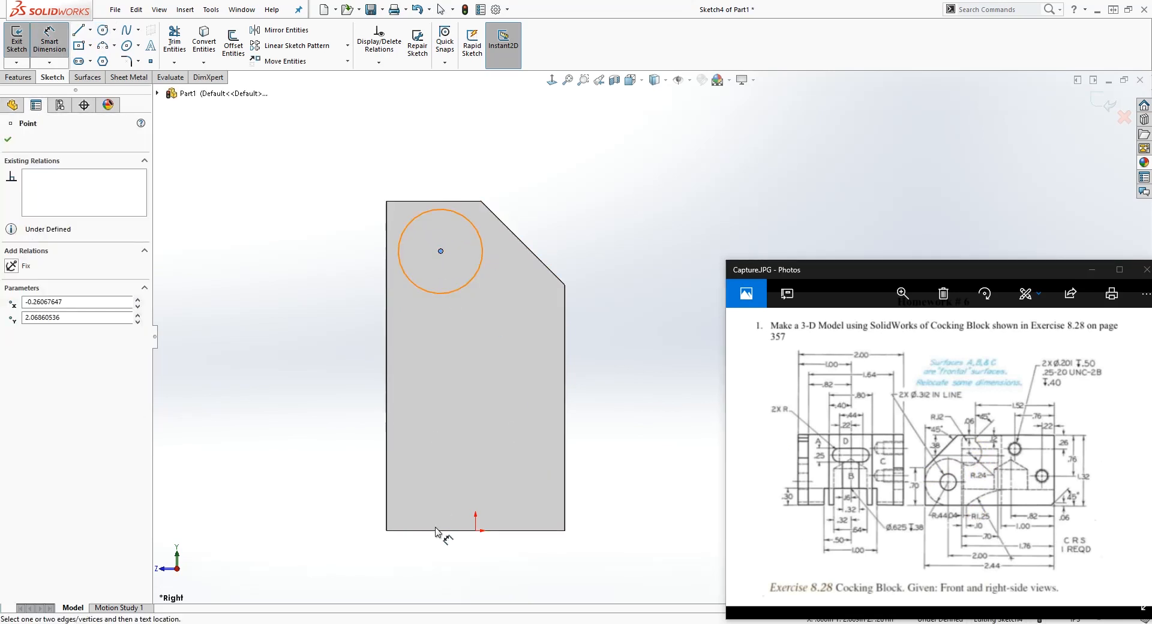
{"action": "left_click", "coordinate": [437, 530]}
{"action": "left_click", "coordinate": [220, 442]}
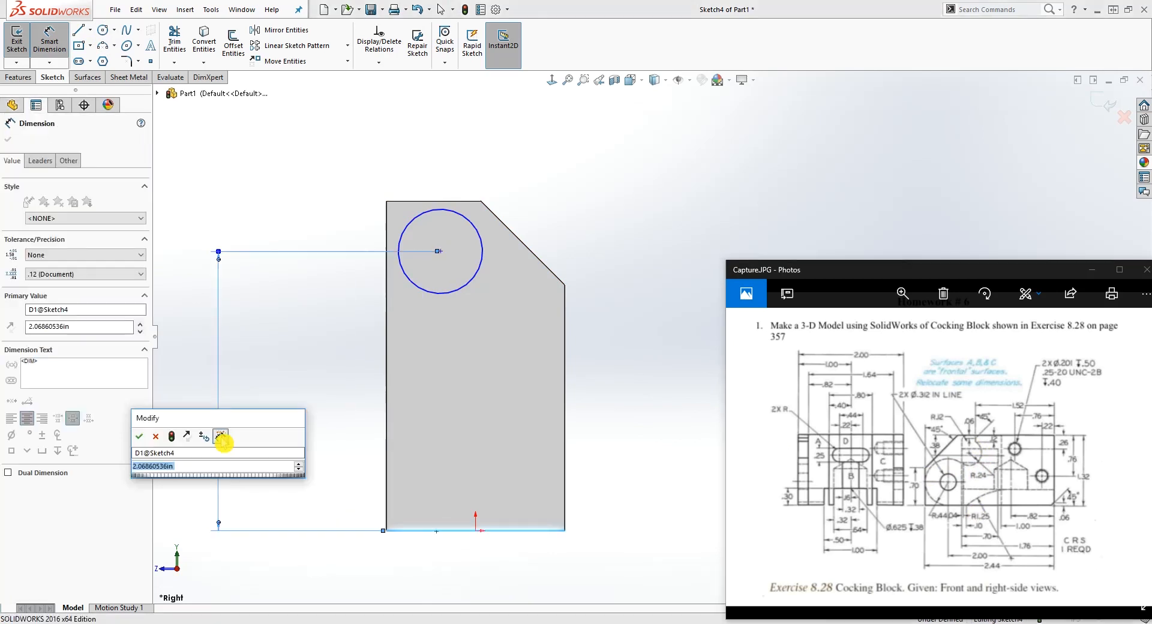
{"action": "type", "text": "2."}
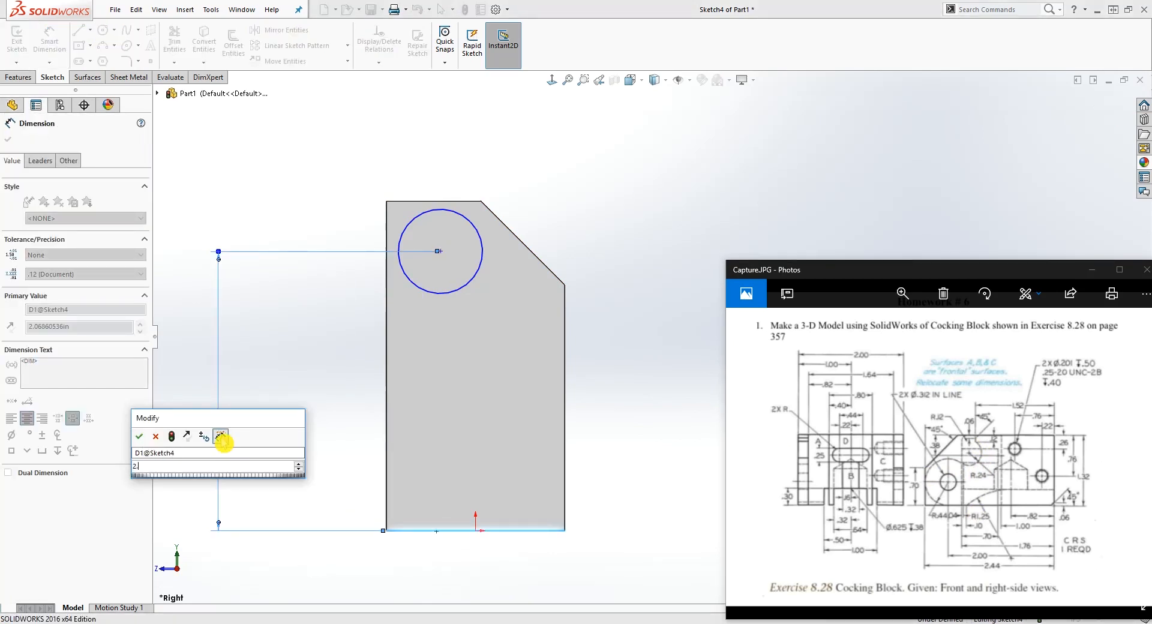
{"action": "key", "text": "Return"}
{"action": "key", "text": "Escape"}
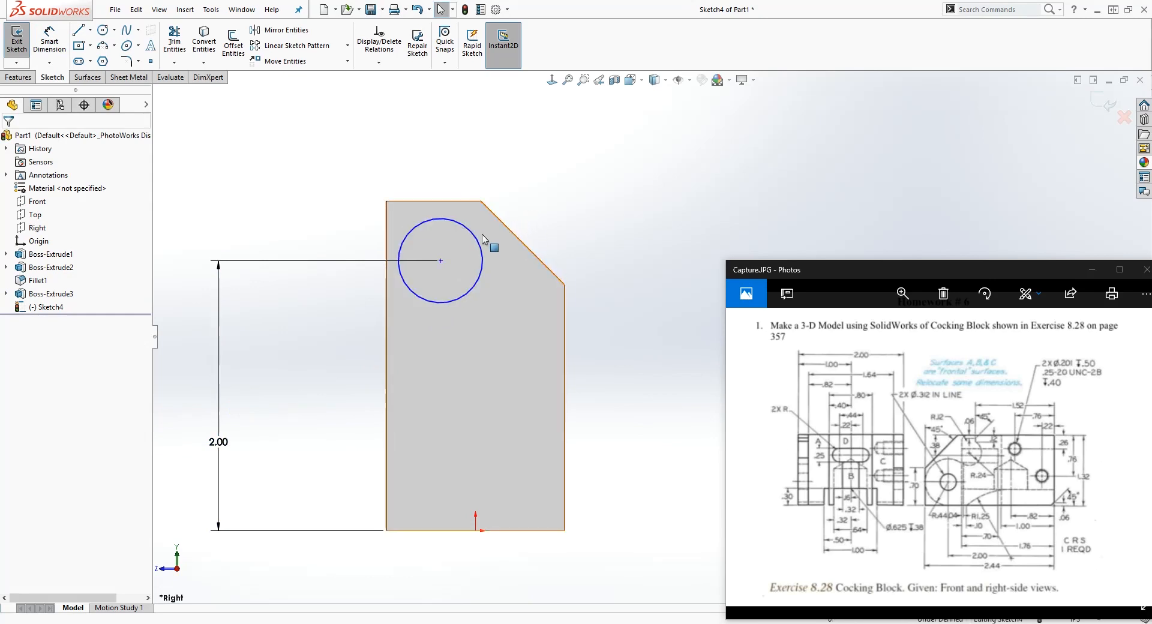
Sketch a smaller circle of about 0.24 in radius diagonally below the first and make the two circles tangent.
{"action": "left_click", "coordinate": [102, 30]}
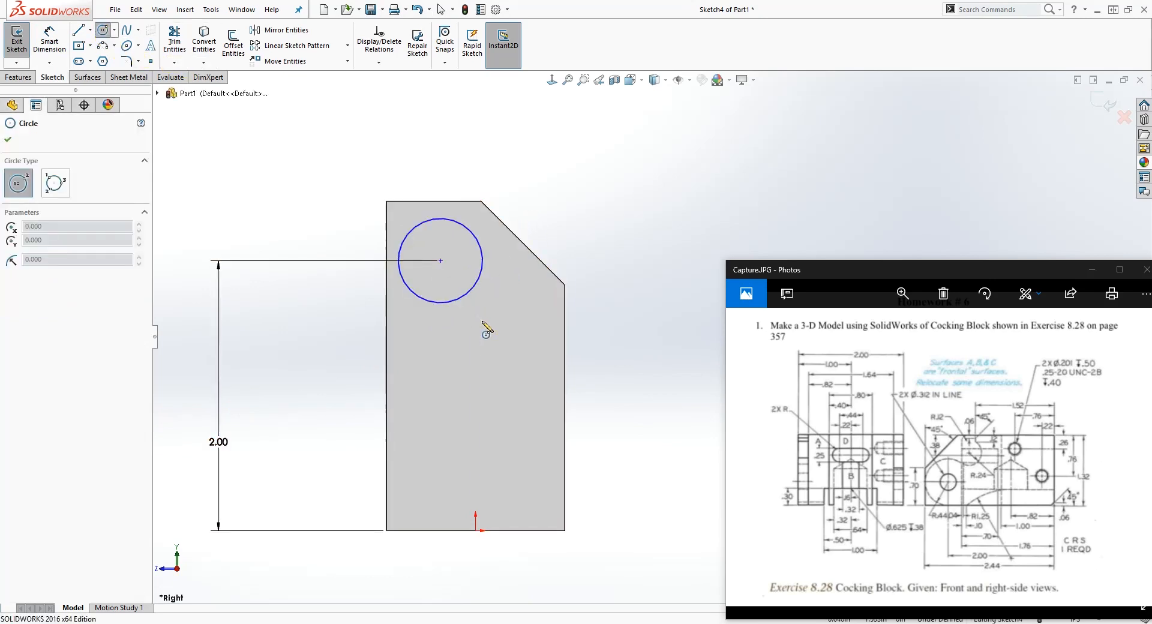
{"action": "left_click", "coordinate": [481, 320]}
{"action": "left_click", "coordinate": [505, 300]}
{"action": "key", "text": "Escape"}
{"action": "left_click_drag", "start_coordinate": [482, 321], "coordinate": [503, 348]}
{"action": "left_click", "coordinate": [495, 317]}
{"action": "left_click", "coordinate": [466, 300], "text": "ctrl"}
{"action": "left_click", "coordinate": [11, 348]}
{"action": "key", "text": "Escape"}
Draw a horizontal line from the smaller circle to the part's nearest vertical edge and trim away the circle's upper outer arc.
{"action": "key", "text": "l"}
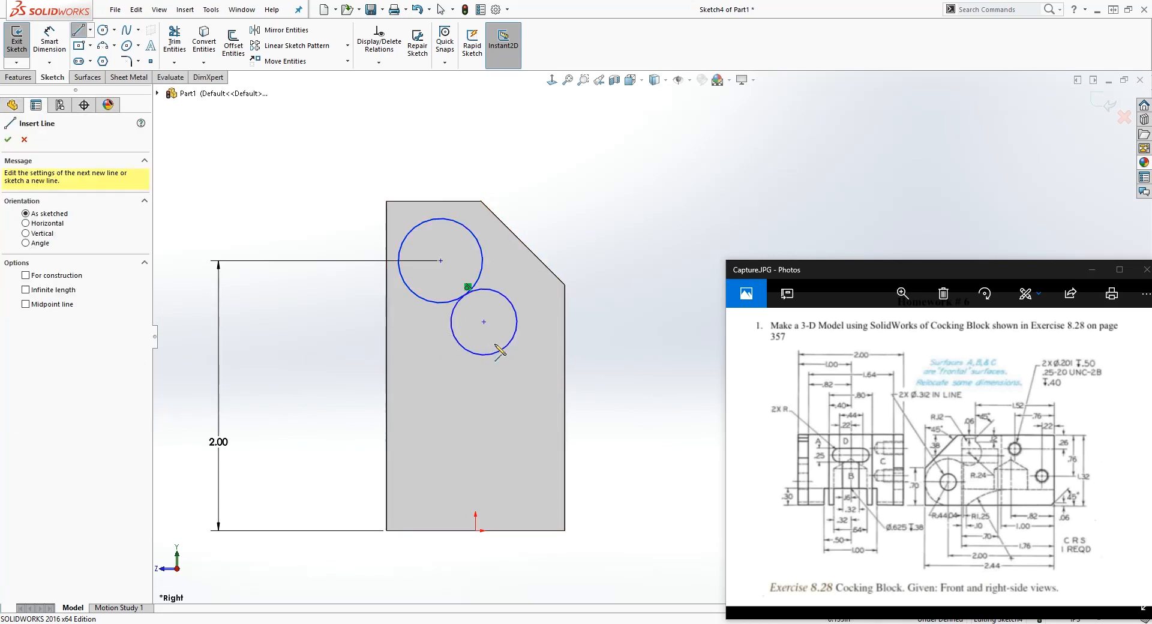
{"action": "left_click", "coordinate": [513, 338]}
{"action": "left_click", "coordinate": [573, 338]}
{"action": "key", "text": "Escape"}
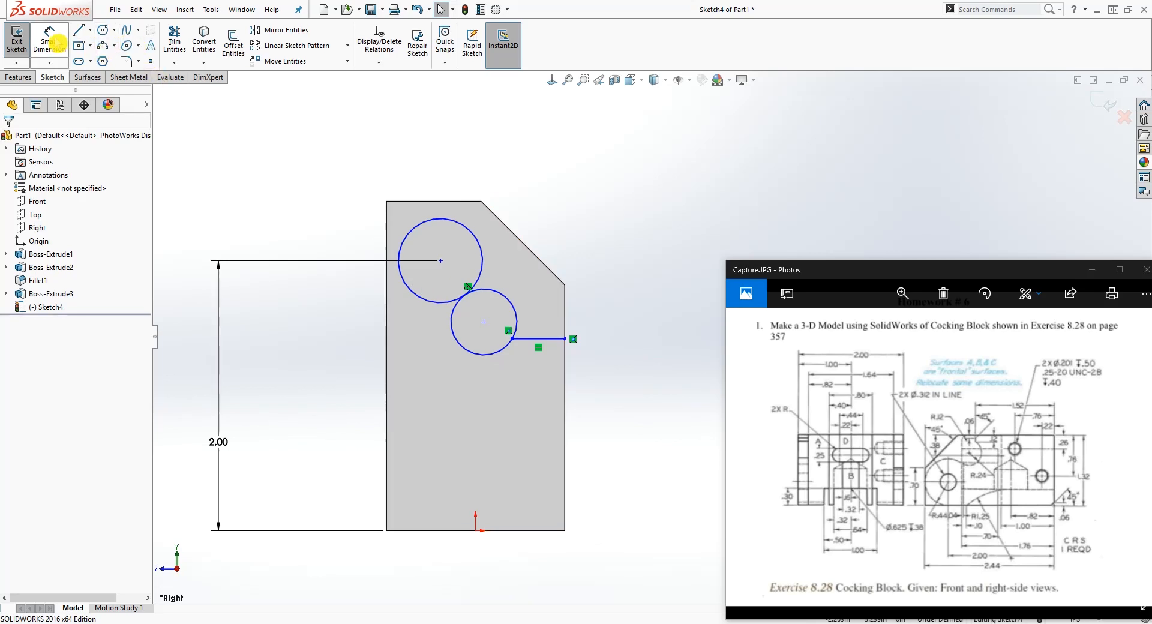
{"action": "left_click", "coordinate": [175, 42]}
{"action": "left_click", "coordinate": [504, 300]}
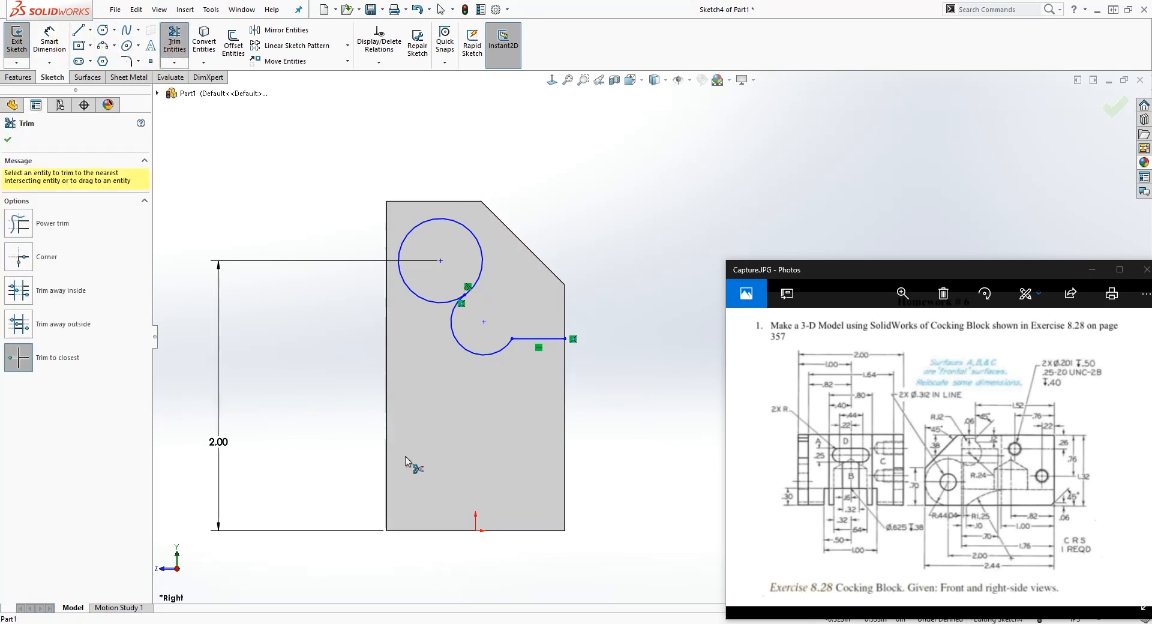
{"action": "key", "text": "Escape"}
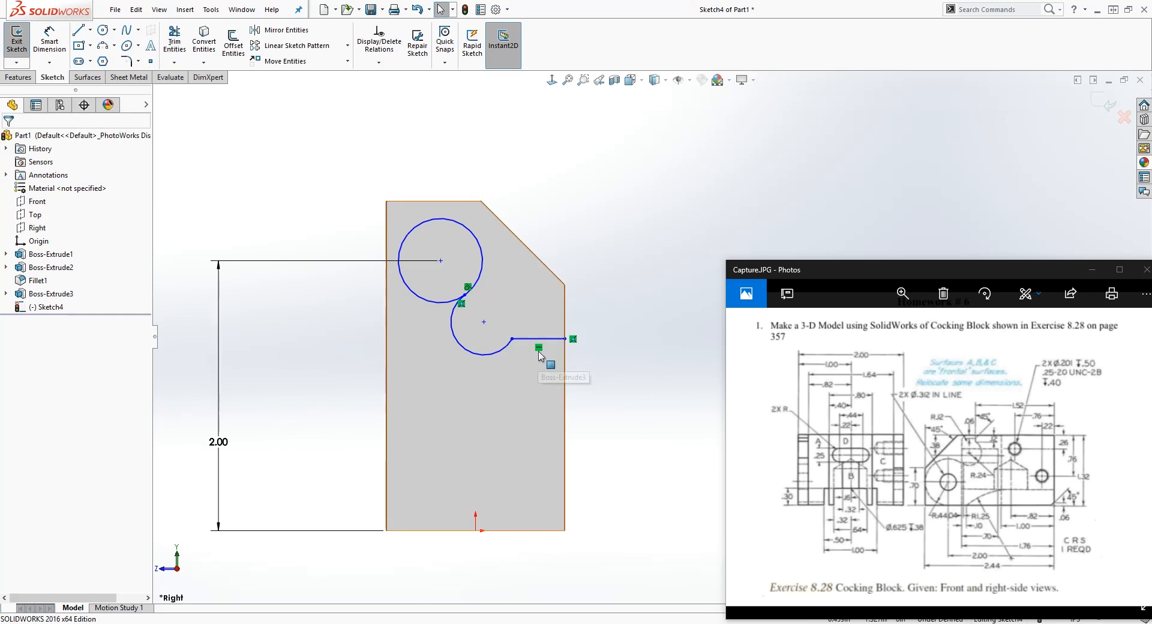
Dimension the radius of the trimmed lower arc to 0.24 in.
{"action": "right_click_drag", "start_coordinate": [586, 475], "coordinate": [581, 342]}
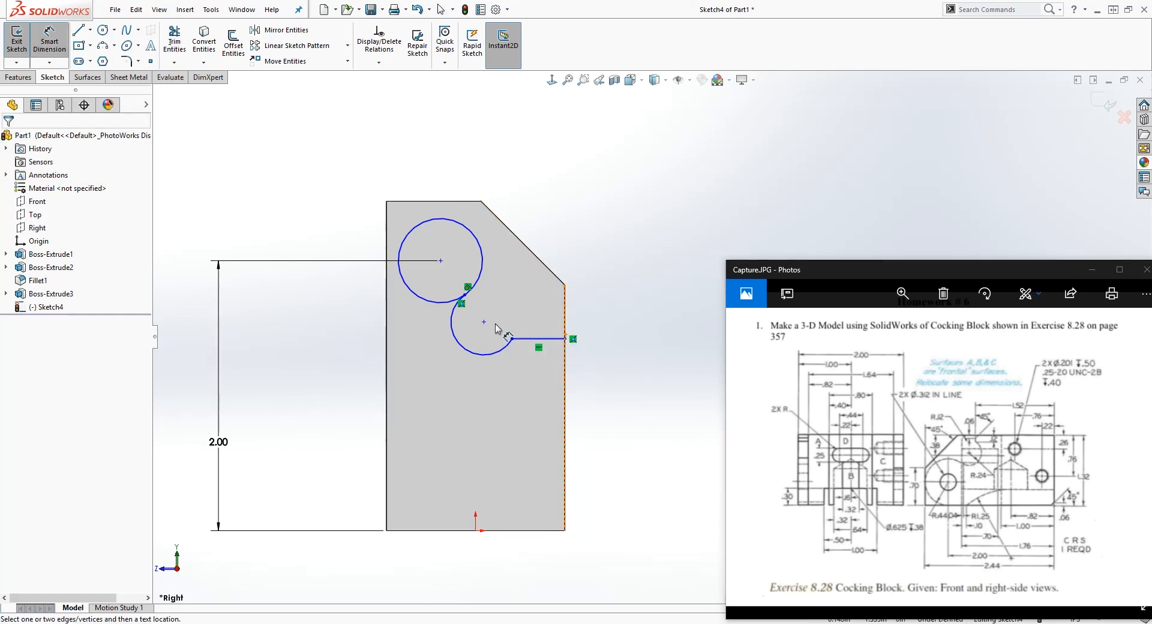
{"action": "left_click", "coordinate": [599, 542]}
{"action": "left_click", "coordinate": [496, 358]}
{"action": "left_click", "coordinate": [534, 419]}
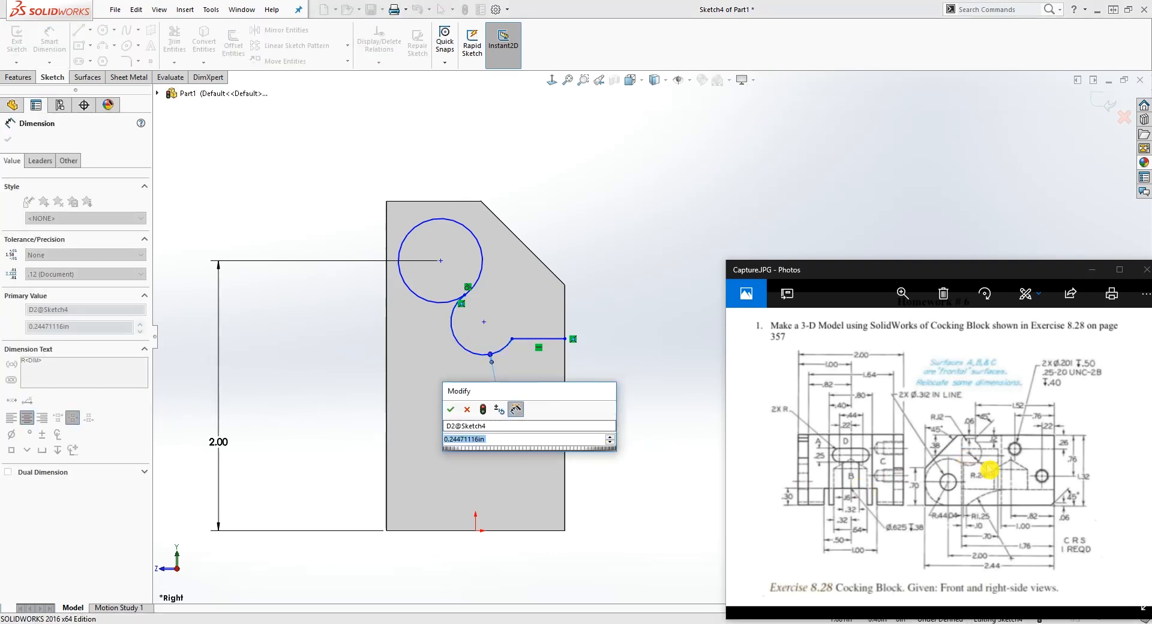
{"action": "type", "text": ".24"}
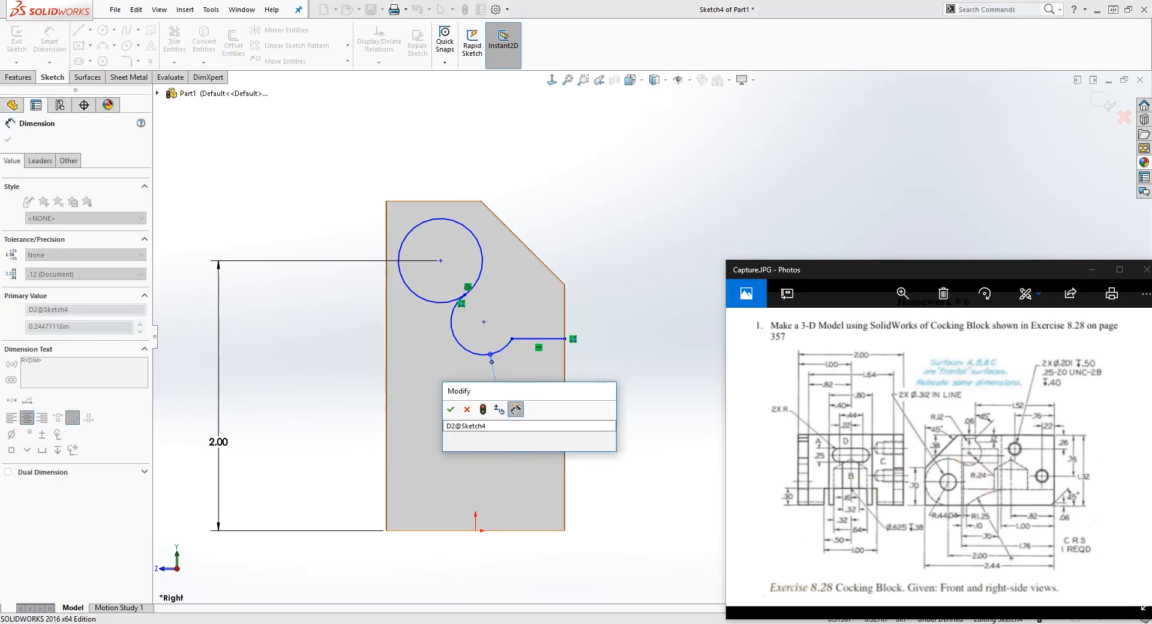
{"action": "left_click", "coordinate": [520, 465]}
{"action": "left_click", "coordinate": [521, 467]}
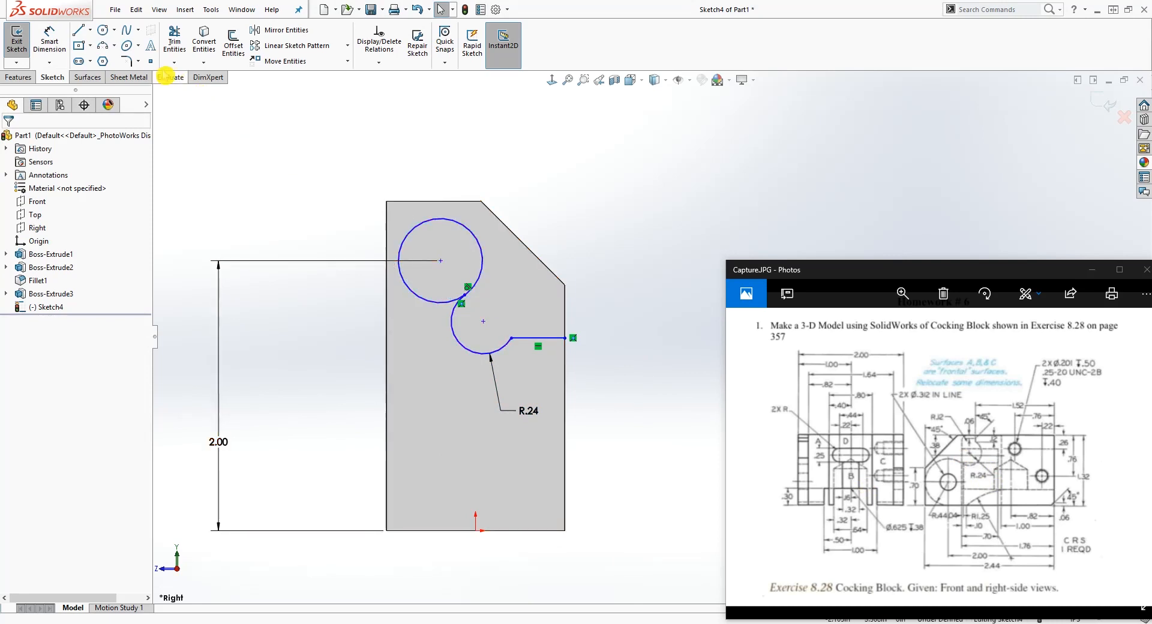
Sketch a three-point arc of about 0.45 in radius from the long vertical edge opposite the line, curving down into the part.
{"action": "left_click", "coordinate": [108, 50]}
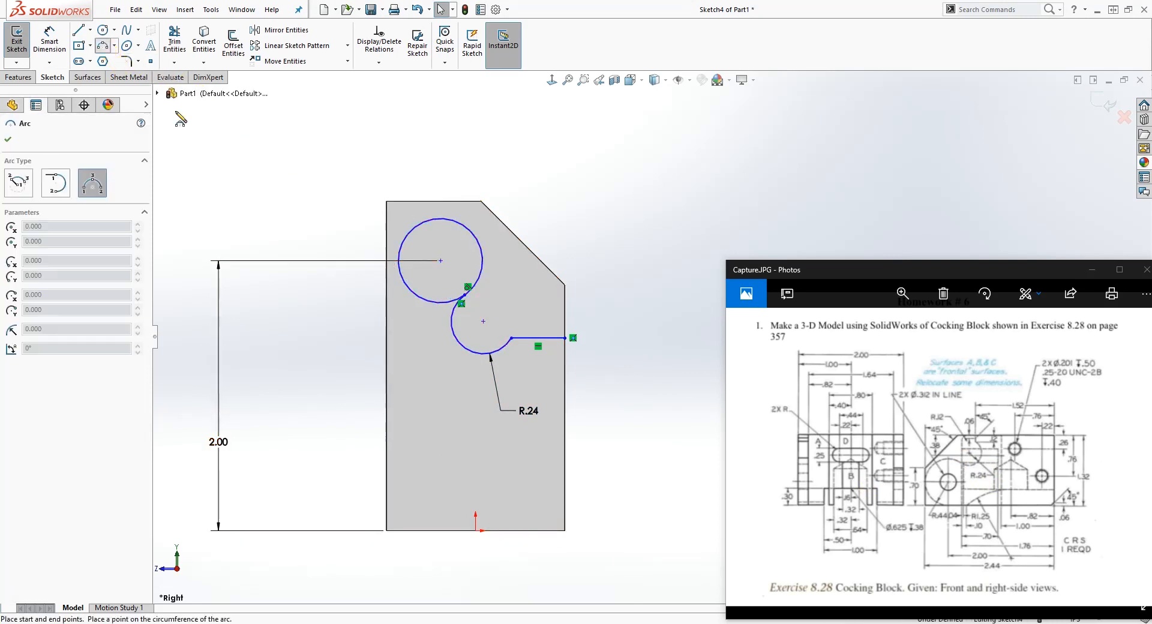
{"action": "left_click", "coordinate": [387, 321]}
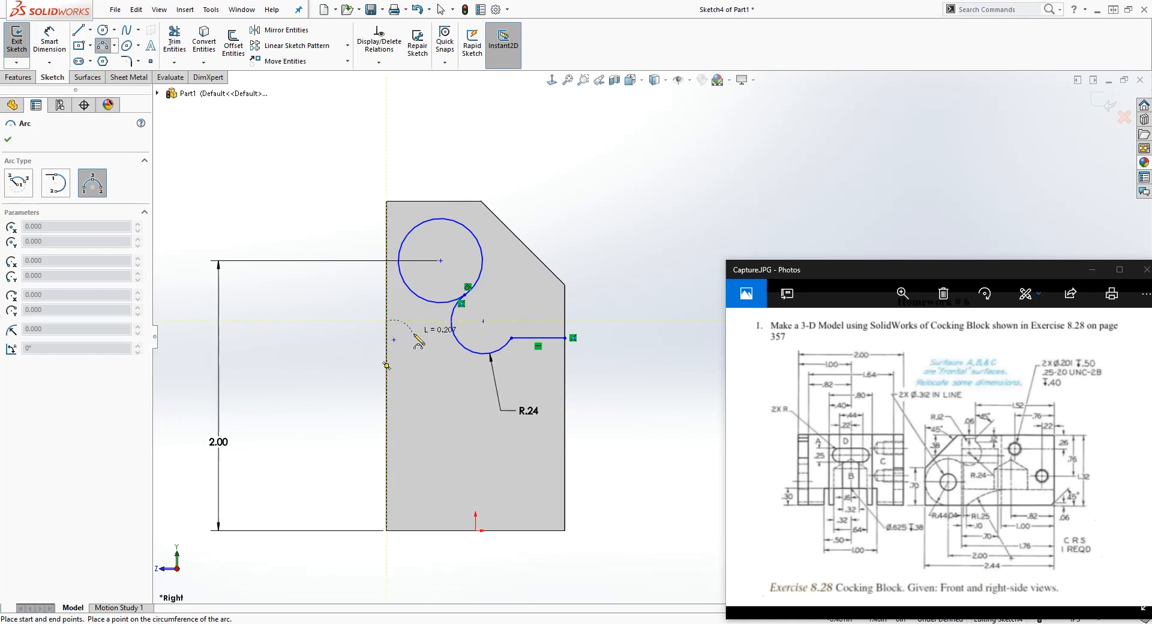
{"action": "left_click", "coordinate": [425, 400]}
{"action": "left_click", "coordinate": [429, 362]}
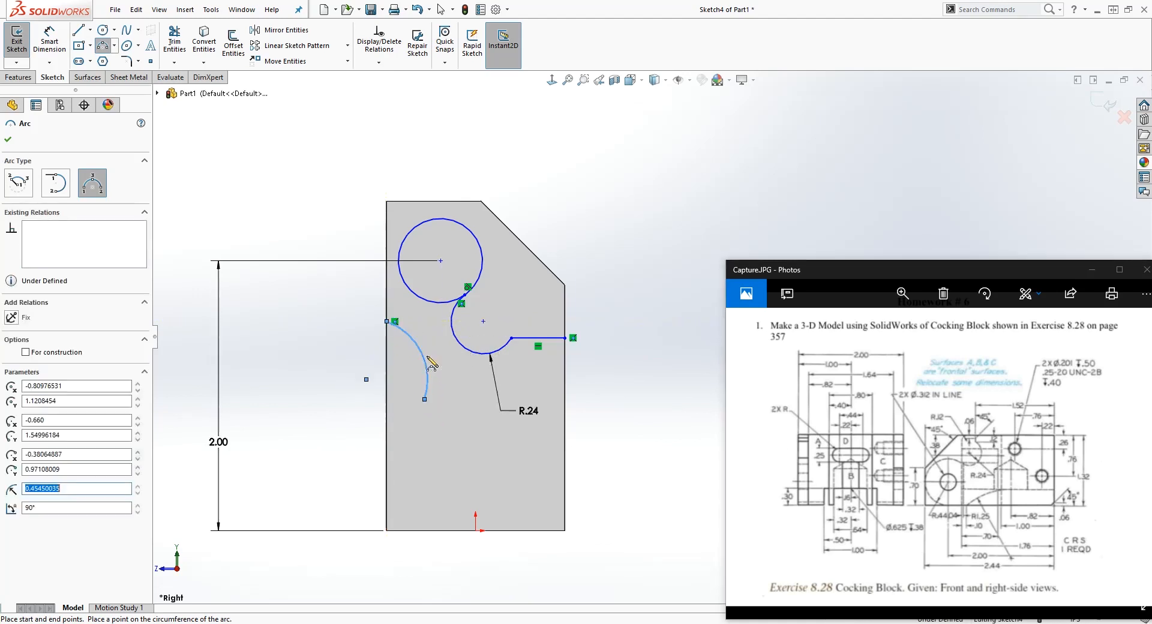
{"action": "key", "text": "Escape"}
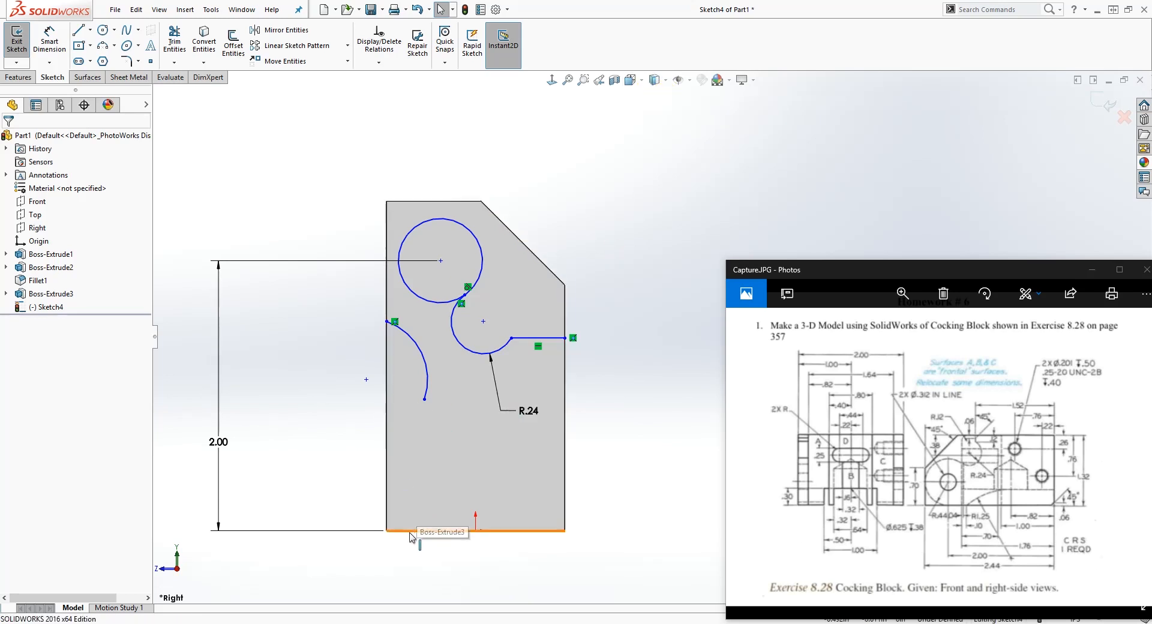
Change the model's display style to Hidden Lines Visible.
{"action": "left_click", "coordinate": [665, 80]}
{"action": "left_click", "coordinate": [656, 148]}
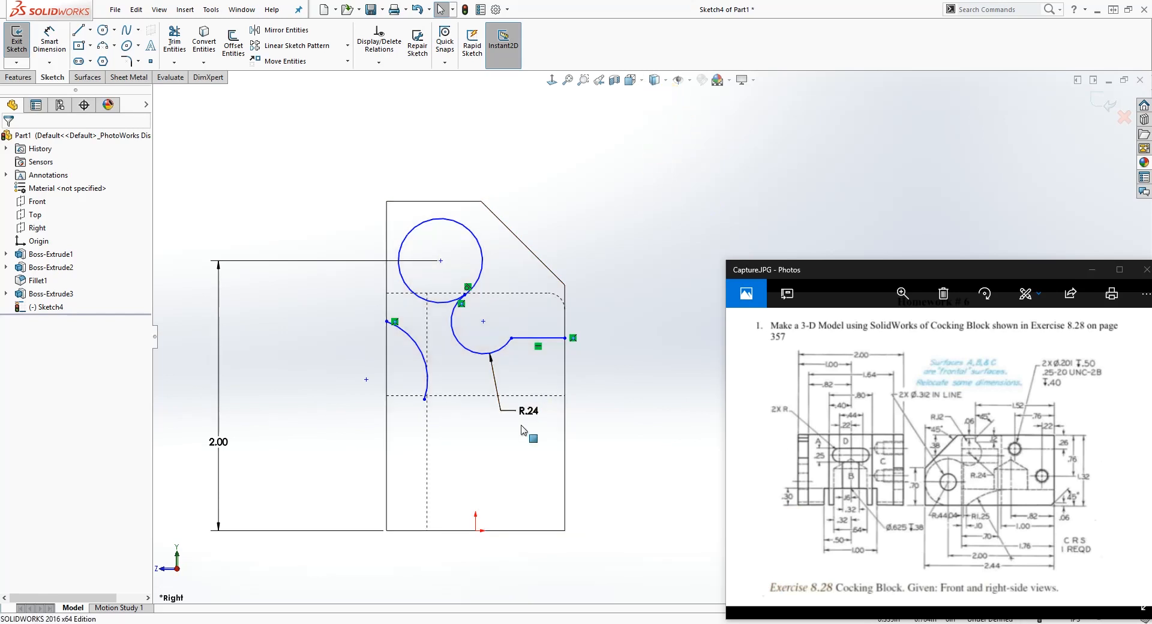
{"action": "left_click", "coordinate": [657, 80]}
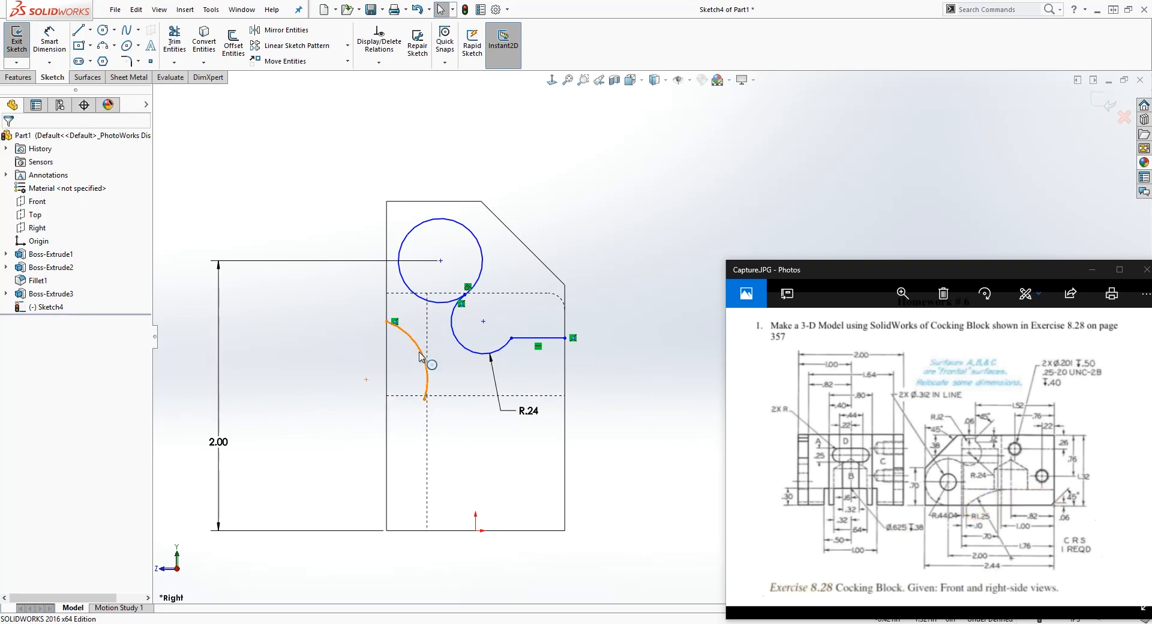
Make the three-point arc tangent to the hidden vertical edge.
{"action": "left_click", "coordinate": [422, 396]}
{"action": "left_click", "coordinate": [427, 429], "text": "ctrl"}
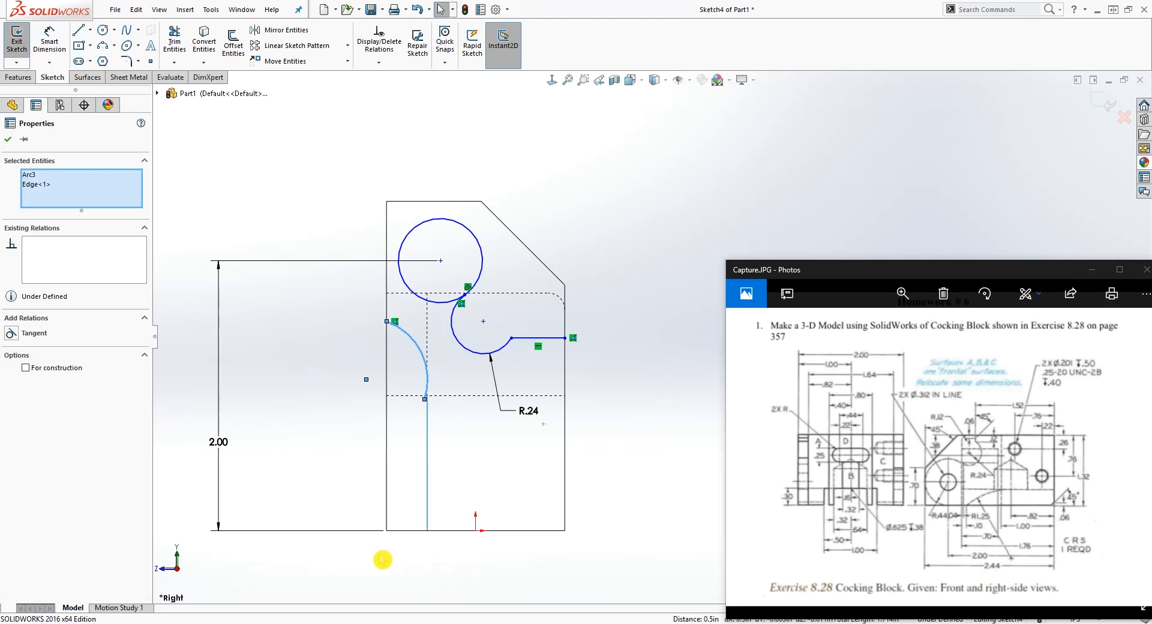
{"action": "left_click", "coordinate": [11, 334]}
{"action": "left_click", "coordinate": [363, 393]}
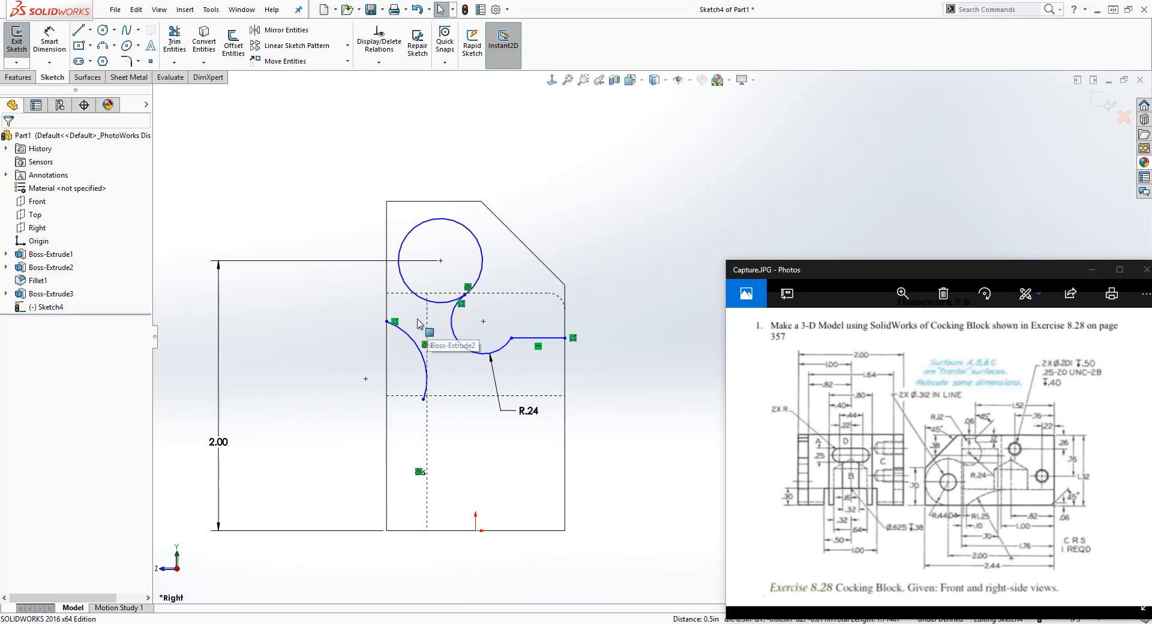
Draw a short vertical line from the three-point arc's upper end up along the part's long vertical edge.
{"action": "left_click", "coordinate": [383, 288]}
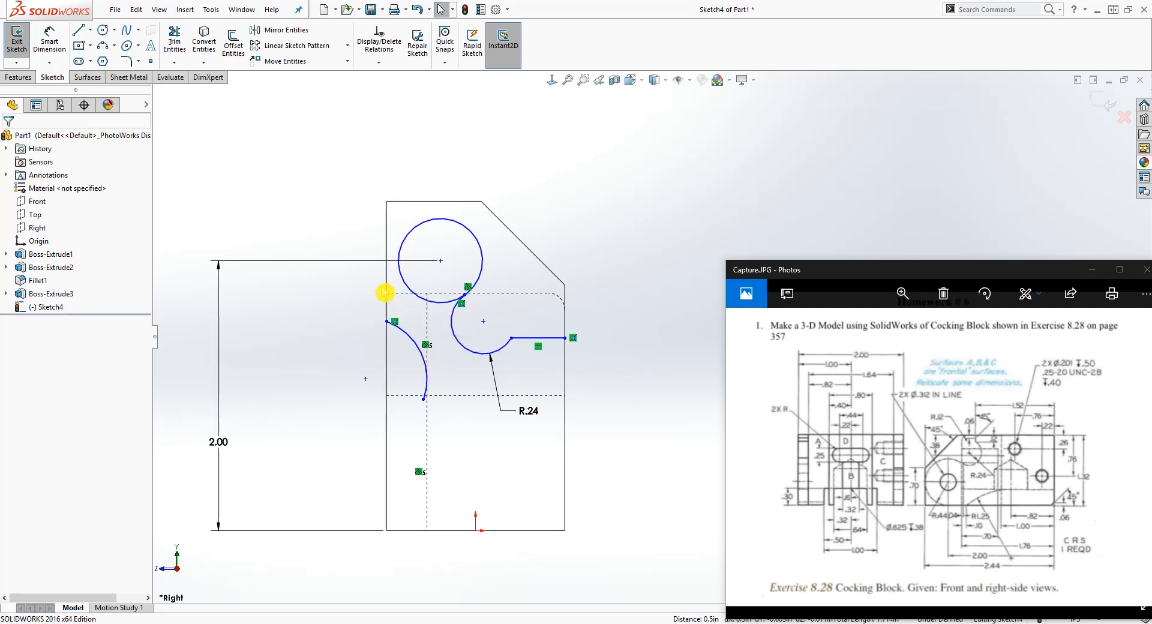
{"action": "right_click_drag", "start_coordinate": [382, 289], "coordinate": [578, 212]}
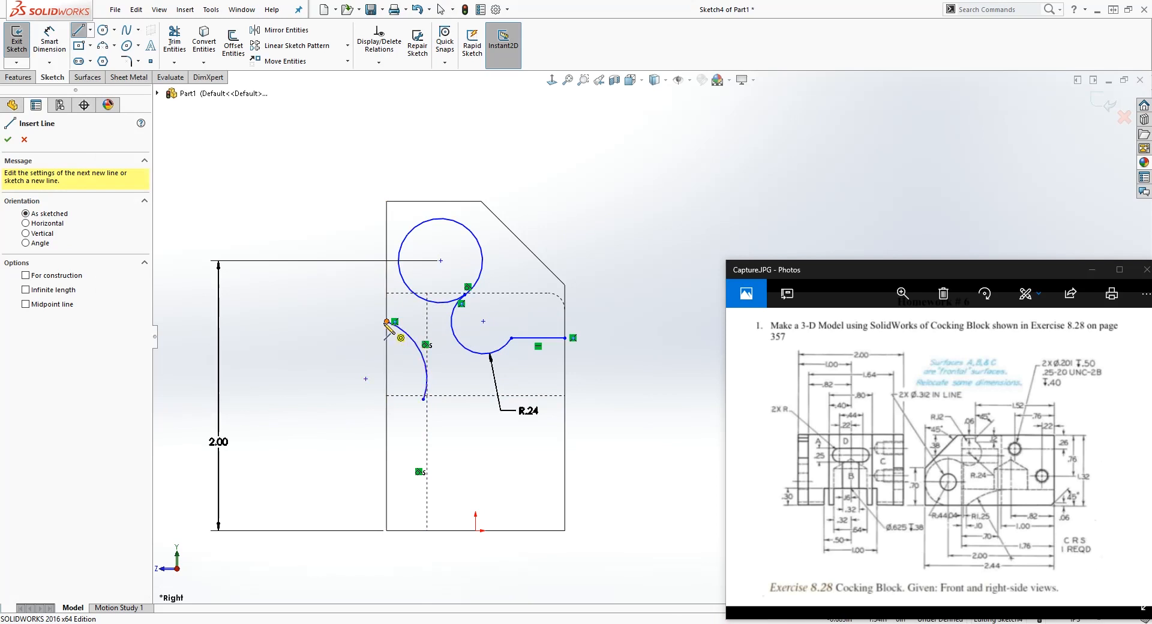
{"action": "left_click", "coordinate": [386, 321]}
{"action": "left_click", "coordinate": [387, 267]}
{"action": "key", "text": "Escape"}
Make the large circle tangent to the short vertical line.
{"action": "left_click", "coordinate": [398, 269]}
{"action": "left_click", "coordinate": [400, 275]}
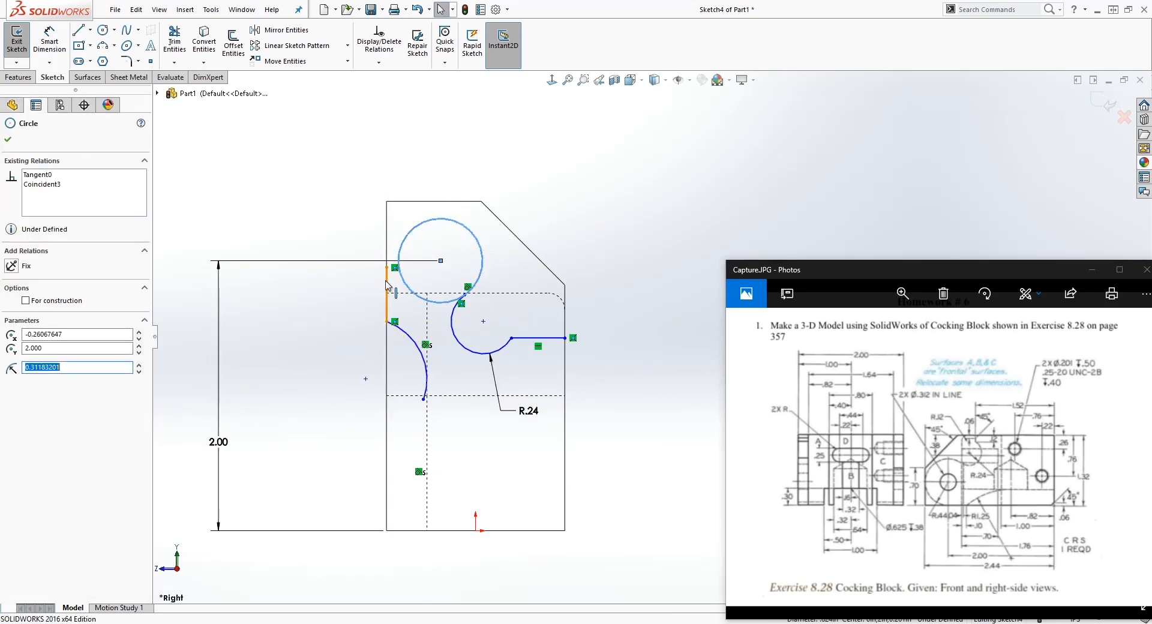
{"action": "left_click", "coordinate": [387, 282], "text": "ctrl"}
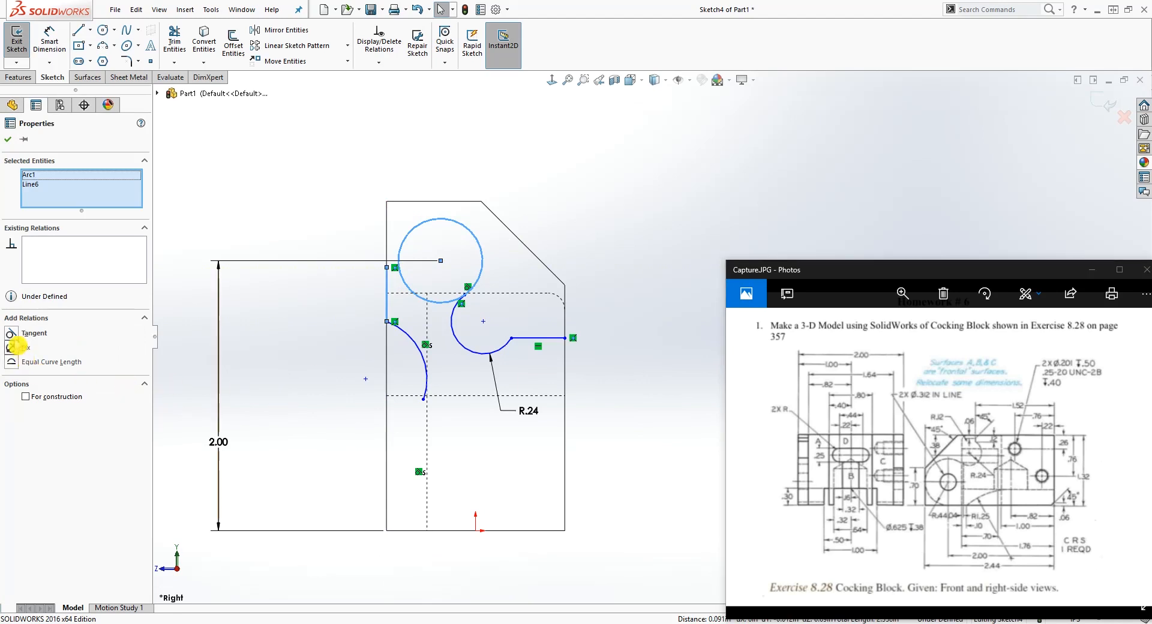
{"action": "left_click", "coordinate": [13, 335]}
{"action": "key", "text": "Escape"}
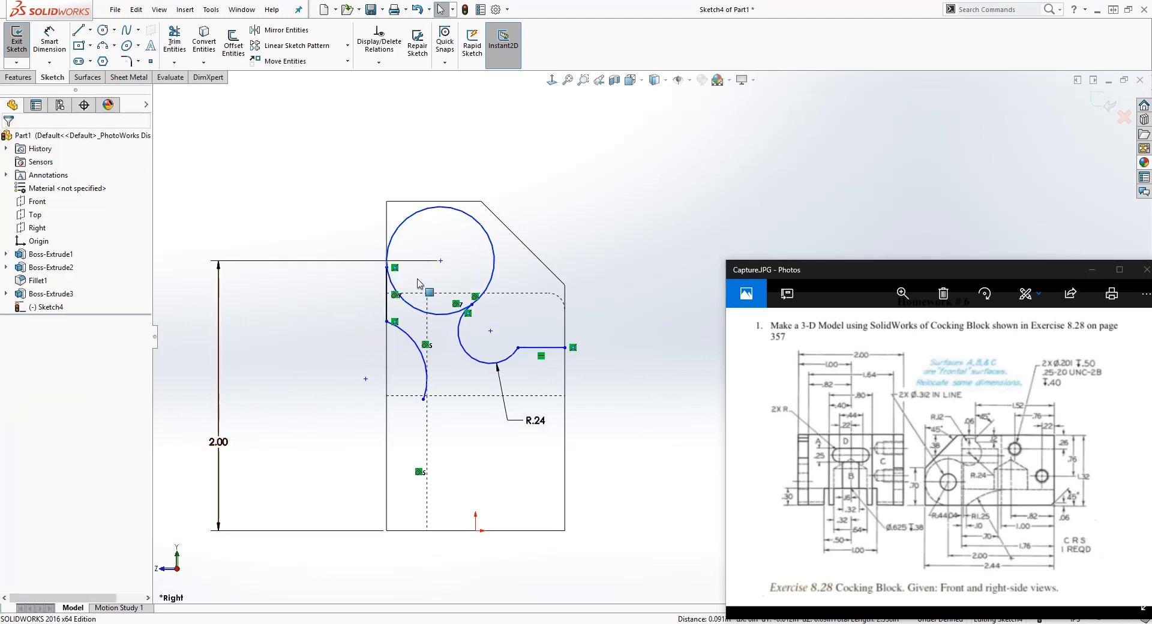
Try to trim away the large circle's lower arc, and undo the trim.
{"action": "scroll", "coordinate": [372, 265], "scroll_direction": "down", "scroll_amount": 2}
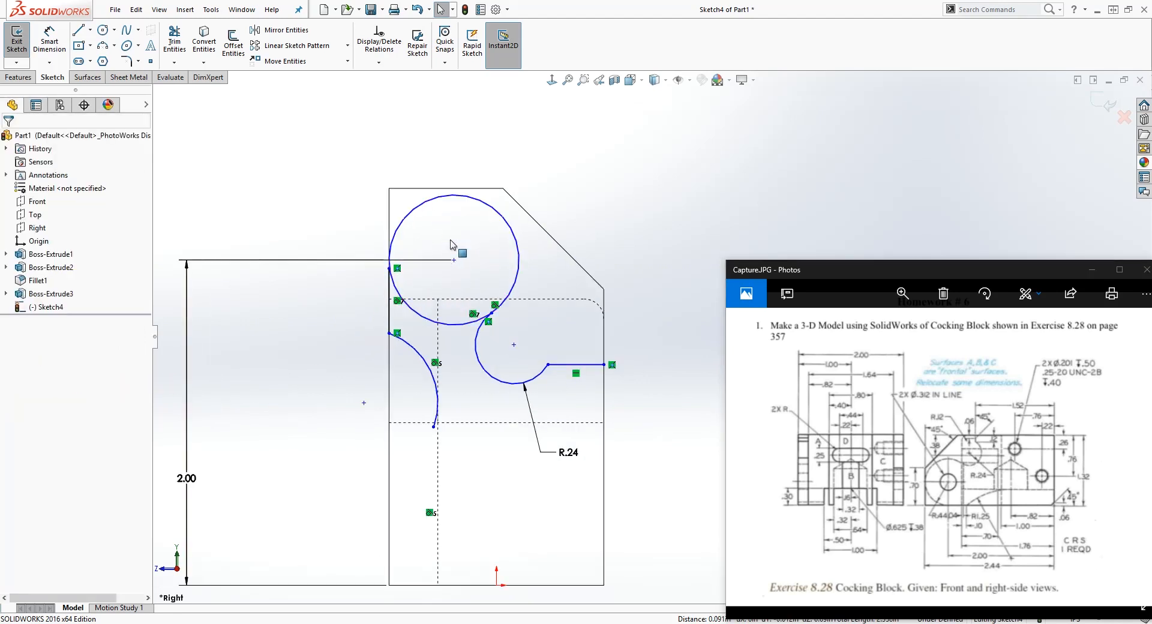
{"action": "left_click", "coordinate": [174, 62]}
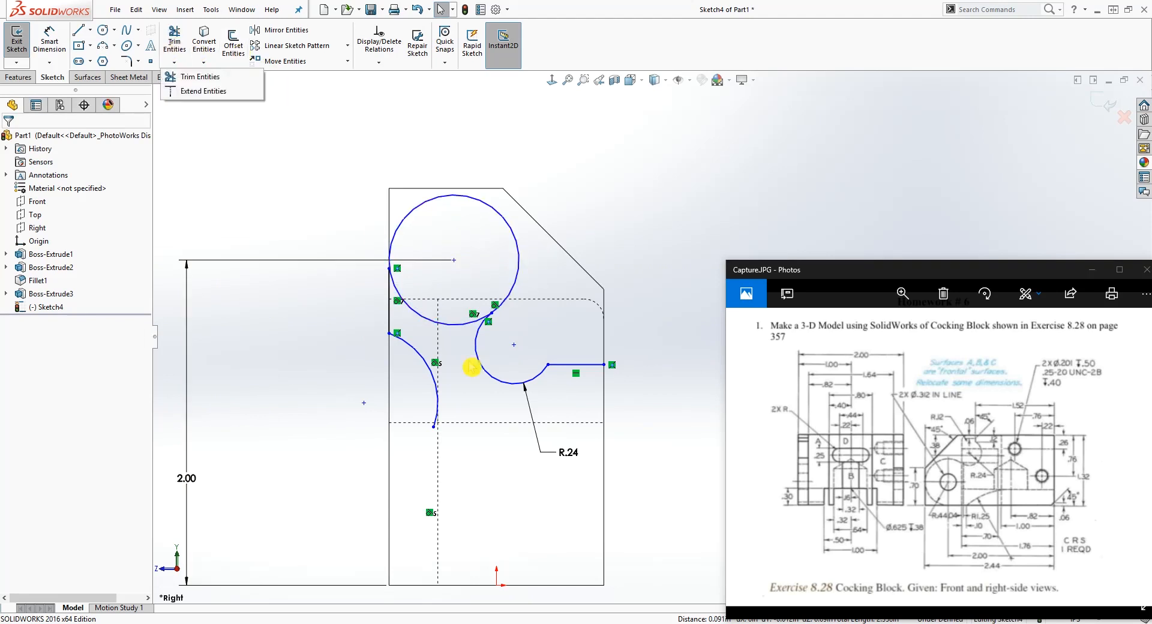
{"action": "left_click", "coordinate": [195, 77]}
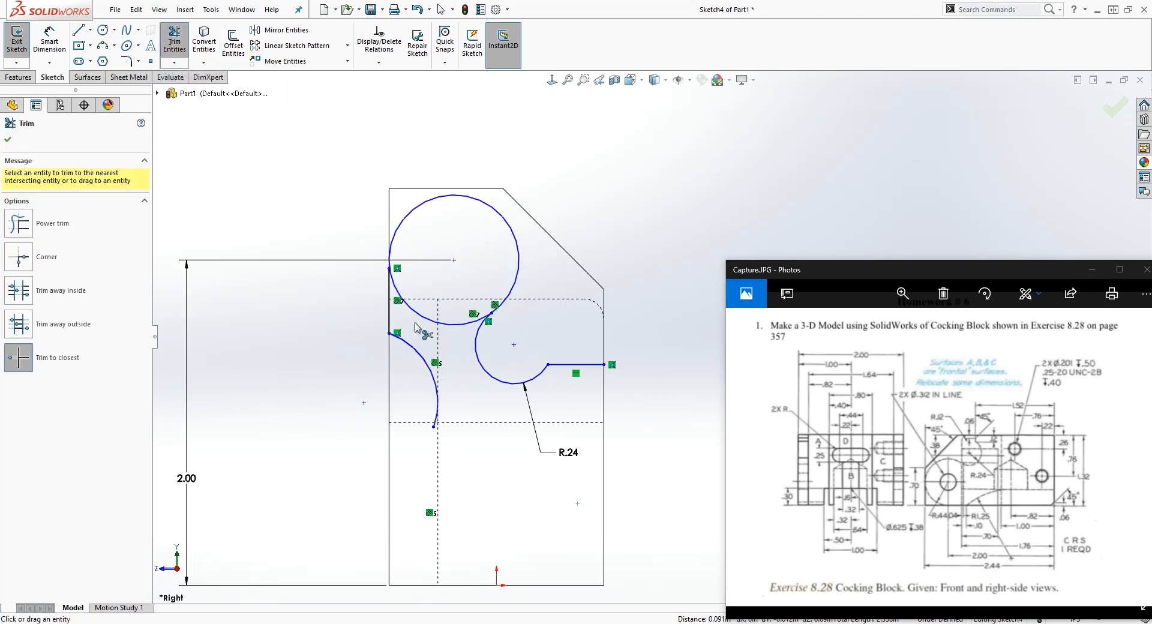
{"action": "left_click", "coordinate": [420, 316]}
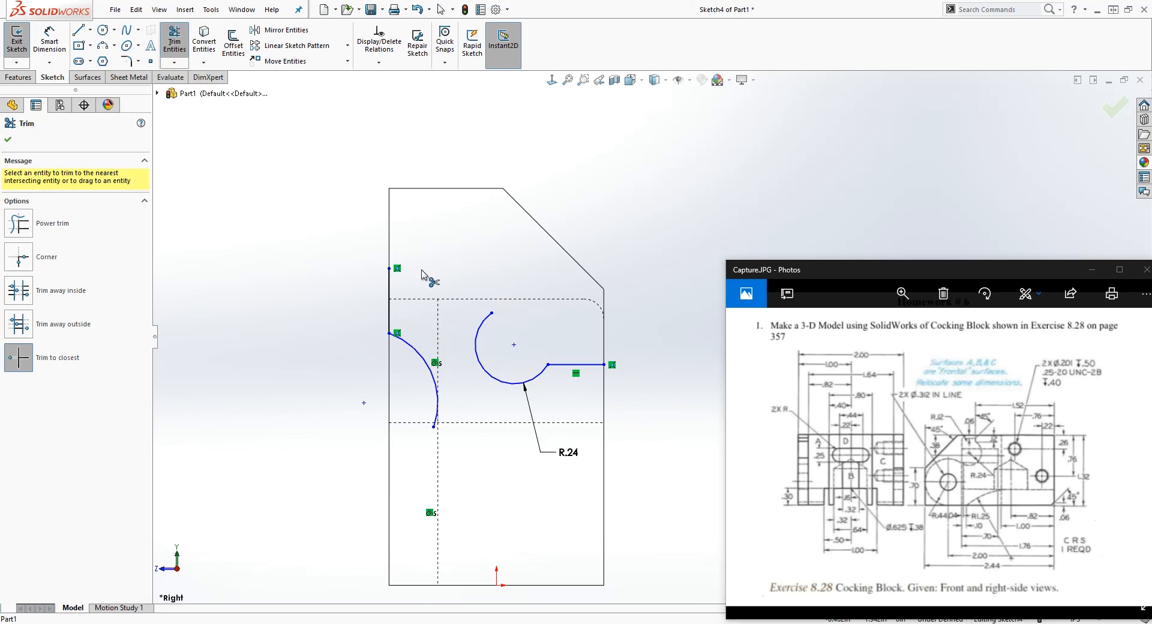
{"action": "key", "text": "ctrl+z"}
Extend the short vertical line up to the large circle's tangent point.
{"action": "scroll", "coordinate": [395, 270], "scroll_direction": "down", "scroll_amount": 10}
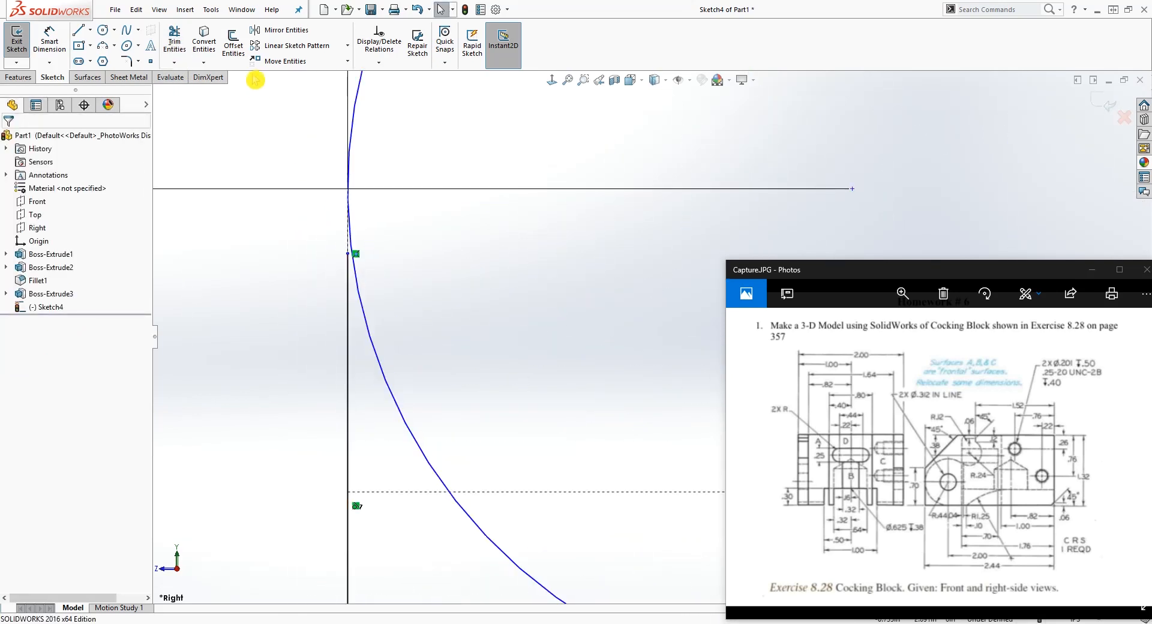
{"action": "left_click", "coordinate": [174, 62]}
{"action": "left_click", "coordinate": [203, 62]}
{"action": "left_click", "coordinate": [174, 62]}
{"action": "left_click", "coordinate": [180, 76]}
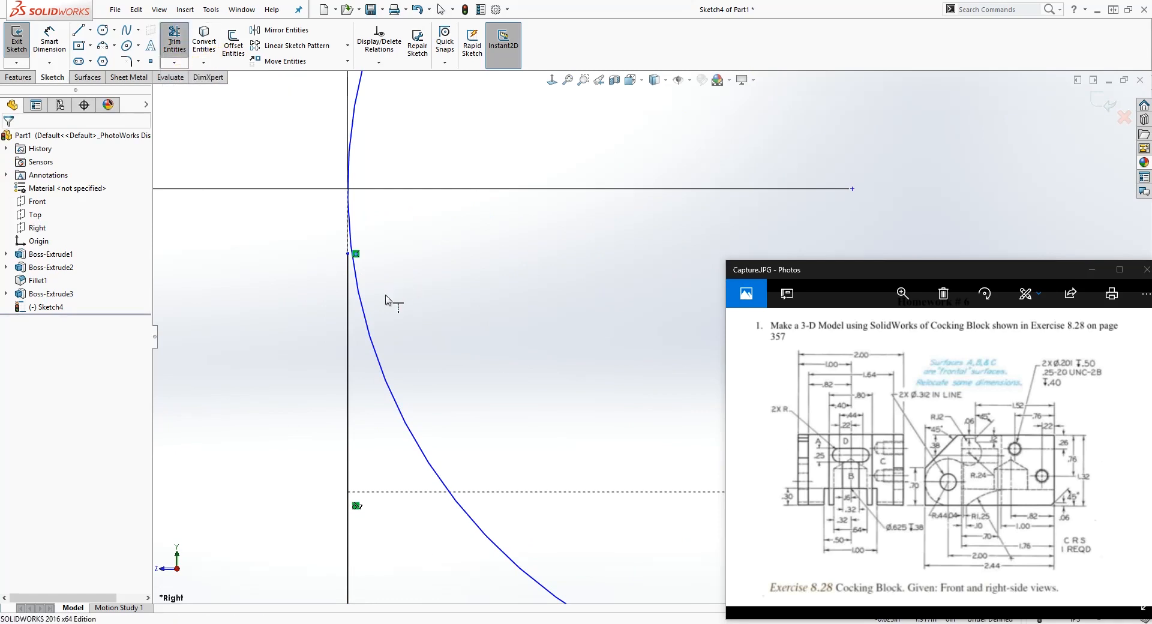
{"action": "left_click", "coordinate": [350, 299]}
{"action": "scroll", "coordinate": [492, 389], "scroll_direction": "up", "scroll_amount": 13}
{"action": "scroll", "coordinate": [697, 329], "scroll_direction": "down", "scroll_amount": 3}
{"action": "scroll", "coordinate": [695, 336], "scroll_direction": "up", "scroll_amount": 2}
{"action": "scroll", "coordinate": [689, 381], "scroll_direction": "down", "scroll_amount": 6}
{"action": "key", "text": "Escape"}
Trim away the large circle's lower arc between the vertical line and the 0.24 in arc.
{"action": "left_click", "coordinate": [179, 46]}
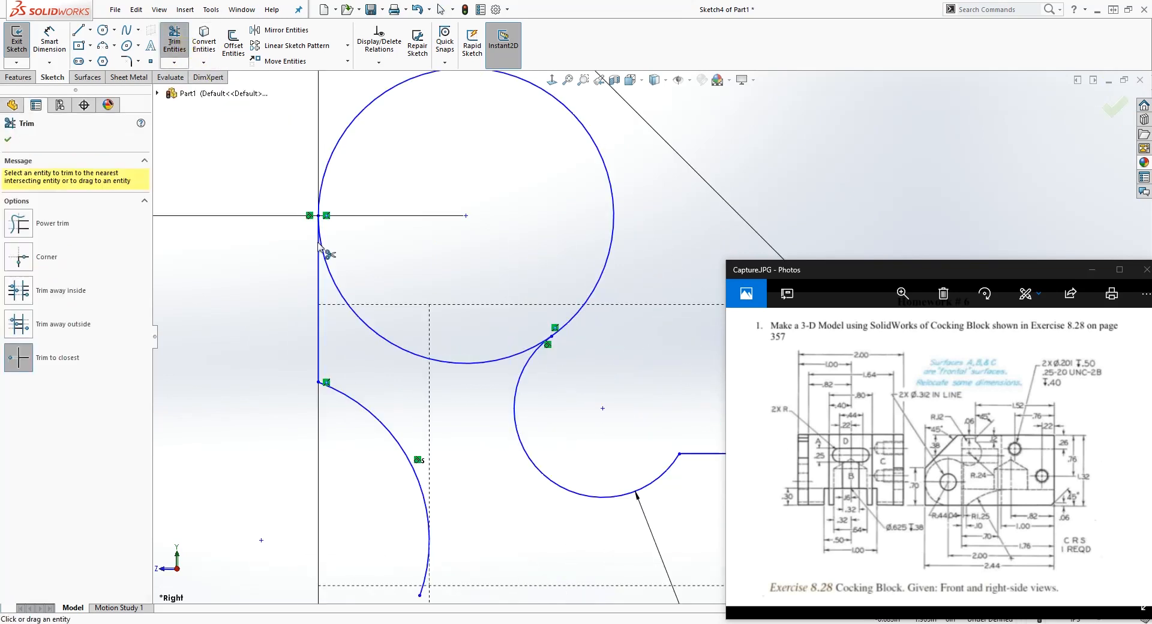
{"action": "left_click", "coordinate": [340, 290]}
{"action": "scroll", "coordinate": [627, 349], "scroll_direction": "up", "scroll_amount": 5}
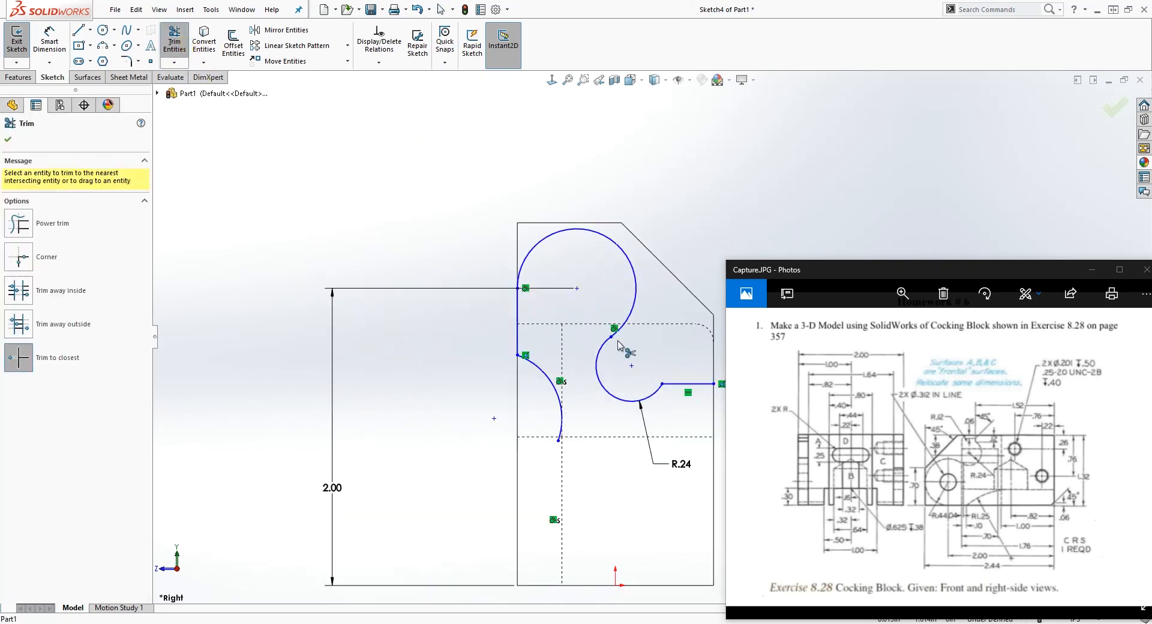
Dimension the radius of the large upper arc to 0.44 in.
{"action": "scroll", "coordinate": [689, 259], "scroll_direction": "down", "scroll_amount": 3}
{"action": "right_click_drag", "start_coordinate": [630, 474], "coordinate": [624, 396]}
{"action": "left_click", "coordinate": [582, 306]}
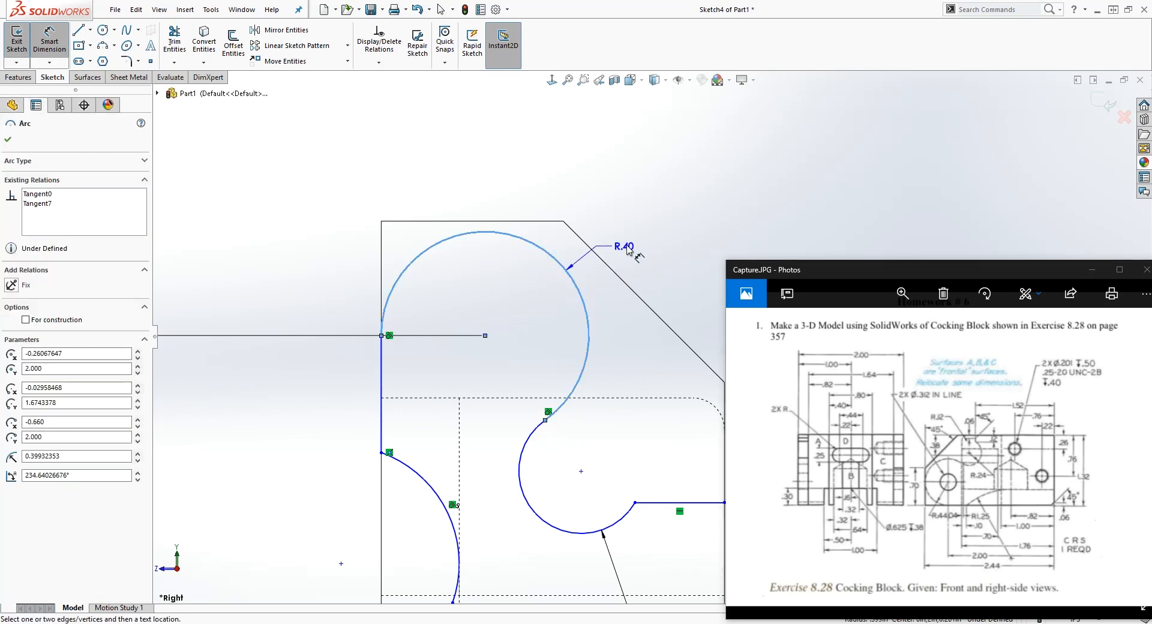
{"action": "left_click", "coordinate": [664, 198]}
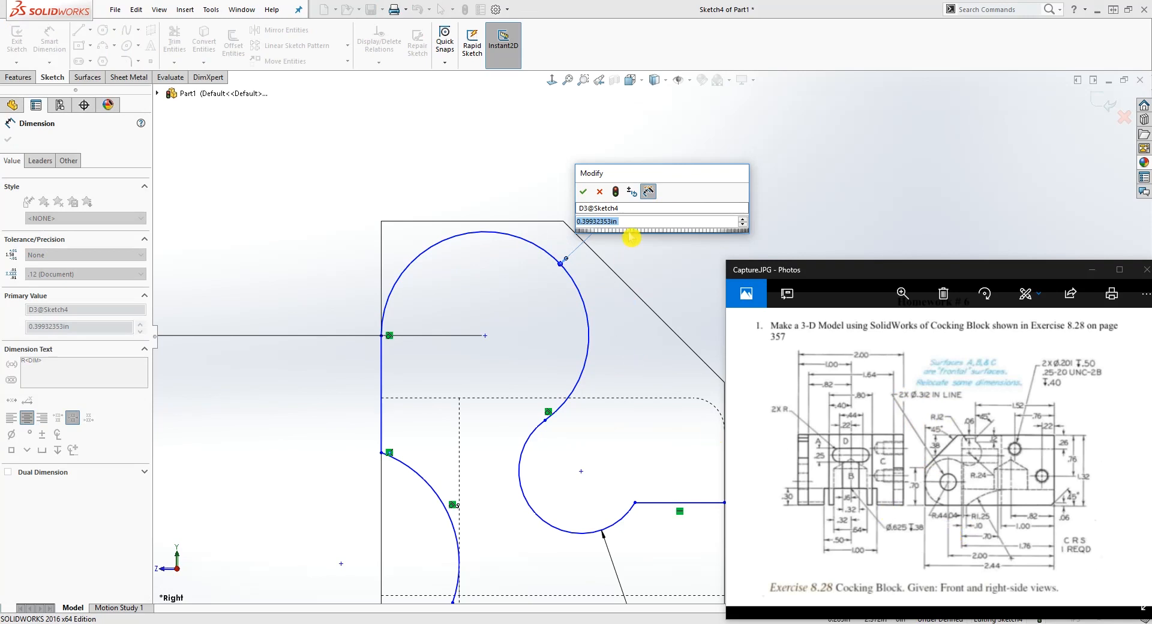
{"action": "type", "text": ".44"}
{"action": "key", "text": "Return"}
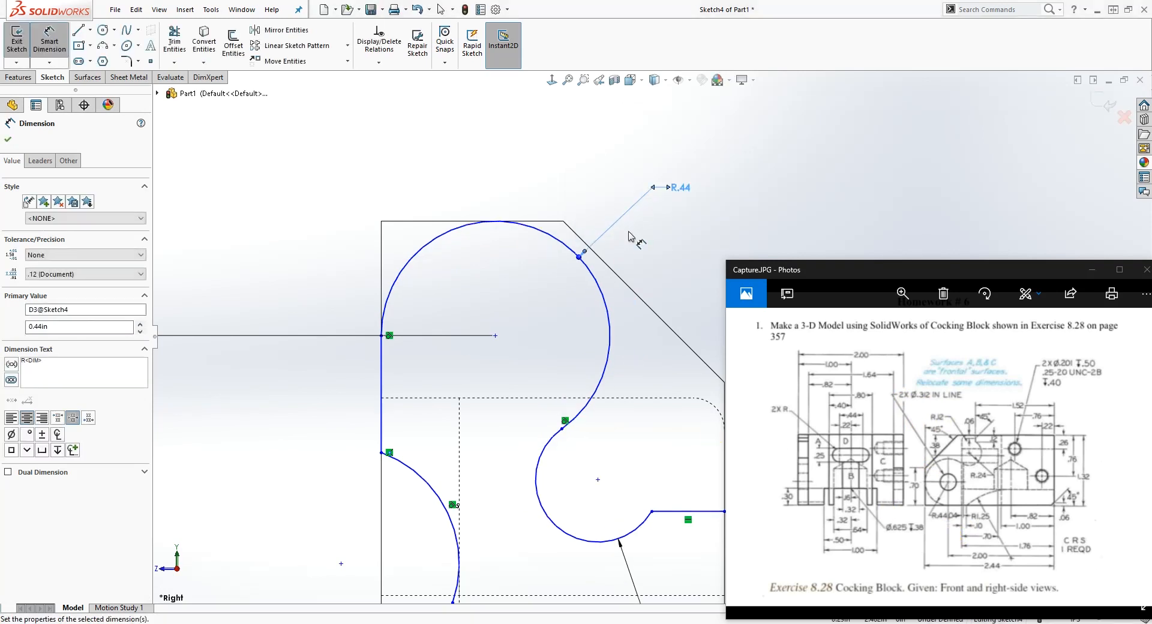
Draw connected lines from the lower hidden edge down the long vertical edge, across the base and up to the horizontal line's outer end.
{"action": "scroll", "coordinate": [621, 363], "scroll_direction": "up", "scroll_amount": 2}
{"action": "scroll", "coordinate": [673, 412], "scroll_direction": "down", "scroll_amount": 3}
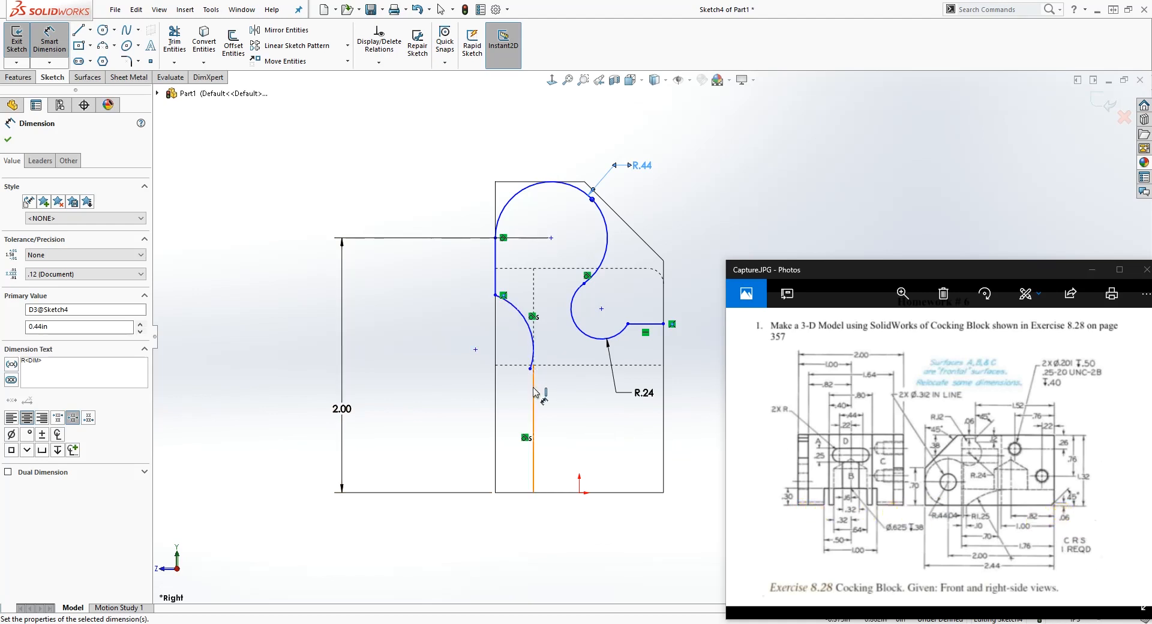
{"action": "key", "text": "l"}
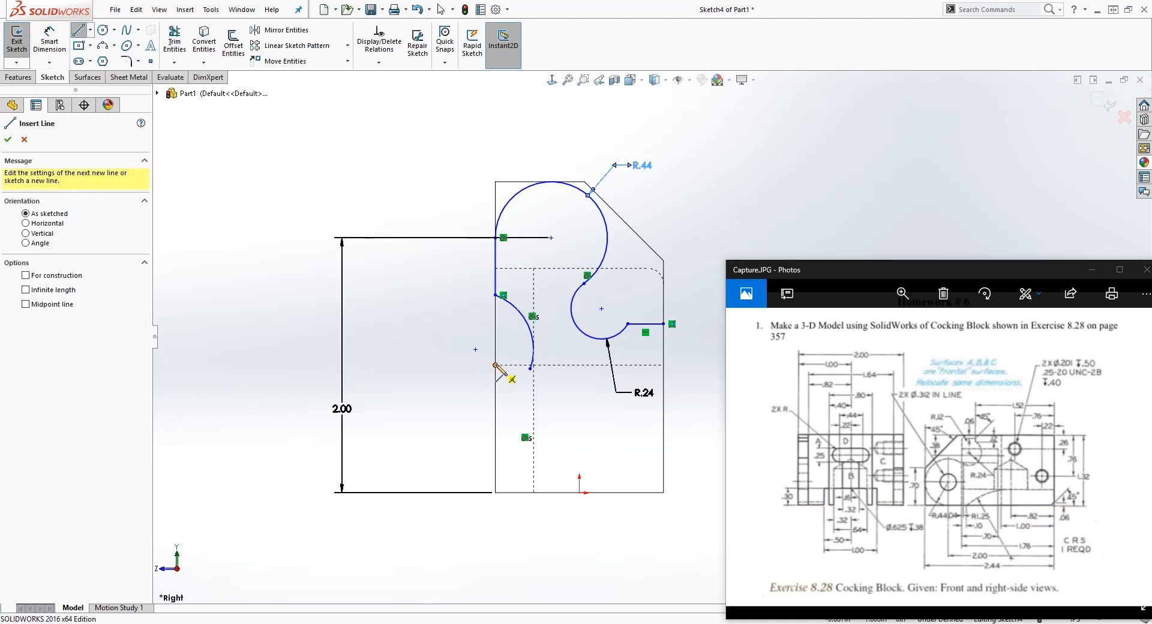
{"action": "left_click", "coordinate": [495, 364]}
{"action": "left_click", "coordinate": [495, 492]}
{"action": "left_click", "coordinate": [663, 493]}
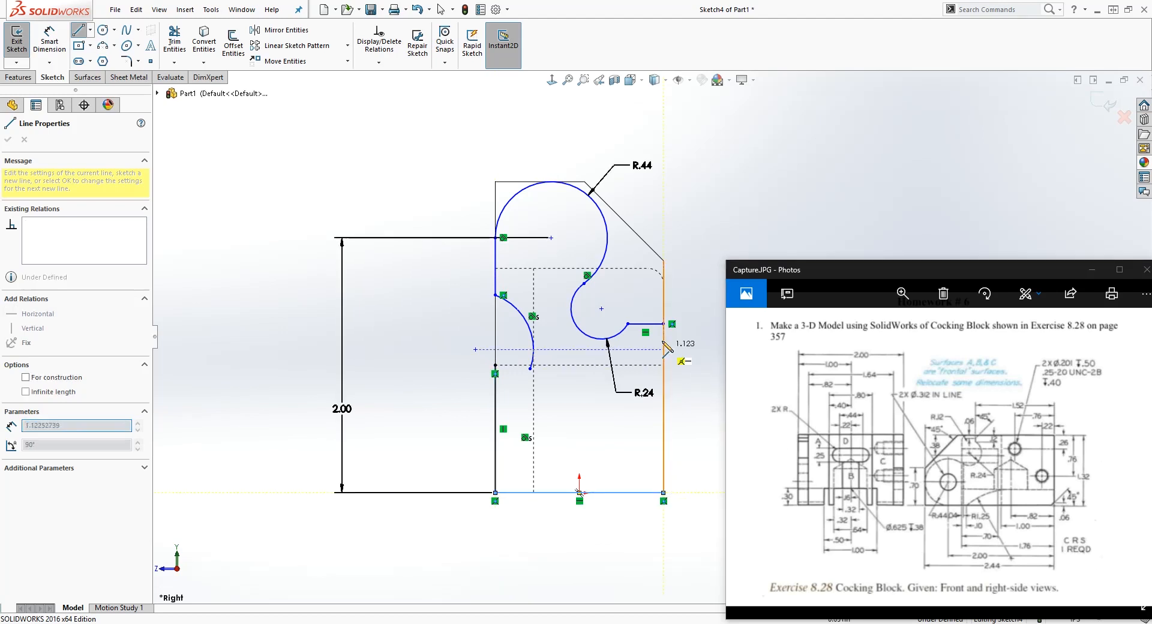
{"action": "left_click", "coordinate": [663, 324]}
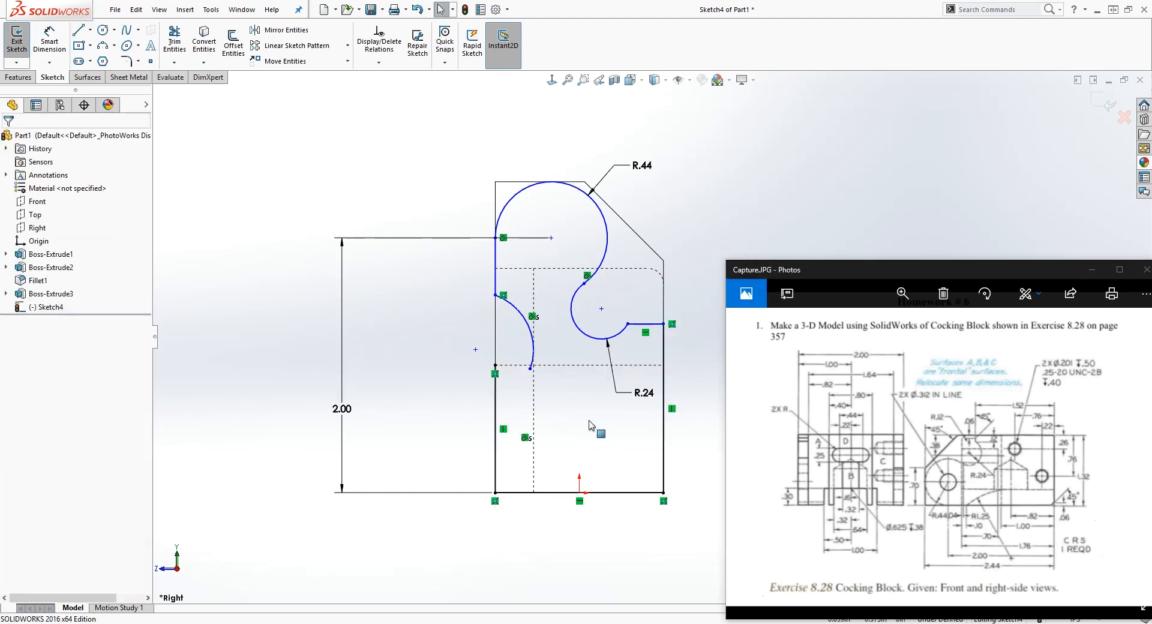
Draw a horizontal line about 0.34 in long from the vertical line's upper end along the lower hidden edge, crossing the three-point arc.
{"action": "key", "text": "l"}
{"action": "scroll", "coordinate": [468, 374], "scroll_direction": "down", "scroll_amount": 2}
{"action": "left_click", "coordinate": [508, 362]}
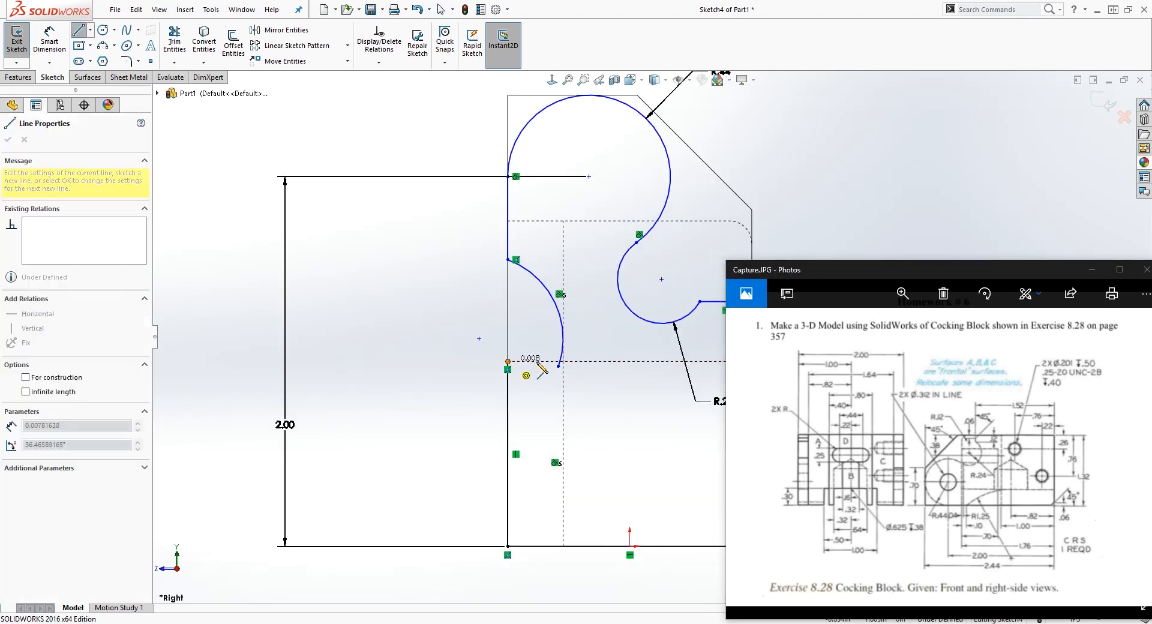
{"action": "left_click", "coordinate": [570, 362]}
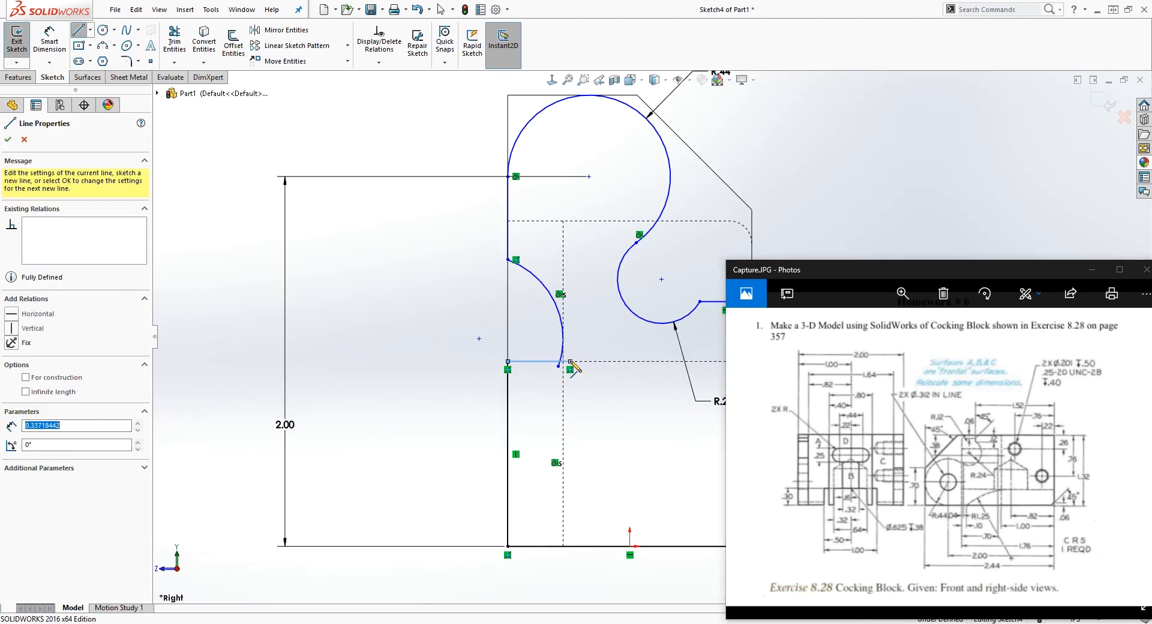
{"action": "key", "text": "Escape"}
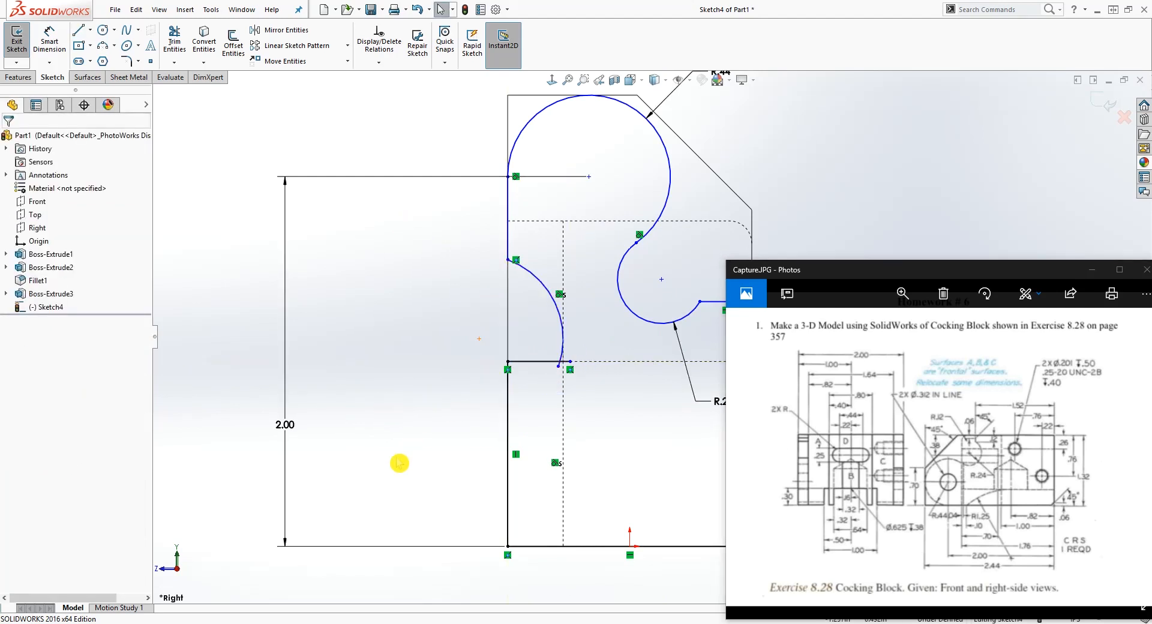
Dimension the radius of the three-point arc to 1.25 in.
{"action": "key", "text": "d"}
{"action": "left_click", "coordinate": [551, 287]}
{"action": "left_click", "coordinate": [374, 401]}
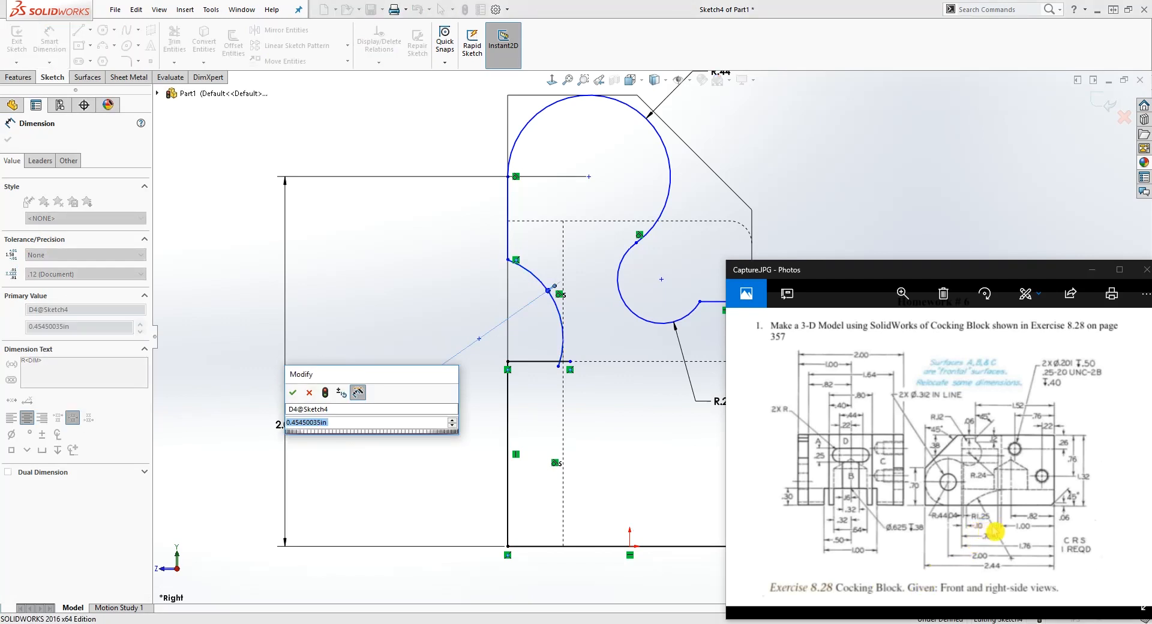
{"action": "left_click", "coordinate": [541, 498]}
{"action": "scroll", "coordinate": [647, 334], "scroll_direction": "up", "scroll_amount": 2}
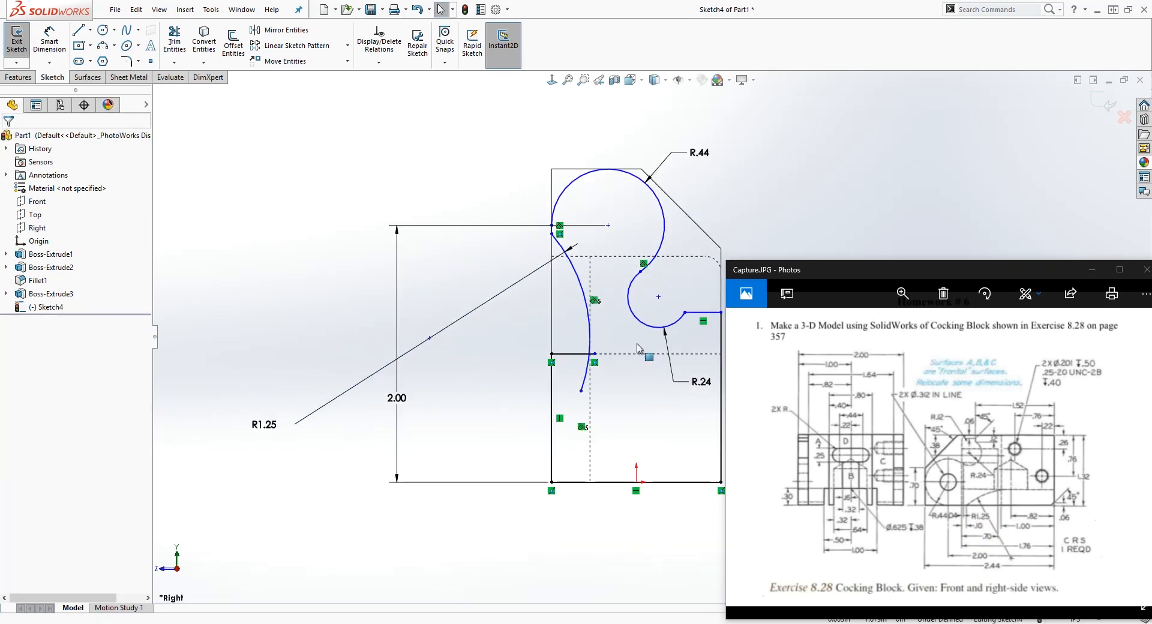
Move the 1.25 in arc's upper endpoint down the vertical edge to about 0.12 in below the upper hidden horizontal edge.
{"action": "scroll", "coordinate": [648, 334], "scroll_direction": "down", "scroll_amount": 2}
{"action": "left_click_drag", "start_coordinate": [511, 193], "coordinate": [522, 251]}
{"action": "left_click", "coordinate": [564, 313]}
{"action": "left_click", "coordinate": [574, 401]}
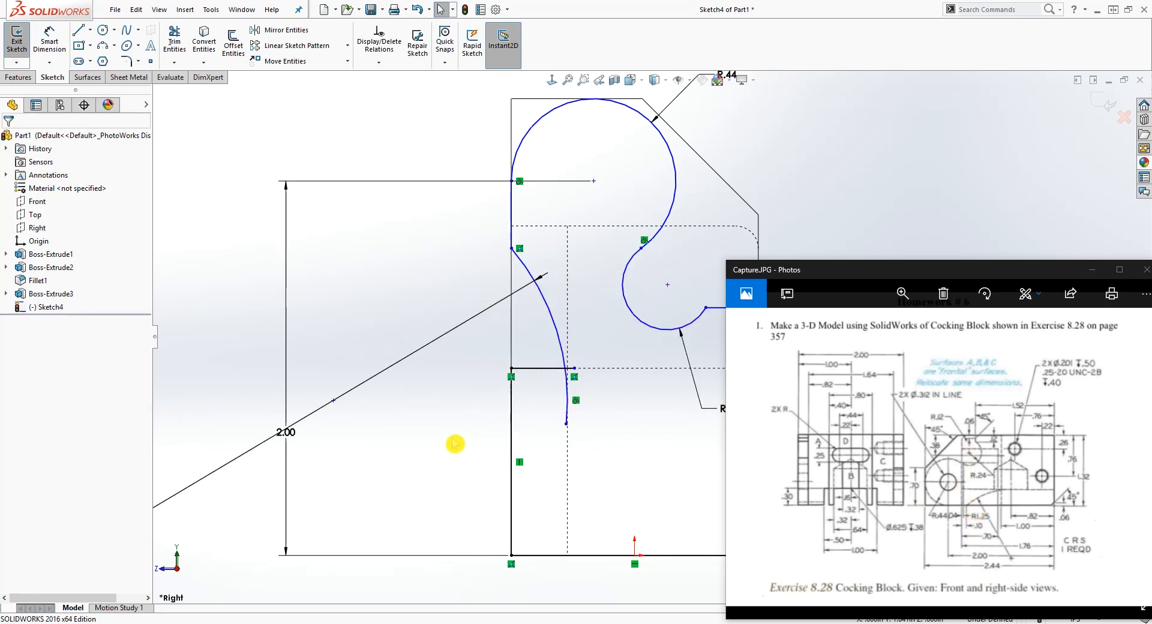
Dimension the 1.25 in arc's upper endpoint 0.1 in below the upper hidden horizontal edge.
{"action": "right_click_drag", "start_coordinate": [469, 435], "coordinate": [478, 224]}
{"action": "left_click", "coordinate": [523, 227]}
{"action": "left_click", "coordinate": [511, 247]}
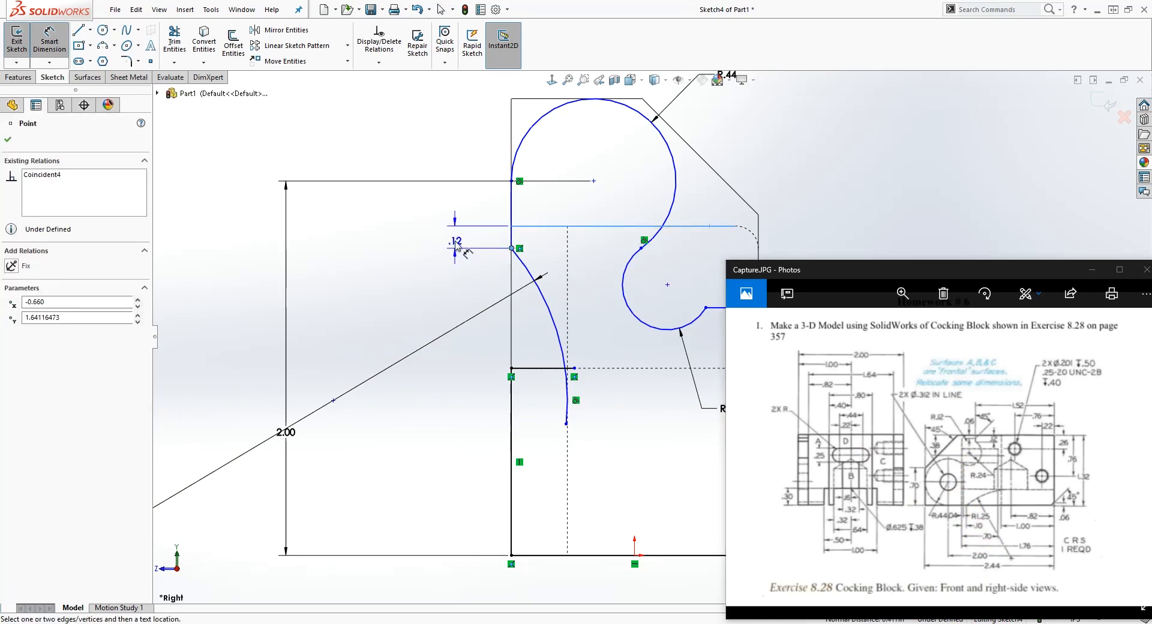
{"action": "left_click", "coordinate": [456, 243]}
{"action": "type", "text": ".1"}
{"action": "key", "text": "Return"}
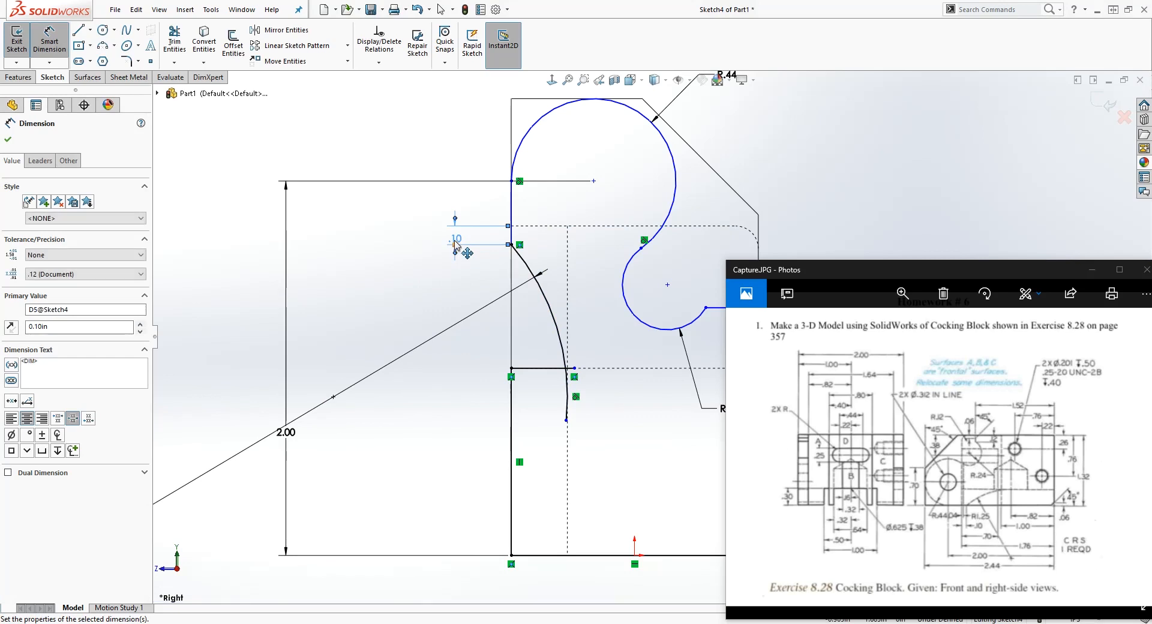
Trim the overlapping ends of the 1.25 in arc and the short horizontal line where they cross.
{"action": "scroll", "coordinate": [482, 258], "scroll_direction": "up", "scroll_amount": 5}
{"action": "scroll", "coordinate": [677, 351], "scroll_direction": "down", "scroll_amount": 4}
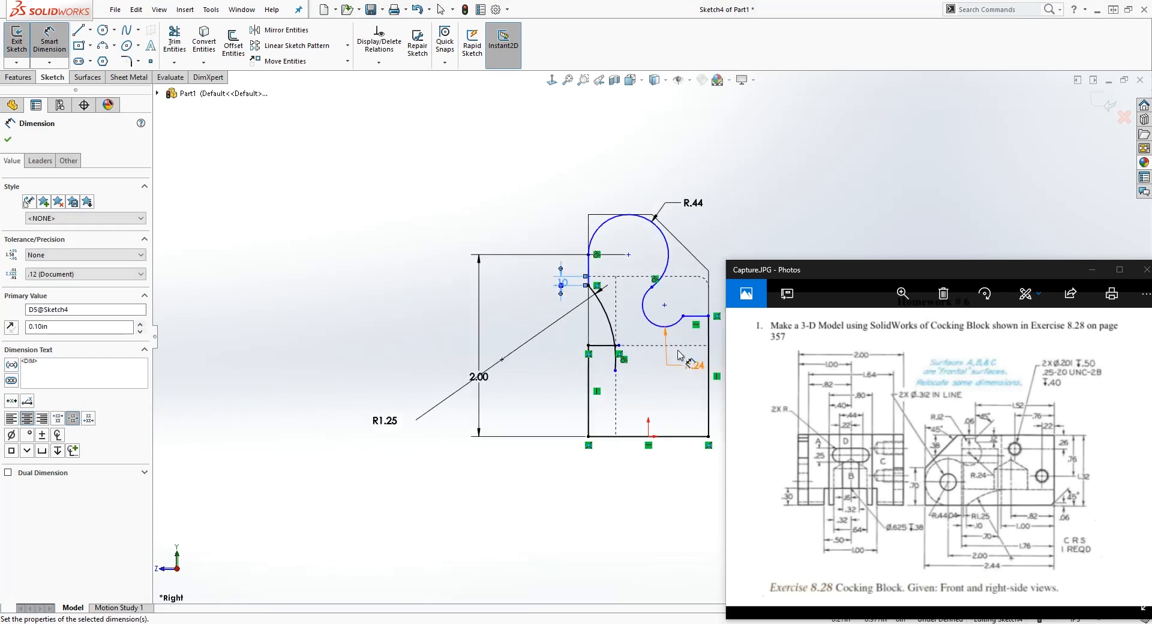
{"action": "key", "text": "Escape"}
{"action": "left_click", "coordinate": [393, 121]}
{"action": "left_click", "coordinate": [174, 40]}
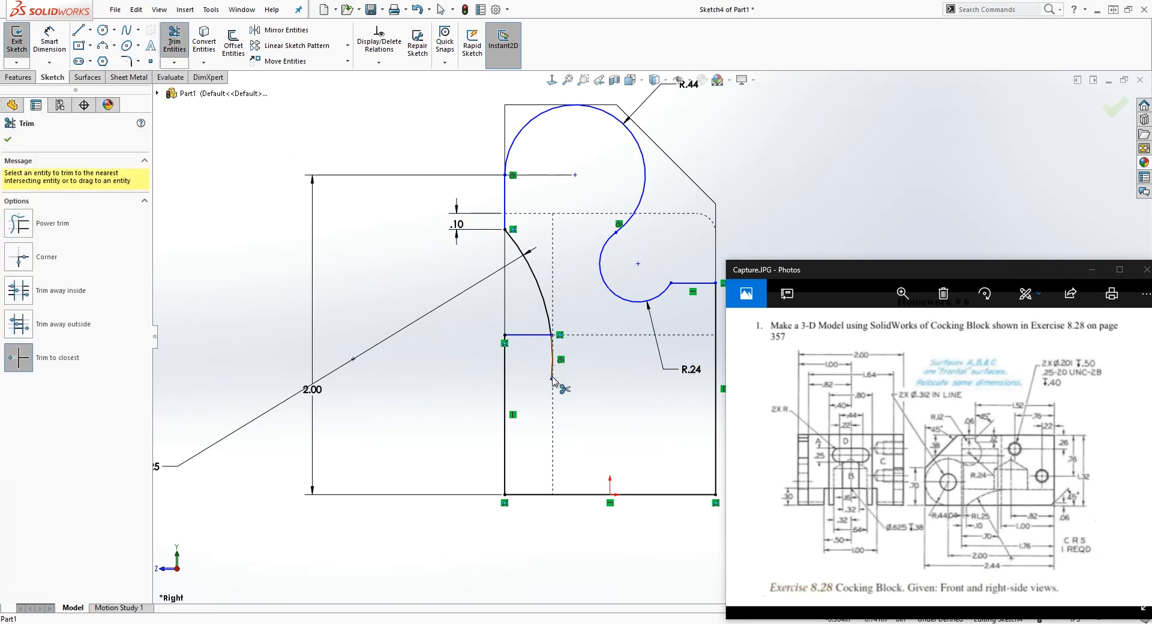
{"action": "key", "text": "Escape"}
Make the short horizontal line collinear with the lower hidden horizontal edge.
{"action": "left_click", "coordinate": [541, 334]}
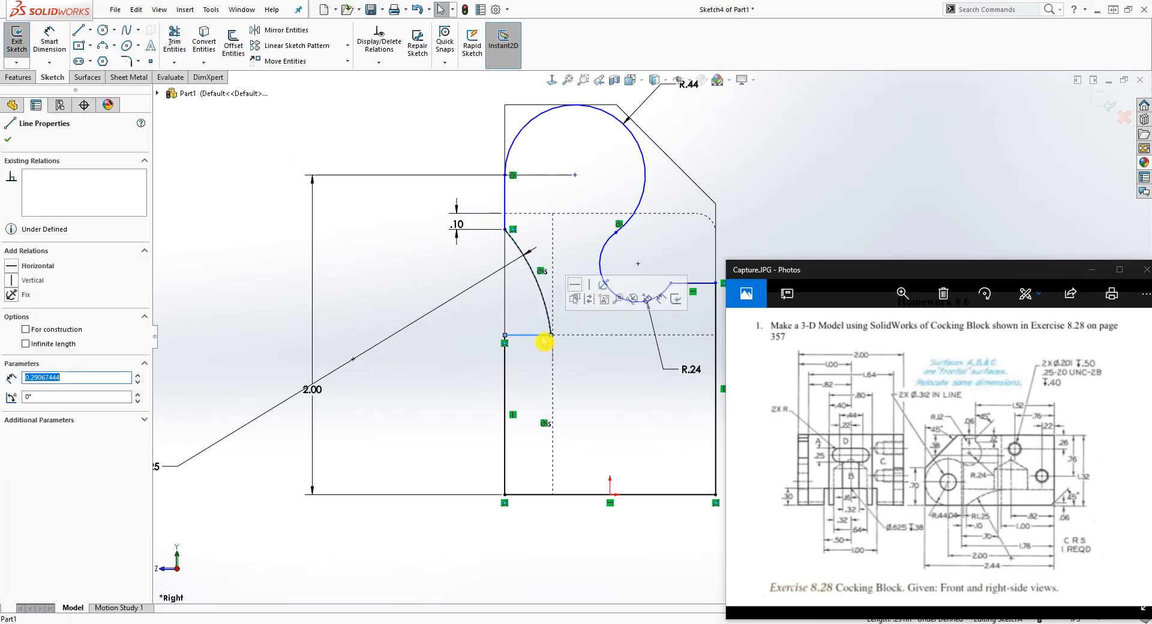
{"action": "left_click", "coordinate": [591, 335], "text": "ctrl"}
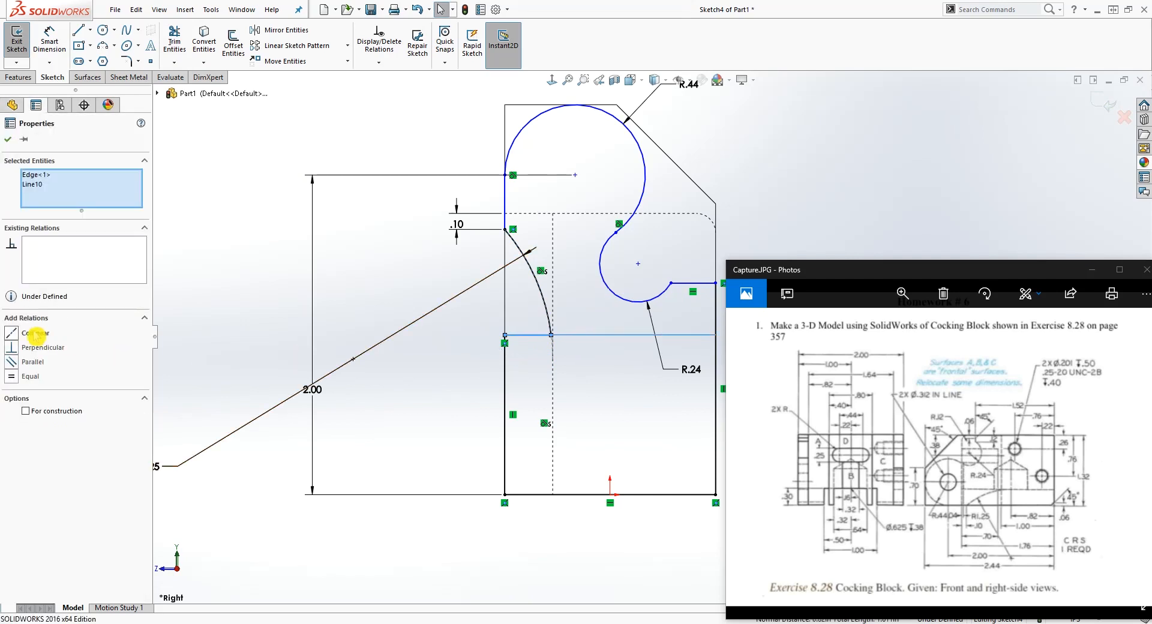
{"action": "left_click", "coordinate": [12, 333]}
{"action": "scroll", "coordinate": [630, 420], "scroll_direction": "up", "scroll_amount": 2}
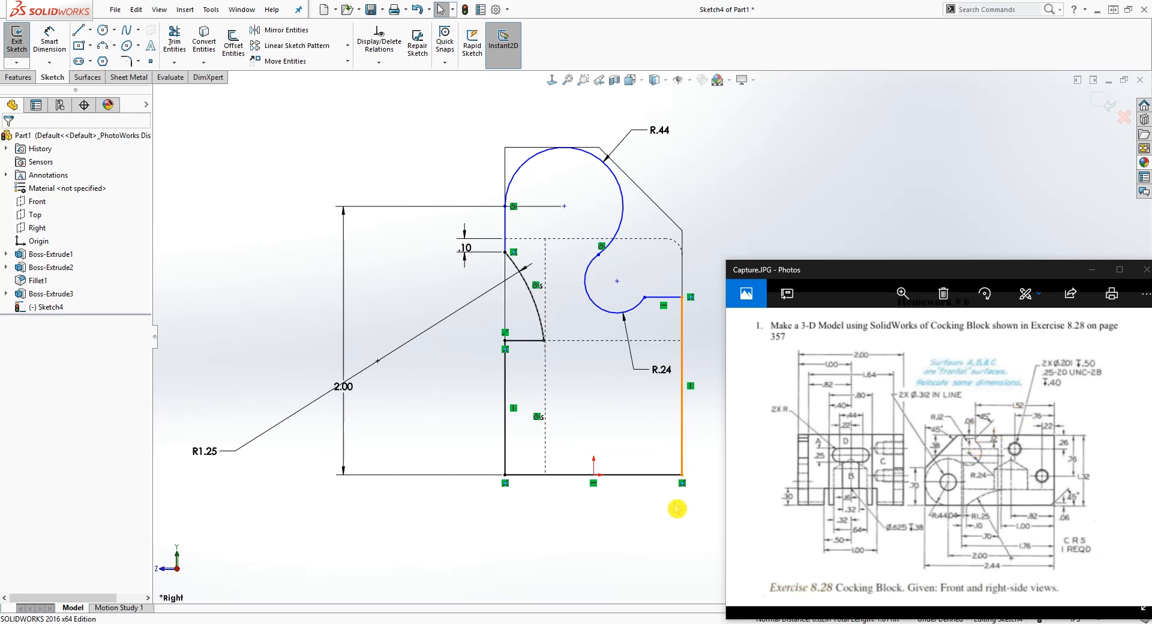
Dimension the short horizontal line at the profile's notch 1.52 in above the bottom line.
{"action": "scroll", "coordinate": [675, 511], "scroll_direction": "up", "scroll_amount": 2}
{"action": "right_click_drag", "start_coordinate": [666, 531], "coordinate": [666, 480]}
{"action": "left_click", "coordinate": [660, 432]}
{"action": "left_click", "coordinate": [666, 310]}
{"action": "left_click", "coordinate": [693, 340]}
{"action": "type", "text": "1."}
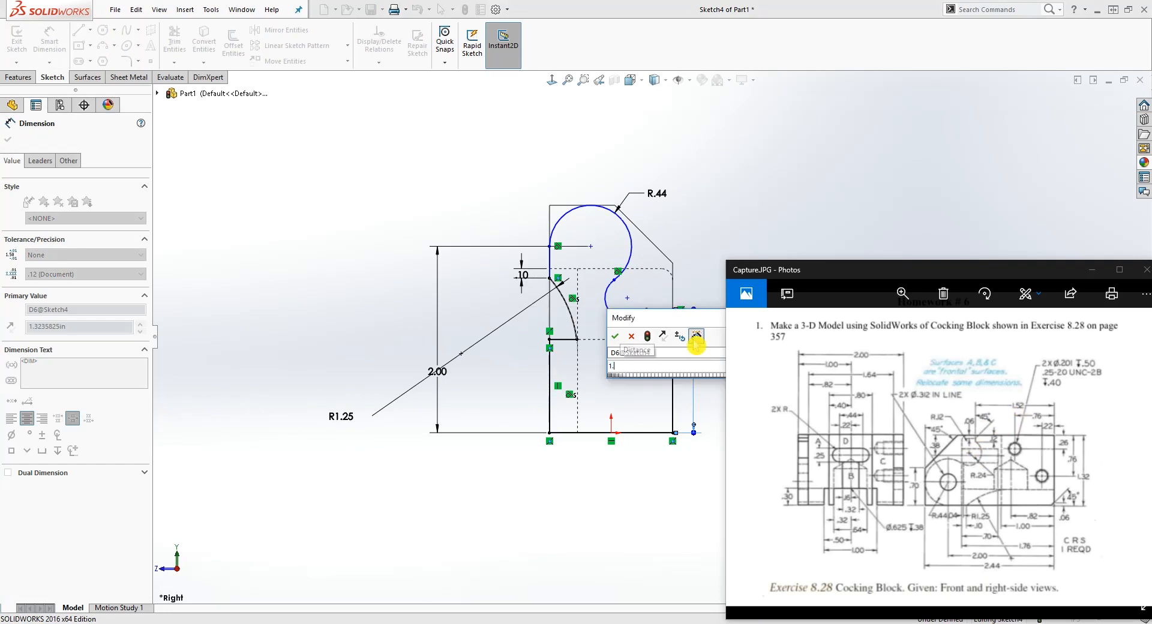
{"action": "type", "text": "52"}
{"action": "key", "text": "Return"}
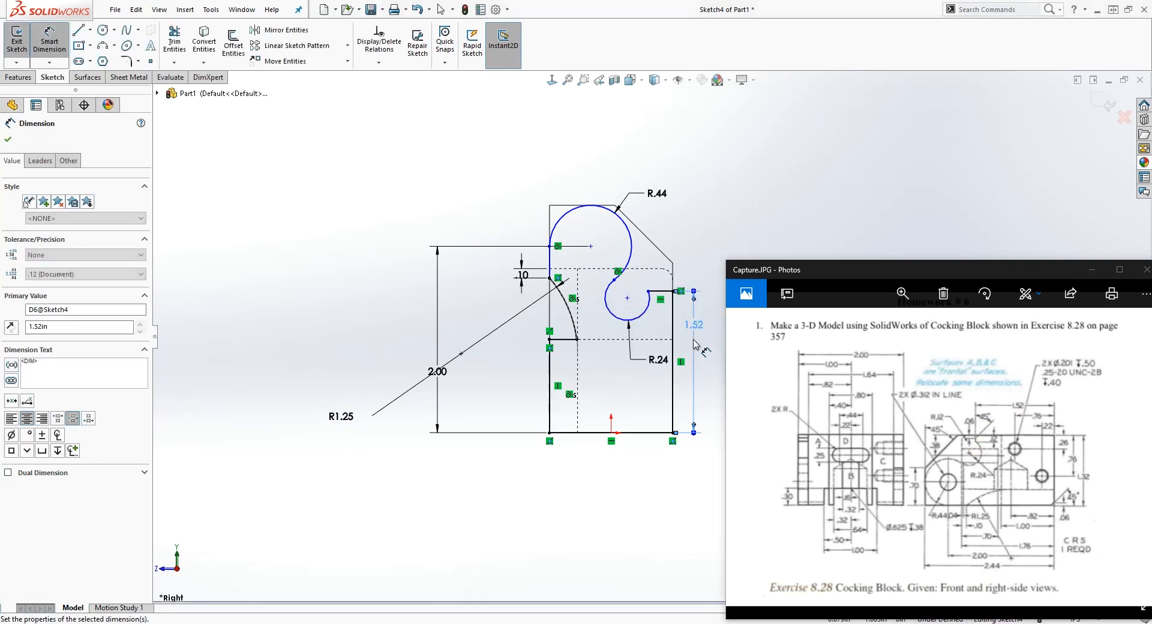
{"action": "key", "text": "Escape"}
Shift the R.44 arc's centre sideways and constrain the line joining the R.44 and R1.25 arcs to vertical.
{"action": "scroll", "coordinate": [651, 309], "scroll_direction": "down", "scroll_amount": 2}
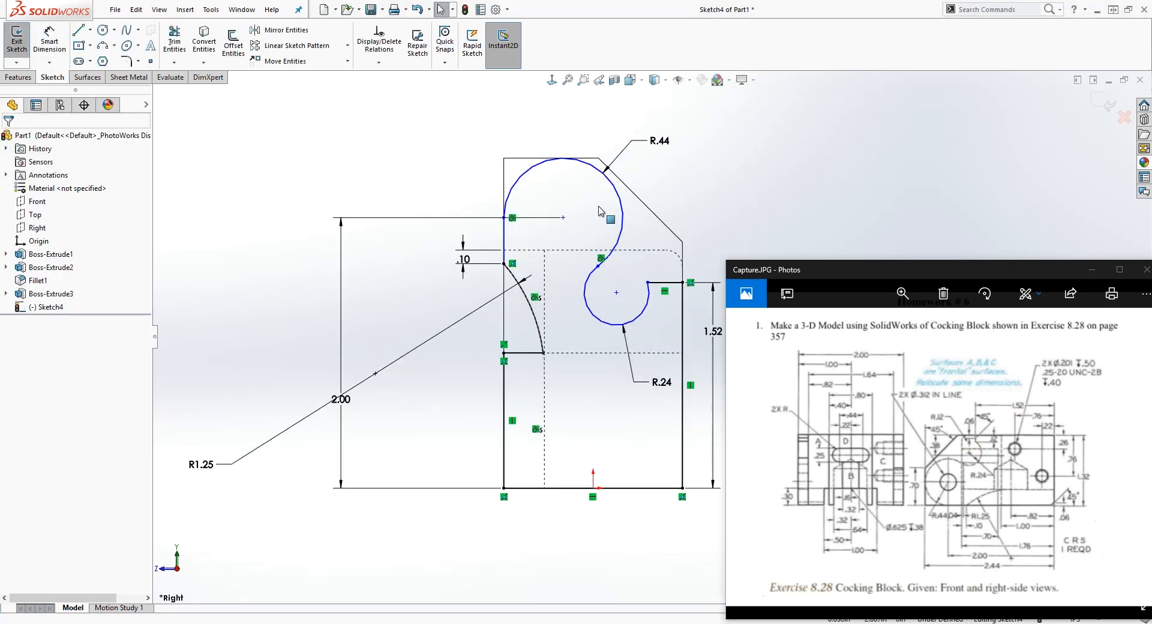
{"action": "mouse_move", "coordinate": [564, 217]}
{"action": "left_mouse_down"}
{"action": "mouse_move", "coordinate": [562, 245]}
{"action": "mouse_move", "coordinate": [536, 239]}
{"action": "left_mouse_up"}
{"action": "left_click", "coordinate": [542, 212]}
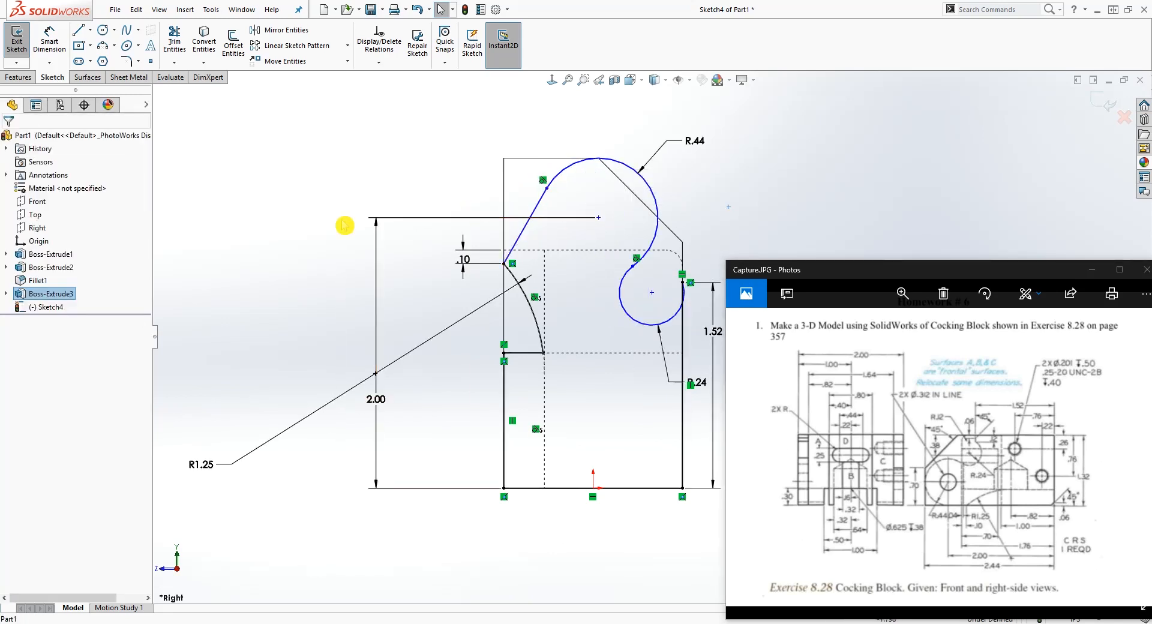
{"action": "left_click", "coordinate": [538, 212]}
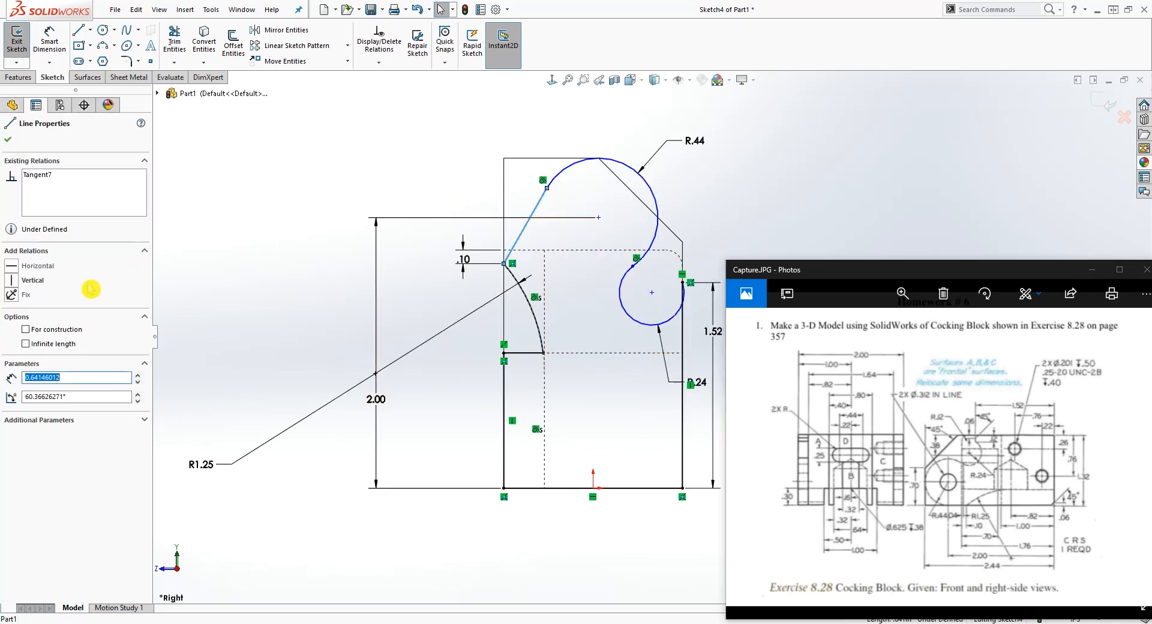
{"action": "left_click", "coordinate": [11, 280]}
{"action": "left_click", "coordinate": [569, 312]}
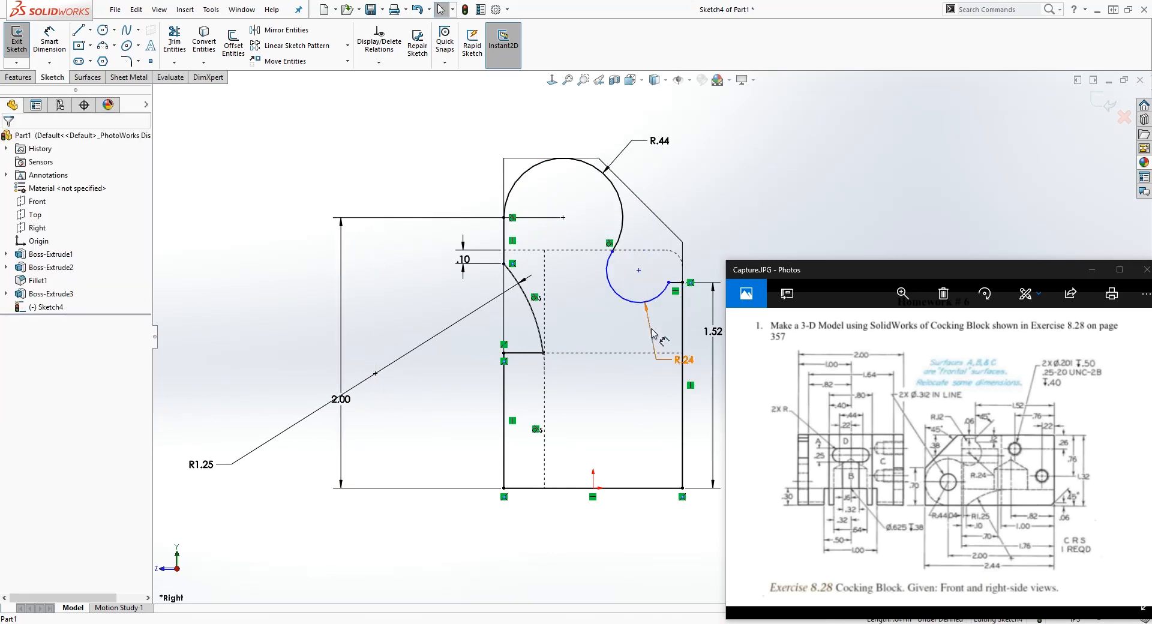
Stretch the short horizontal line beside the R.24 arc to about 0.18 in long.
{"action": "scroll", "coordinate": [651, 335], "scroll_direction": "up", "scroll_amount": 1}
{"action": "scroll", "coordinate": [662, 309], "scroll_direction": "down", "scroll_amount": 4}
{"action": "mouse_move", "coordinate": [665, 284]}
{"action": "left_mouse_down"}
{"action": "mouse_move", "coordinate": [652, 306]}
{"action": "mouse_move", "coordinate": [663, 300]}
{"action": "mouse_move", "coordinate": [647, 285]}
{"action": "left_mouse_up"}
{"action": "scroll", "coordinate": [651, 336], "scroll_direction": "up", "scroll_amount": 1}
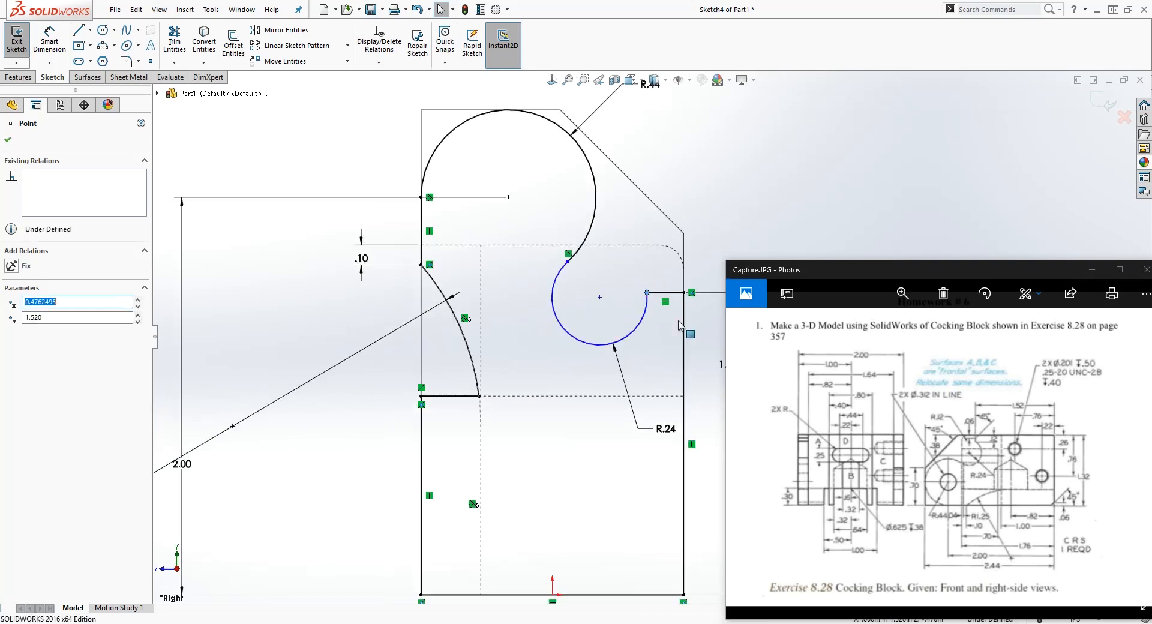
{"action": "scroll", "coordinate": [680, 326], "scroll_direction": "down", "scroll_amount": 3}
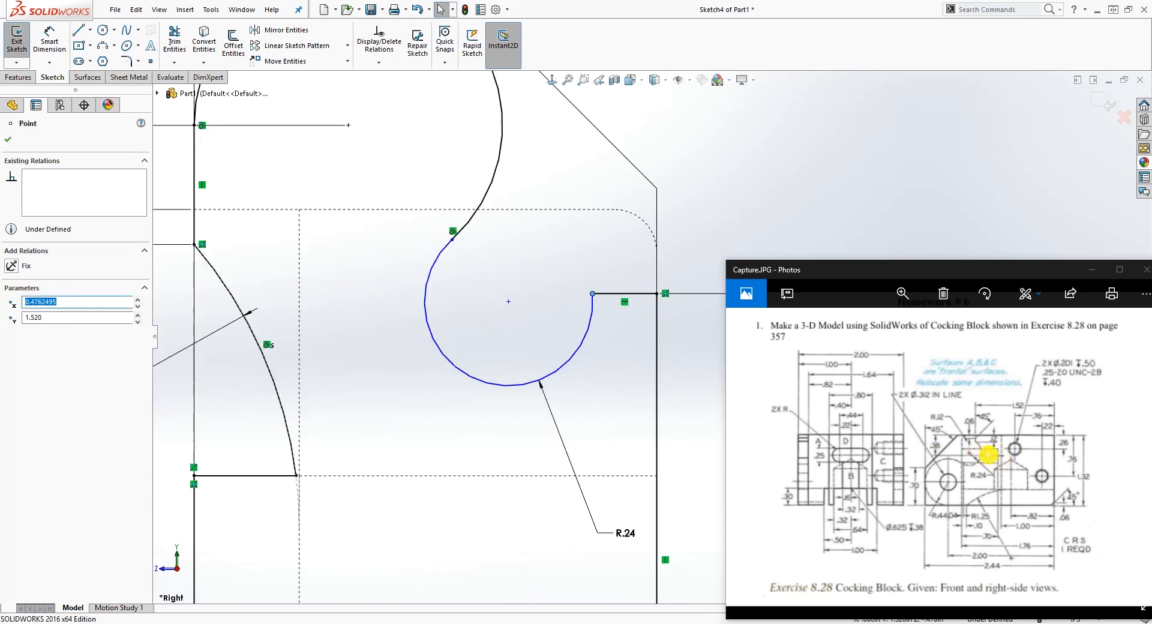
{"action": "right_click_drag", "start_coordinate": [690, 421], "coordinate": [685, 378]}
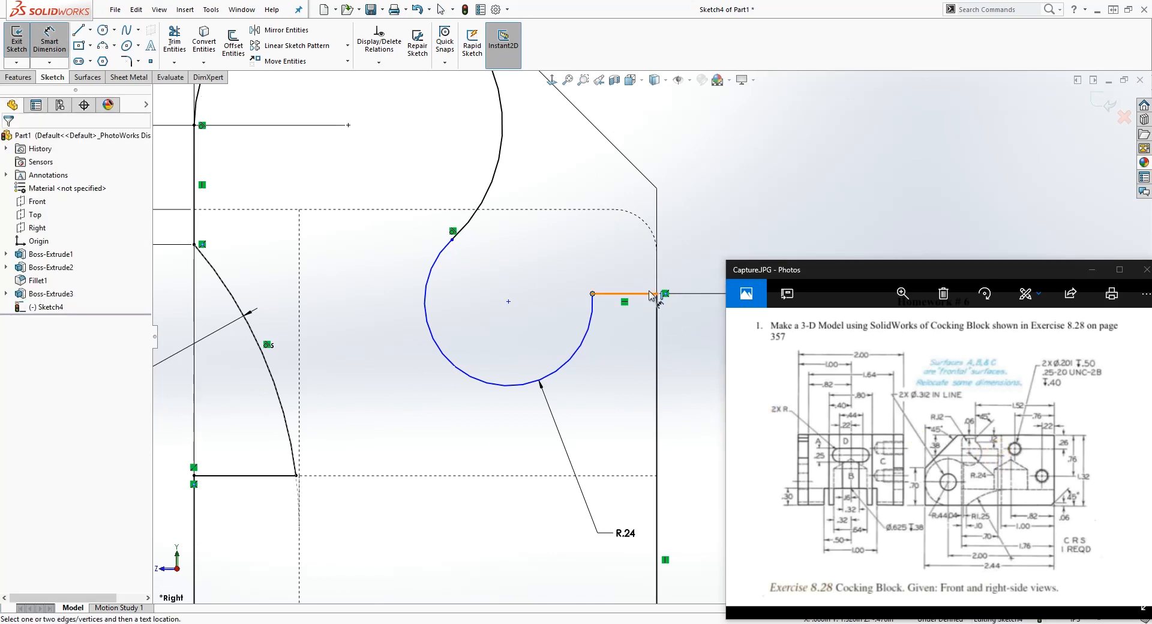
{"action": "left_click", "coordinate": [641, 293]}
{"action": "key", "text": "Escape"}
{"action": "key", "text": "Escape"}
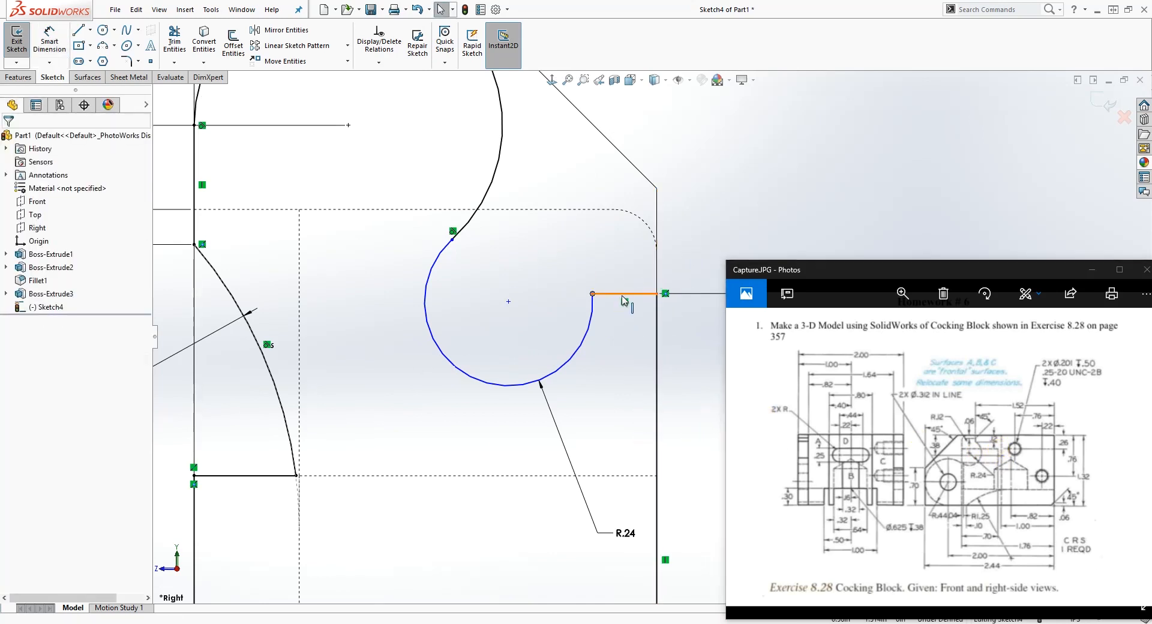
Dimension the short horizontal line beside the R.24 arc at 0.12 in.
{"action": "right_click_drag", "start_coordinate": [627, 417], "coordinate": [625, 372]}
{"action": "left_click", "coordinate": [626, 294]}
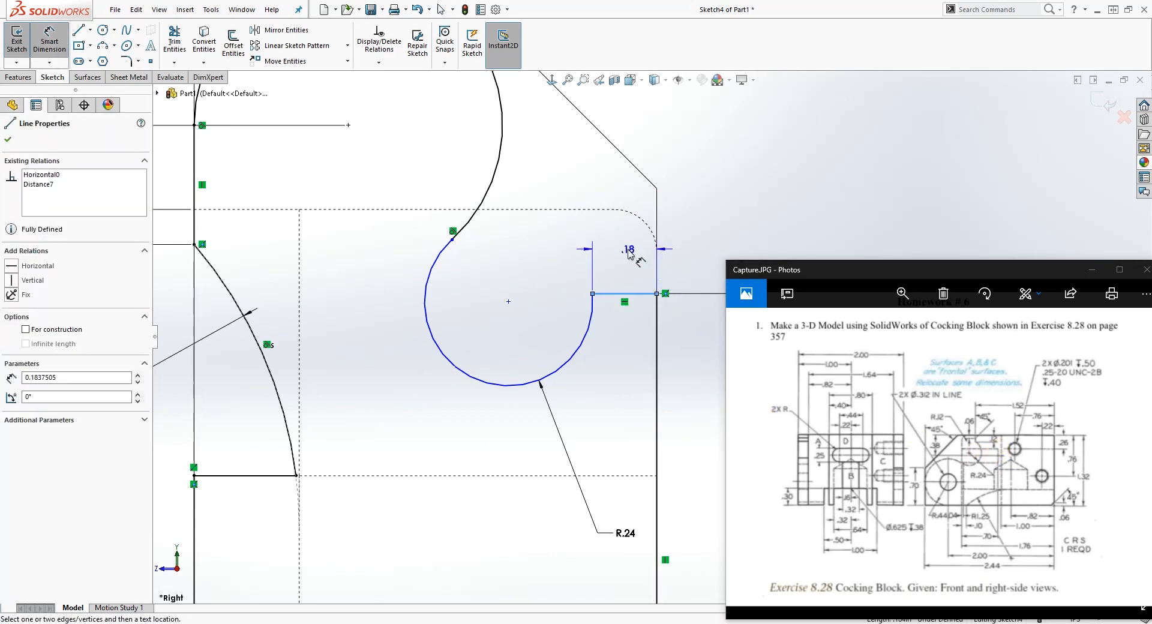
{"action": "left_click", "coordinate": [630, 256]}
{"action": "type", "text": ".12"}
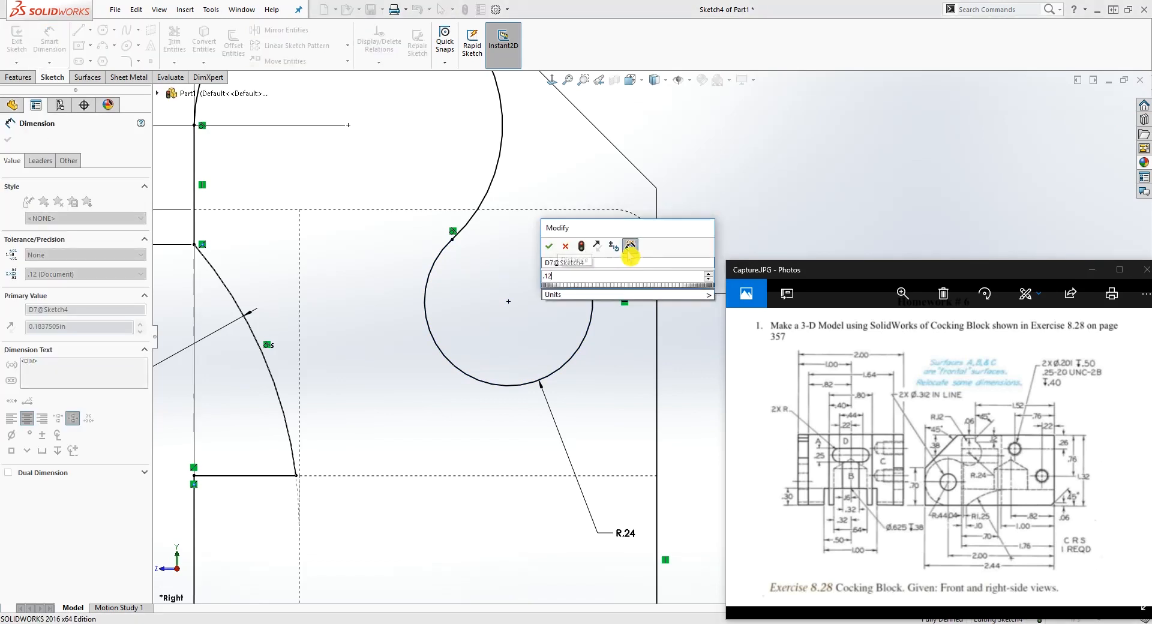
{"action": "key", "text": "Return"}
{"action": "key", "text": "Escape"}
{"action": "scroll", "coordinate": [630, 255], "scroll_direction": "up", "scroll_amount": 5}
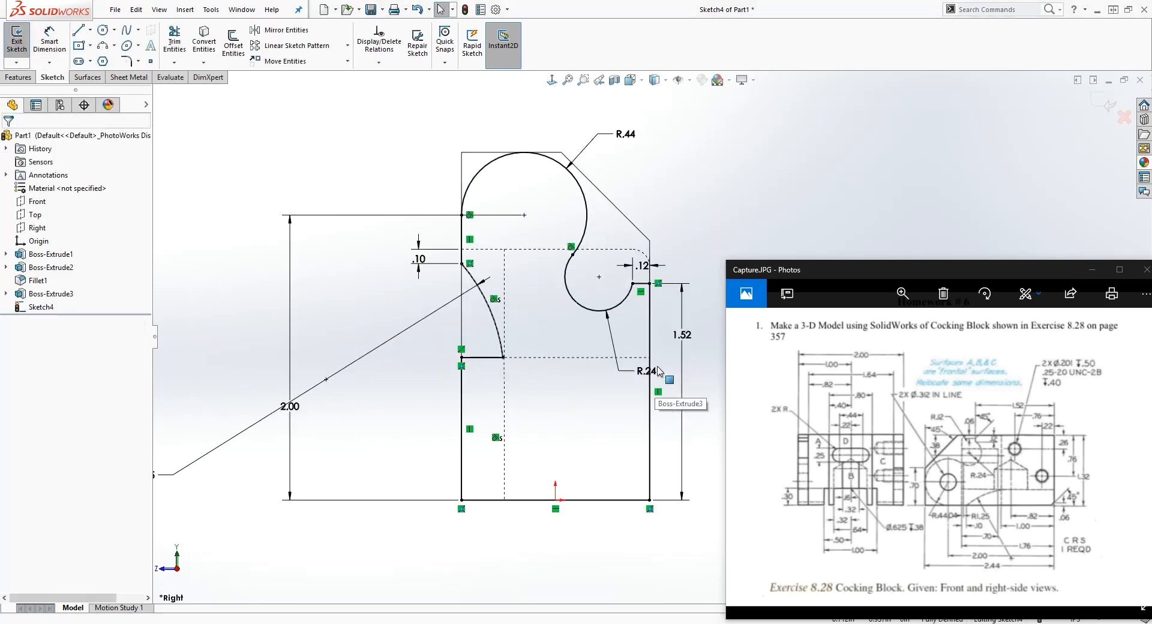
Reposition the R1.25 and R.24 dimension labels closer to their arcs.
{"action": "scroll", "coordinate": [283, 397], "scroll_direction": "up", "scroll_amount": 2}
{"action": "mouse_move", "coordinate": [288, 418]}
{"action": "left_mouse_down"}
{"action": "mouse_move", "coordinate": [312, 380]}
{"action": "mouse_move", "coordinate": [326, 393]}
{"action": "mouse_move", "coordinate": [314, 385]}
{"action": "left_mouse_up"}
{"action": "scroll", "coordinate": [667, 407], "scroll_direction": "down", "scroll_amount": 3}
{"action": "left_click_drag", "start_coordinate": [627, 338], "coordinate": [582, 339]}
{"action": "scroll", "coordinate": [602, 372], "scroll_direction": "up", "scroll_amount": 2}
Change the model's display style from wireframe to shaded with edges.
{"action": "middle_click_drag", "start_coordinate": [671, 188], "coordinate": [658, 100]}
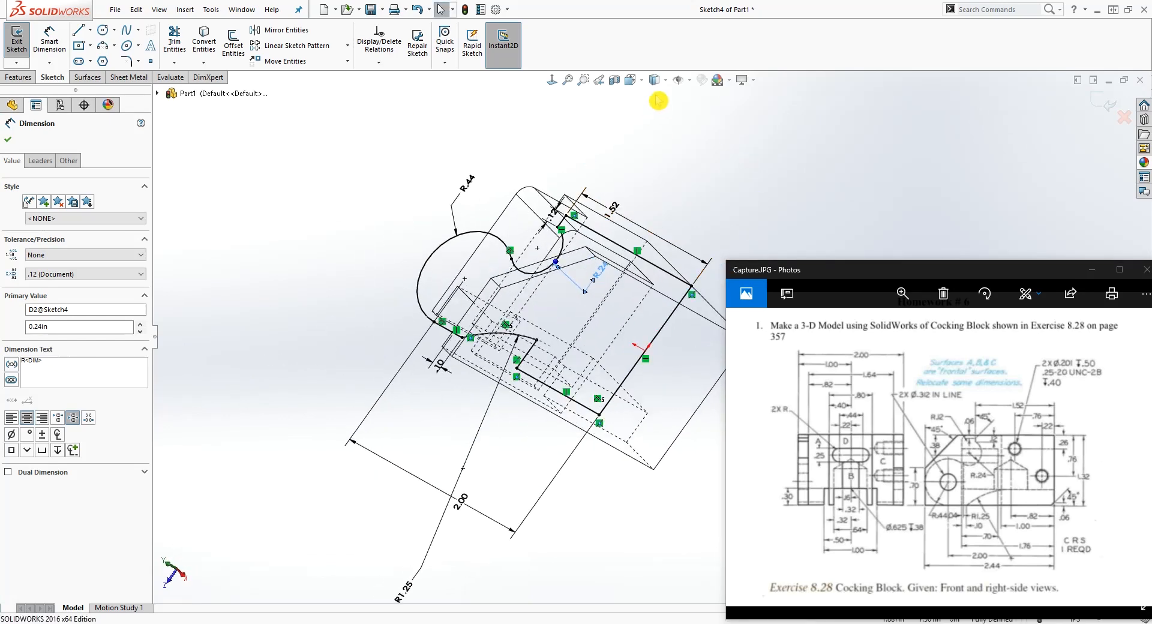
{"action": "left_click", "coordinate": [662, 80]}
{"action": "left_click", "coordinate": [656, 98]}
{"action": "mouse_move", "coordinate": [728, 196]}
{"action": "middle_mouse_down"}
{"action": "mouse_move", "coordinate": [581, 288]}
{"action": "mouse_move", "coordinate": [635, 555]}
{"action": "mouse_move", "coordinate": [638, 528]}
{"action": "middle_mouse_up"}
Start a boss extrusion of the profile offset 1 in from the sketch plane, reversing both the extrusion and offset directions.
{"action": "left_click", "coordinate": [24, 77]}
{"action": "left_click", "coordinate": [22, 42]}
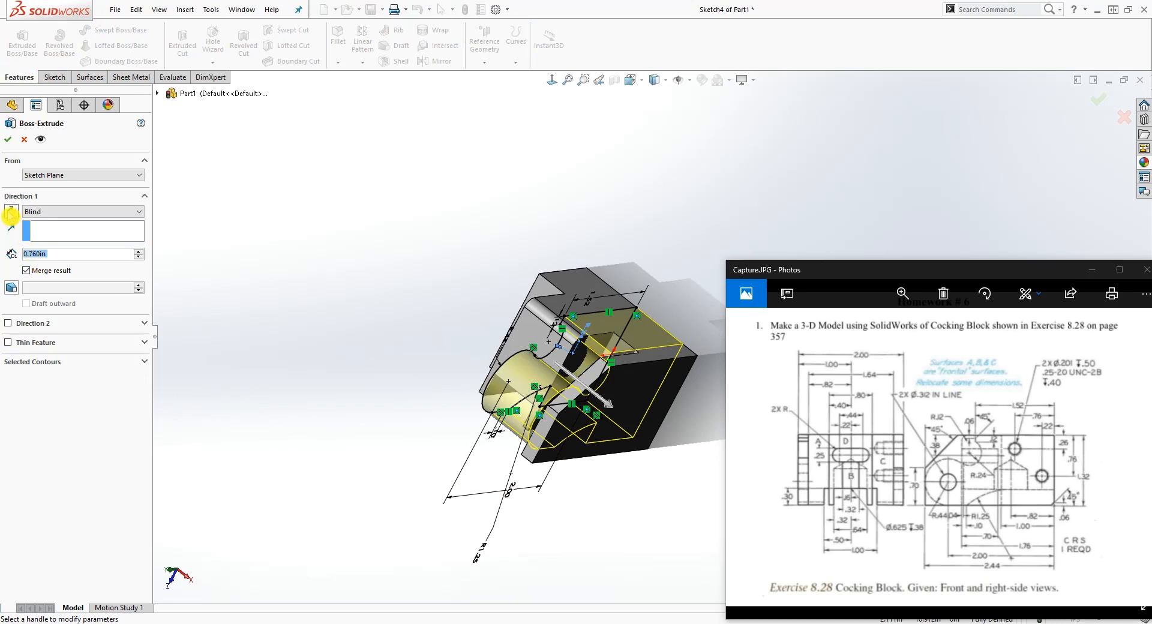
{"action": "left_click", "coordinate": [11, 211]}
{"action": "left_click", "coordinate": [90, 175]}
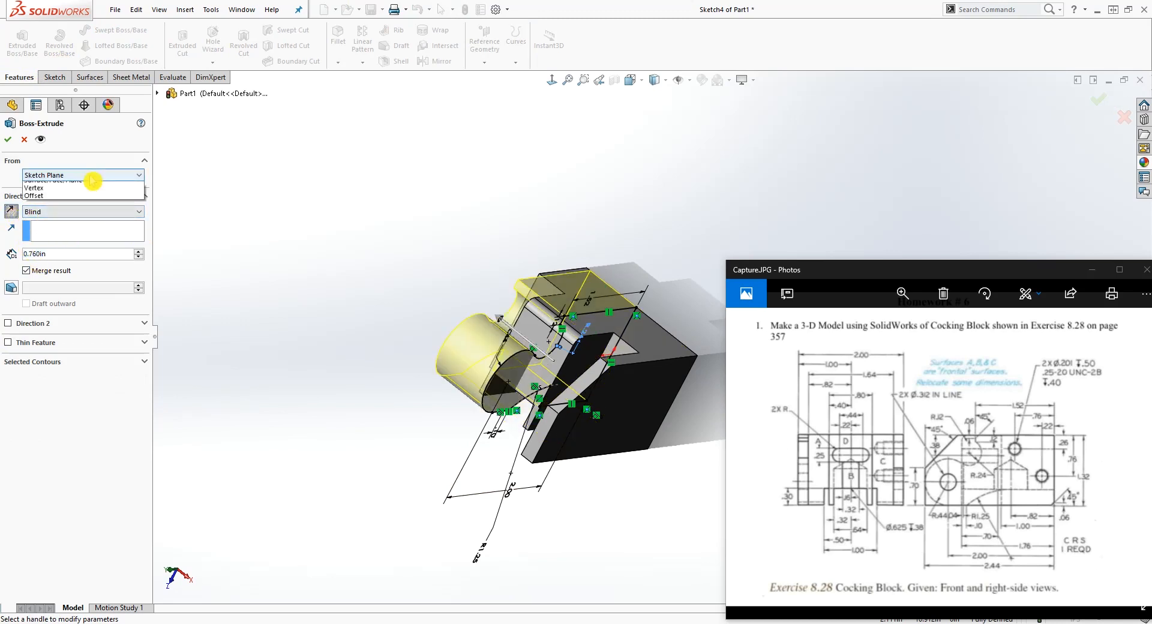
{"action": "left_click", "coordinate": [62, 215]}
{"action": "left_click", "coordinate": [54, 192]}
{"action": "type", "text": "1"}
{"action": "key", "text": "Return"}
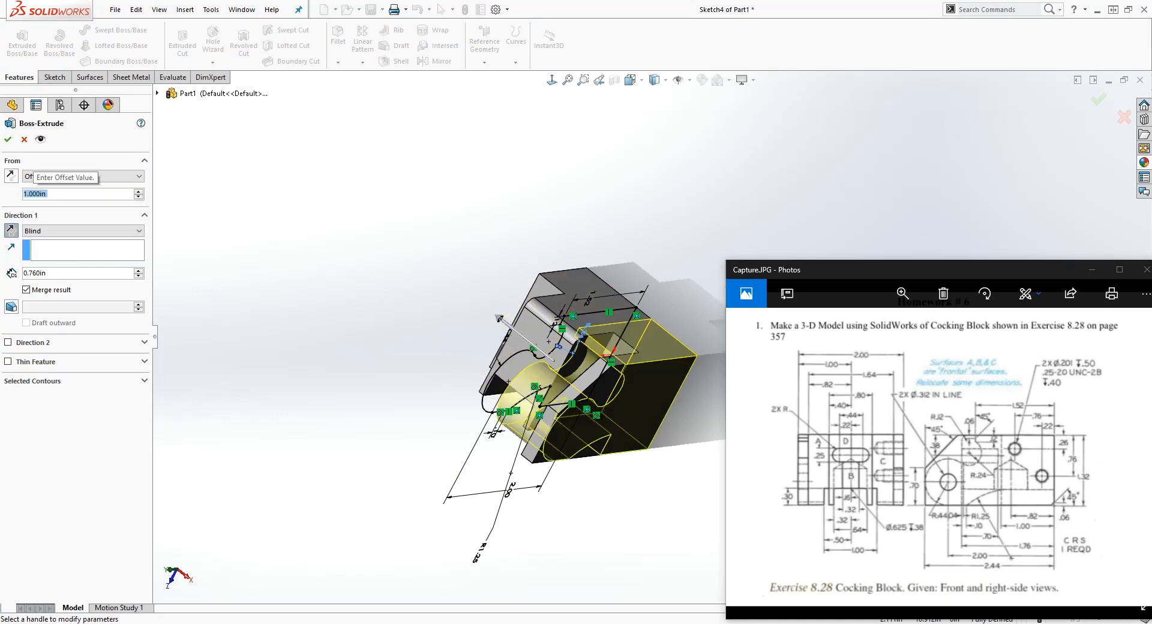
{"action": "left_click", "coordinate": [12, 177]}
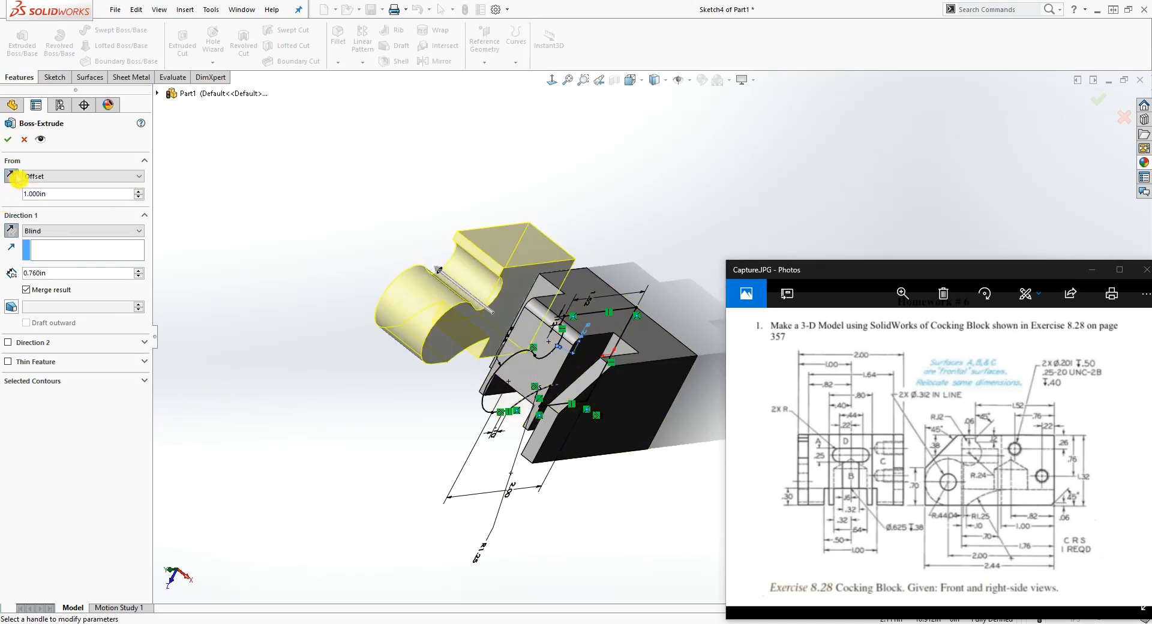
{"action": "mouse_move", "coordinate": [559, 246]}
{"action": "middle_mouse_down"}
{"action": "mouse_move", "coordinate": [597, 257]}
{"action": "mouse_move", "coordinate": [561, 234]}
{"action": "mouse_move", "coordinate": [620, 255]}
{"action": "mouse_move", "coordinate": [587, 258]}
{"action": "middle_mouse_up"}
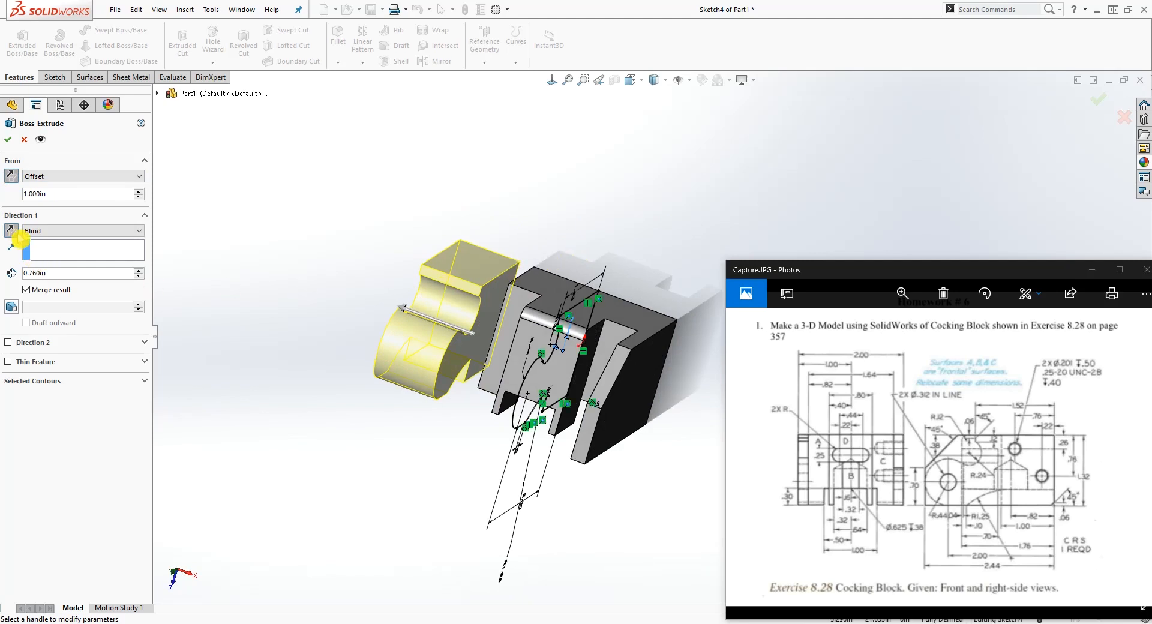
Set the extrusion's end condition to Up To Surface, ending at the block's adjacent side face, and create the curved flange.
{"action": "left_click", "coordinate": [37, 231]}
{"action": "left_click", "coordinate": [53, 275]}
{"action": "middle_click_drag", "start_coordinate": [201, 317], "coordinate": [256, 375]}
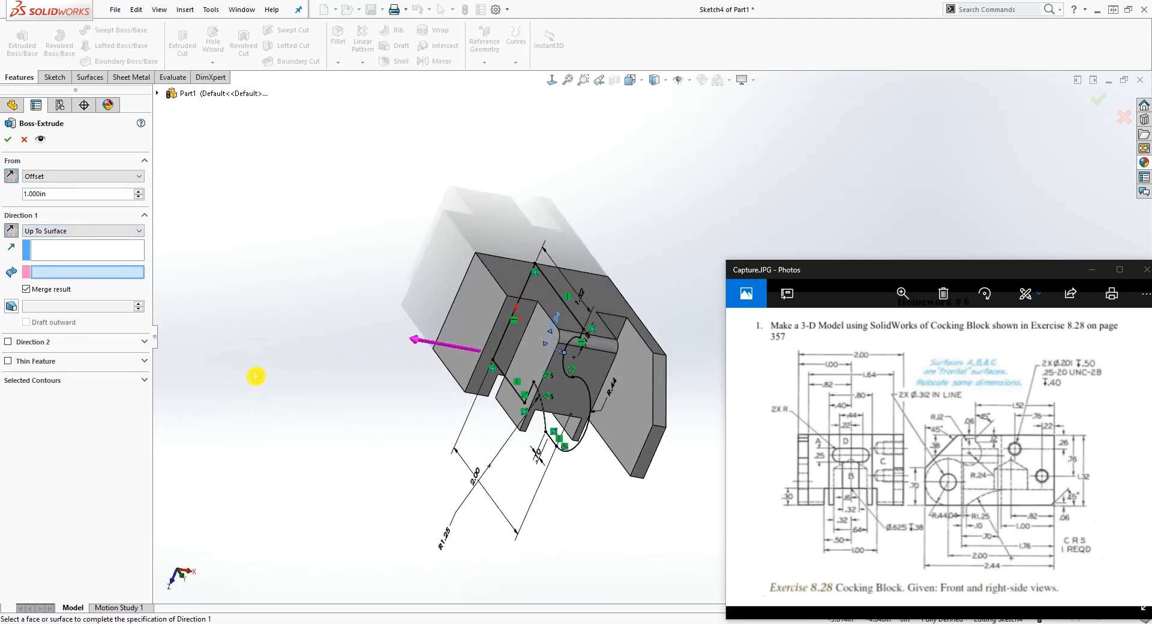
{"action": "left_click", "coordinate": [467, 275]}
{"action": "mouse_move", "coordinate": [466, 275]}
{"action": "middle_mouse_down"}
{"action": "mouse_move", "coordinate": [373, 360]}
{"action": "mouse_move", "coordinate": [344, 332]}
{"action": "mouse_move", "coordinate": [392, 254]}
{"action": "mouse_move", "coordinate": [360, 335]}
{"action": "middle_mouse_up"}
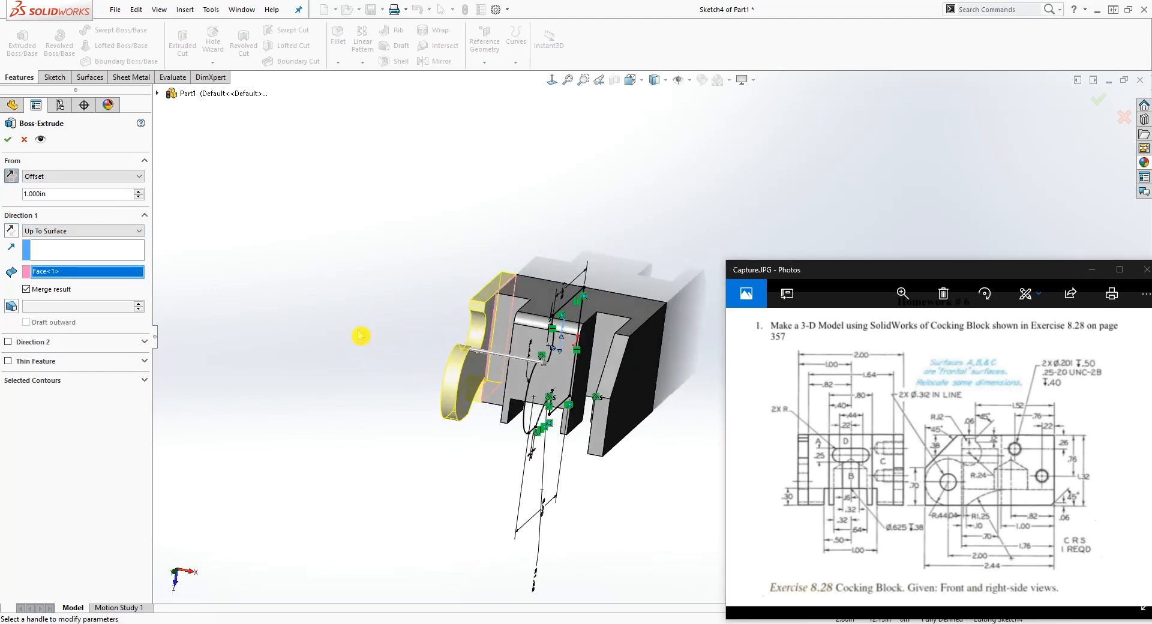
{"action": "left_click", "coordinate": [9, 141]}
{"action": "middle_click_drag", "start_coordinate": [575, 408], "coordinate": [585, 328]}
{"action": "scroll", "coordinate": [623, 422], "scroll_direction": "up", "scroll_amount": 1}
{"action": "scroll", "coordinate": [623, 418], "scroll_direction": "down", "scroll_amount": 2}
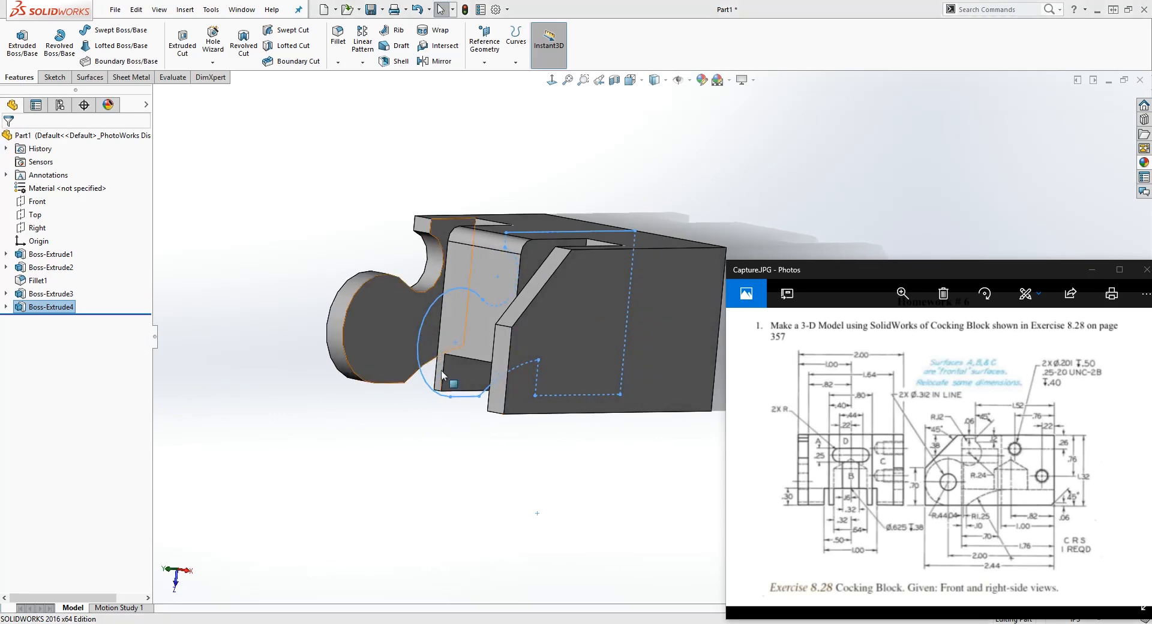
{"action": "middle_click_drag", "start_coordinate": [442, 375], "coordinate": [456, 393]}
{"action": "left_click", "coordinate": [642, 474]}
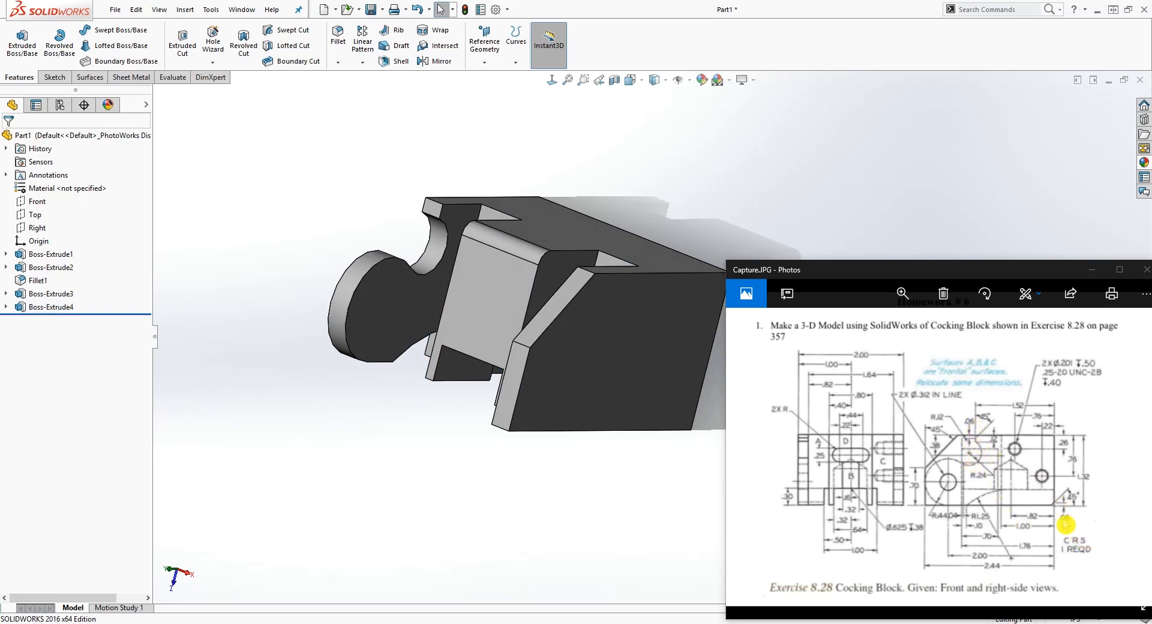
Try to chamfer the curved flange's upper tip edge and the block's lower back edges 0.06 in at 45 degrees.
{"action": "middle_click_drag", "start_coordinate": [564, 364], "coordinate": [586, 365]}
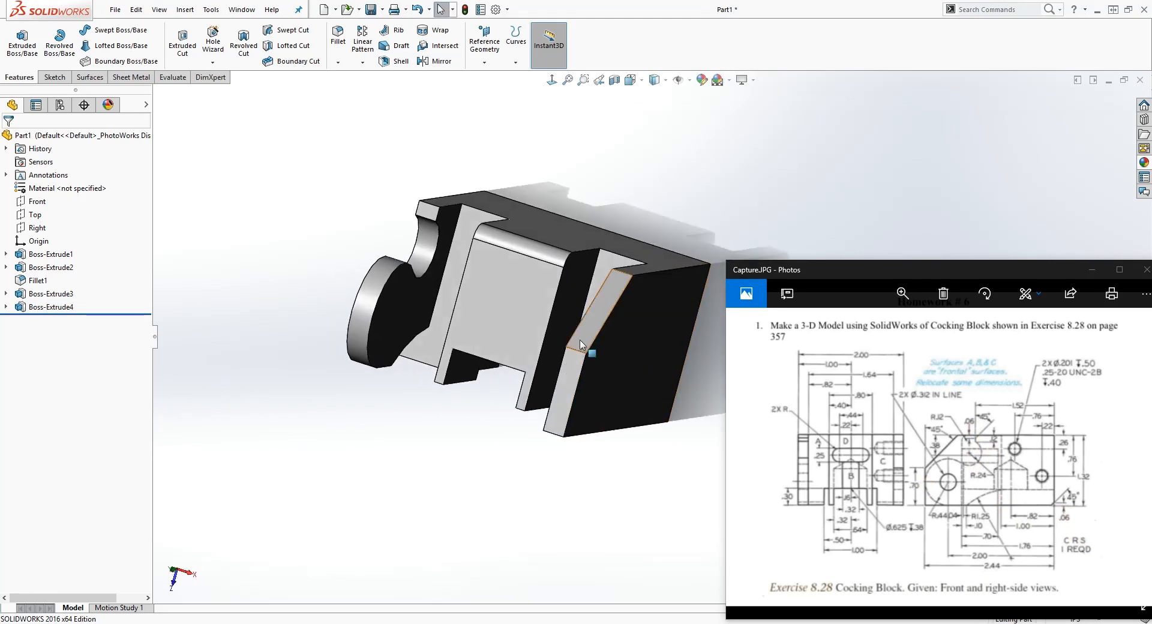
{"action": "scroll", "coordinate": [532, 275], "scroll_direction": "down", "scroll_amount": 2}
{"action": "scroll", "coordinate": [532, 274], "scroll_direction": "down", "scroll_amount": 2}
{"action": "left_click", "coordinate": [344, 52]}
{"action": "left_click", "coordinate": [340, 64]}
{"action": "left_click", "coordinate": [360, 95]}
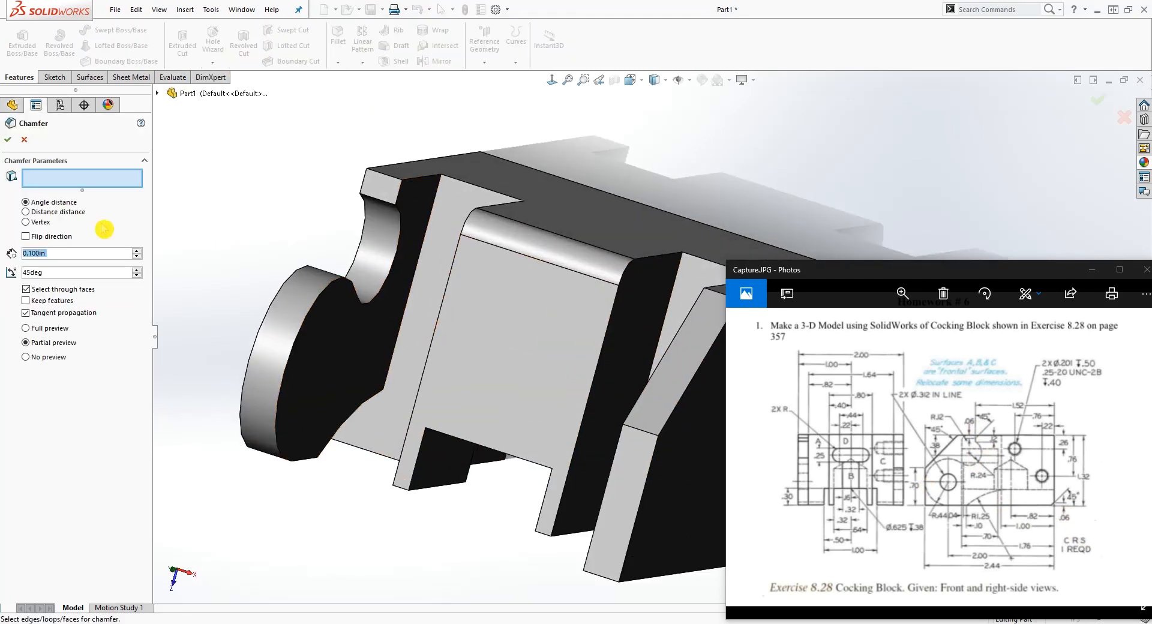
{"action": "type", "text": ".06"}
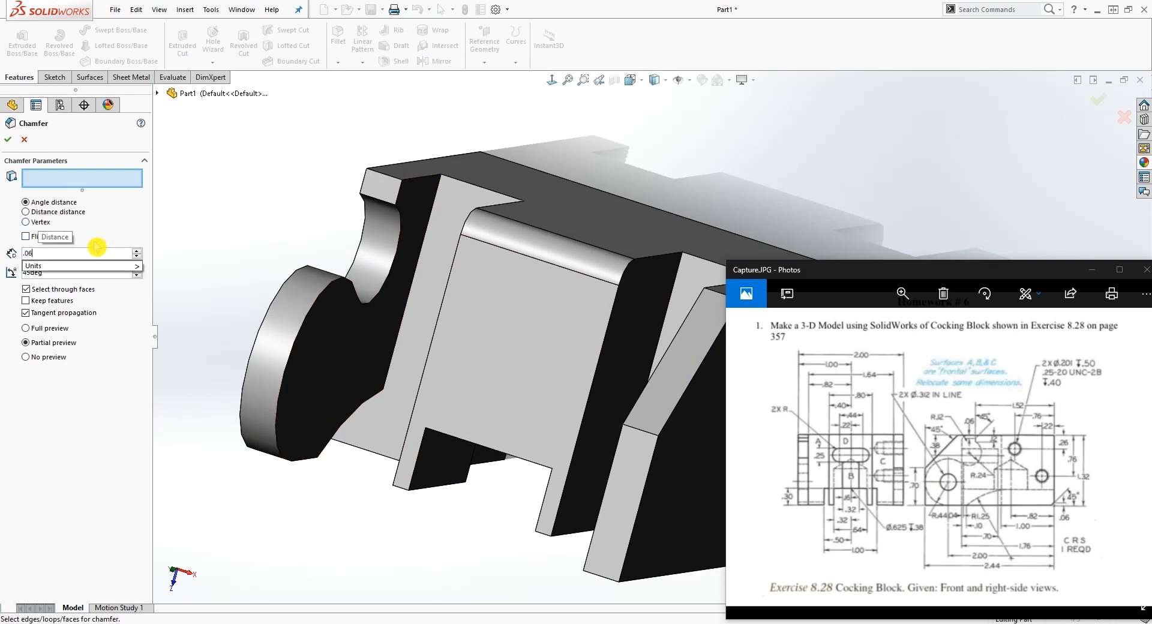
{"action": "left_click", "coordinate": [390, 182]}
{"action": "scroll", "coordinate": [424, 205], "scroll_direction": "up", "scroll_amount": 3}
{"action": "middle_click_drag", "start_coordinate": [424, 205], "coordinate": [618, 395]}
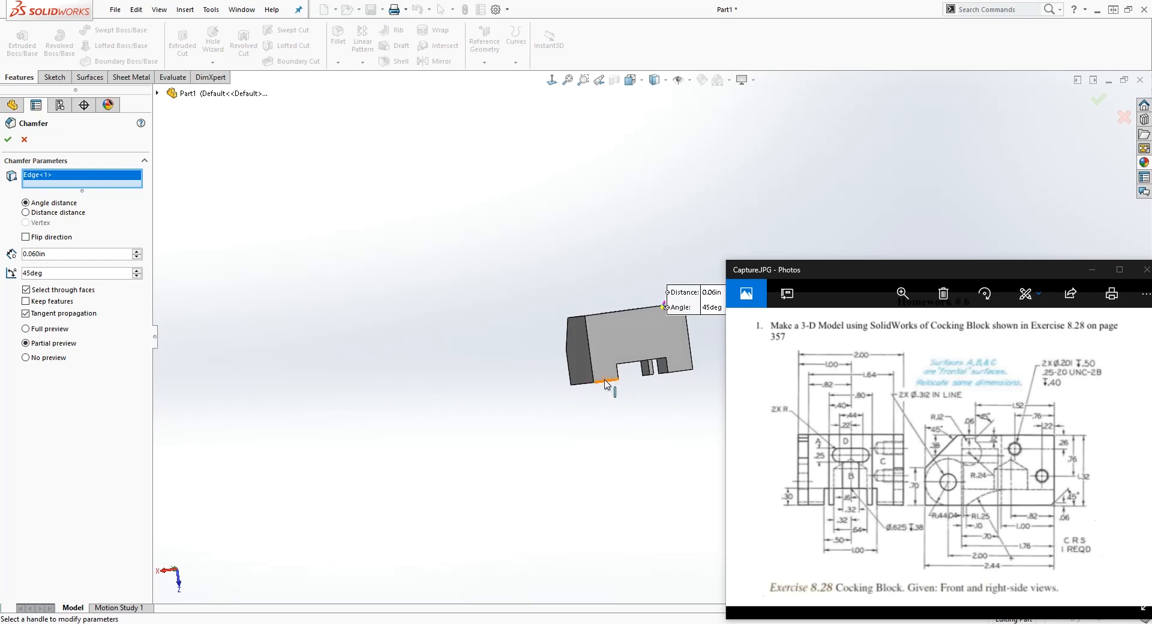
{"action": "scroll", "coordinate": [605, 387], "scroll_direction": "down", "scroll_amount": 3}
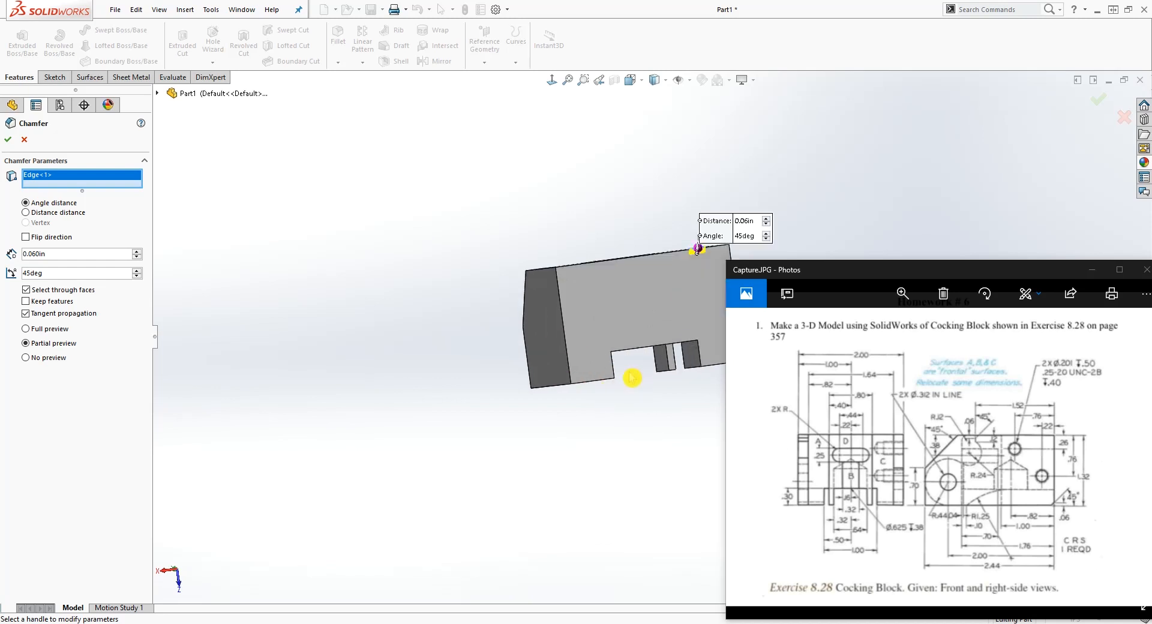
{"action": "left_click", "coordinate": [588, 383]}
{"action": "scroll", "coordinate": [600, 420], "scroll_direction": "up", "scroll_amount": 3}
{"action": "scroll", "coordinate": [685, 408], "scroll_direction": "down", "scroll_amount": 3}
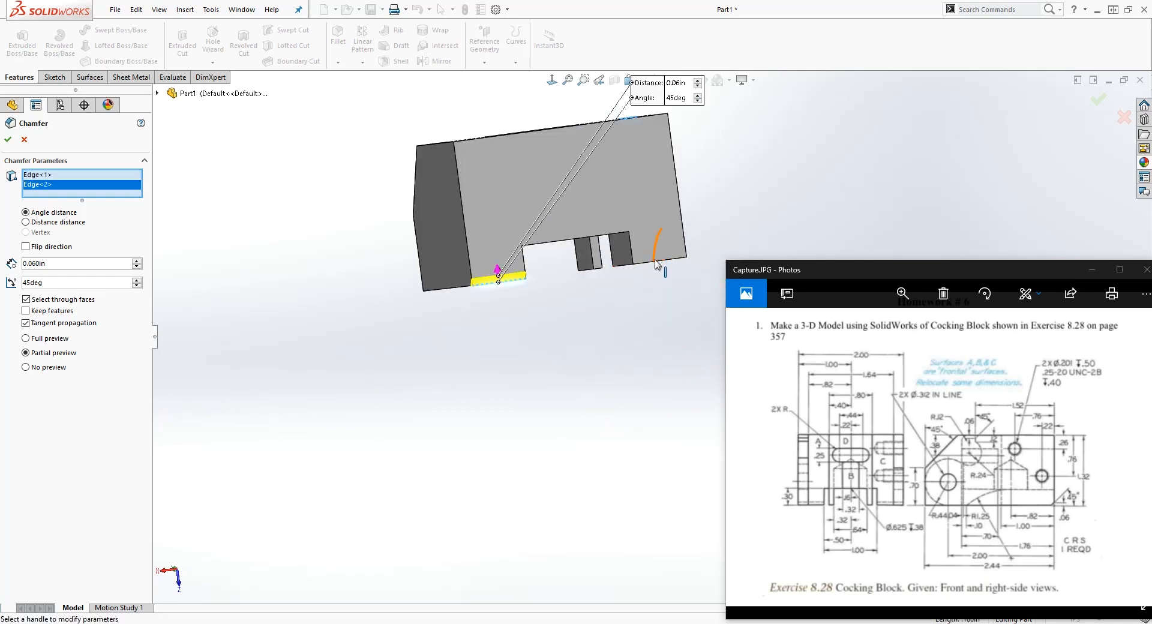
{"action": "left_click", "coordinate": [657, 264]}
{"action": "middle_click_drag", "start_coordinate": [638, 312], "coordinate": [507, 313]}
{"action": "left_click", "coordinate": [24, 139]}
Chamfer the curved flange's upper tip edge and the block's two lower back edges 0.06 in at 45 degrees.
{"action": "middle_click_drag", "start_coordinate": [420, 262], "coordinate": [351, 272]}
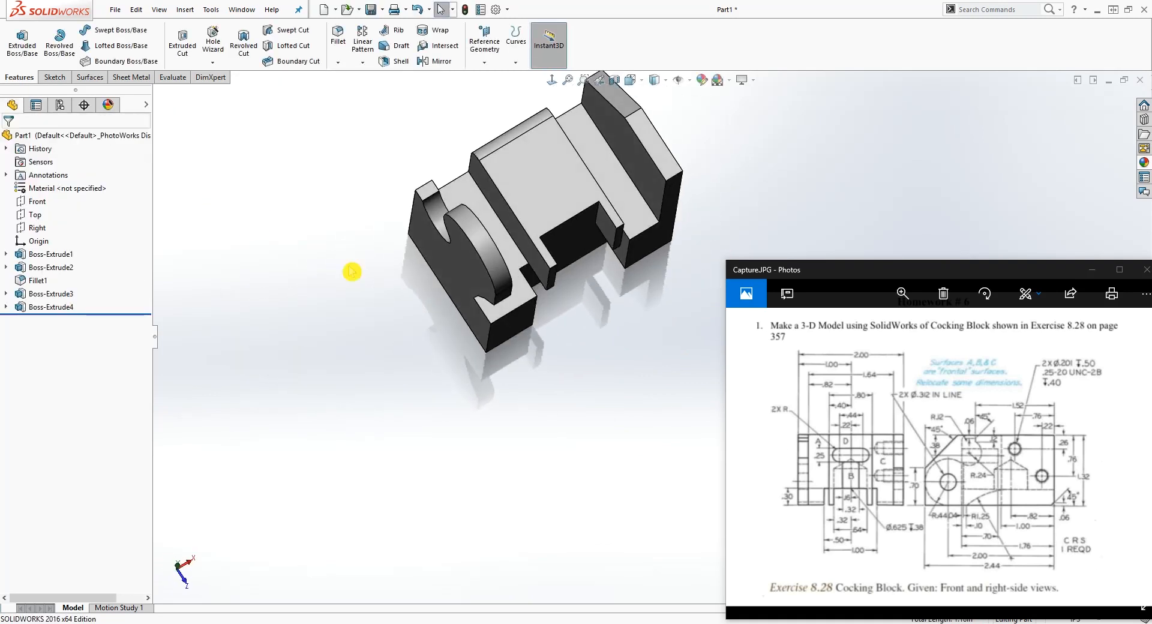
{"action": "left_click", "coordinate": [347, 62]}
{"action": "left_click", "coordinate": [365, 96]}
{"action": "middle_click_drag", "start_coordinate": [390, 270], "coordinate": [478, 291]}
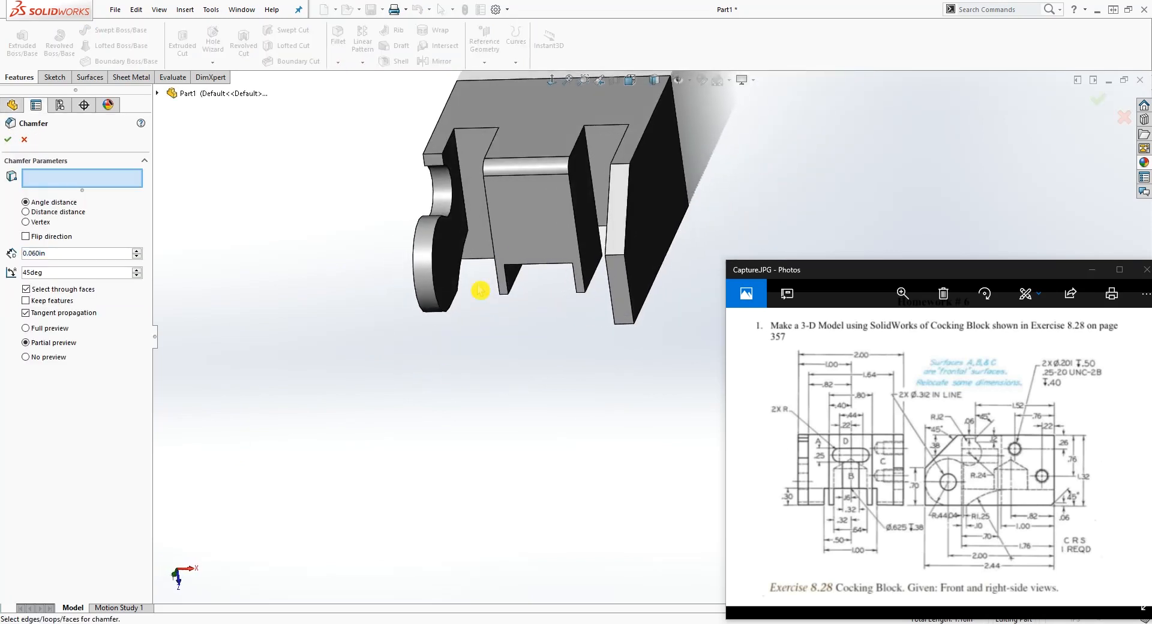
{"action": "left_click", "coordinate": [442, 157]}
{"action": "middle_click_drag", "start_coordinate": [540, 321], "coordinate": [459, 333]}
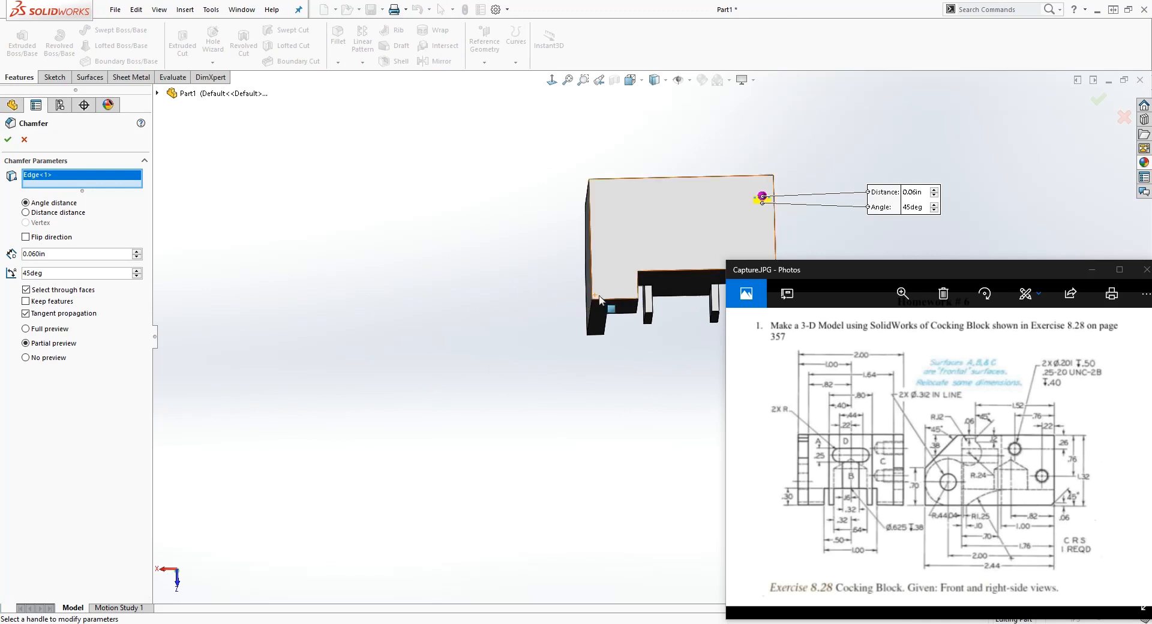
{"action": "left_click", "coordinate": [621, 309]}
{"action": "middle_click_drag", "start_coordinate": [621, 309], "coordinate": [508, 303]}
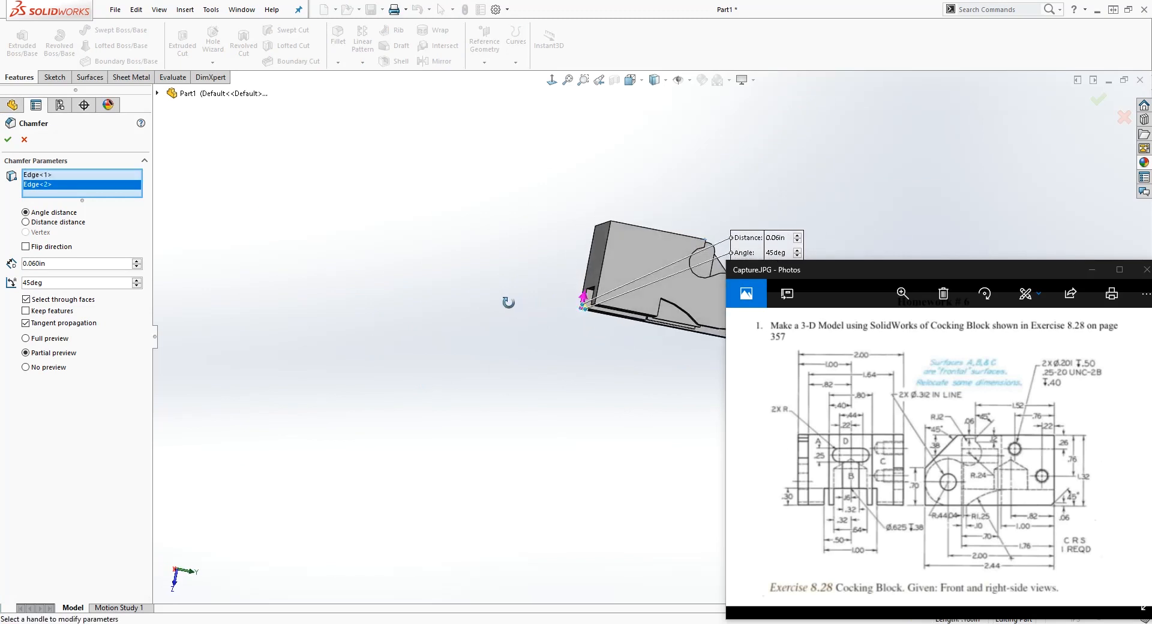
{"action": "scroll", "coordinate": [606, 288], "scroll_direction": "down", "scroll_amount": 6}
{"action": "scroll", "coordinate": [579, 342], "scroll_direction": "down", "scroll_amount": 3}
{"action": "scroll", "coordinate": [571, 355], "scroll_direction": "down", "scroll_amount": 5}
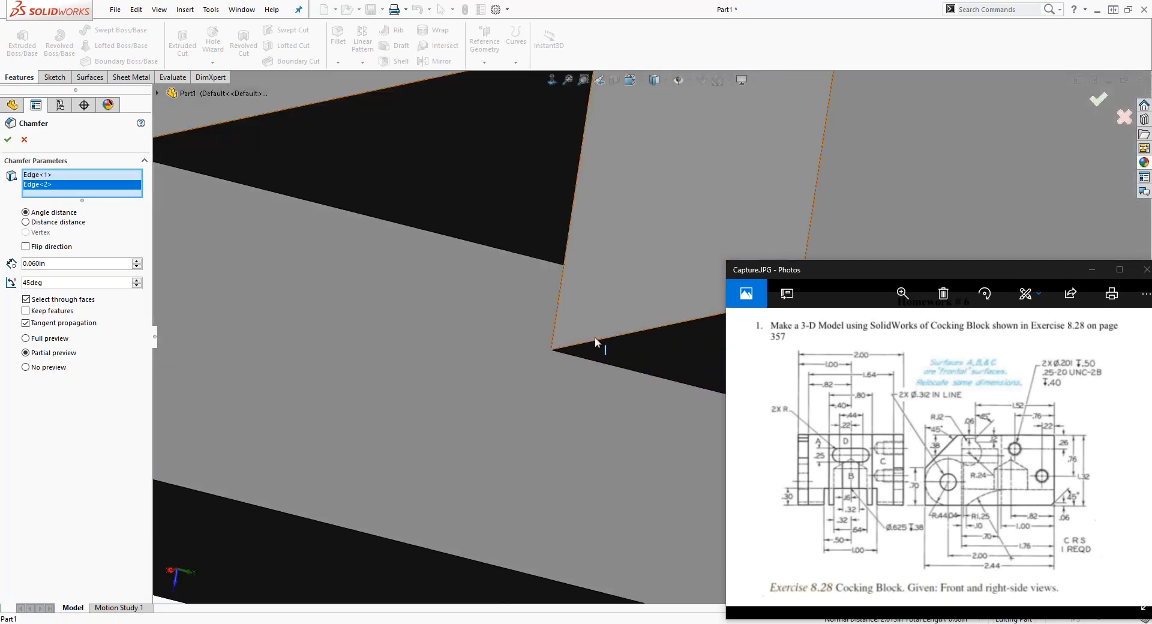
{"action": "left_click", "coordinate": [596, 339]}
{"action": "scroll", "coordinate": [585, 354], "scroll_direction": "up", "scroll_amount": 4}
{"action": "scroll", "coordinate": [585, 355], "scroll_direction": "up", "scroll_amount": 3}
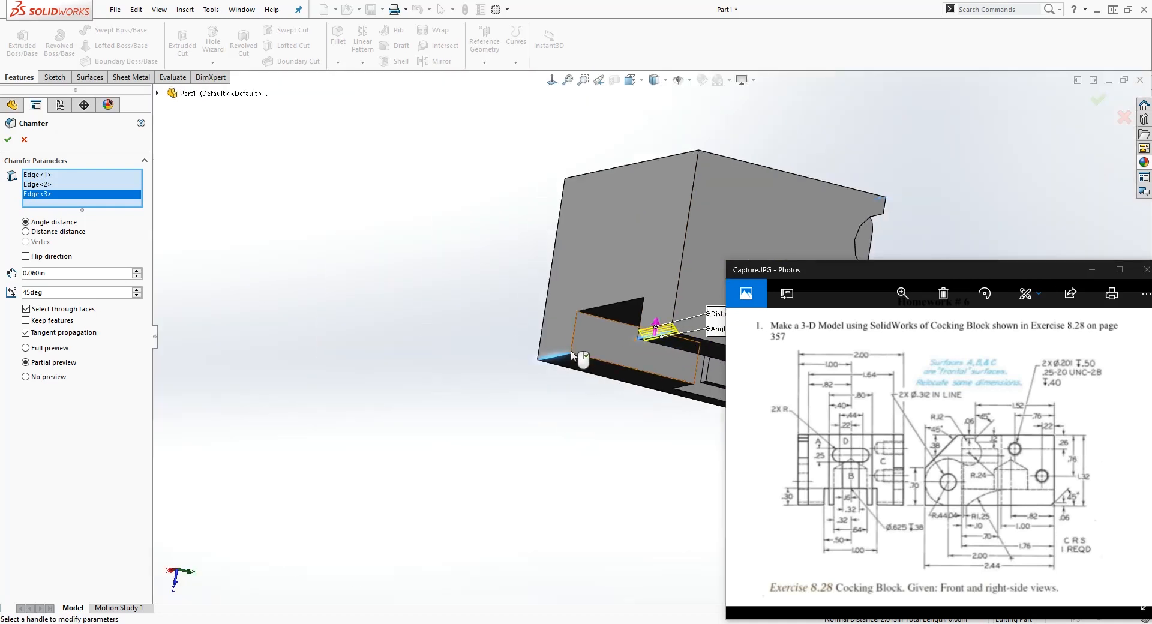
{"action": "left_click", "coordinate": [9, 140]}
Examine the block squarely from its side with hidden lines visible and compare it with the exercise drawing.
{"action": "middle_click_drag", "start_coordinate": [1050, 206], "coordinate": [999, 209]}
{"action": "scroll", "coordinate": [882, 219], "scroll_direction": "down", "scroll_amount": 5}
{"action": "scroll", "coordinate": [552, 336], "scroll_direction": "up", "scroll_amount": 5}
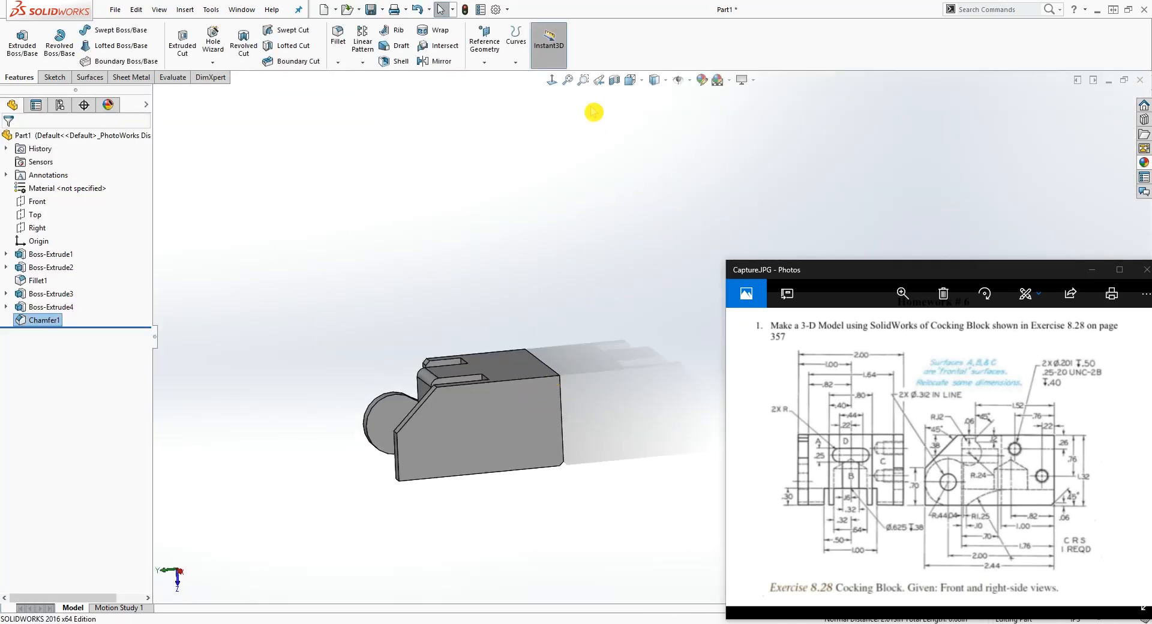
{"action": "left_click", "coordinate": [551, 80]}
{"action": "left_click", "coordinate": [624, 355]}
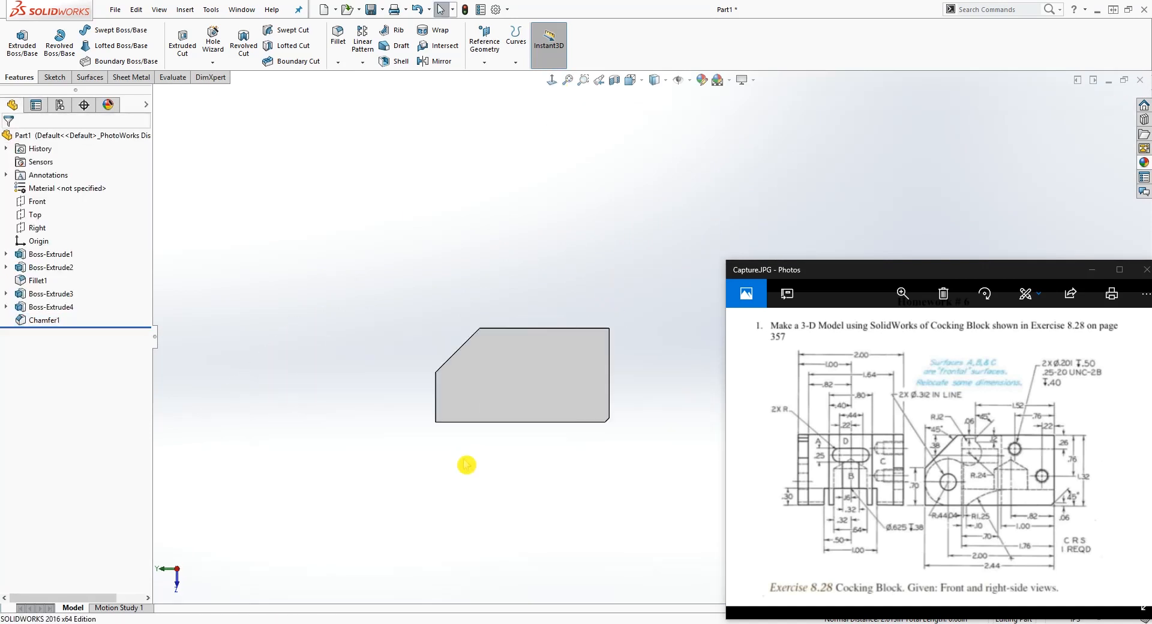
{"action": "left_click", "coordinate": [655, 80]}
{"action": "left_click", "coordinate": [657, 143]}
{"action": "scroll", "coordinate": [606, 359], "scroll_direction": "down", "scroll_amount": 3}
{"action": "left_click", "coordinate": [405, 287]}
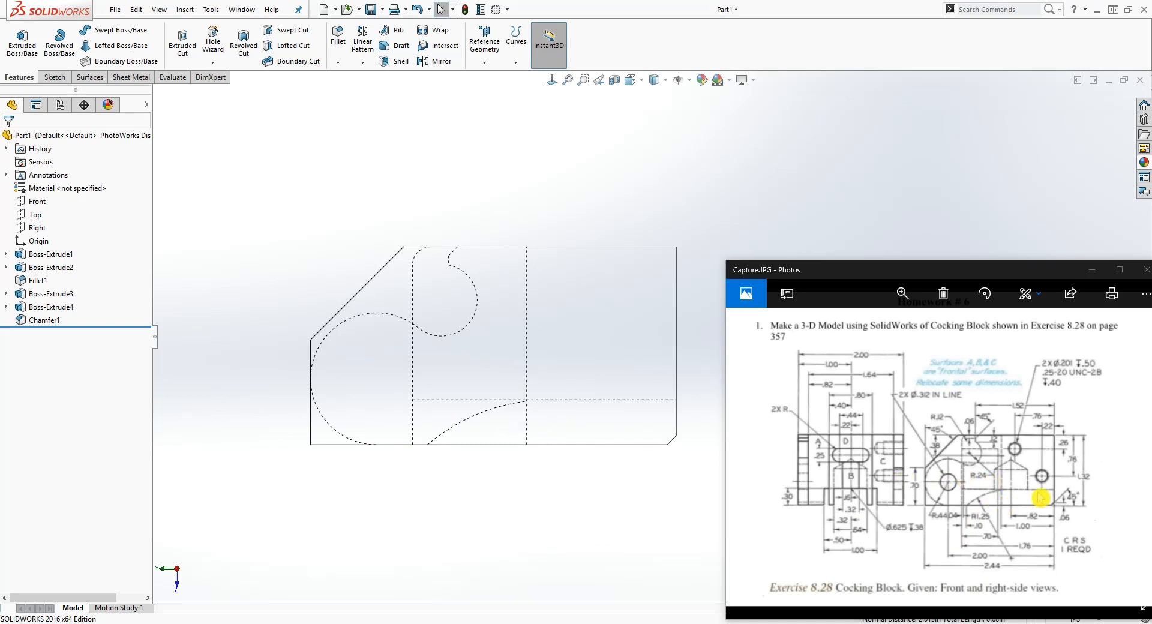
Examine the block from the back and in the Top view, and return the display style to shaded with edges.
{"action": "middle_click_drag", "start_coordinate": [604, 442], "coordinate": [506, 425]}
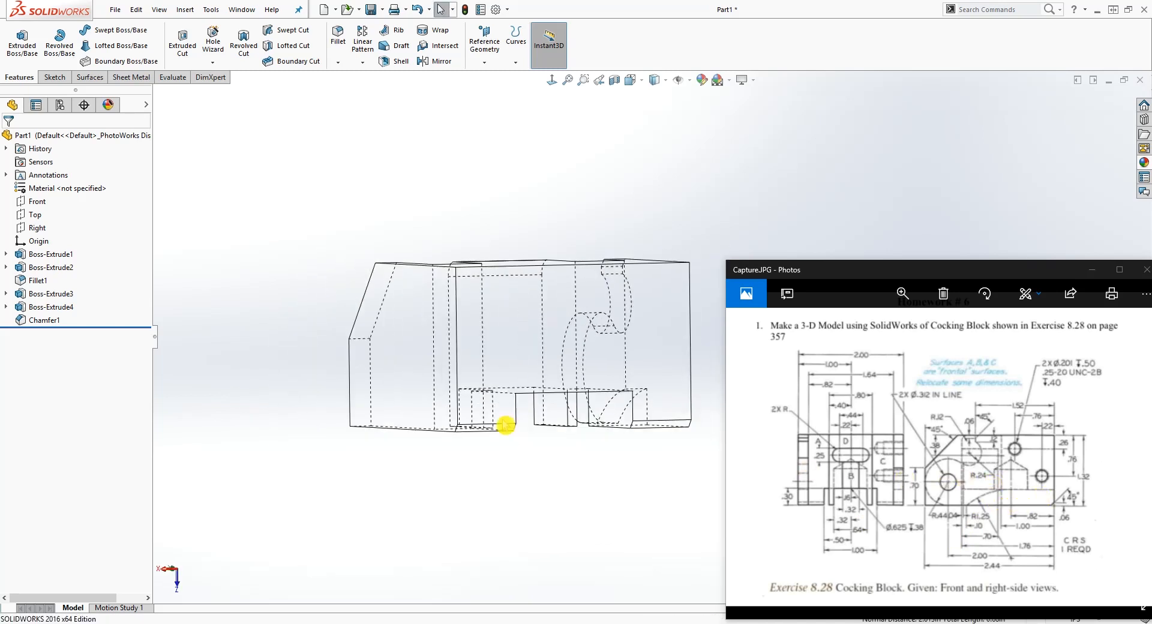
{"action": "left_click", "coordinate": [551, 79]}
{"action": "left_click", "coordinate": [630, 80]}
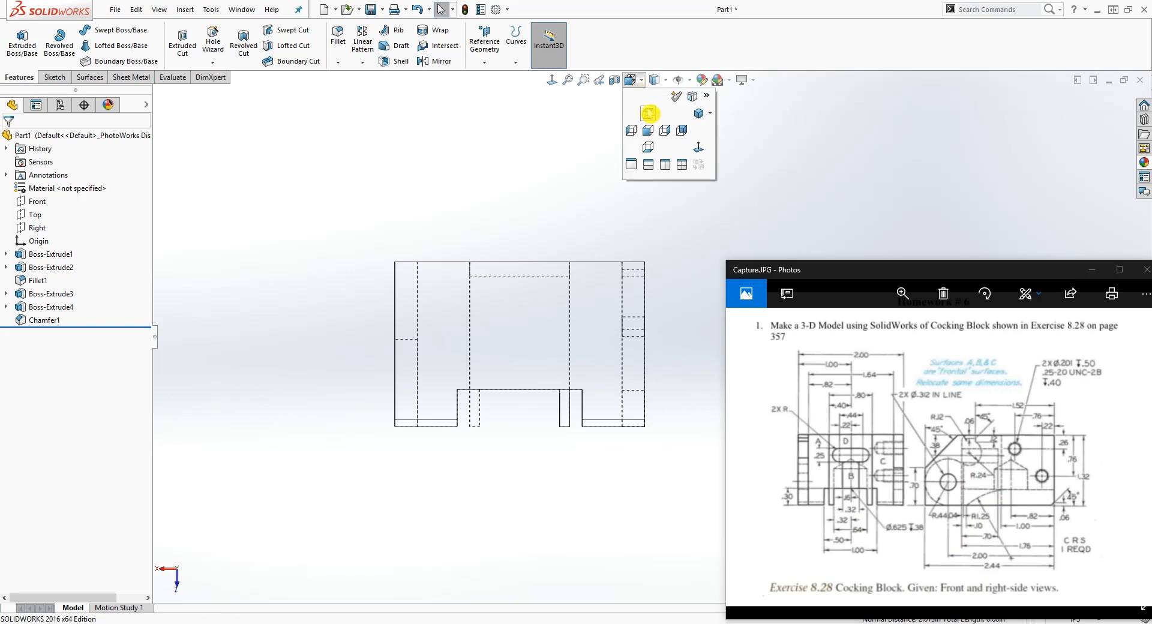
{"action": "left_click", "coordinate": [649, 113]}
{"action": "scroll", "coordinate": [604, 502], "scroll_direction": "down", "scroll_amount": 2}
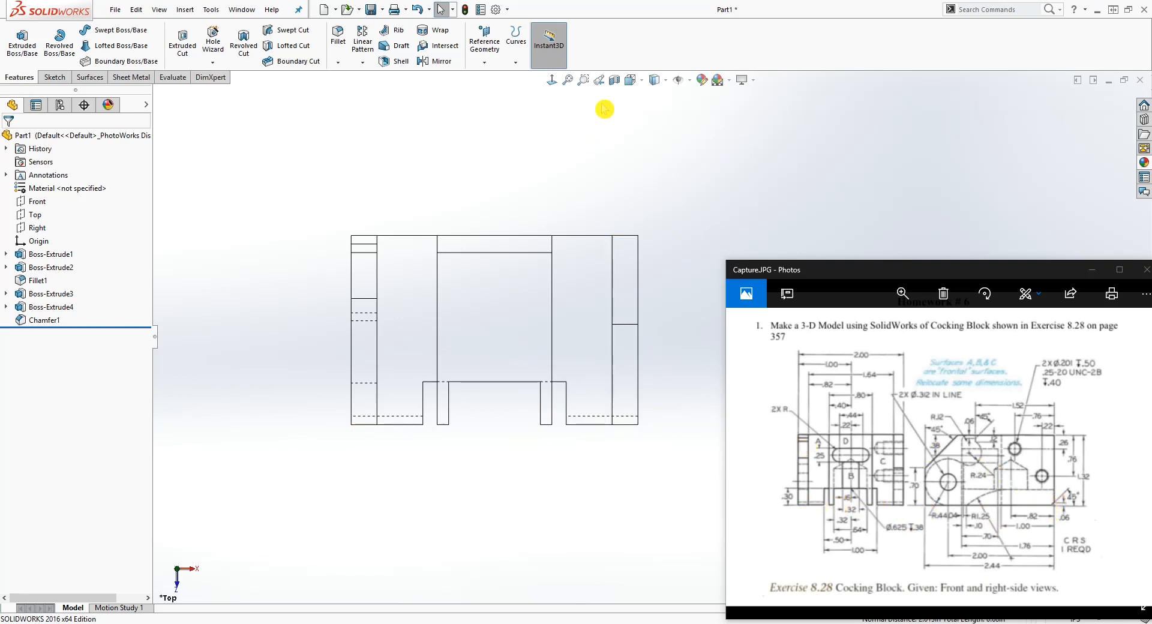
{"action": "left_click", "coordinate": [656, 81]}
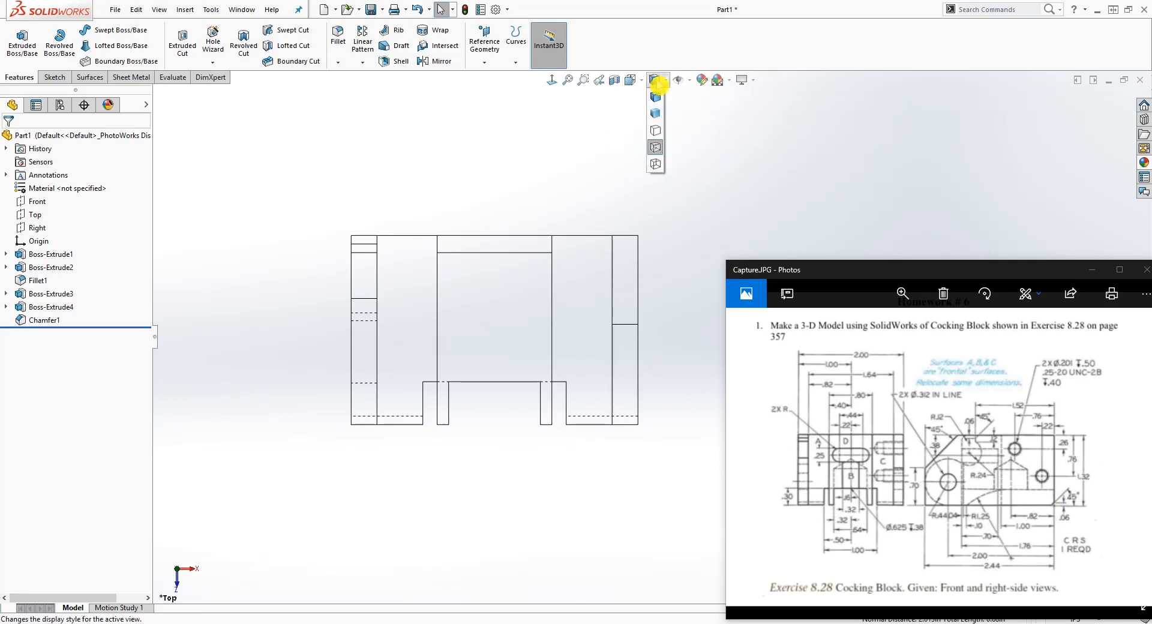
{"action": "left_click", "coordinate": [655, 97]}
{"action": "scroll", "coordinate": [656, 318], "scroll_direction": "down", "scroll_amount": 3}
Sketch a circle about 0.40 in in diameter within the rounded end of the curved flange's outer face.
{"action": "middle_click_drag", "start_coordinate": [627, 364], "coordinate": [735, 298]}
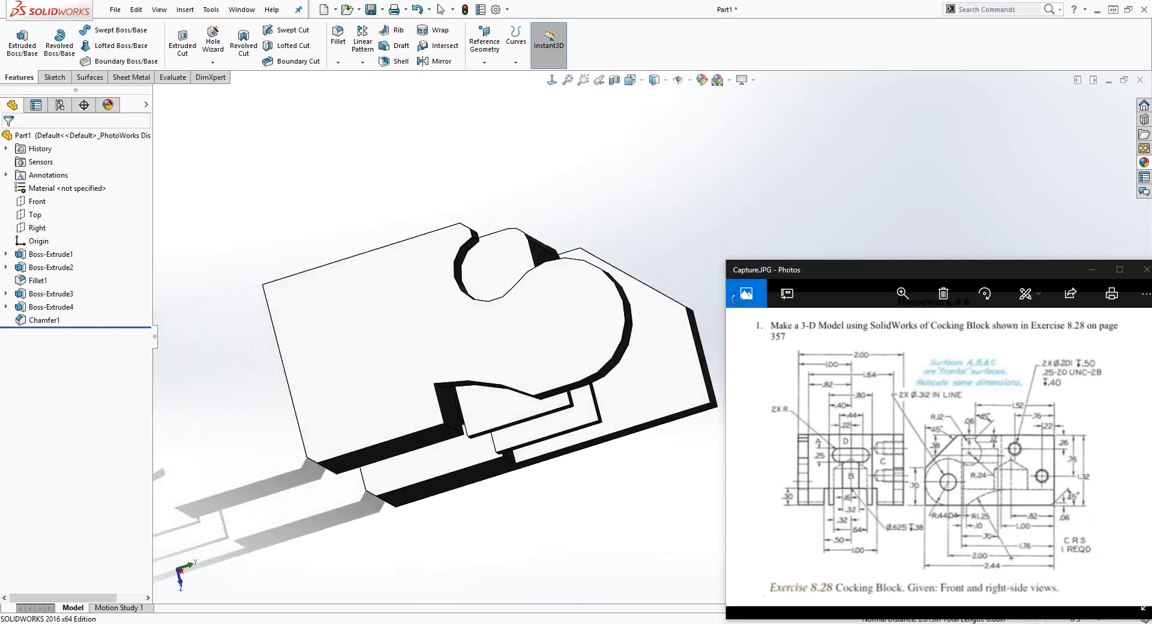
{"action": "left_click", "coordinate": [576, 325]}
{"action": "left_click", "coordinate": [52, 77]}
{"action": "left_click", "coordinate": [17, 38]}
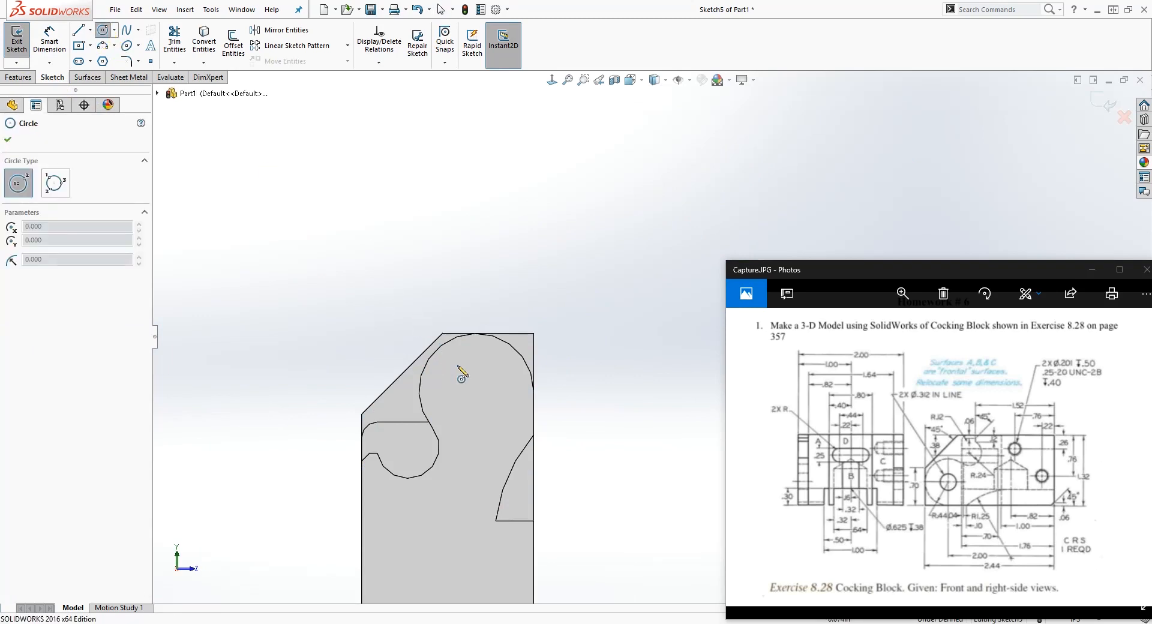
{"action": "left_click", "coordinate": [480, 375]}
{"action": "left_click", "coordinate": [499, 359]}
Make the circle concentric with the curved flange's rounded end.
{"action": "key", "text": "Escape"}
{"action": "left_click", "coordinate": [499, 360]}
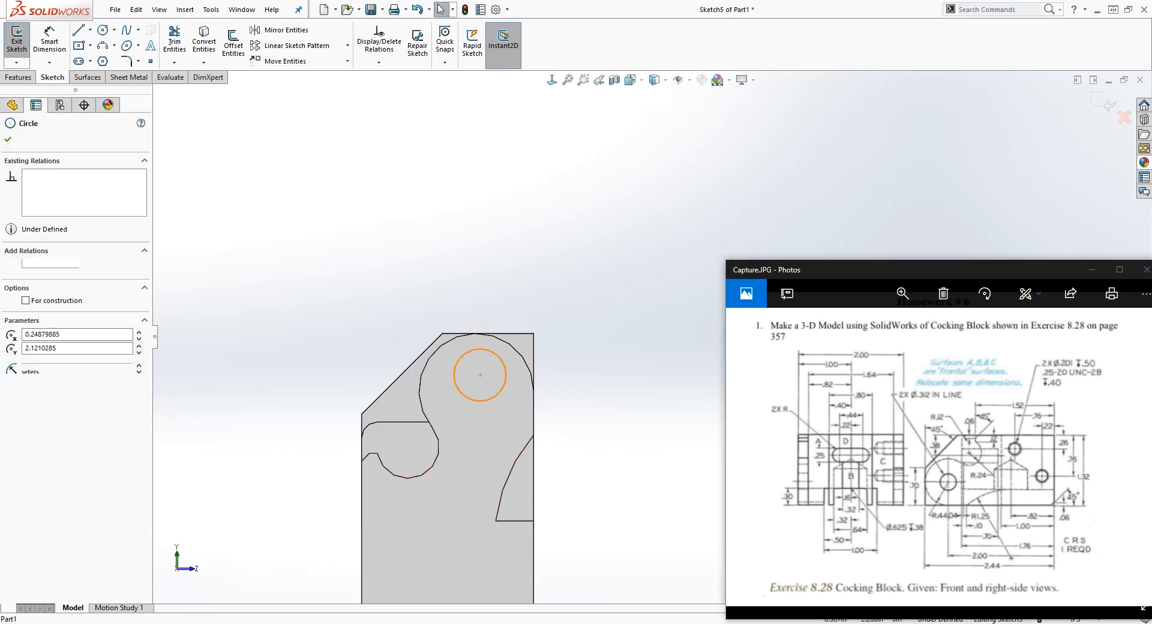
{"action": "left_click", "coordinate": [511, 354], "text": "ctrl"}
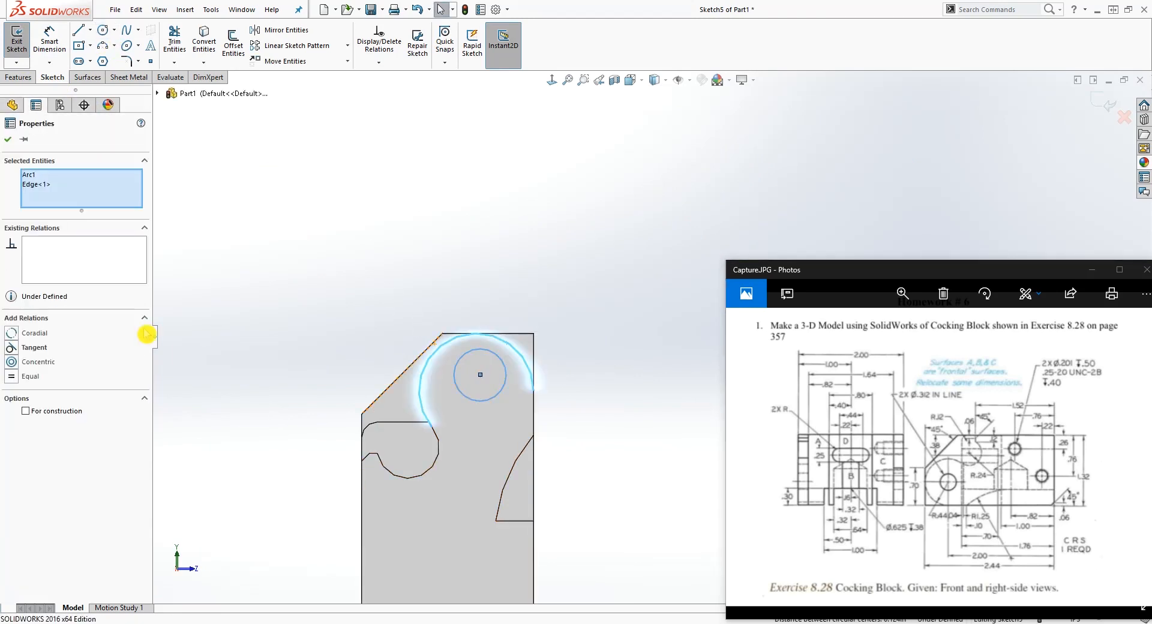
{"action": "left_click", "coordinate": [13, 362]}
{"action": "left_click", "coordinate": [565, 448]}
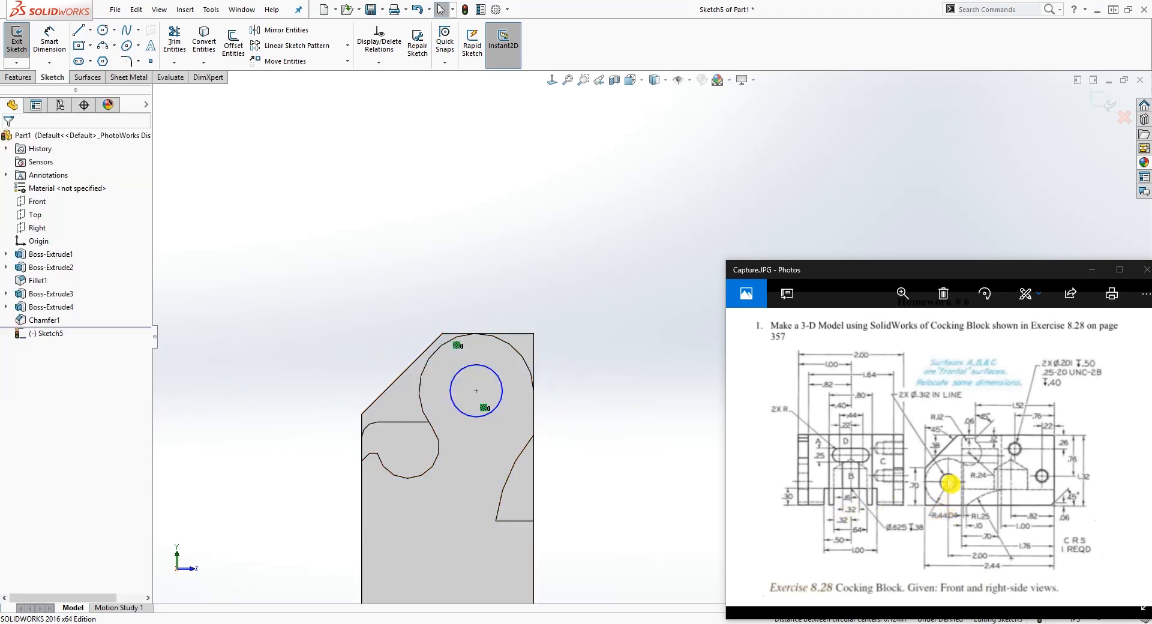
Dimension the circle's diameter as 0.312 in.
{"action": "right_click_drag", "start_coordinate": [609, 461], "coordinate": [606, 420]}
{"action": "left_click", "coordinate": [500, 380]}
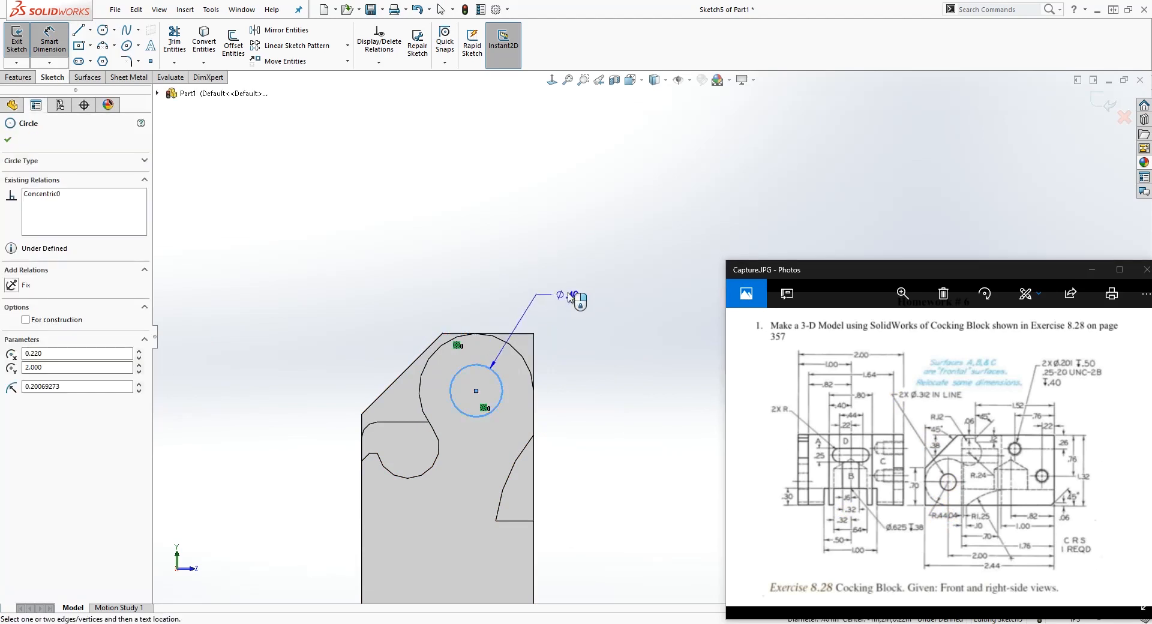
{"action": "left_click", "coordinate": [571, 293]}
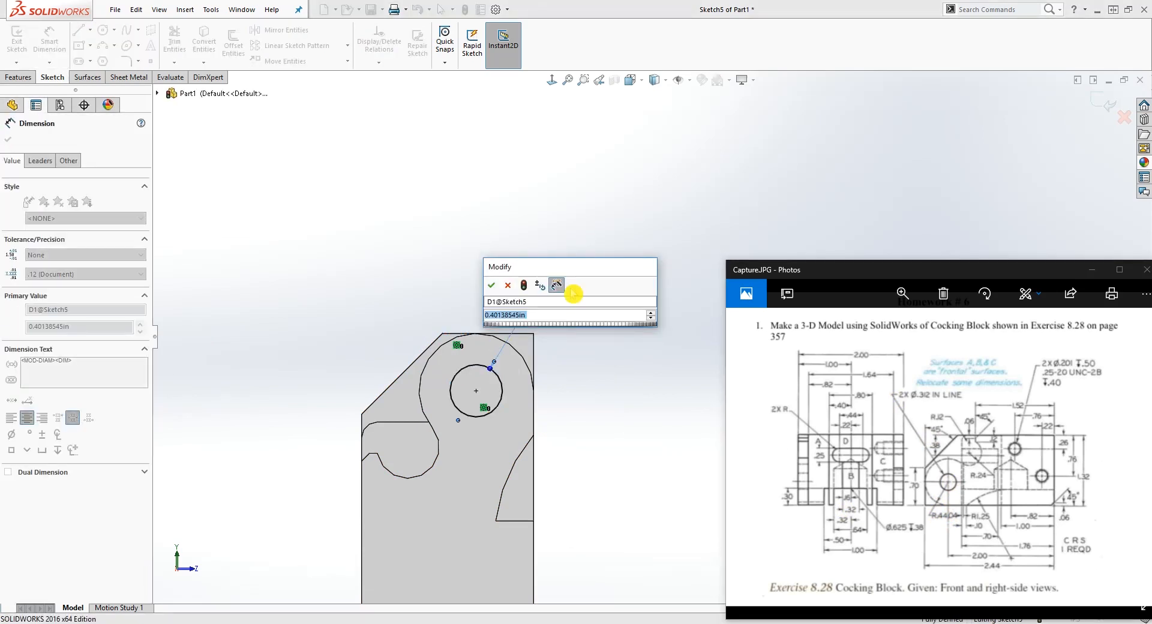
{"action": "type", "text": ".312"}
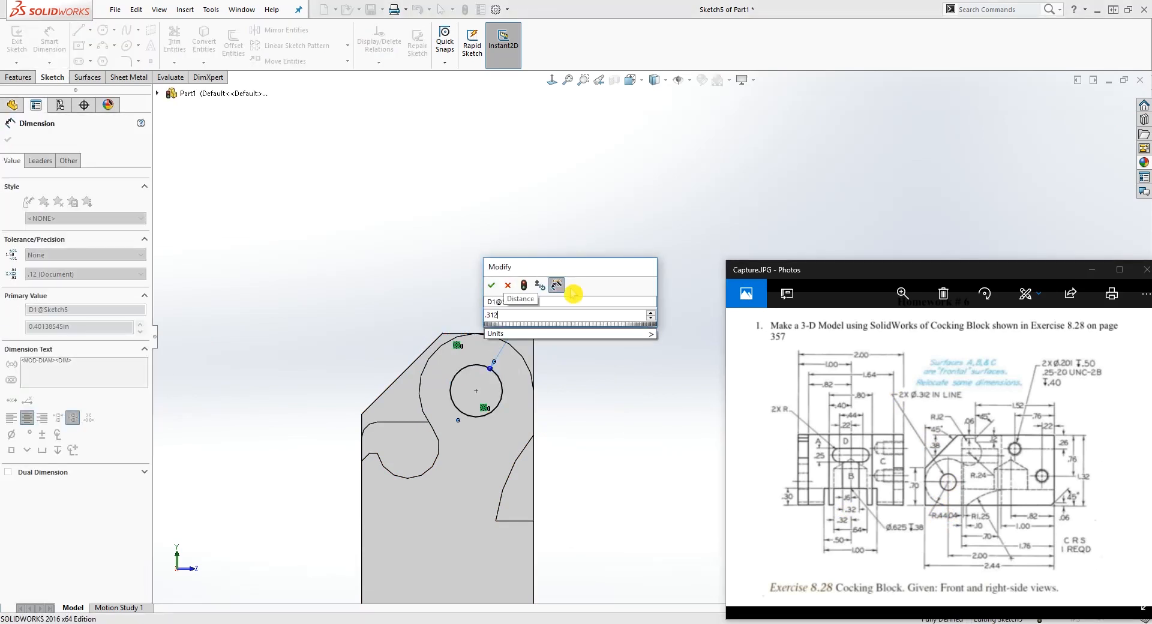
{"action": "key", "text": "Return"}
{"action": "key", "text": "Escape"}
Cut the 0.312 in circle Through All to make the in-line holes in both side flanges.
{"action": "middle_click_drag", "start_coordinate": [360, 283], "coordinate": [220, 180]}
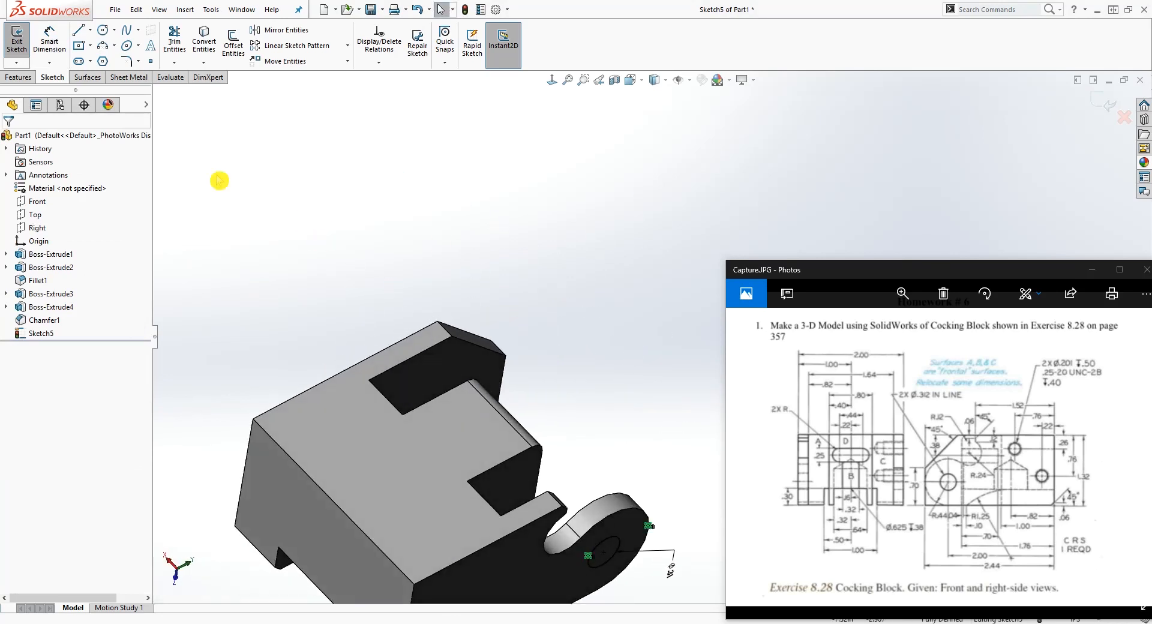
{"action": "left_click", "coordinate": [18, 77]}
{"action": "left_click", "coordinate": [182, 45]}
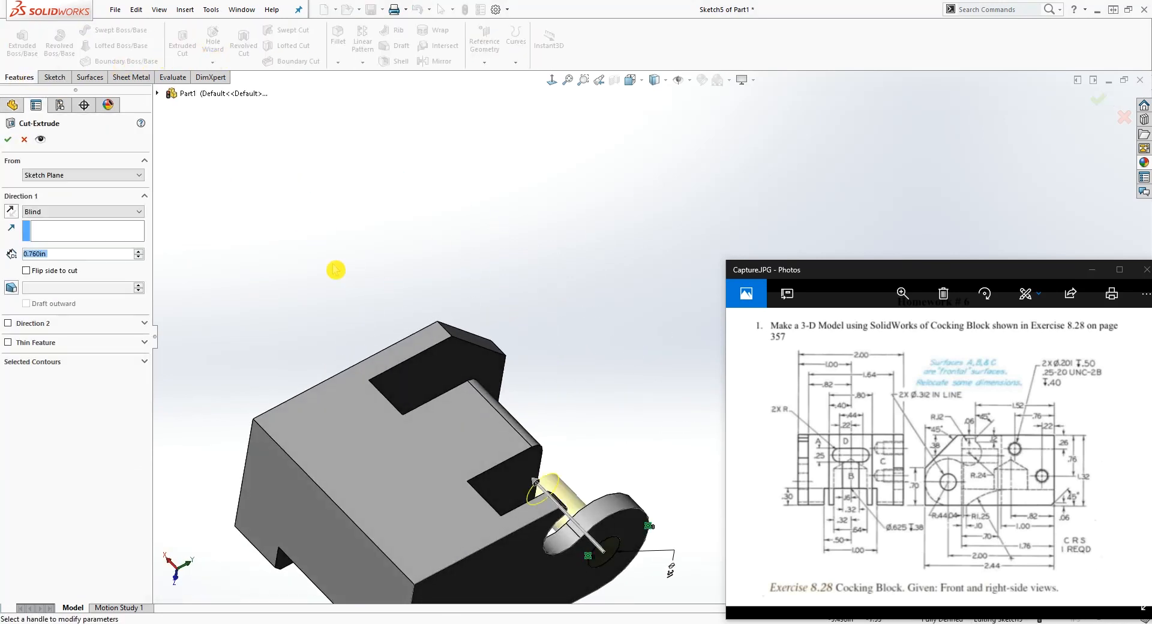
{"action": "left_click", "coordinate": [116, 212]}
{"action": "left_click", "coordinate": [60, 229]}
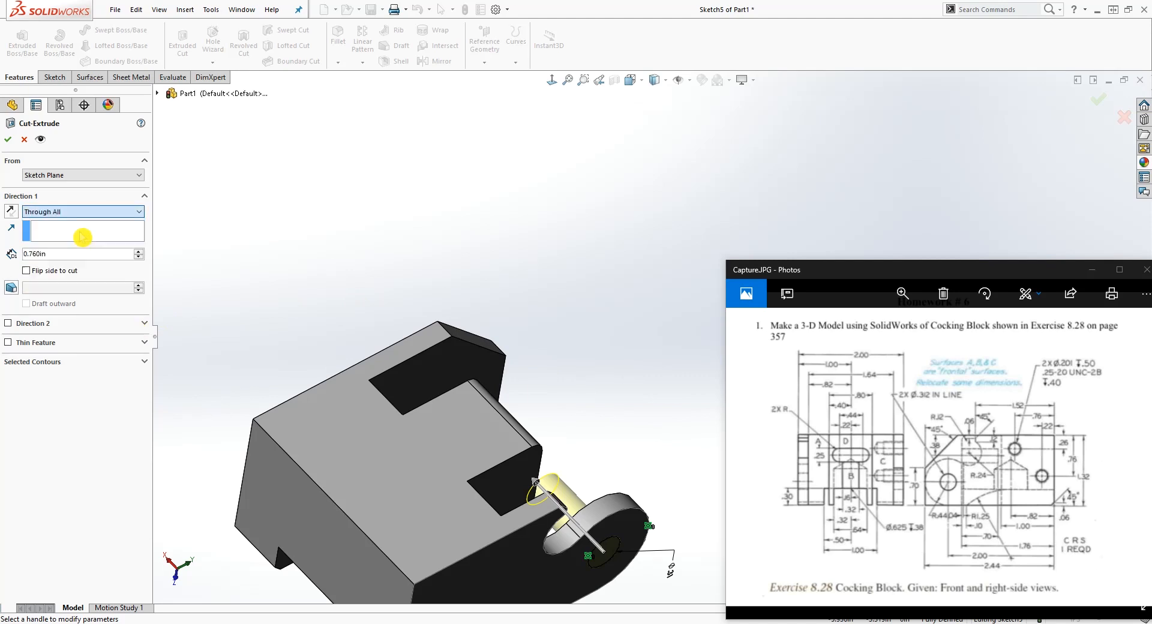
{"action": "left_click", "coordinate": [8, 139]}
{"action": "middle_click_drag", "start_coordinate": [327, 469], "coordinate": [436, 512]}
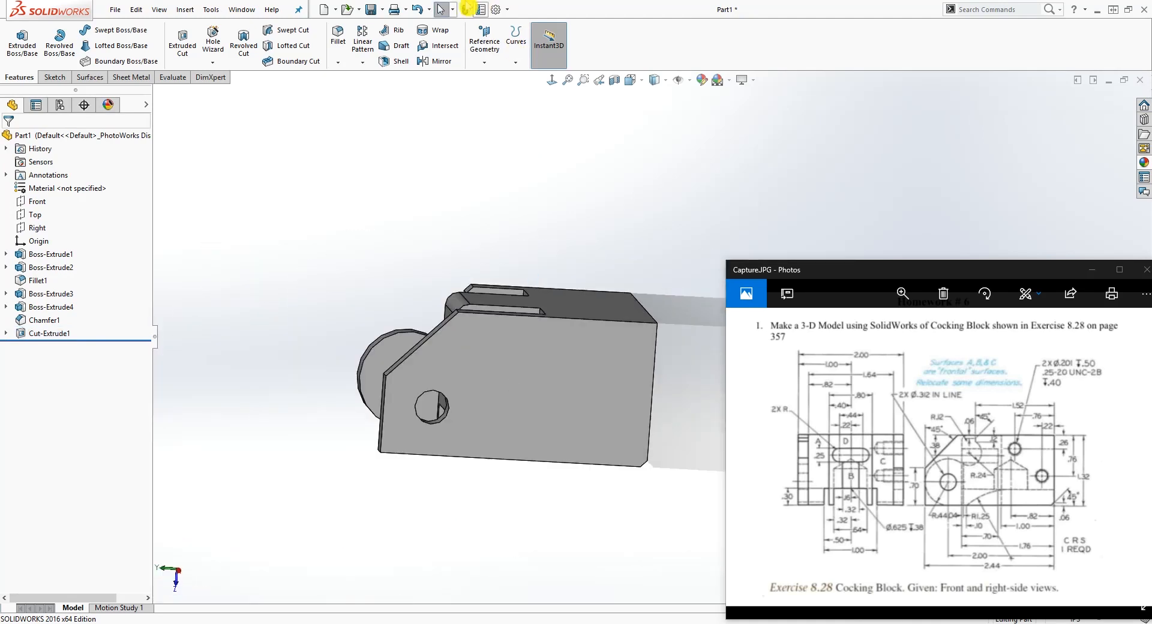
Raise the document's shaded and draft image quality to a deviation of about 0.001 in.
{"action": "left_click", "coordinate": [495, 9]}
{"action": "left_click", "coordinate": [289, 108]}
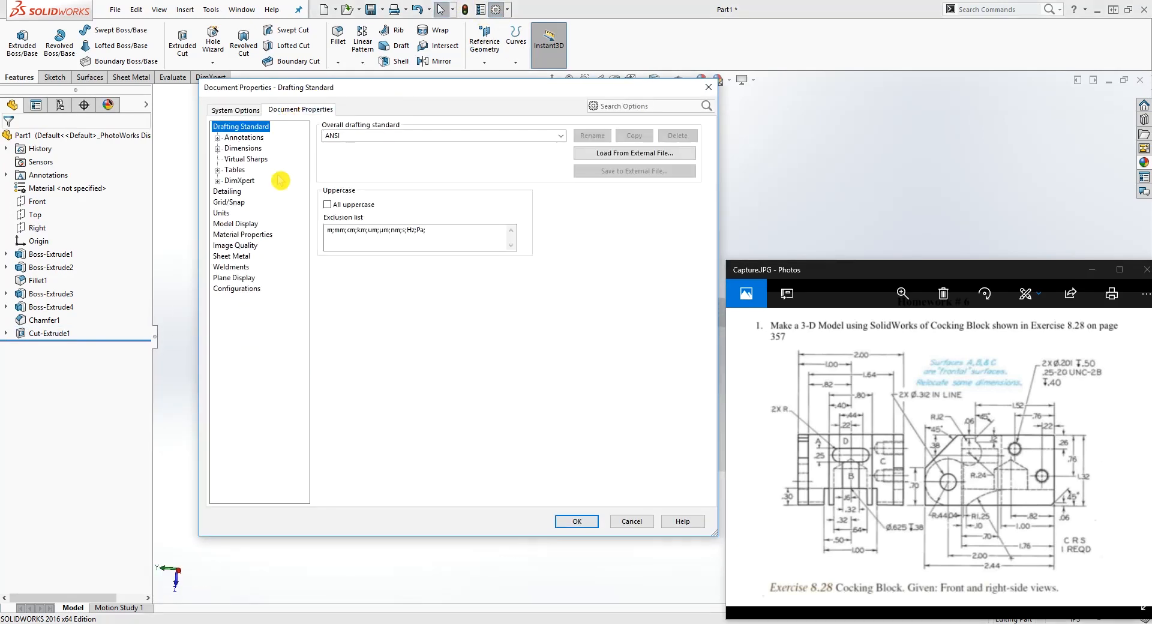
{"action": "left_click", "coordinate": [237, 249]}
{"action": "left_click_drag", "start_coordinate": [365, 155], "coordinate": [523, 158]}
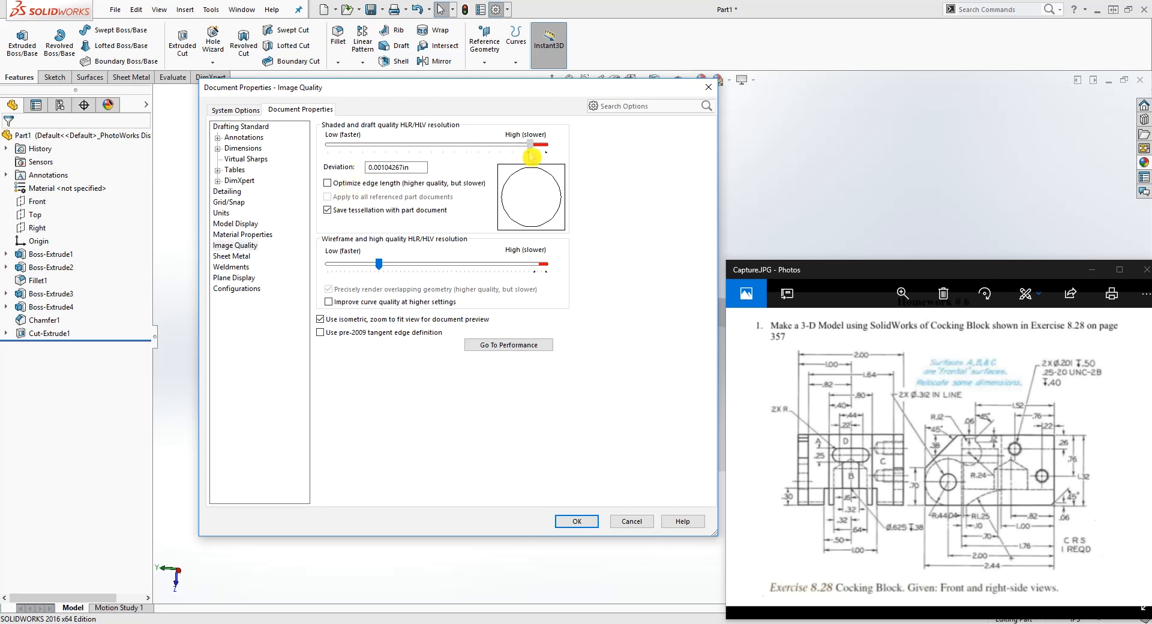
{"action": "left_click", "coordinate": [577, 521]}
{"action": "middle_click_drag", "start_coordinate": [580, 526], "coordinate": [548, 352]}
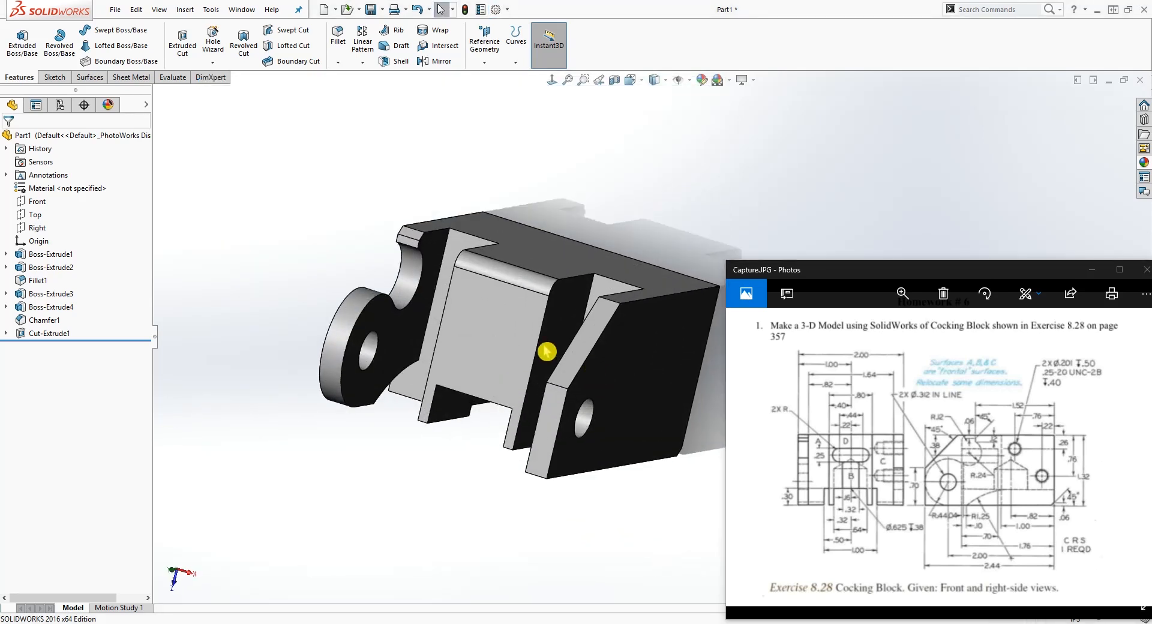
On the central block's front face, sketch a horizontal straight slot about 0.30 in between centres and 0.16 in wide near the upper edge.
{"action": "left_click", "coordinate": [504, 327]}
{"action": "middle_click_drag", "start_coordinate": [609, 399], "coordinate": [581, 420]}
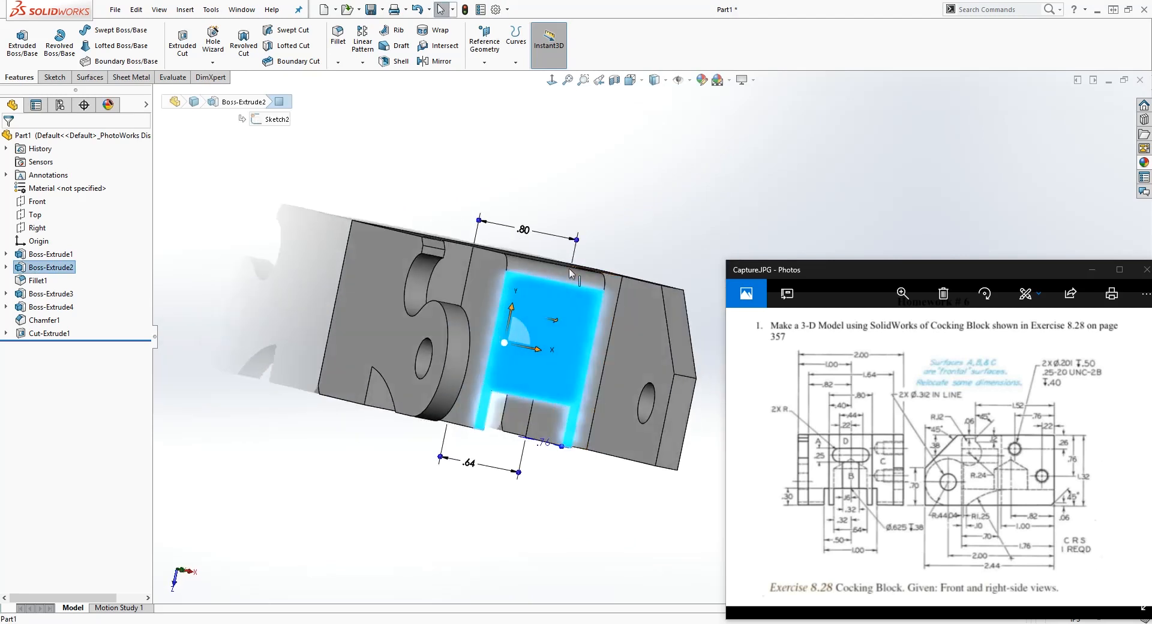
{"action": "left_click", "coordinate": [551, 81]}
{"action": "scroll", "coordinate": [1007, 175], "scroll_direction": "up", "scroll_amount": 2}
{"action": "scroll", "coordinate": [1007, 175], "scroll_direction": "down", "scroll_amount": 3}
{"action": "scroll", "coordinate": [632, 370], "scroll_direction": "up", "scroll_amount": 3}
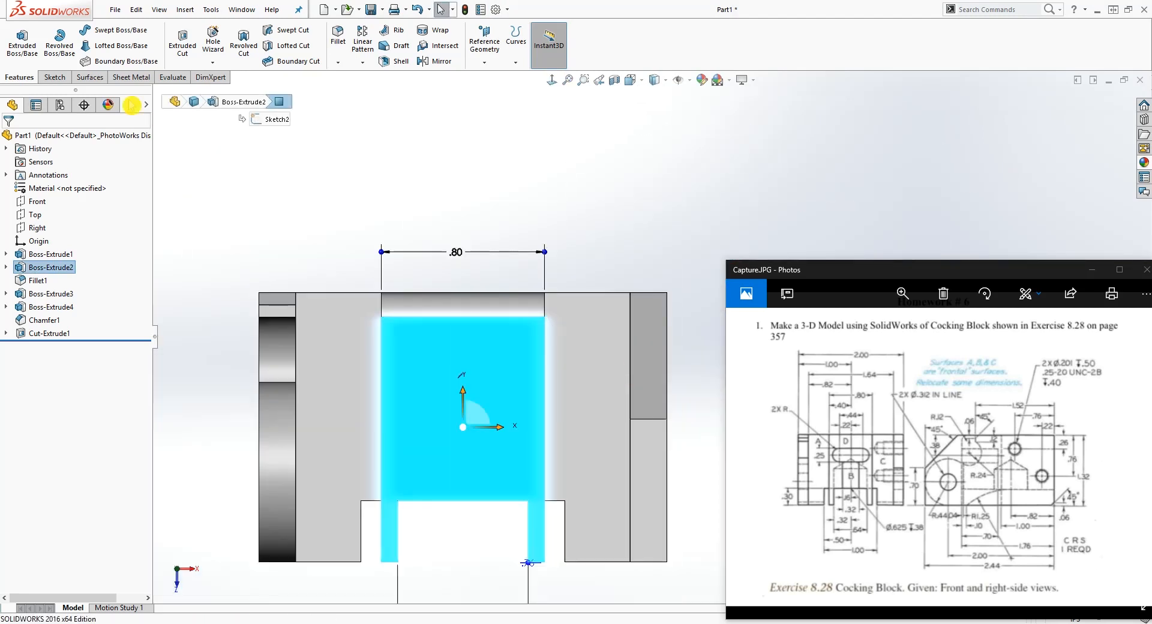
{"action": "left_click", "coordinate": [55, 83]}
{"action": "left_click", "coordinate": [18, 37]}
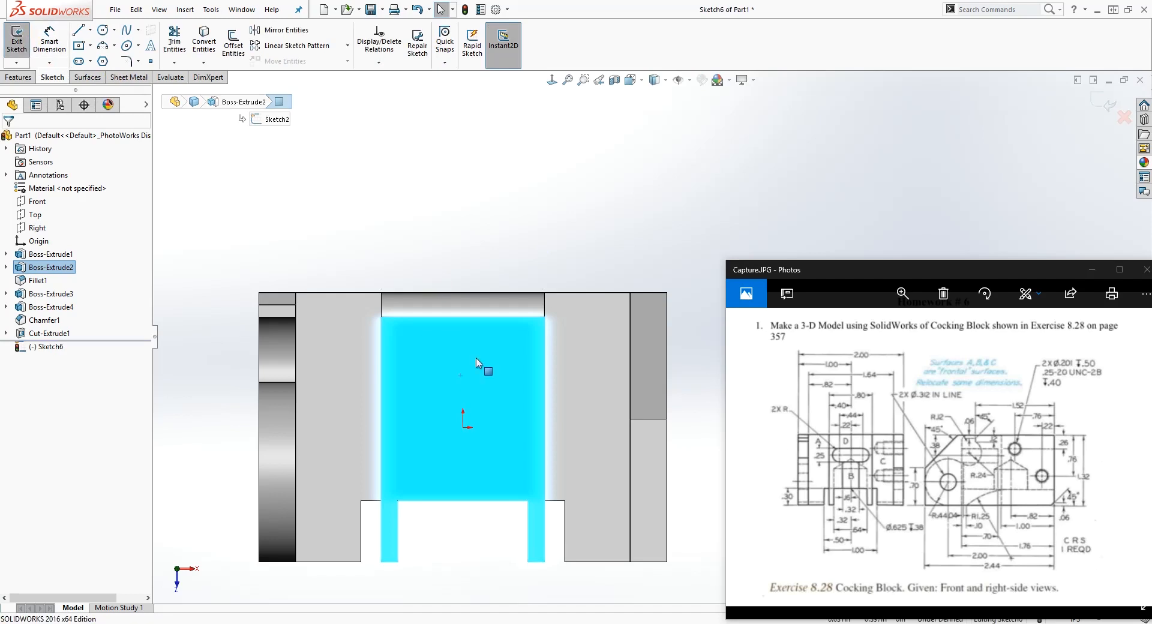
{"action": "left_click", "coordinate": [79, 61]}
{"action": "left_click", "coordinate": [425, 305]}
{"action": "left_click", "coordinate": [498, 305]}
{"action": "left_click", "coordinate": [502, 325]}
{"action": "key", "text": "Escape"}
Align the slot's centre point vertically with the origin.
{"action": "left_click", "coordinate": [461, 306]}
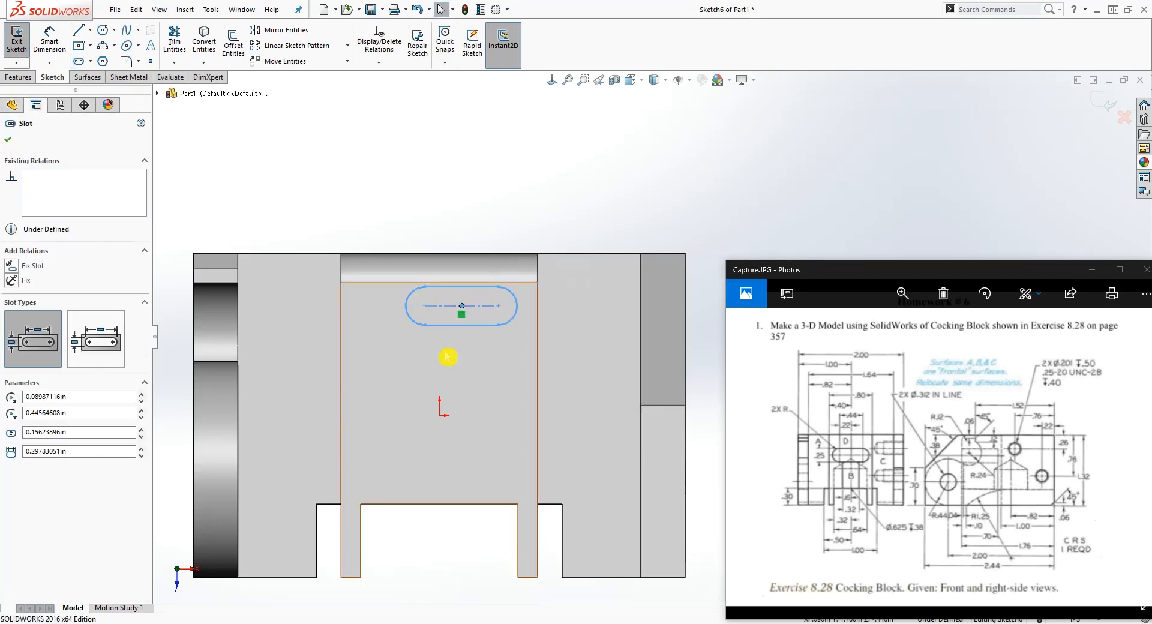
{"action": "left_click", "coordinate": [440, 415], "text": "ctrl"}
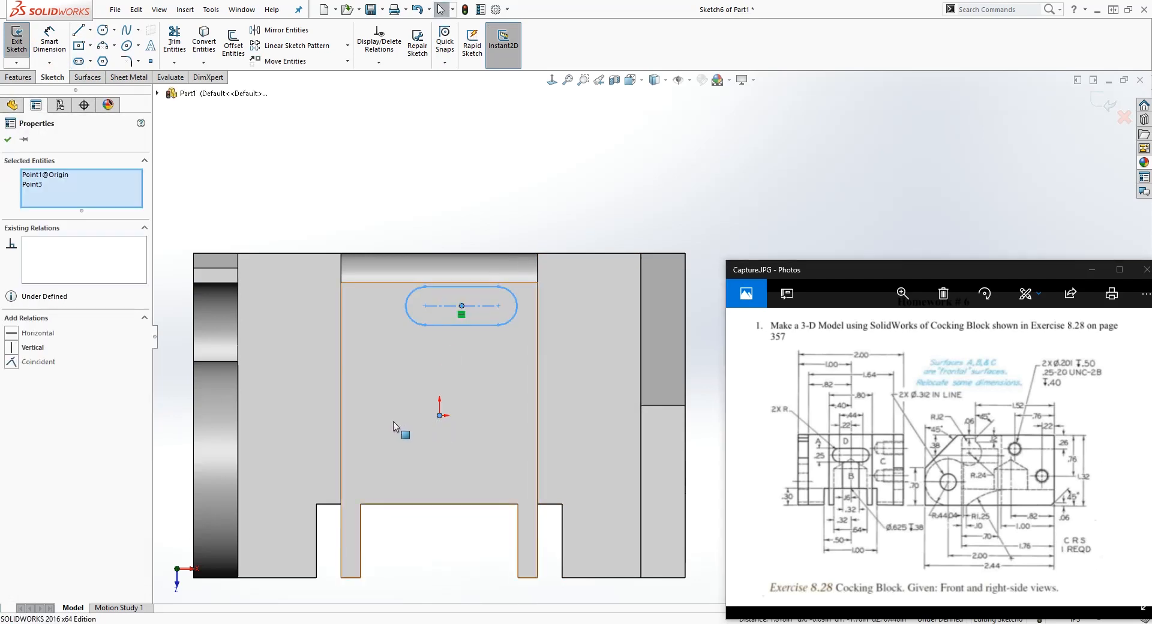
{"action": "left_click", "coordinate": [19, 354]}
{"action": "key", "text": "Escape"}
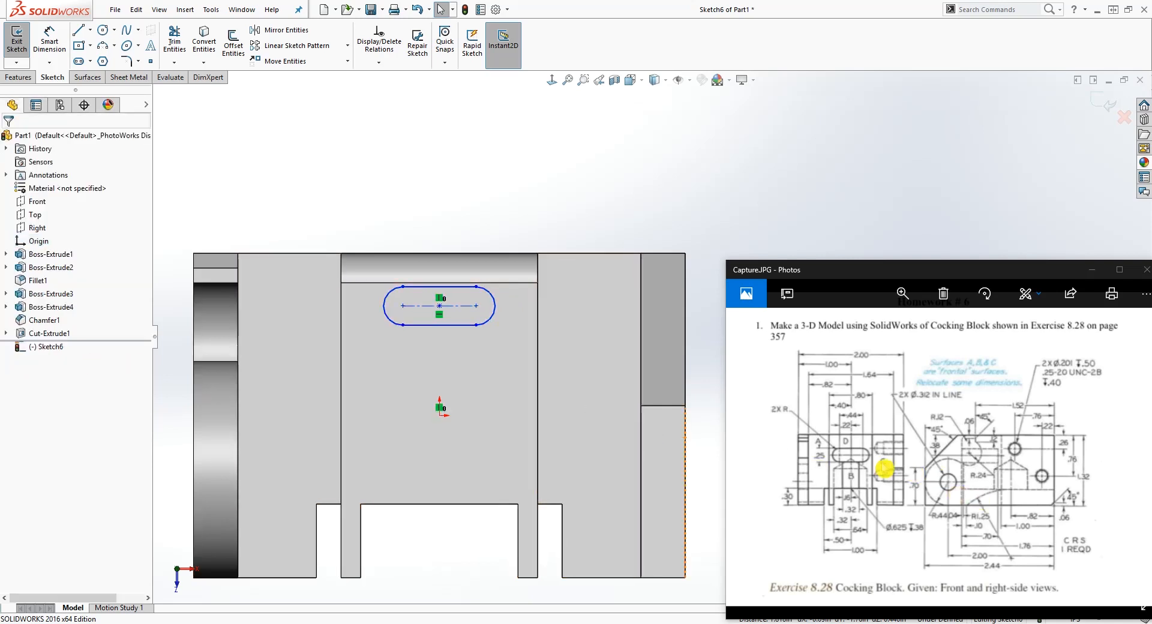
Dimension the slot's width at 0.25 in and move the slot slightly lower on the central block's face.
{"action": "right_click_drag", "start_coordinate": [430, 441], "coordinate": [427, 303]}
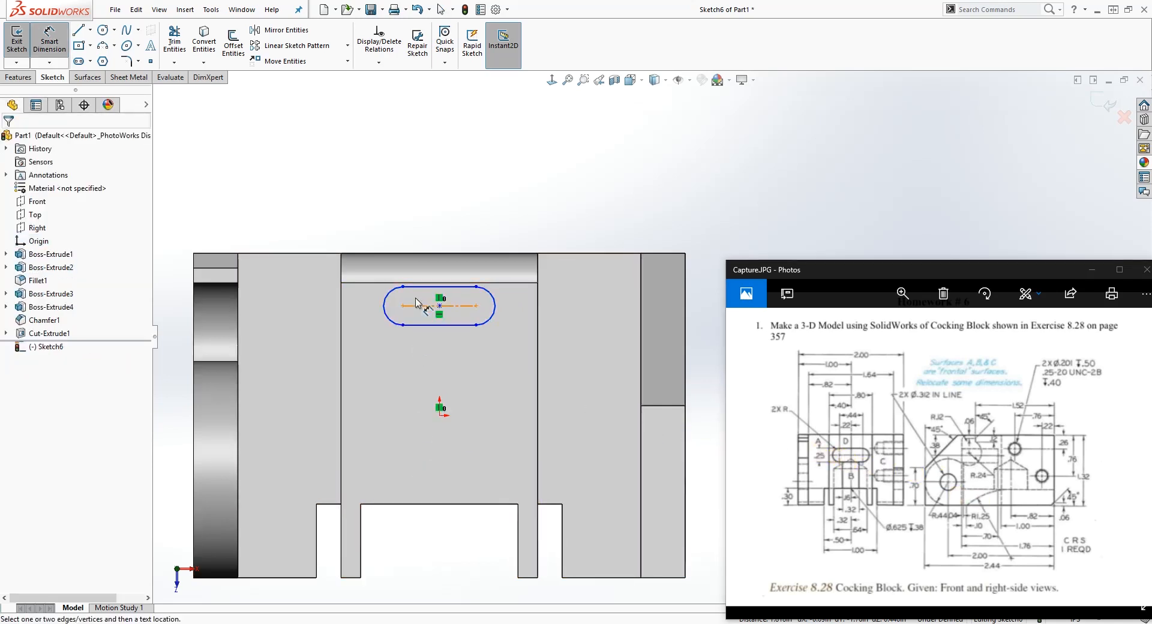
{"action": "left_click", "coordinate": [423, 292]}
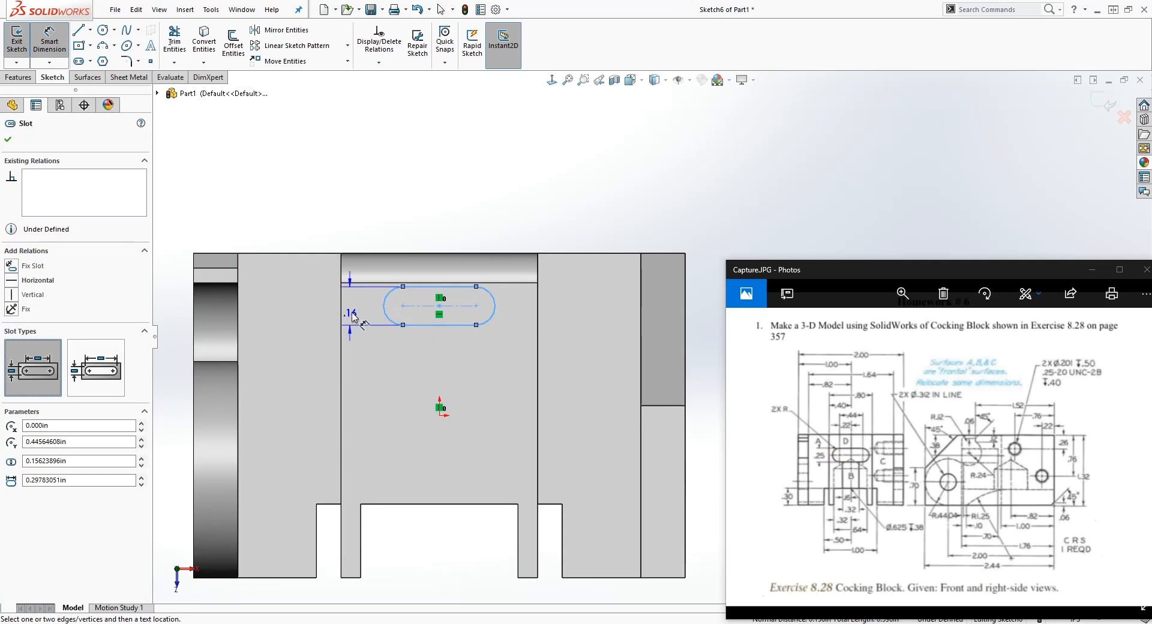
{"action": "left_click", "coordinate": [354, 316]}
{"action": "type", "text": ".25"}
{"action": "key", "text": "Return"}
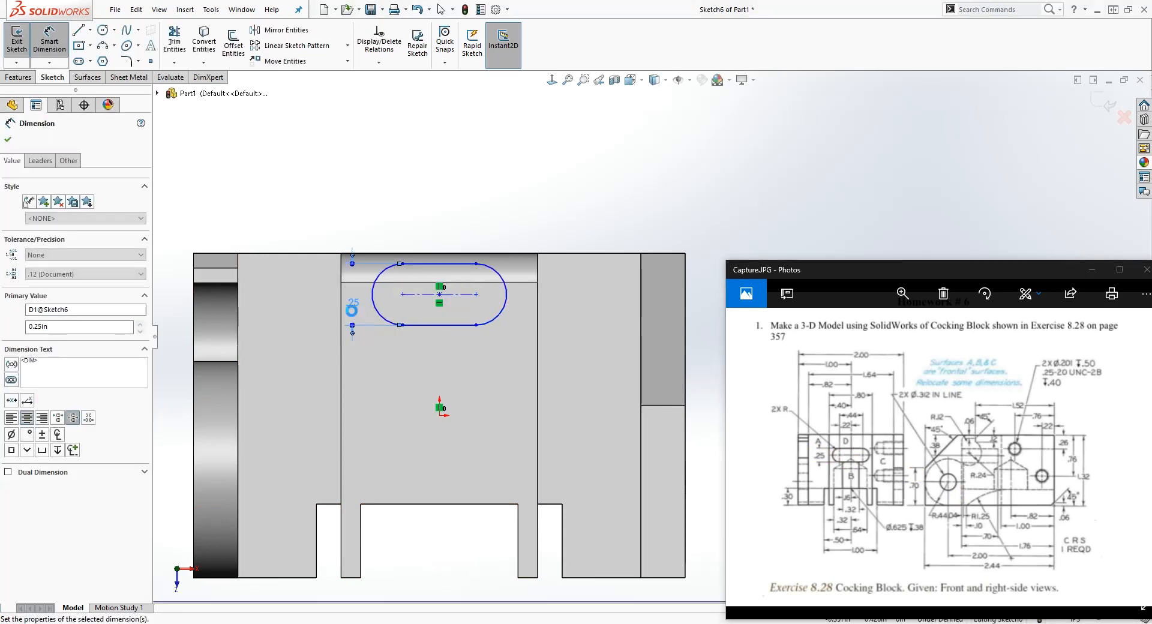
{"action": "key", "text": "Escape"}
{"action": "left_click_drag", "start_coordinate": [441, 300], "coordinate": [444, 333]}
{"action": "key", "text": "Escape"}
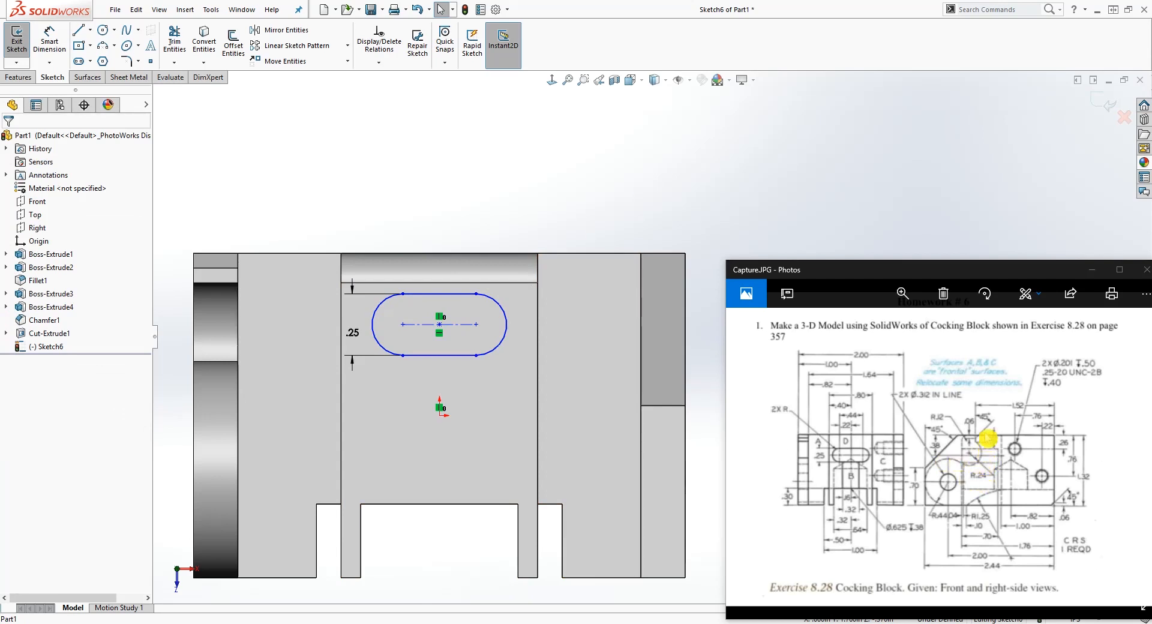
Dimension the slot's centreline 0.38 in below the part's top edge.
{"action": "right_click_drag", "start_coordinate": [642, 484], "coordinate": [627, 425]}
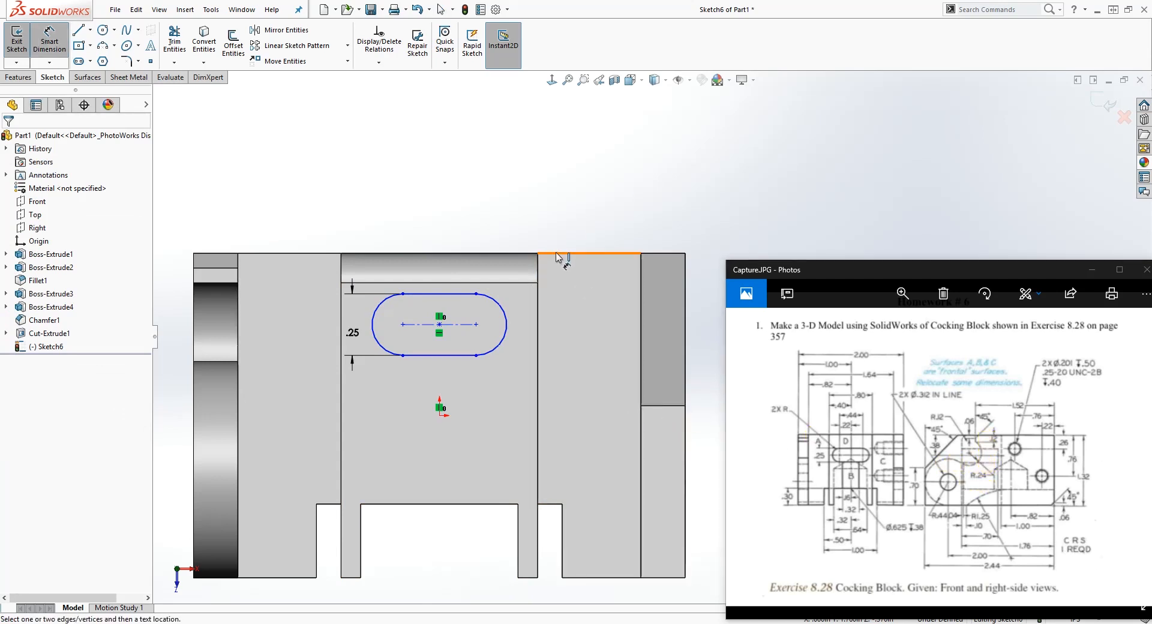
{"action": "left_click", "coordinate": [677, 254]}
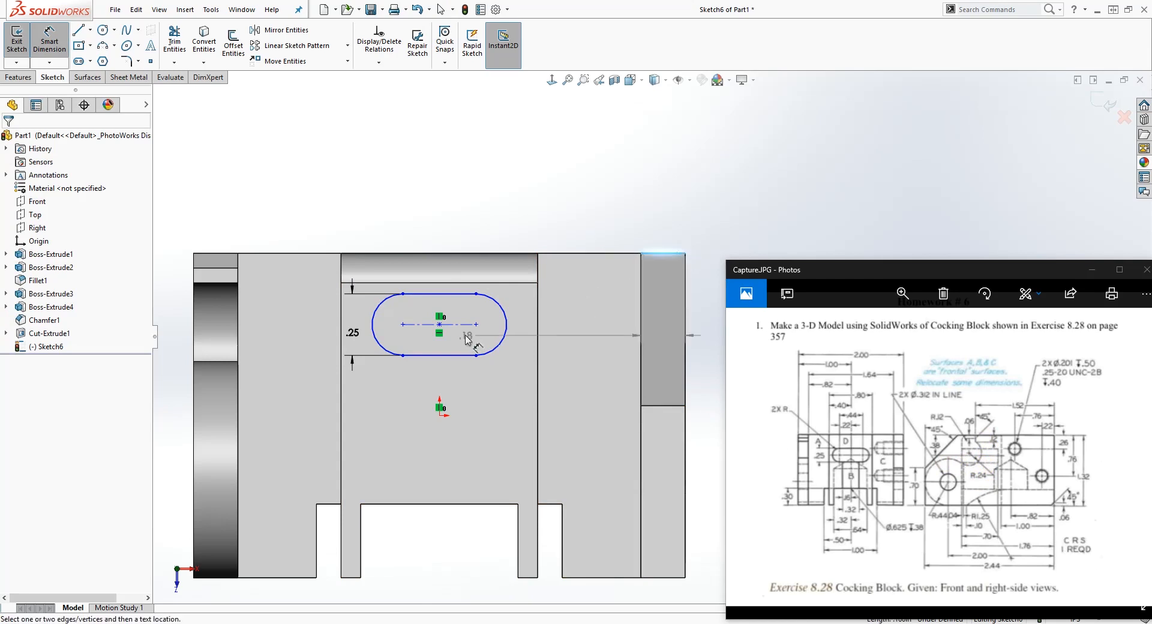
{"action": "left_click", "coordinate": [465, 324]}
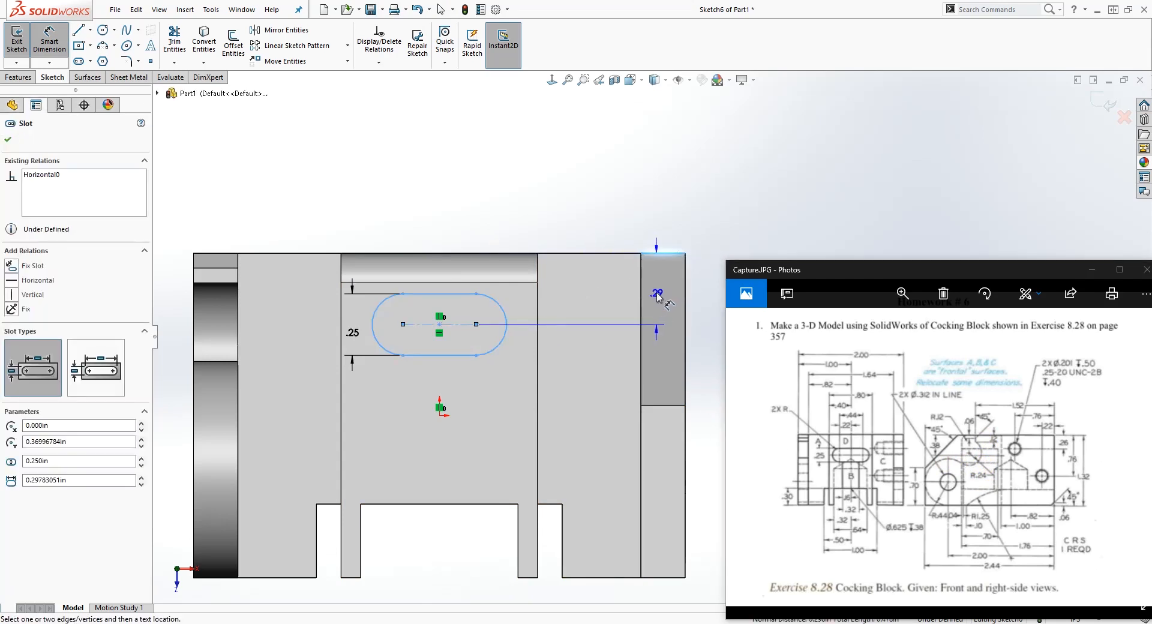
{"action": "left_click", "coordinate": [658, 298]}
{"action": "type", "text": ".38"}
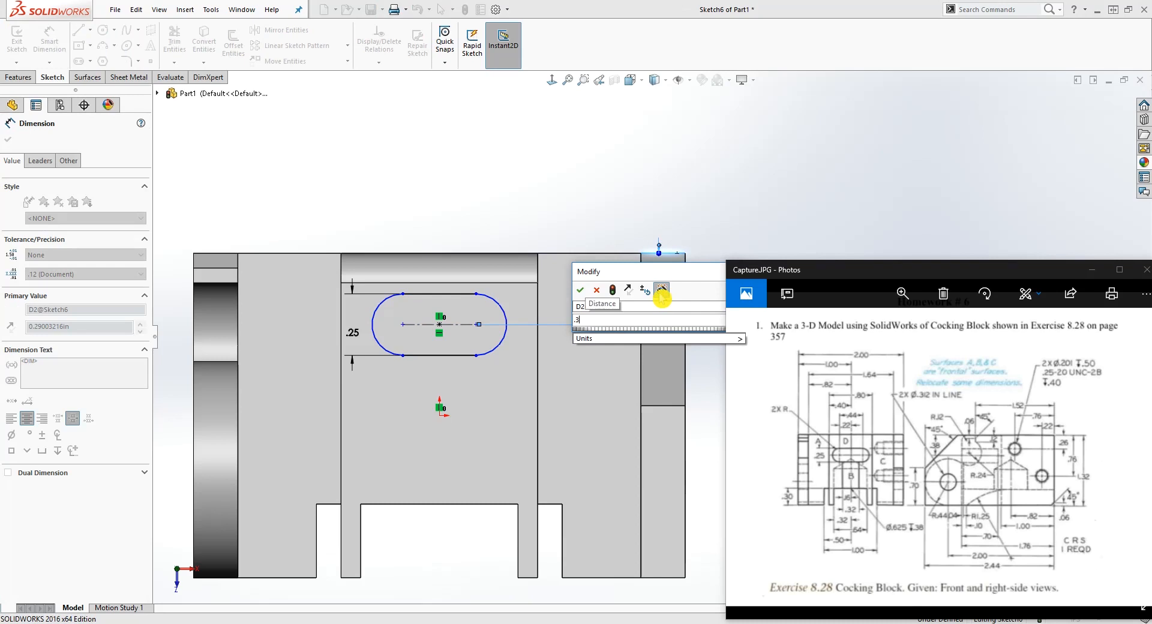
{"action": "key", "text": "Return"}
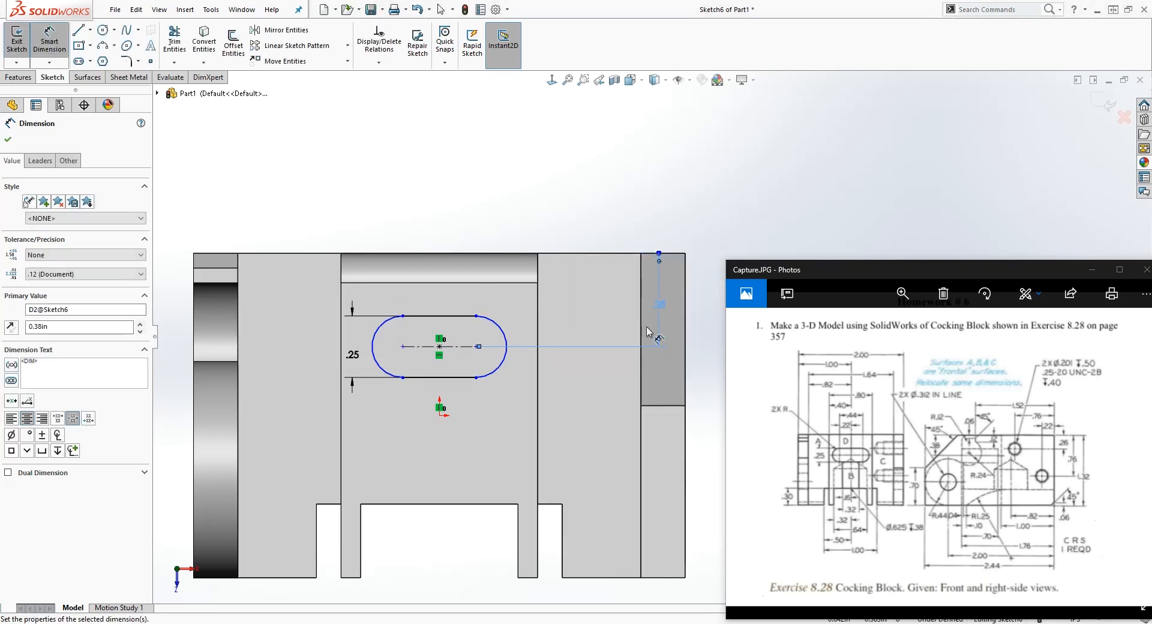
{"action": "key", "text": "Escape"}
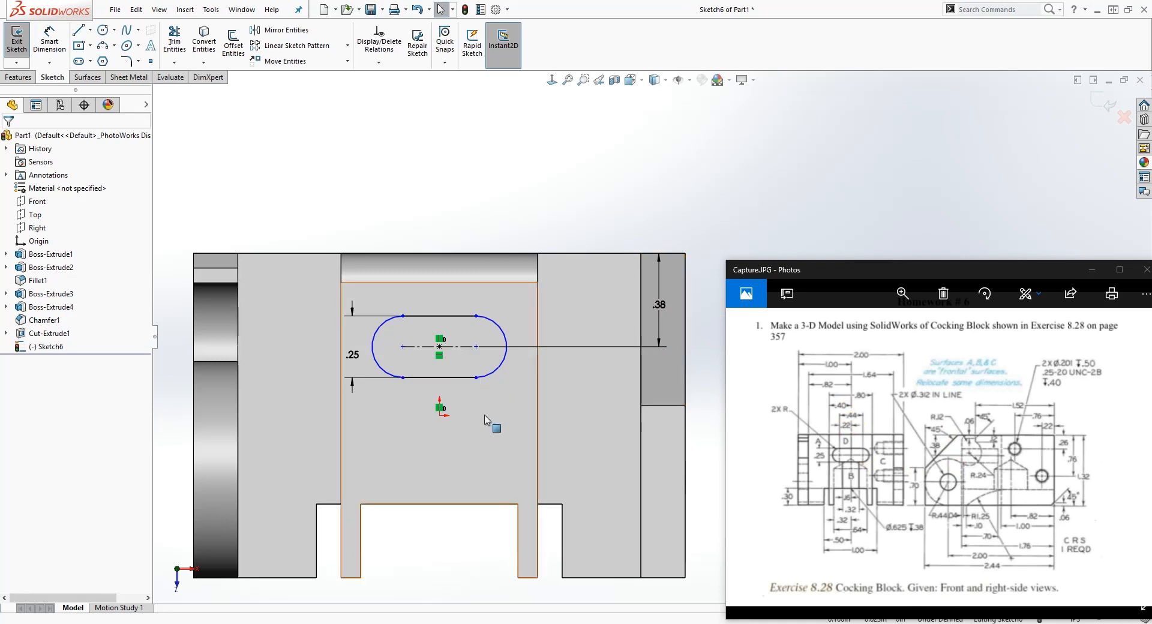
Dimension the slot's centre-to-centre length at 0.44 in.
{"action": "right_click_drag", "start_coordinate": [460, 382], "coordinate": [450, 316]}
{"action": "left_click", "coordinate": [450, 347]}
{"action": "left_click", "coordinate": [451, 240]}
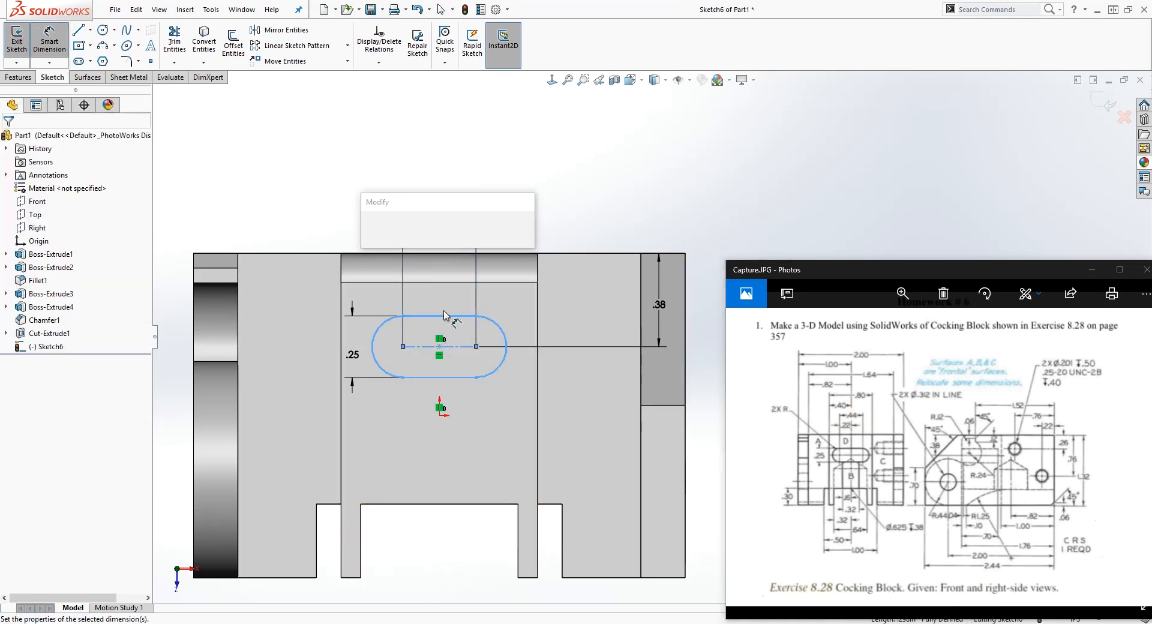
{"action": "type", "text": ".44"}
{"action": "key", "text": "Return"}
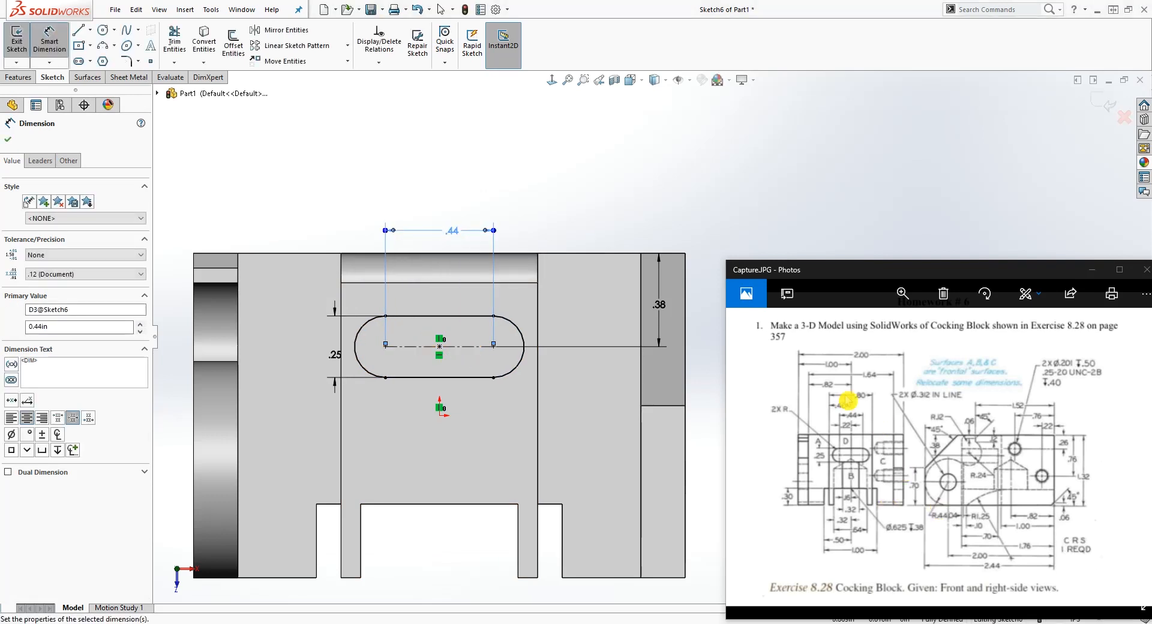
{"action": "key", "text": "Escape"}
Extrude-cut the slot sketch into the central block as a blind cut 0.70 in deep.
{"action": "middle_click_drag", "start_coordinate": [649, 402], "coordinate": [217, 246]}
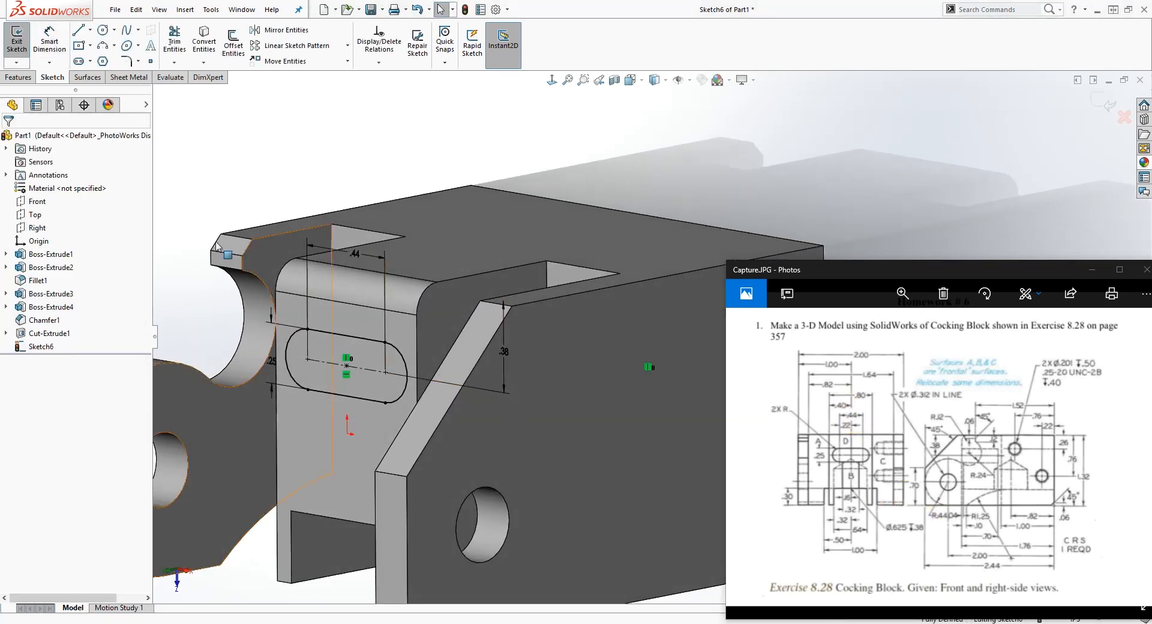
{"action": "left_click", "coordinate": [18, 77]}
{"action": "left_click", "coordinate": [180, 52]}
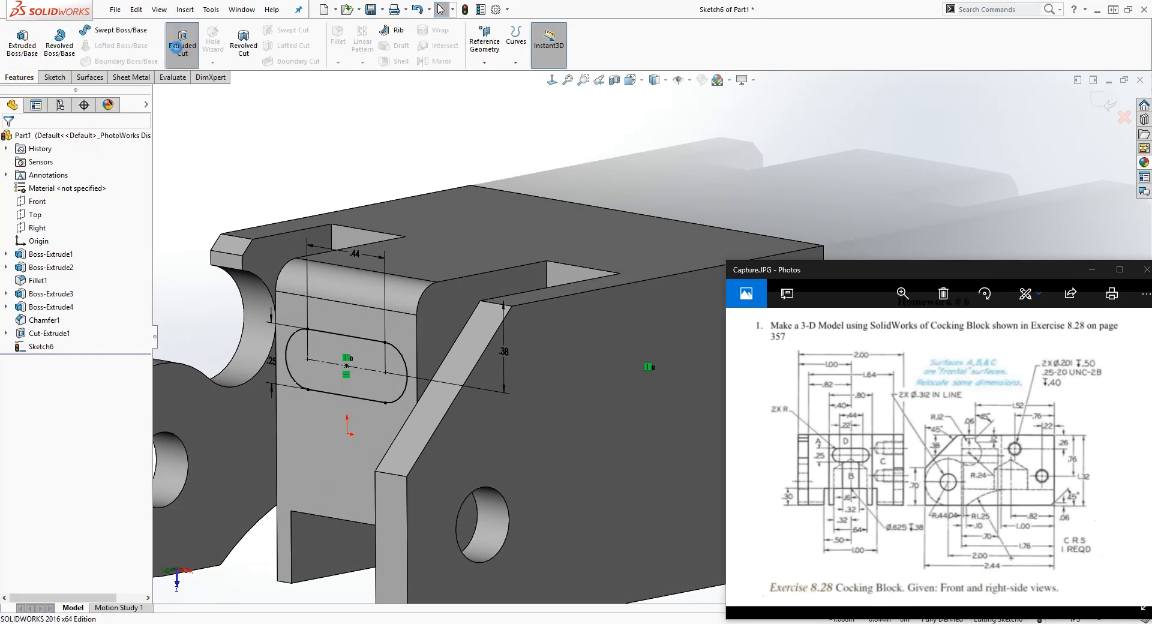
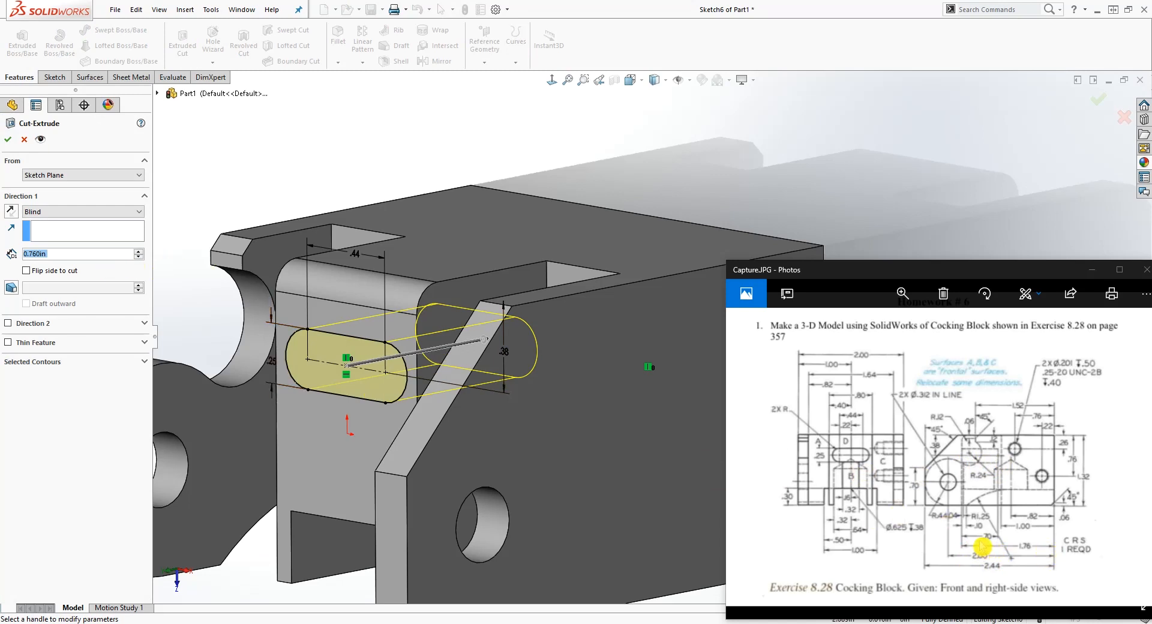
{"action": "type", "text": ".7"}
{"action": "key", "text": "Return"}
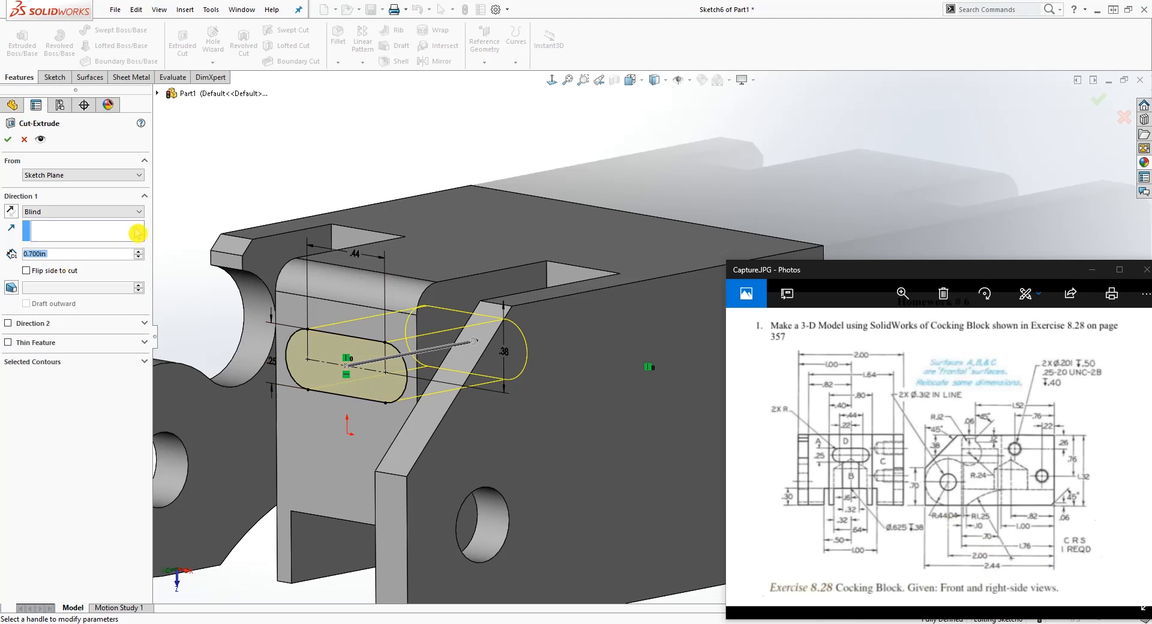
{"action": "left_click", "coordinate": [10, 141]}
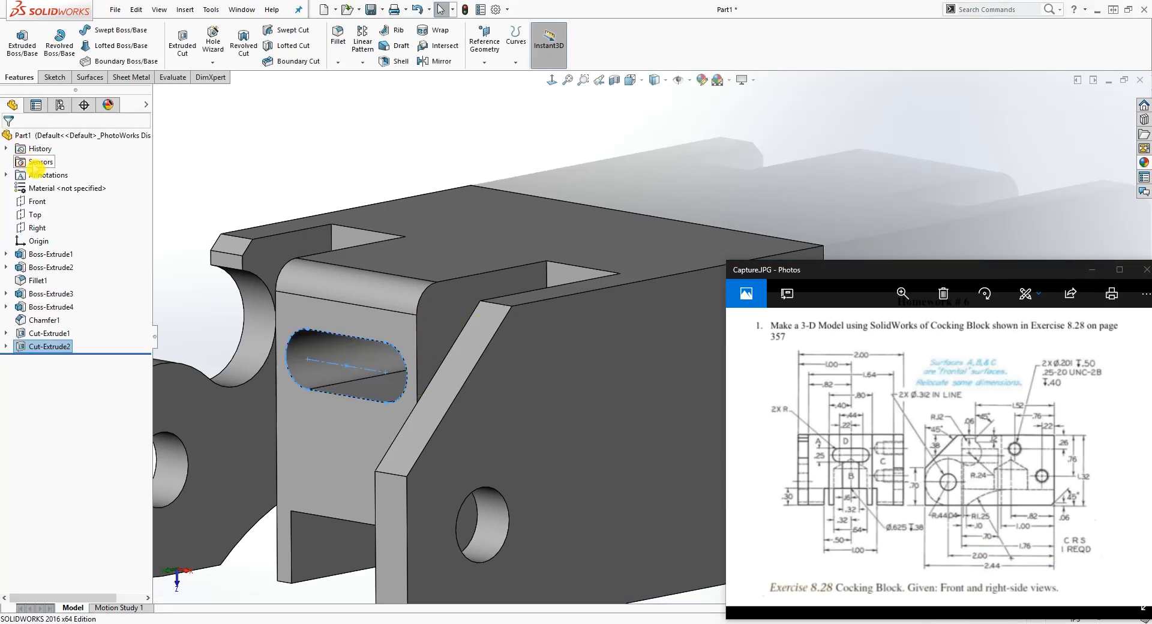
{"action": "scroll", "coordinate": [387, 391], "scroll_direction": "up", "scroll_amount": 2}
{"action": "key", "text": "Escape"}
On the central block's front face, sketch a centre rectangle about 0.26 in wide and 0.44 in high below the slot.
{"action": "scroll", "coordinate": [504, 289], "scroll_direction": "up", "scroll_amount": 1}
{"action": "middle_click_drag", "start_coordinate": [504, 289], "coordinate": [565, 113]}
{"action": "key", "text": "ctrl+5"}
{"action": "scroll", "coordinate": [576, 432], "scroll_direction": "down", "scroll_amount": 3}
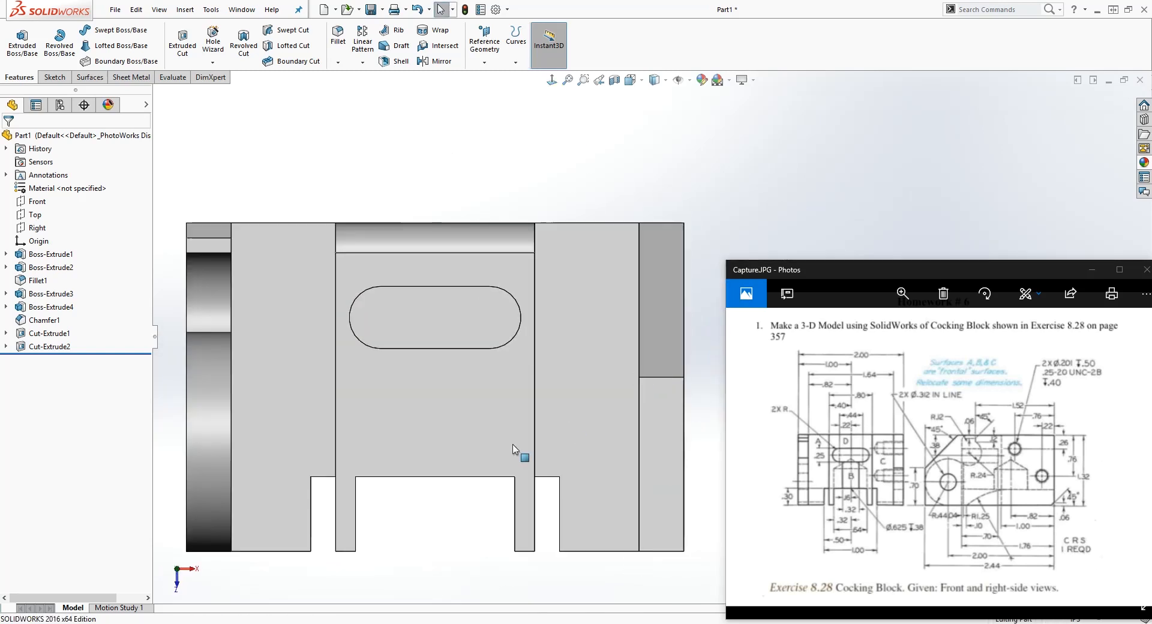
{"action": "left_click", "coordinate": [462, 402]}
{"action": "left_click", "coordinate": [52, 76]}
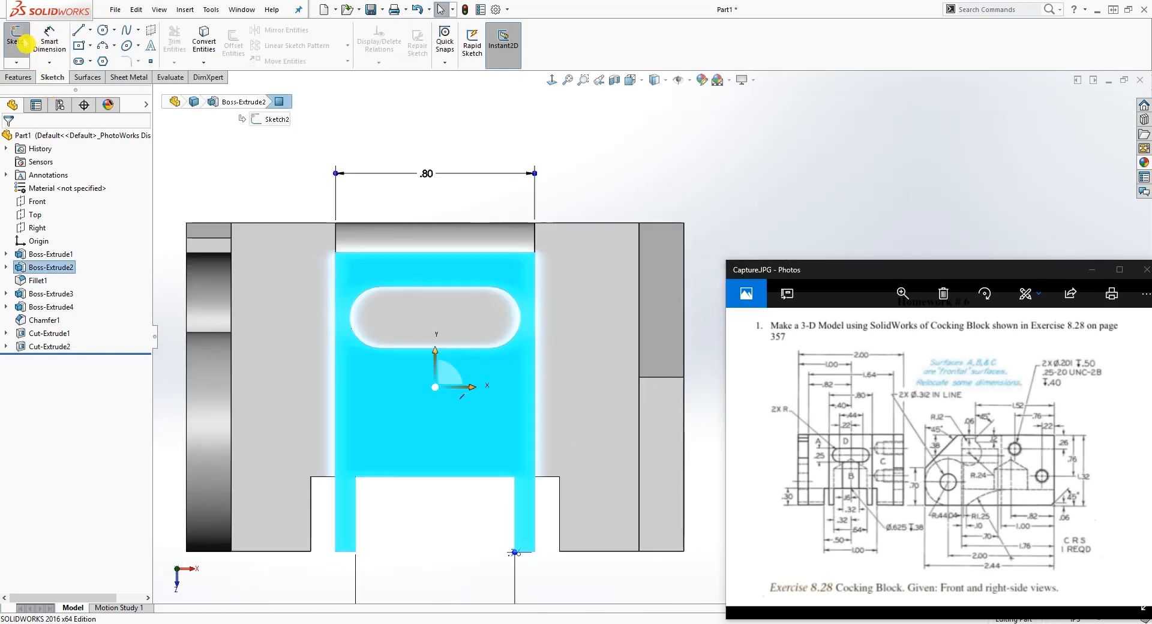
{"action": "left_click", "coordinate": [17, 40]}
{"action": "left_click", "coordinate": [79, 45]}
{"action": "scroll", "coordinate": [438, 396], "scroll_direction": "down", "scroll_amount": 1}
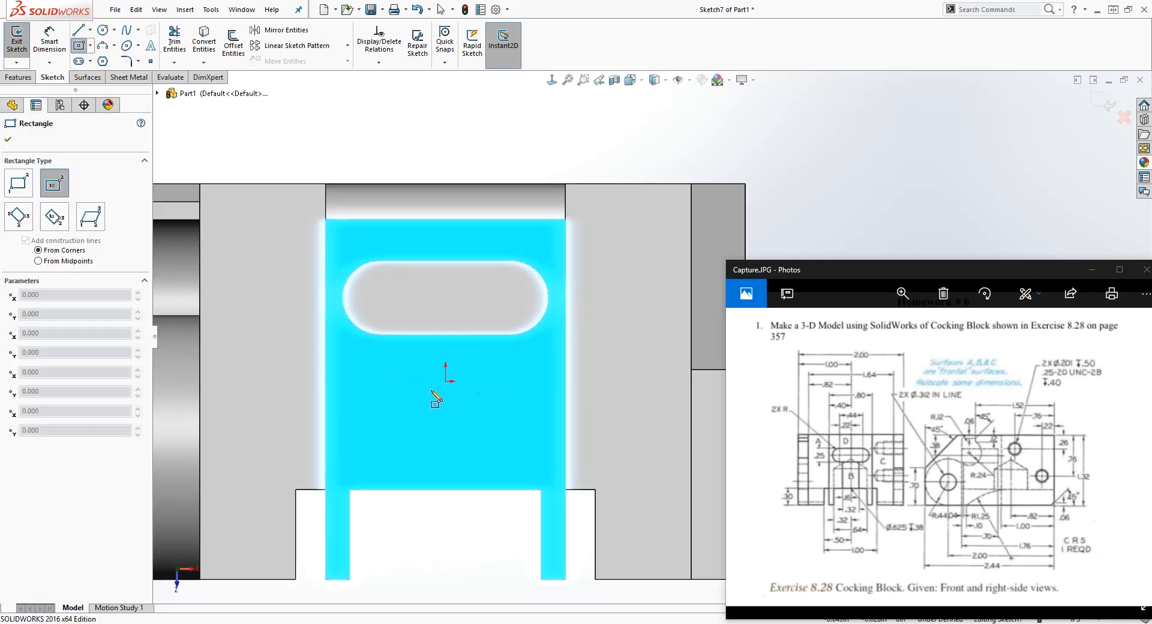
{"action": "left_click", "coordinate": [435, 393]}
{"action": "left_click", "coordinate": [474, 460]}
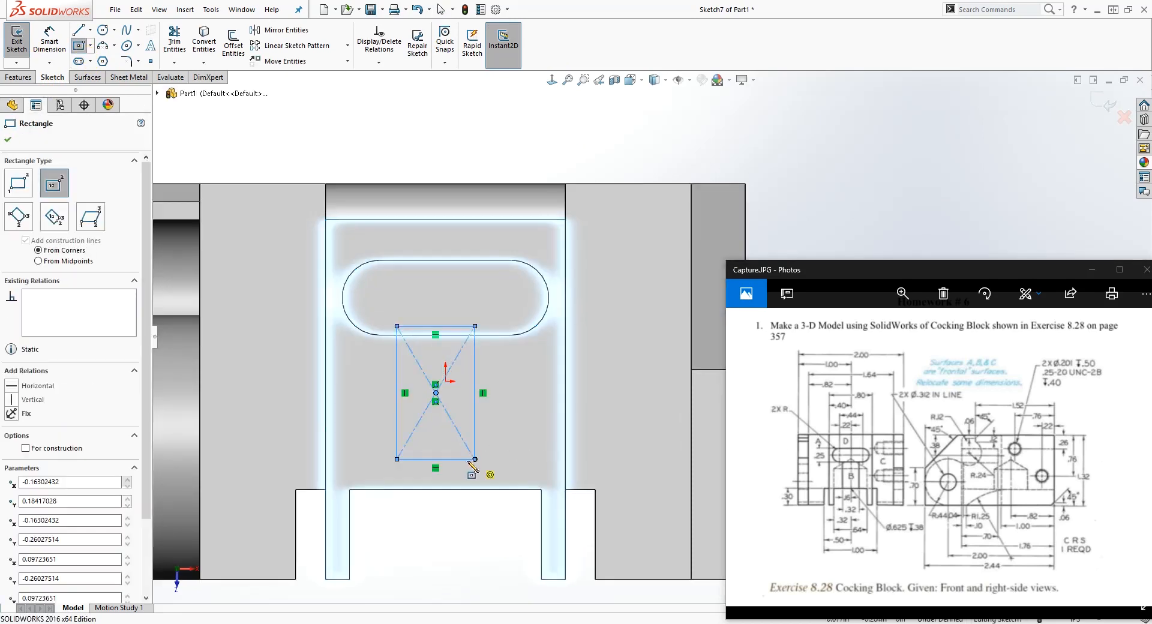
{"action": "key", "text": "Escape"}
Align the rectangle's centre point vertically with the origin.
{"action": "left_click", "coordinate": [436, 393]}
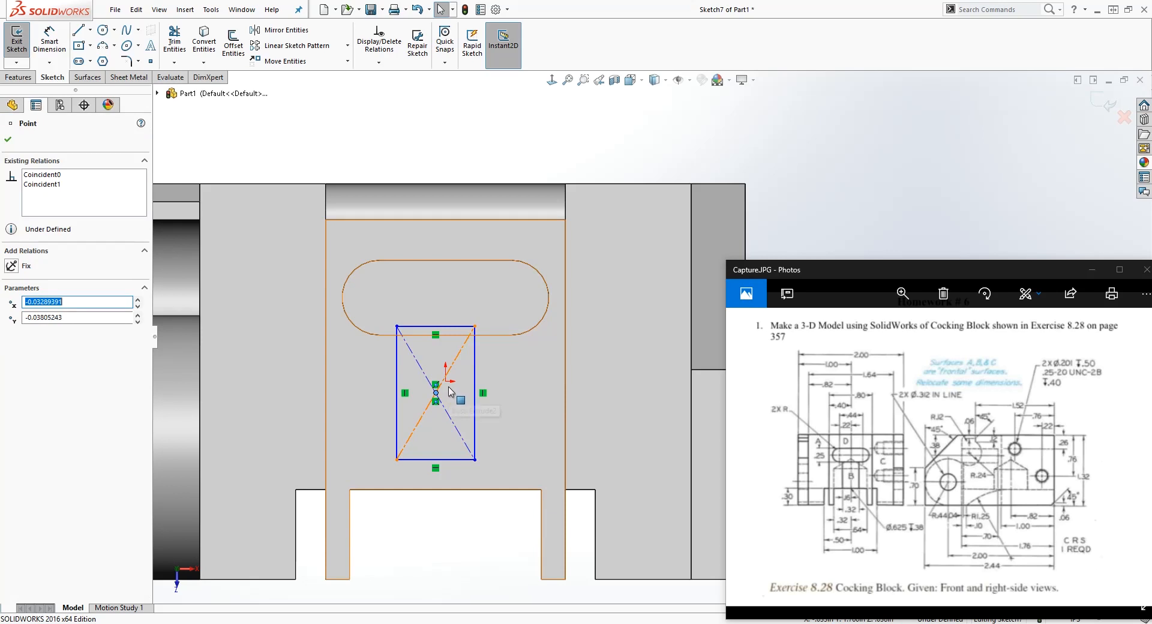
{"action": "left_click", "coordinate": [446, 381], "text": "ctrl"}
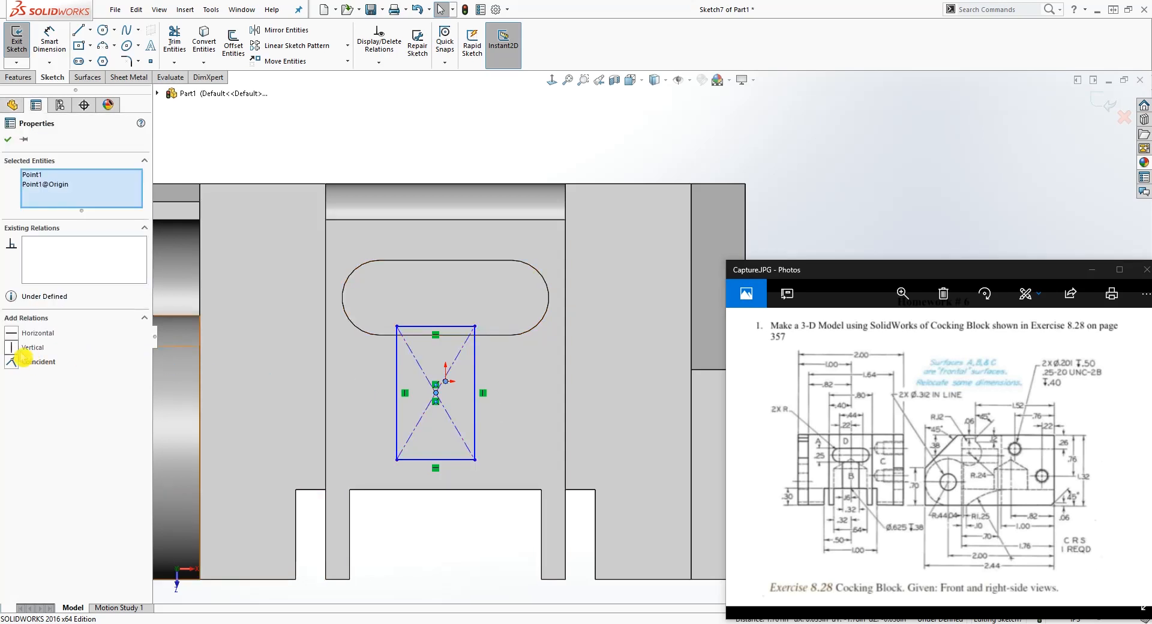
{"action": "left_click", "coordinate": [34, 354]}
{"action": "key", "text": "Escape"}
Snap the rectangle's lower corner to the block's bottom opening edge and its upper corner to the slot's lower edge.
{"action": "left_click_drag", "start_coordinate": [484, 459], "coordinate": [489, 494]}
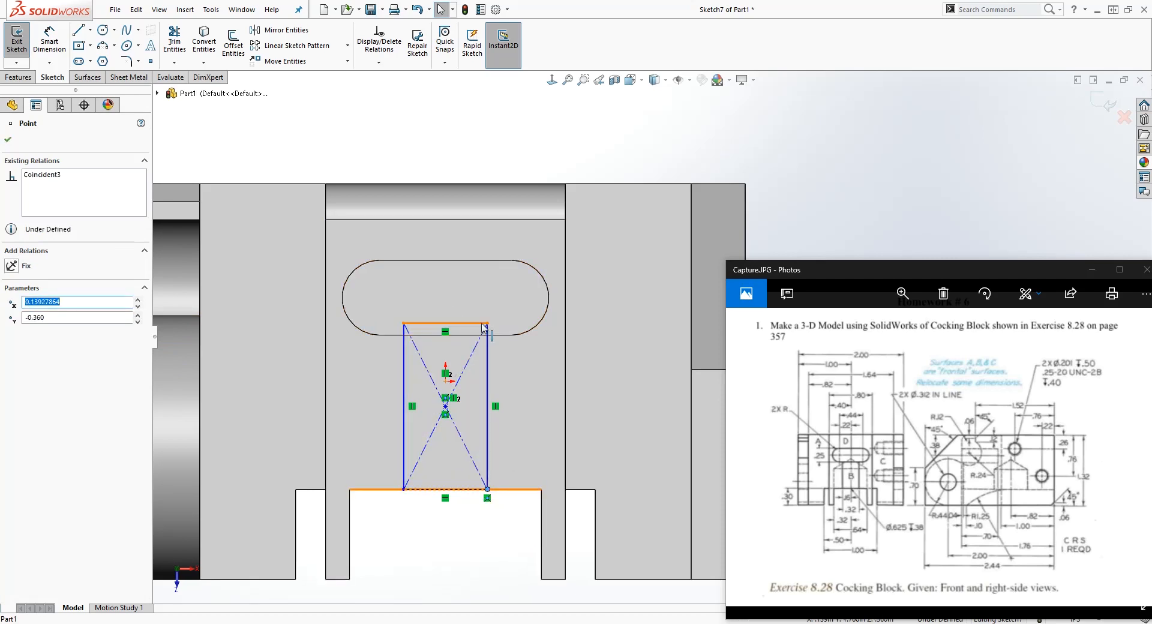
{"action": "mouse_move", "coordinate": [484, 327]}
{"action": "left_mouse_down"}
{"action": "mouse_move", "coordinate": [489, 353]}
{"action": "mouse_move", "coordinate": [488, 336]}
{"action": "left_mouse_up"}
{"action": "left_click", "coordinate": [847, 486]}
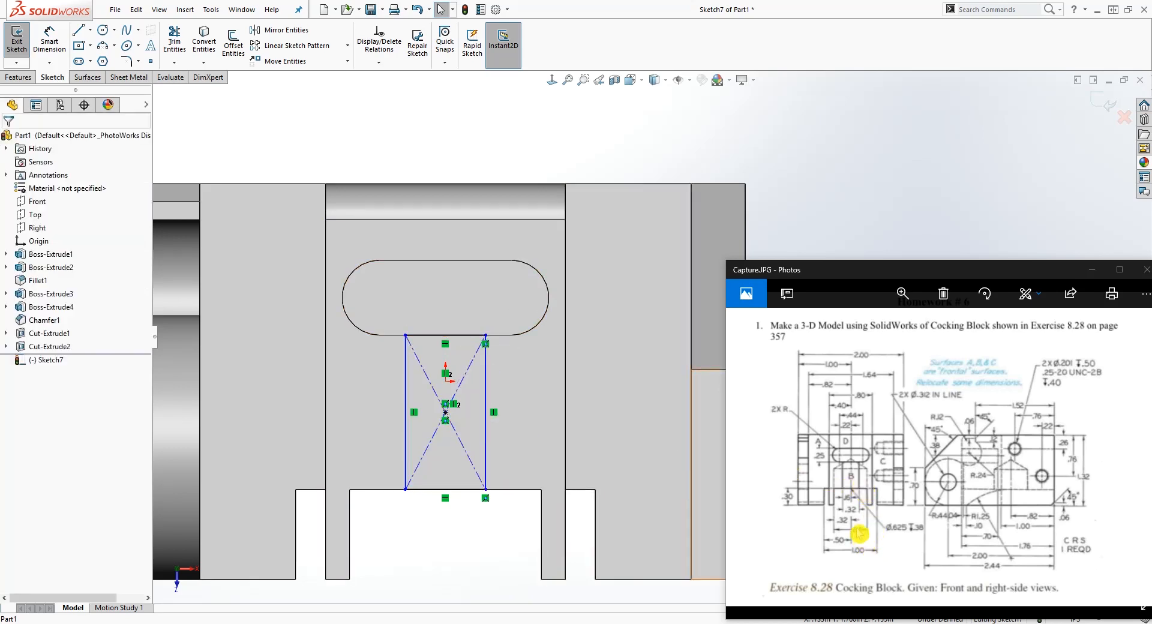
Dimension the rectangle's width at 0.32 in.
{"action": "key", "text": "d"}
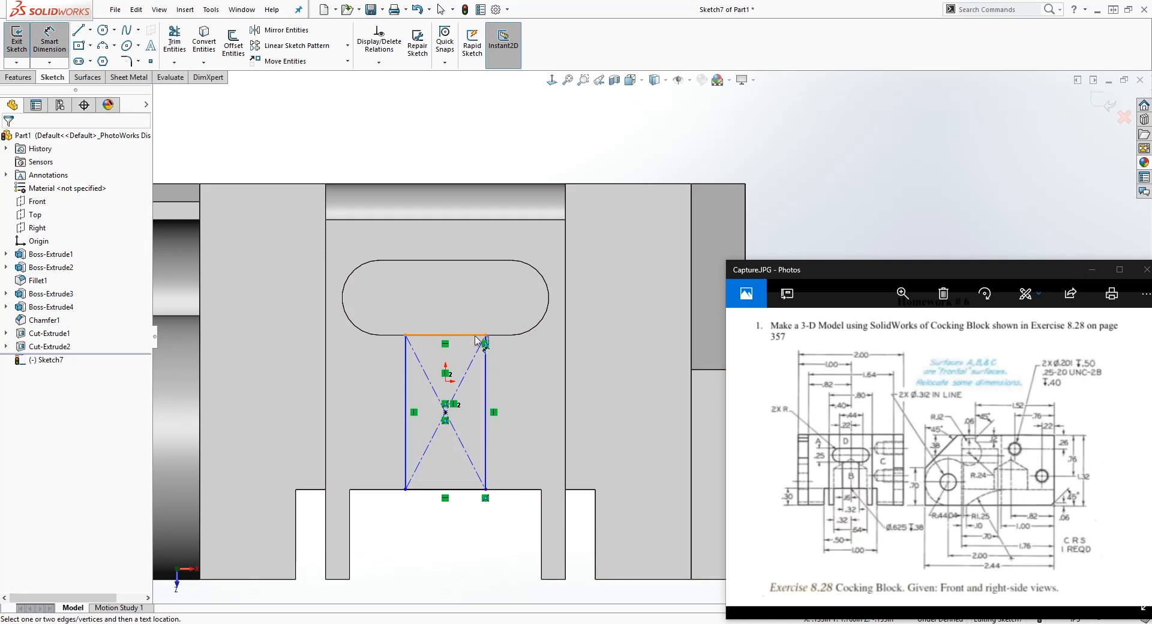
{"action": "left_click", "coordinate": [451, 336]}
{"action": "left_click", "coordinate": [474, 287]}
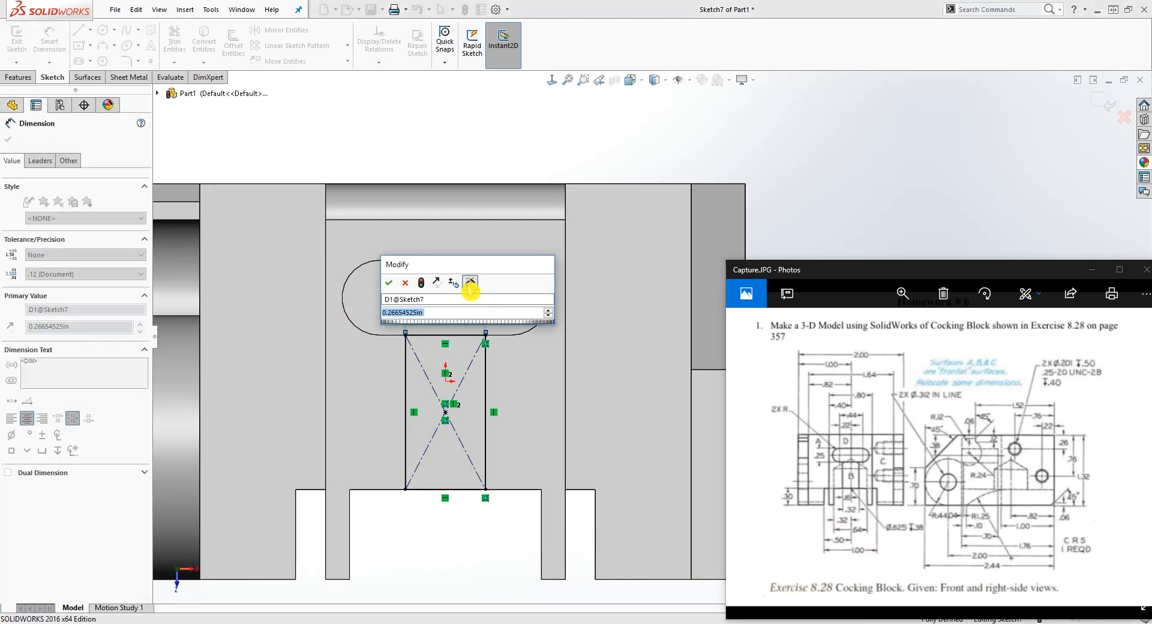
{"action": "type", "text": ".32"}
{"action": "key", "text": "Return"}
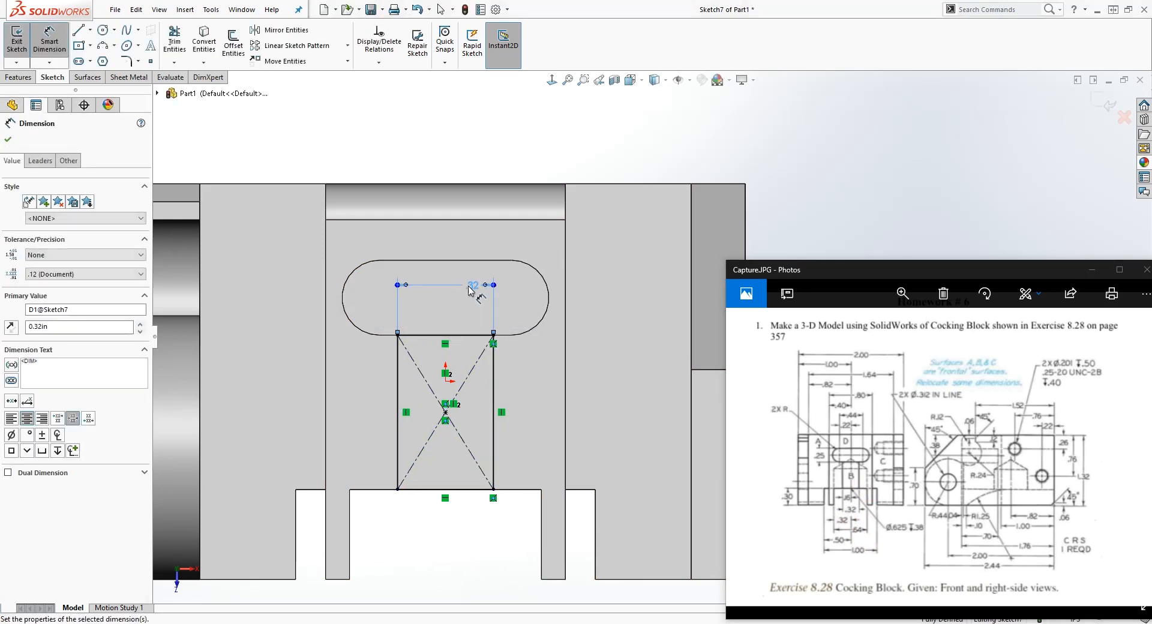
{"action": "key", "text": "Escape"}
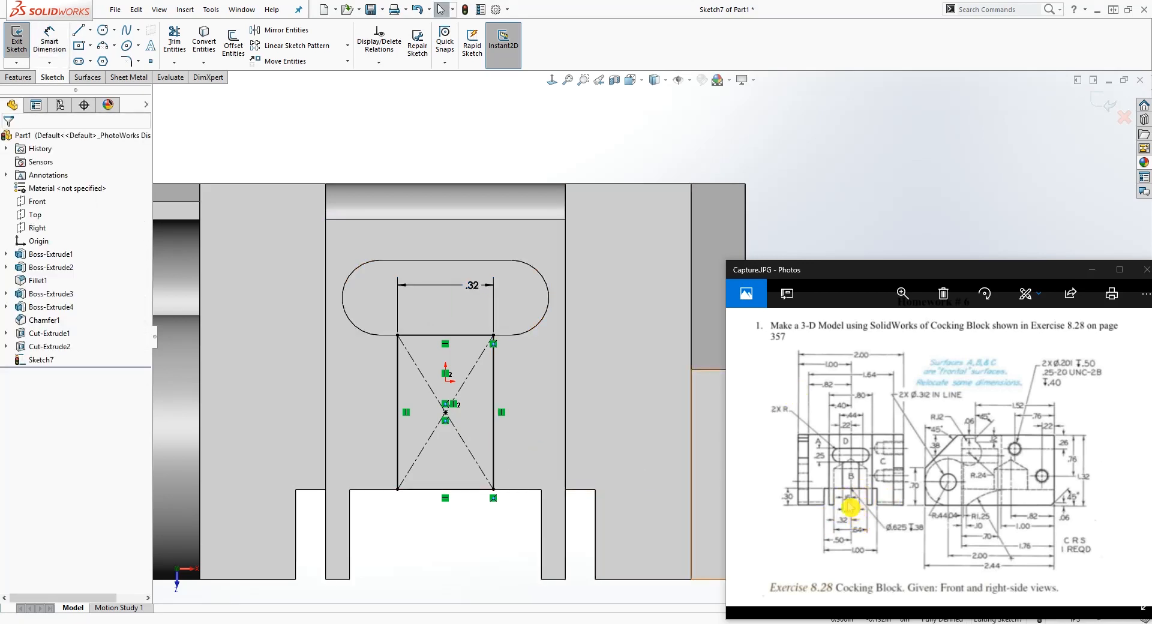
Cut the rectangle sketch below the slot into the central block to a blind depth of 0.04 in.
{"action": "mouse_move", "coordinate": [527, 495]}
{"action": "middle_mouse_down"}
{"action": "mouse_move", "coordinate": [419, 505]}
{"action": "mouse_move", "coordinate": [414, 456]}
{"action": "middle_mouse_up"}
{"action": "left_click", "coordinate": [18, 77]}
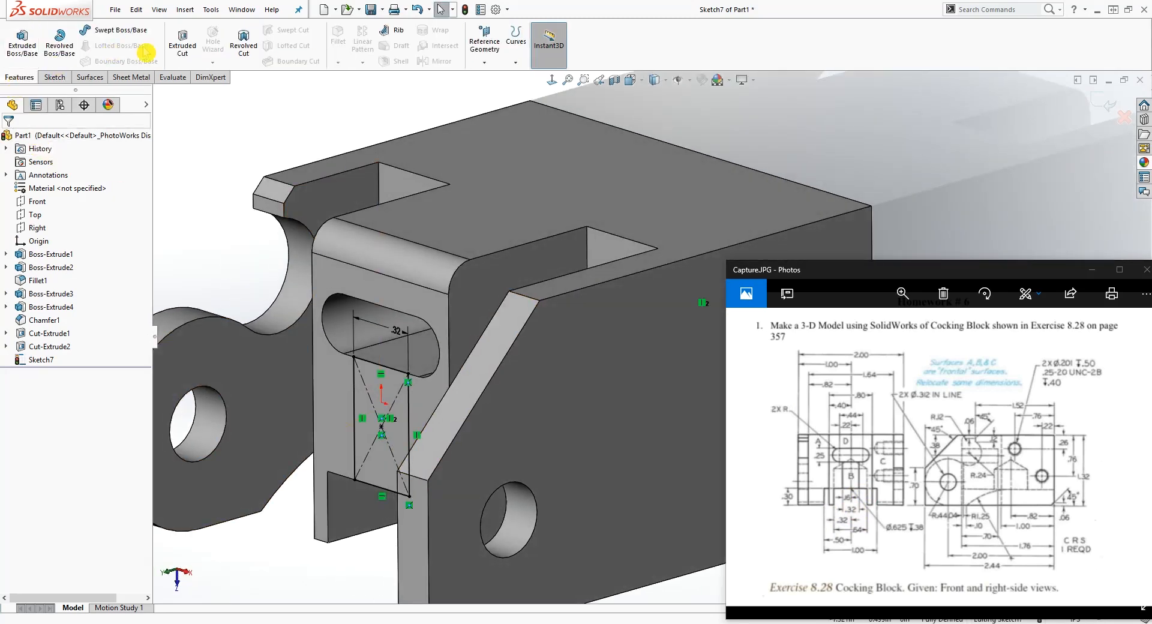
{"action": "left_click", "coordinate": [182, 39]}
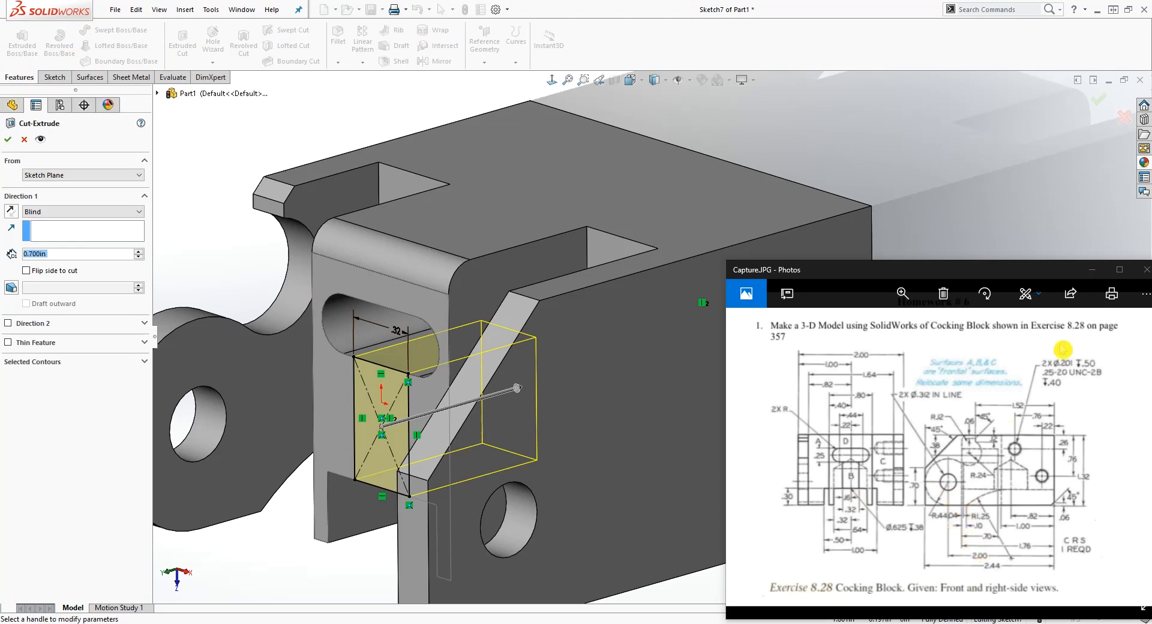
{"action": "left_click", "coordinate": [1119, 269]}
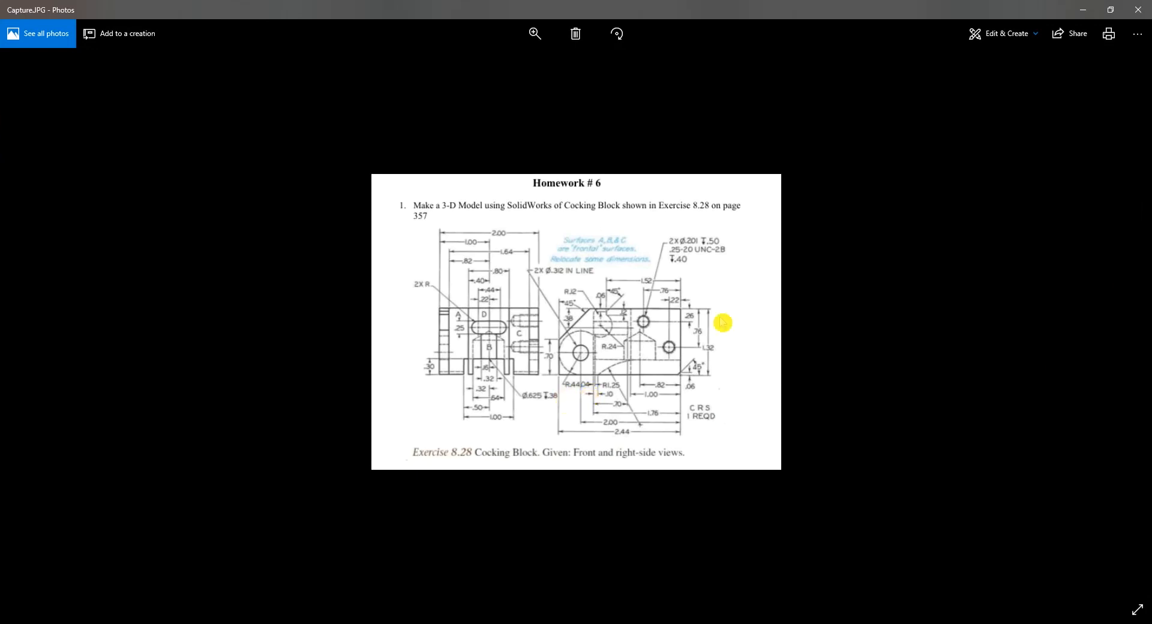
{"action": "left_click", "coordinate": [1111, 10]}
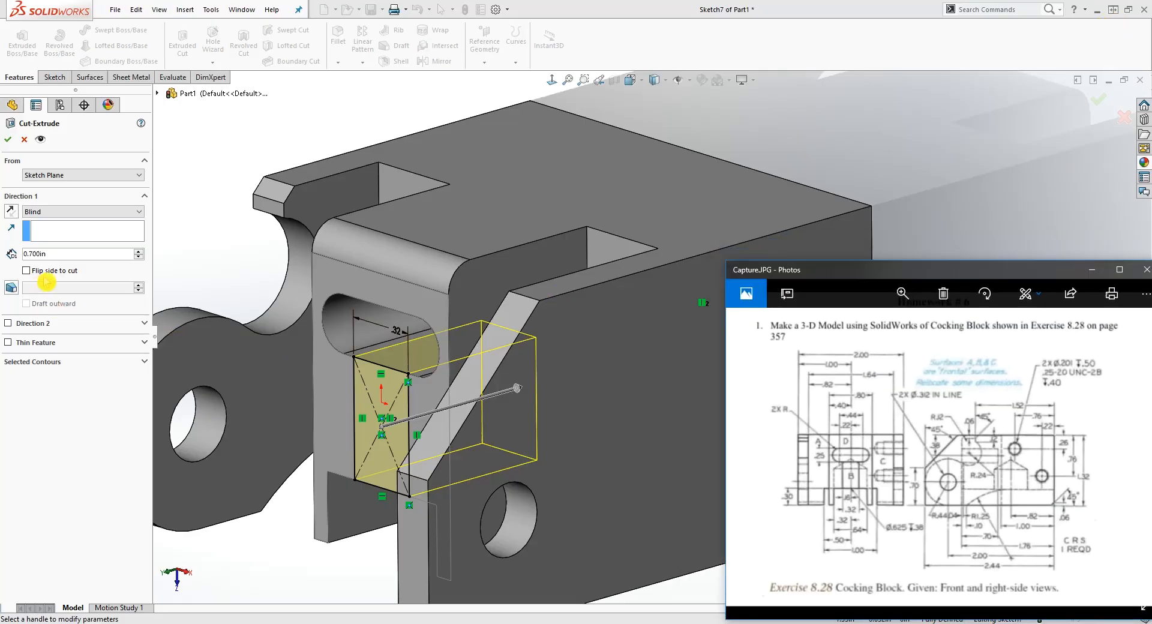
{"action": "left_click", "coordinate": [55, 256]}
{"action": "double_click", "coordinate": [56, 254]}
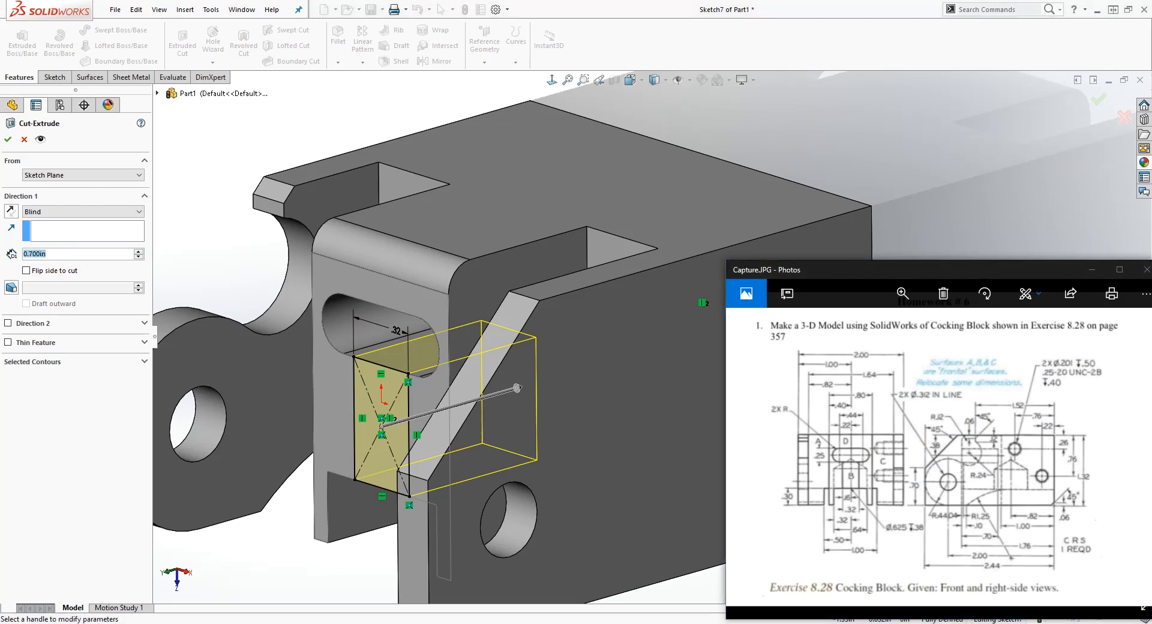
{"action": "type", "text": ".04"}
{"action": "key", "text": "Return"}
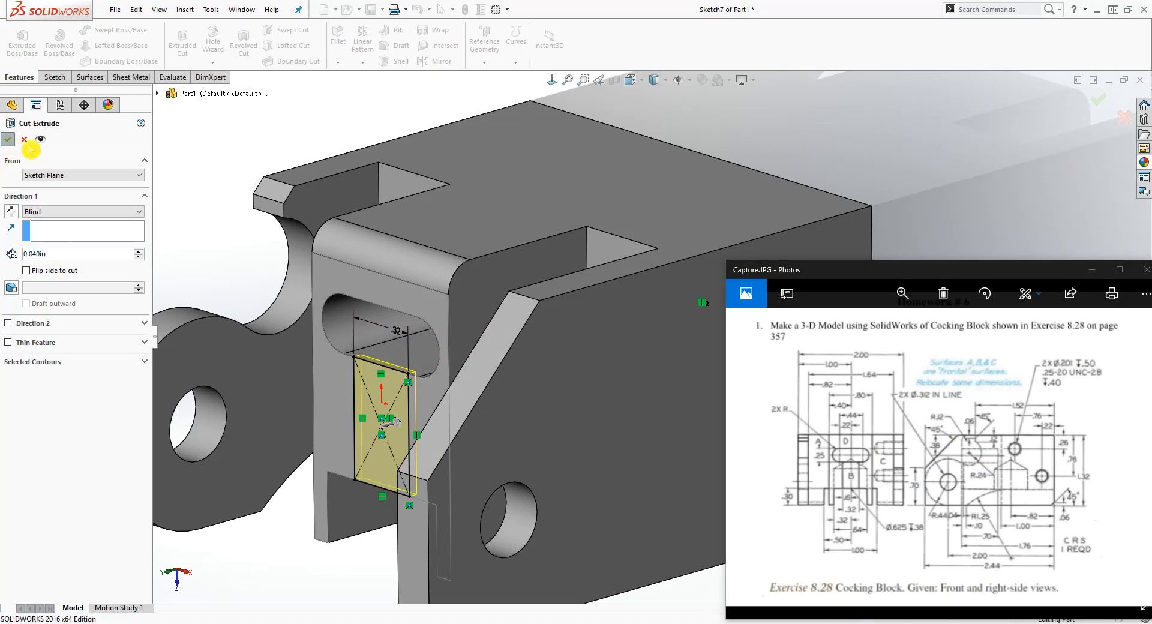
{"action": "scroll", "coordinate": [528, 463], "scroll_direction": "up", "scroll_amount": 6}
{"action": "left_click", "coordinate": [798, 196]}
Start a Hole Wizard hole on the central face of the block's underside and place one centre point on it.
{"action": "scroll", "coordinate": [798, 195], "scroll_direction": "down", "scroll_amount": 2}
{"action": "middle_click_drag", "start_coordinate": [480, 480], "coordinate": [779, 529]}
{"action": "middle_click_drag", "start_coordinate": [542, 491], "coordinate": [547, 414]}
{"action": "left_click", "coordinate": [213, 62]}
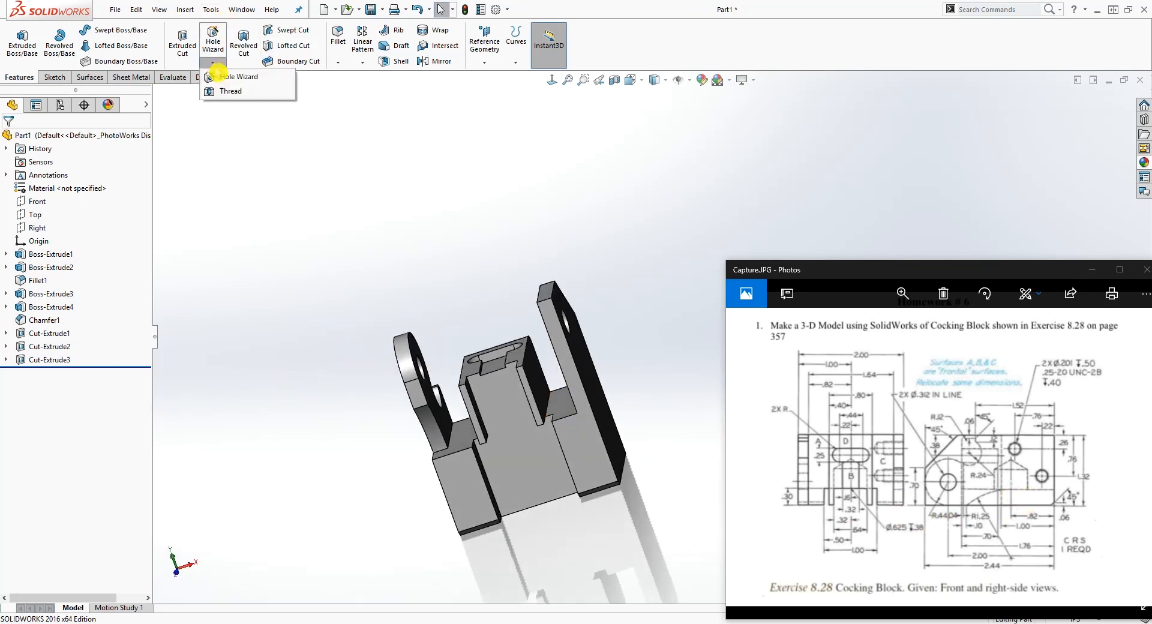
{"action": "left_click", "coordinate": [225, 78]}
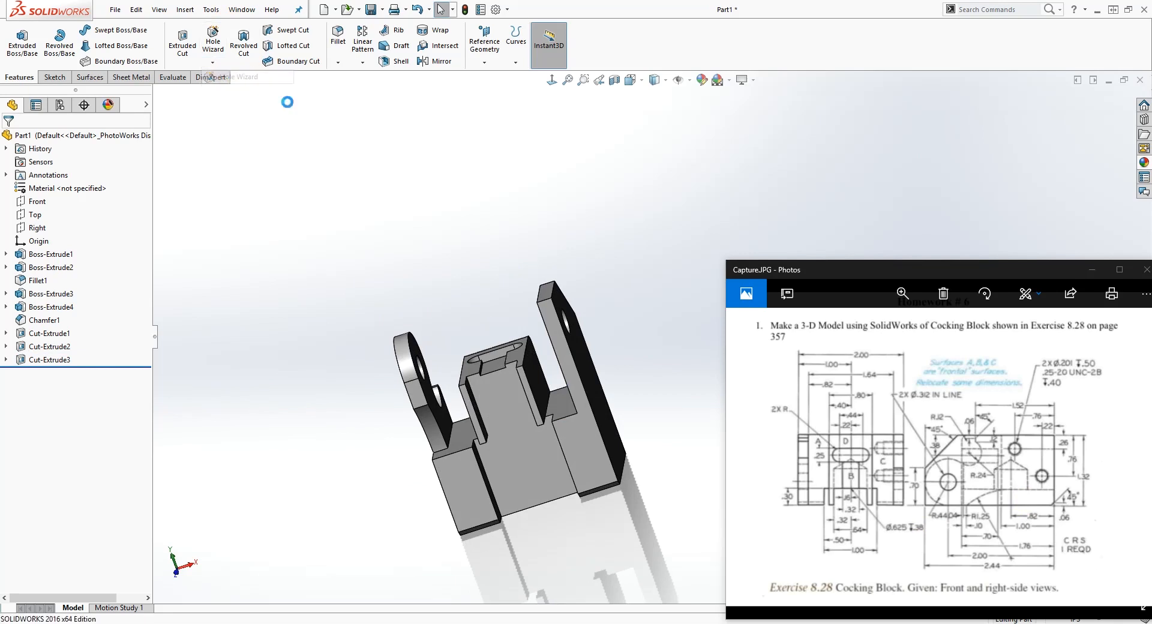
{"action": "left_click", "coordinate": [550, 79]}
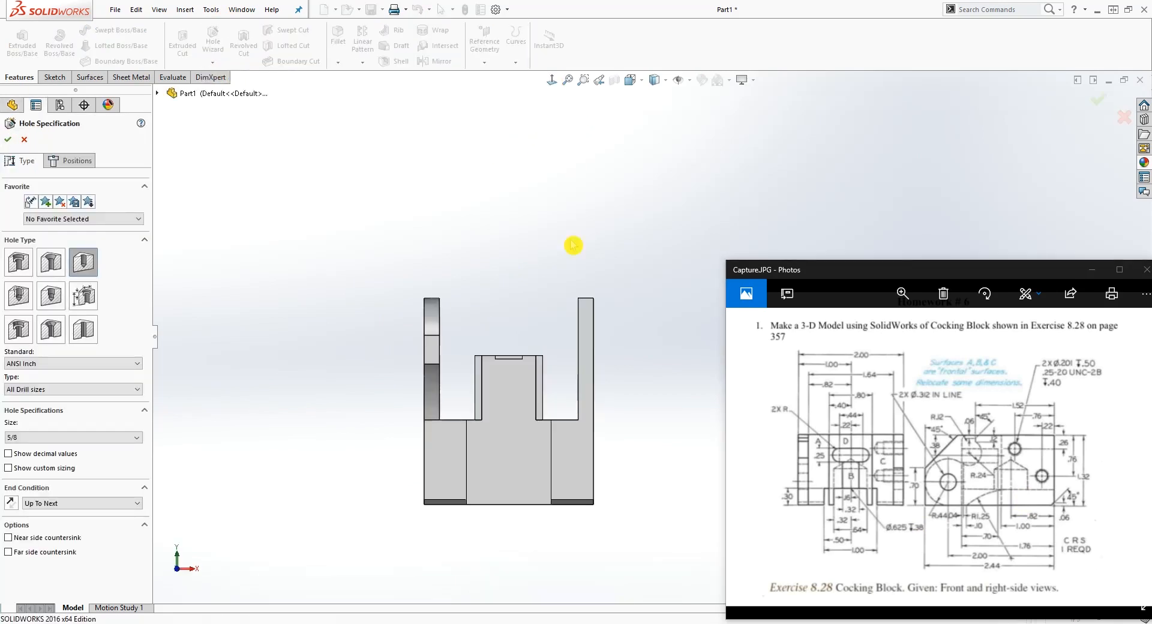
{"action": "left_click", "coordinate": [72, 161]}
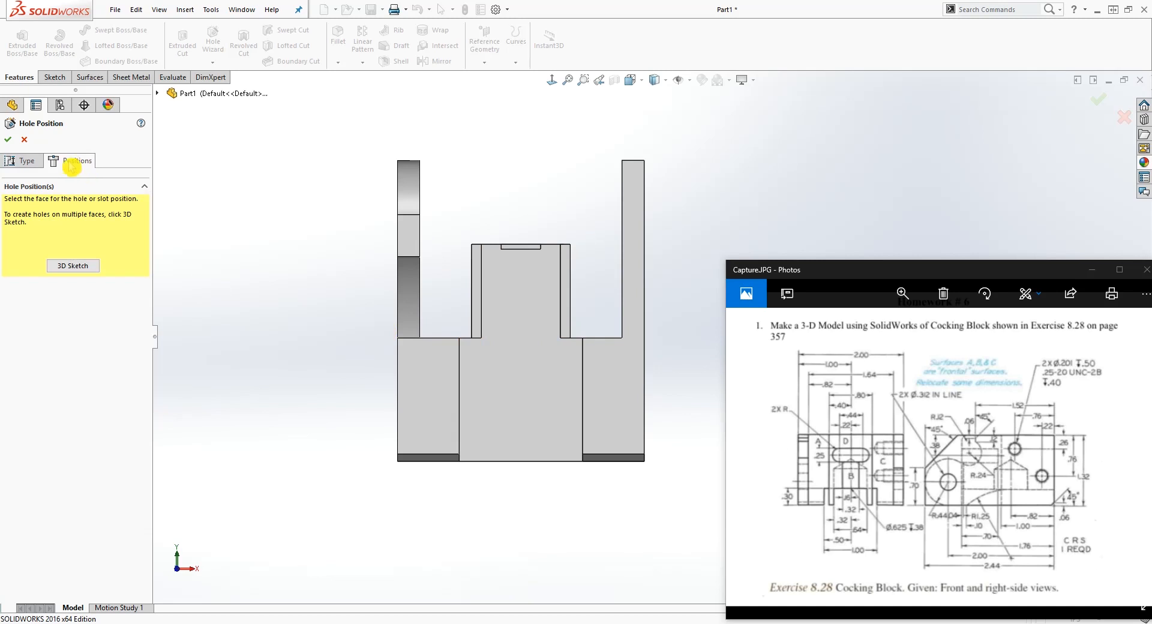
{"action": "left_click", "coordinate": [524, 392]}
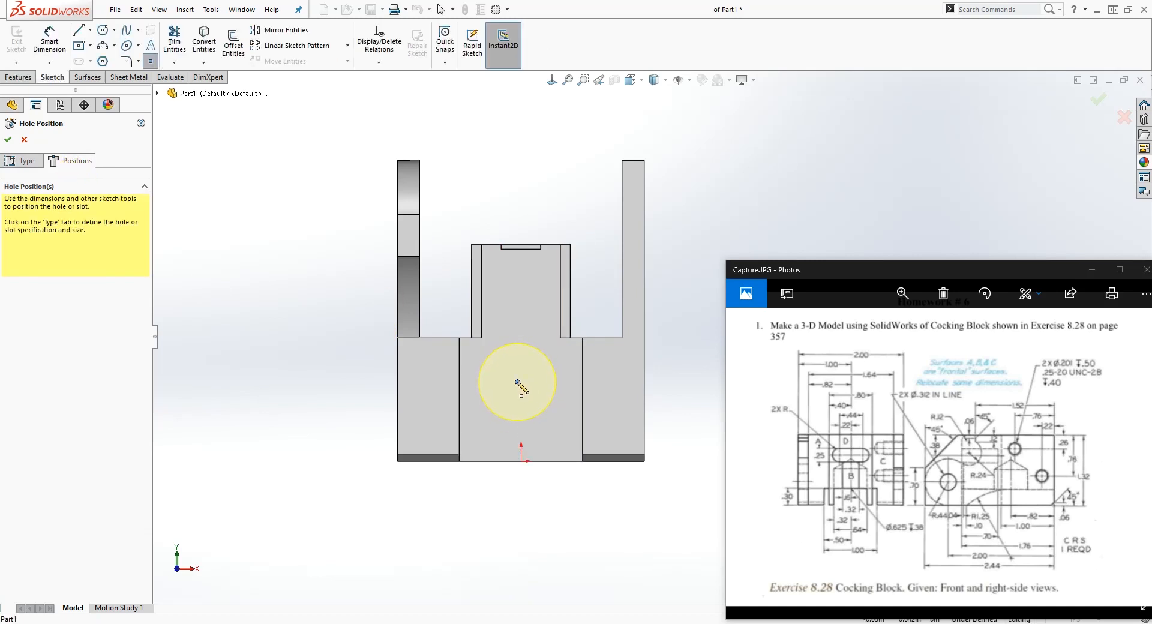
{"action": "left_click", "coordinate": [517, 383]}
{"action": "key", "text": "Escape"}
Align the underside hole's centre point vertically with the origin.
{"action": "left_click", "coordinate": [520, 481]}
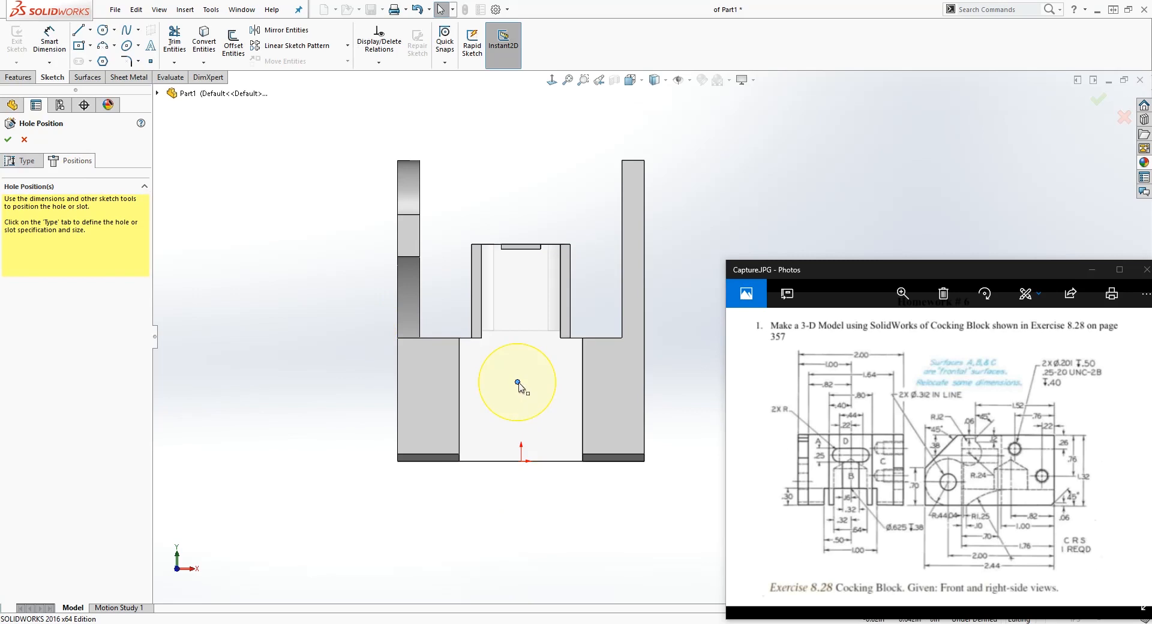
{"action": "left_click", "coordinate": [517, 382]}
{"action": "left_click", "coordinate": [521, 461], "text": "ctrl"}
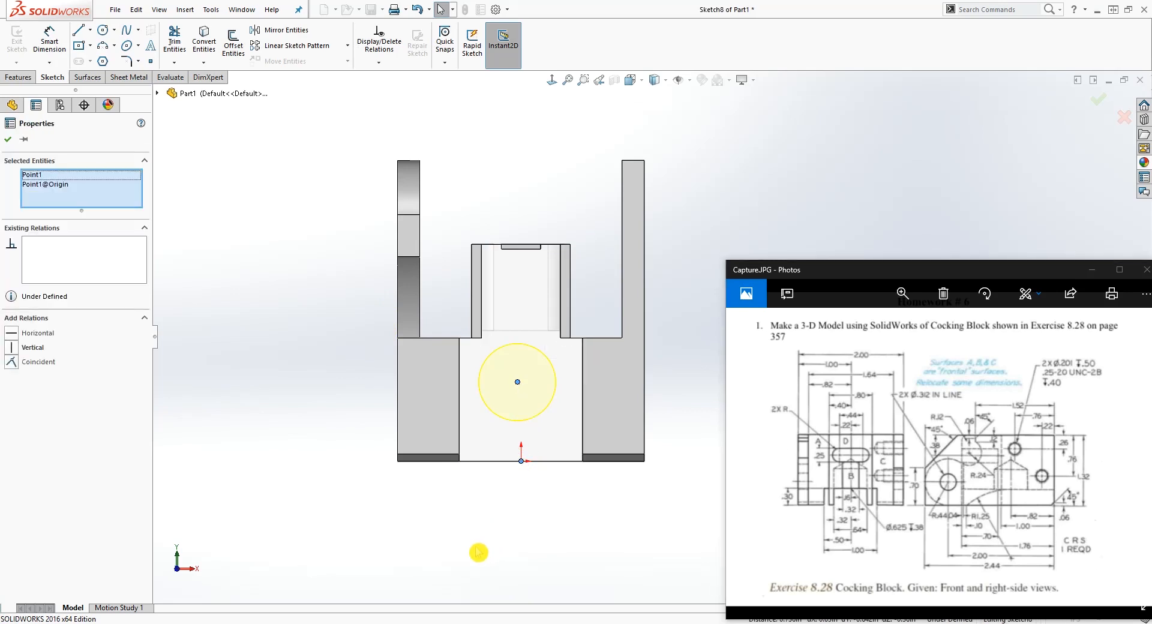
{"action": "left_click", "coordinate": [16, 351]}
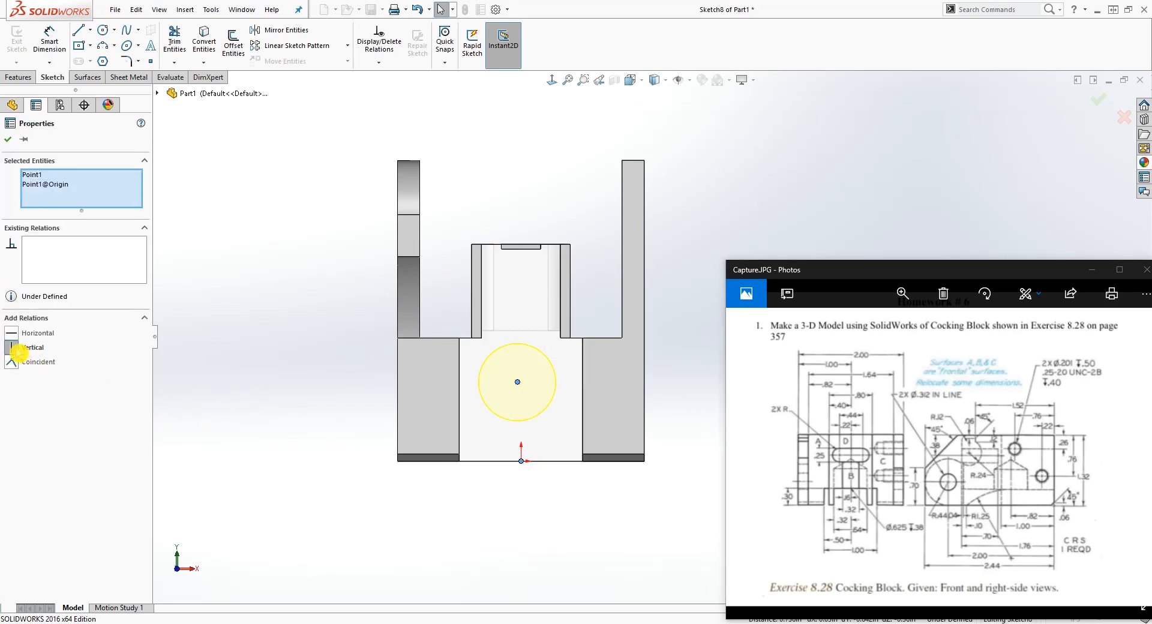
{"action": "left_click", "coordinate": [303, 371]}
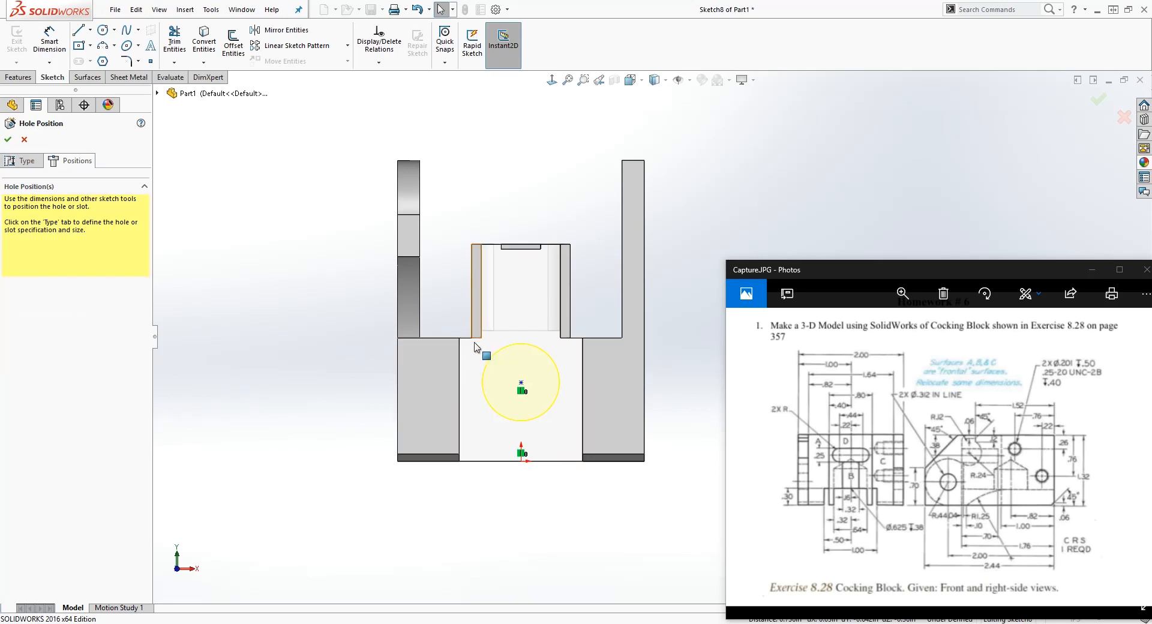
{"action": "left_click", "coordinate": [553, 491]}
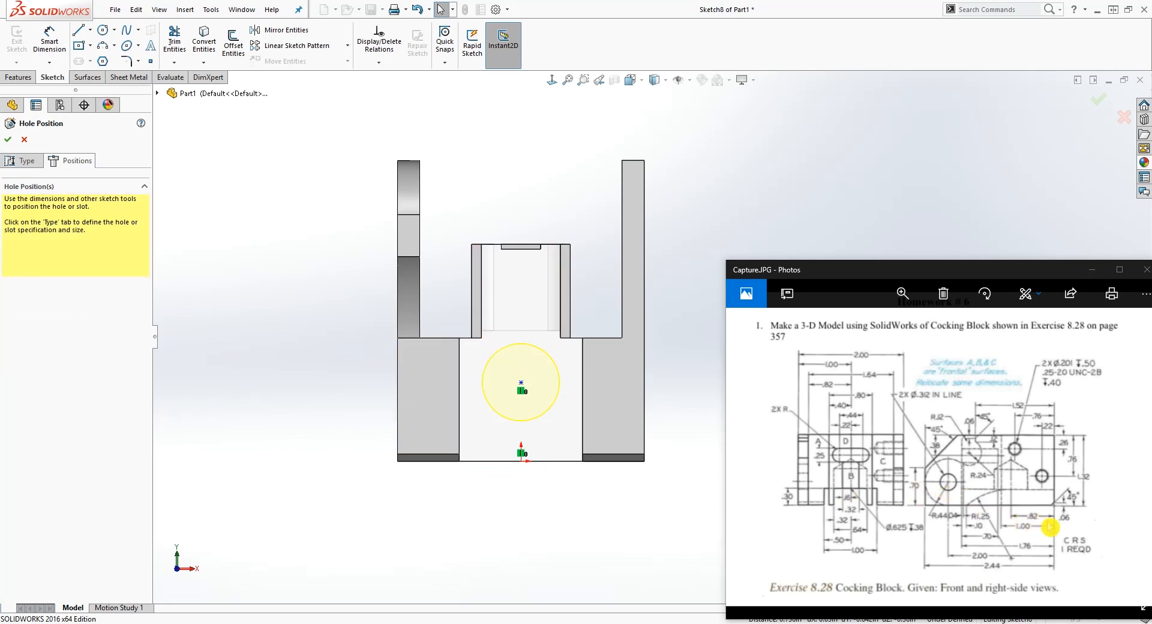
Dimension the underside hole's centre point at 0.82 in from the block's rear edge.
{"action": "right_click_drag", "start_coordinate": [598, 541], "coordinate": [563, 408]}
{"action": "left_click", "coordinate": [556, 460]}
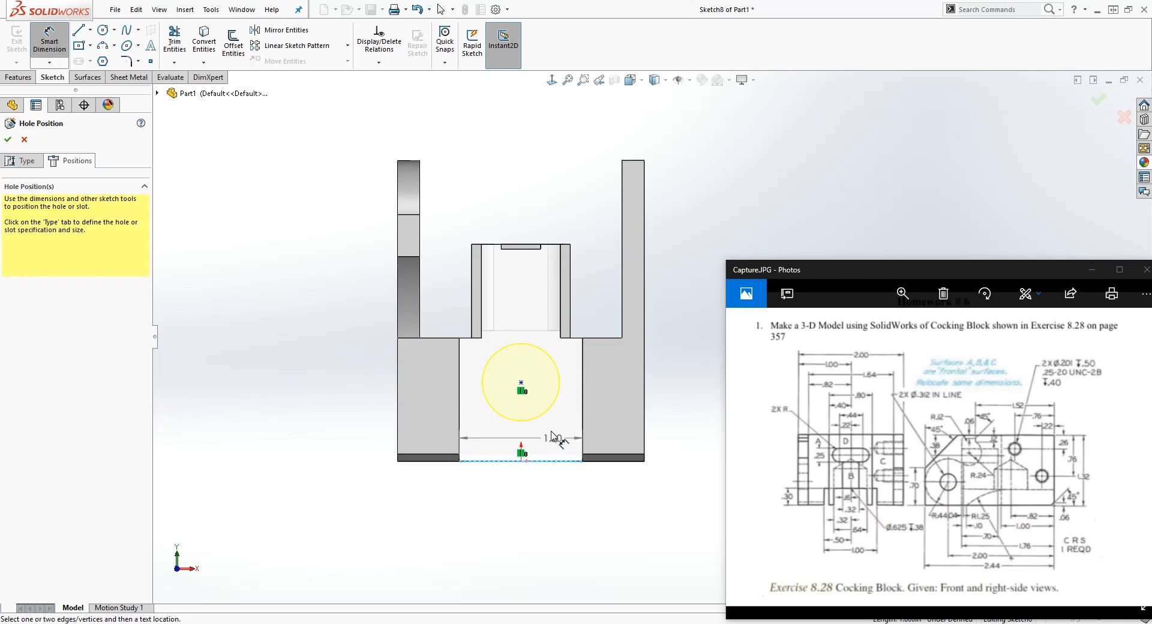
{"action": "left_click", "coordinate": [520, 382]}
{"action": "left_click", "coordinate": [673, 420]}
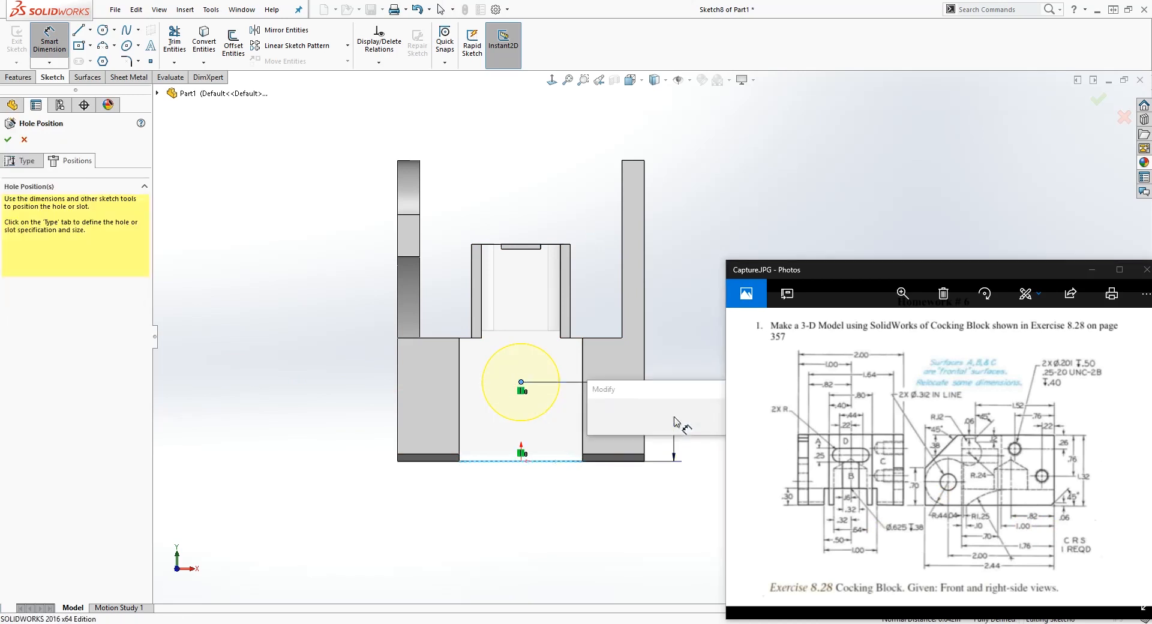
{"action": "type", "text": ".82"}
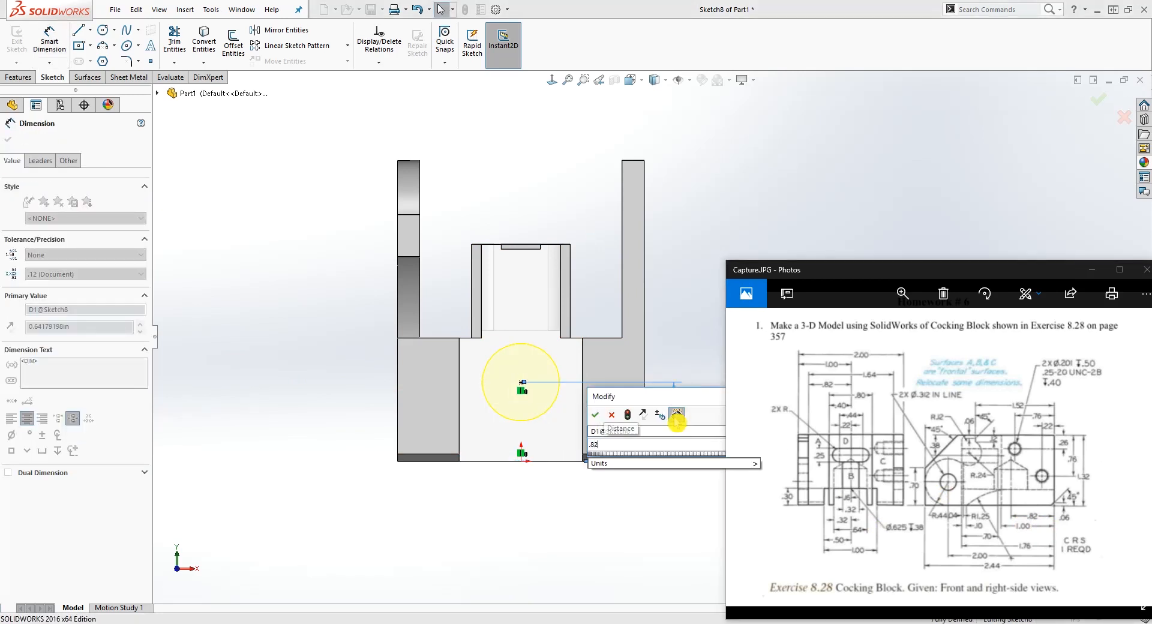
{"action": "key", "text": "Return"}
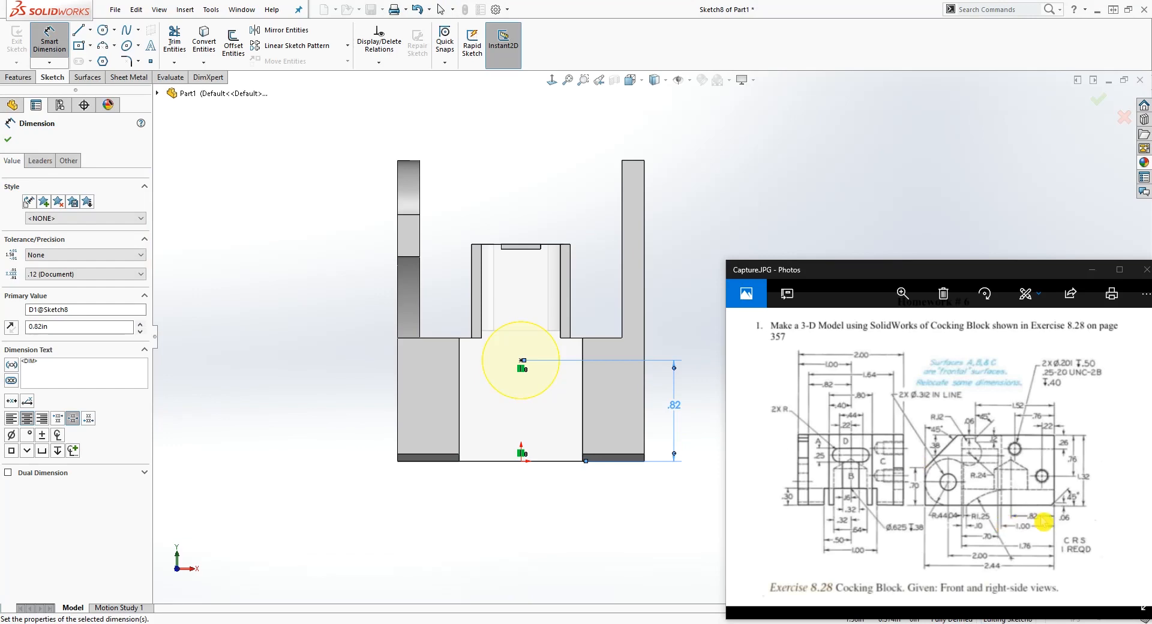
{"action": "middle_click_drag", "start_coordinate": [679, 328], "coordinate": [604, 497]}
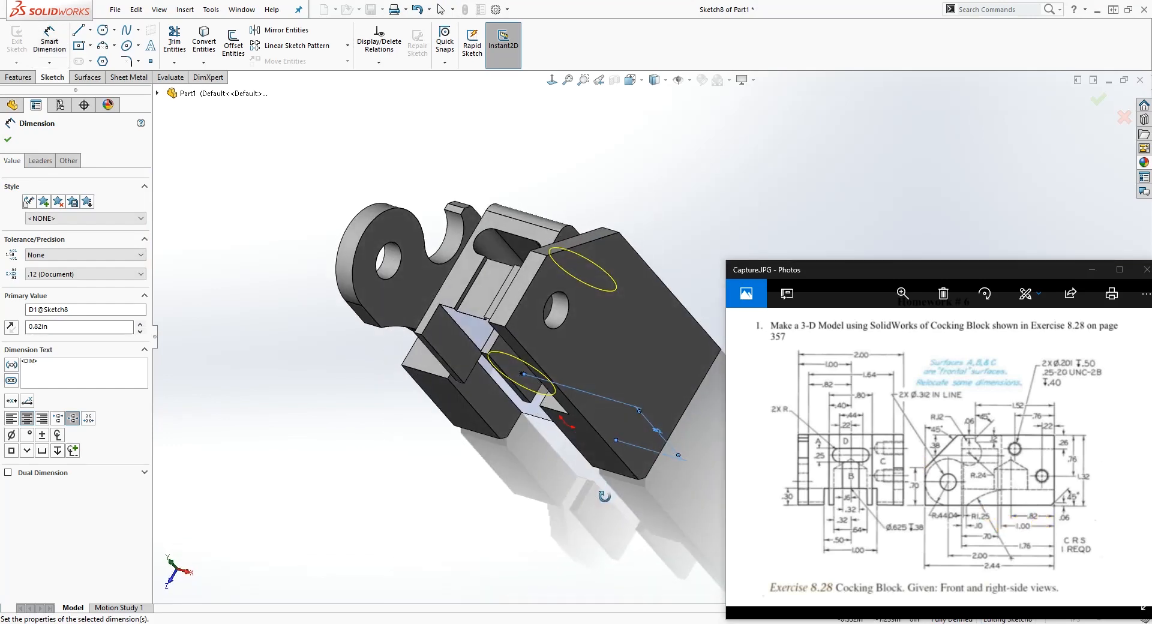
{"action": "left_click", "coordinate": [8, 140]}
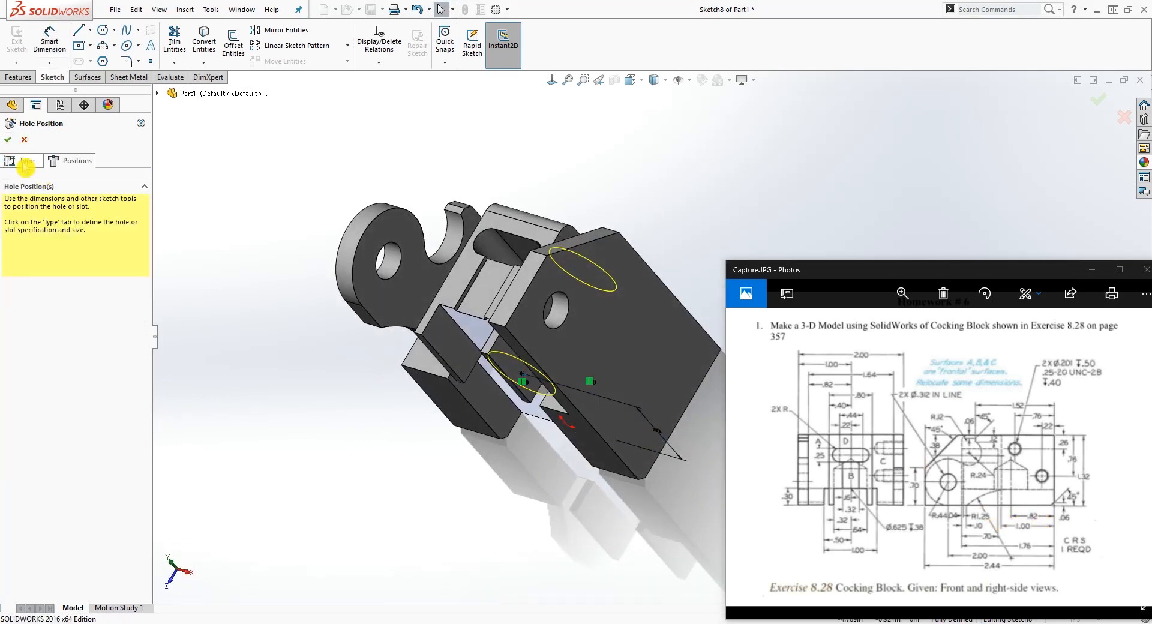
Specify the underside hole as size 5/8 with decimal values shown and a blind depth of 0.38 in, and create it.
{"action": "left_click", "coordinate": [25, 160]}
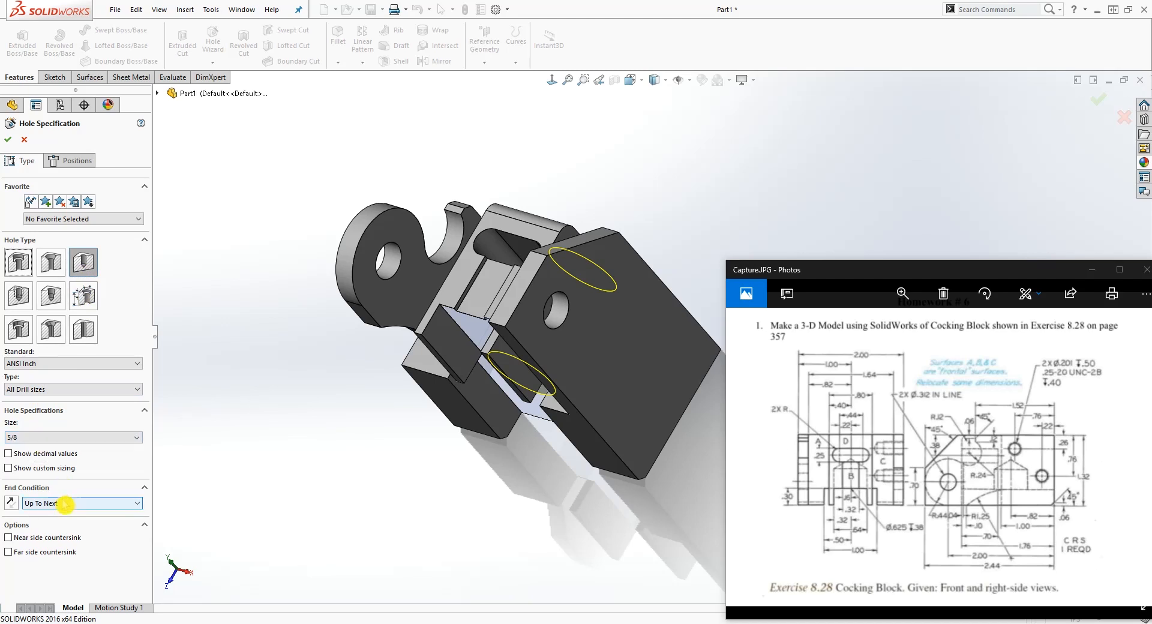
{"action": "left_click", "coordinate": [29, 438]}
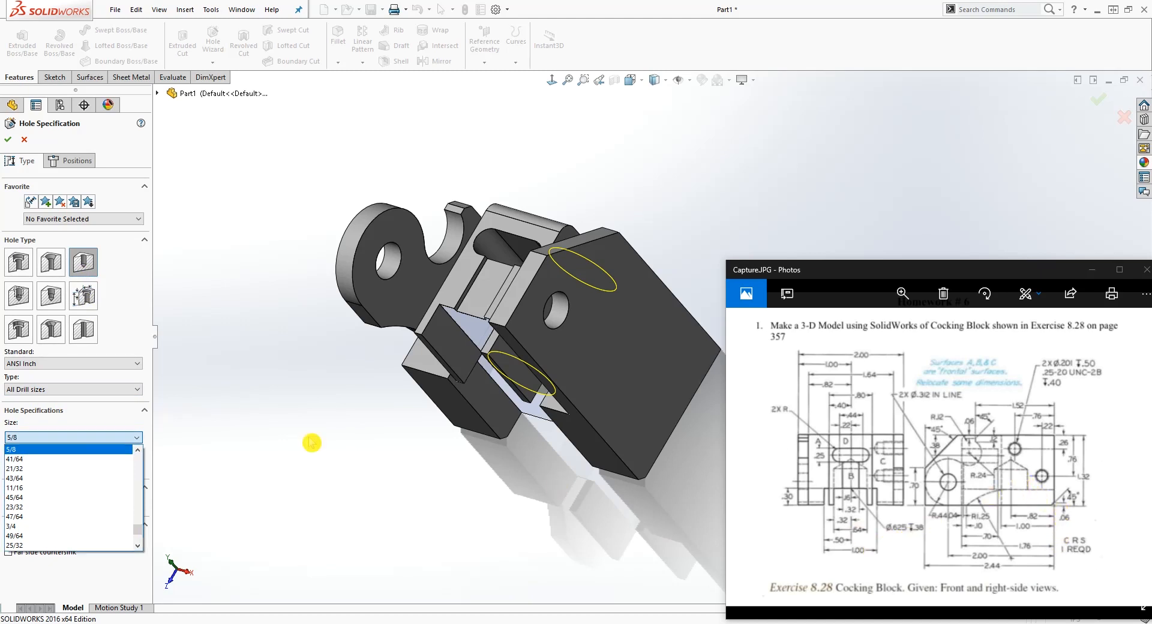
{"action": "left_click", "coordinate": [26, 451]}
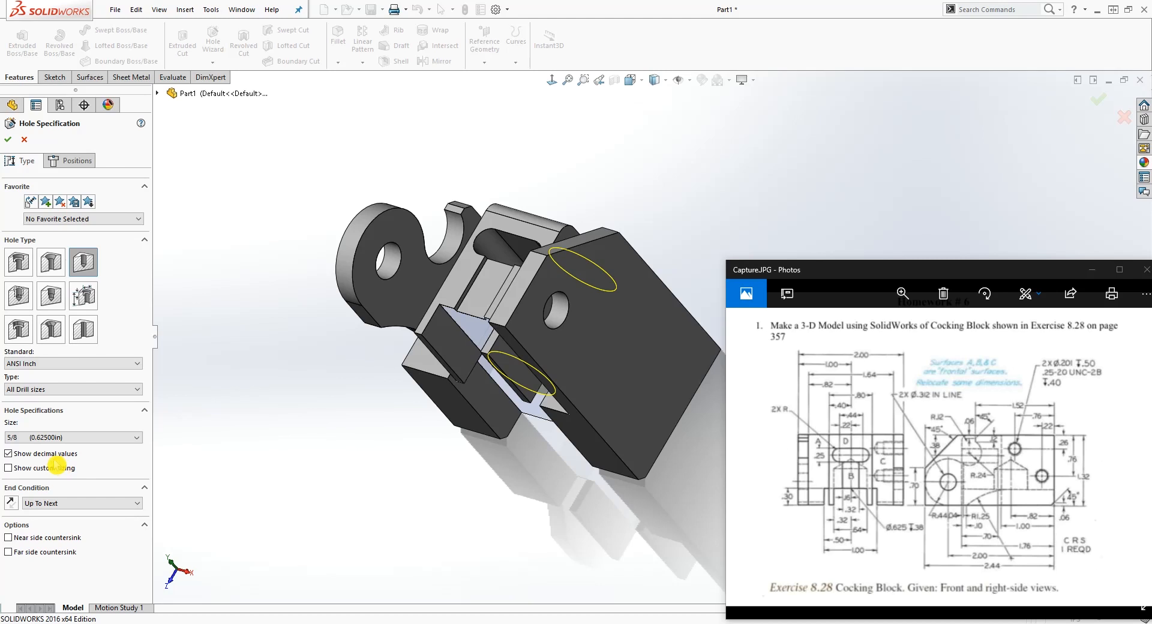
{"action": "left_click", "coordinate": [61, 502]}
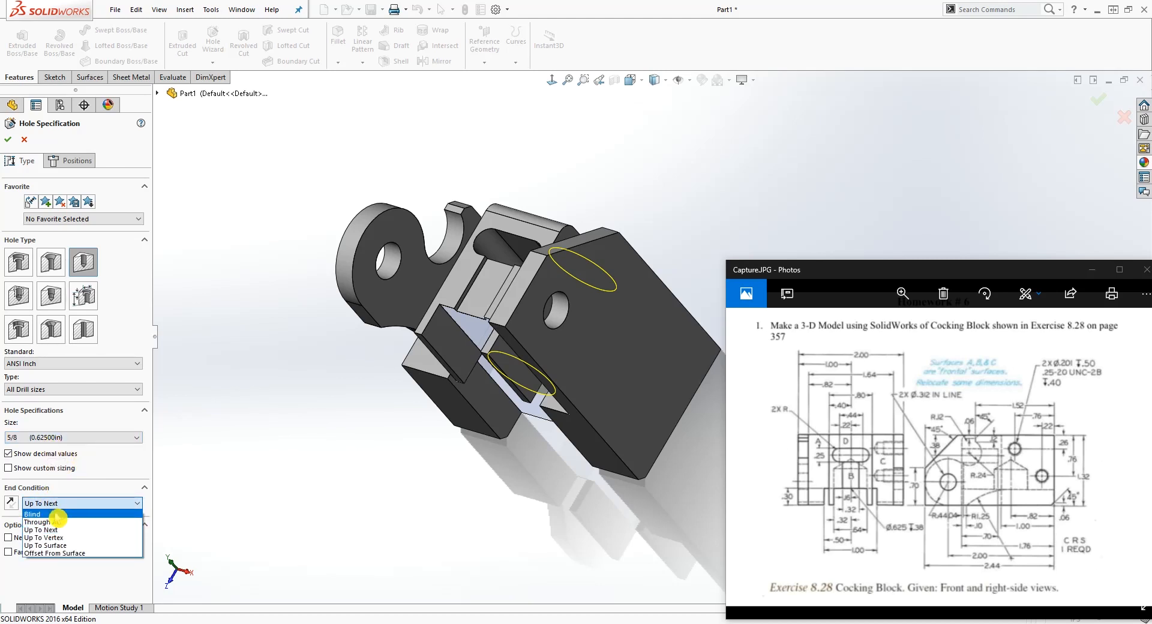
{"action": "left_click", "coordinate": [55, 515]}
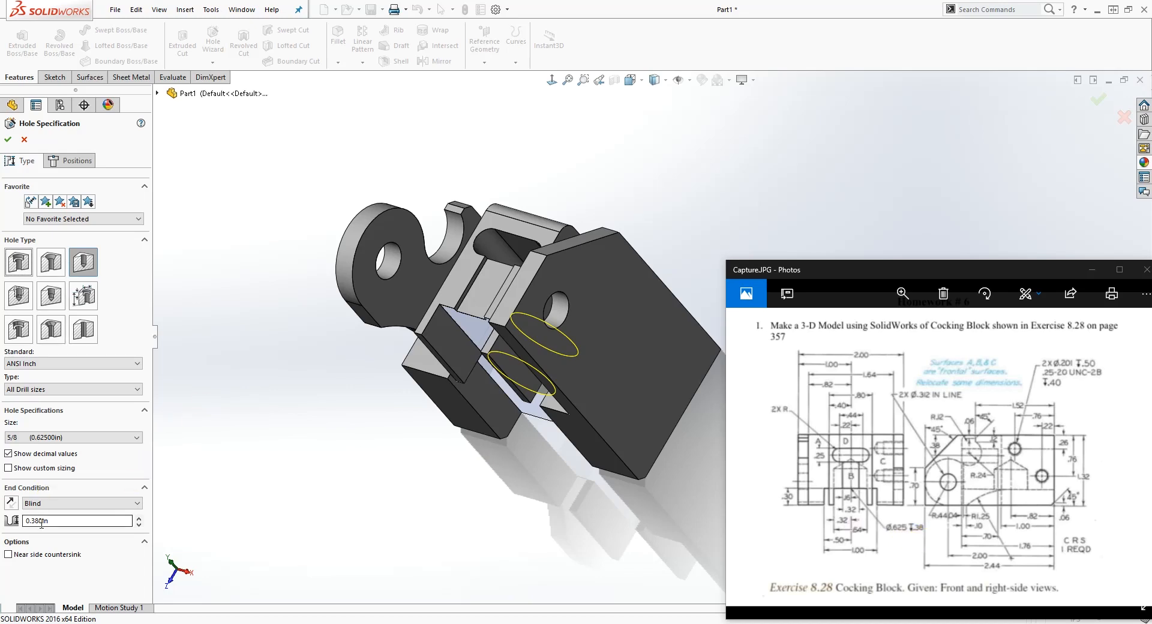
{"action": "middle_click_drag", "start_coordinate": [486, 288], "coordinate": [461, 396]}
{"action": "left_click", "coordinate": [8, 140]}
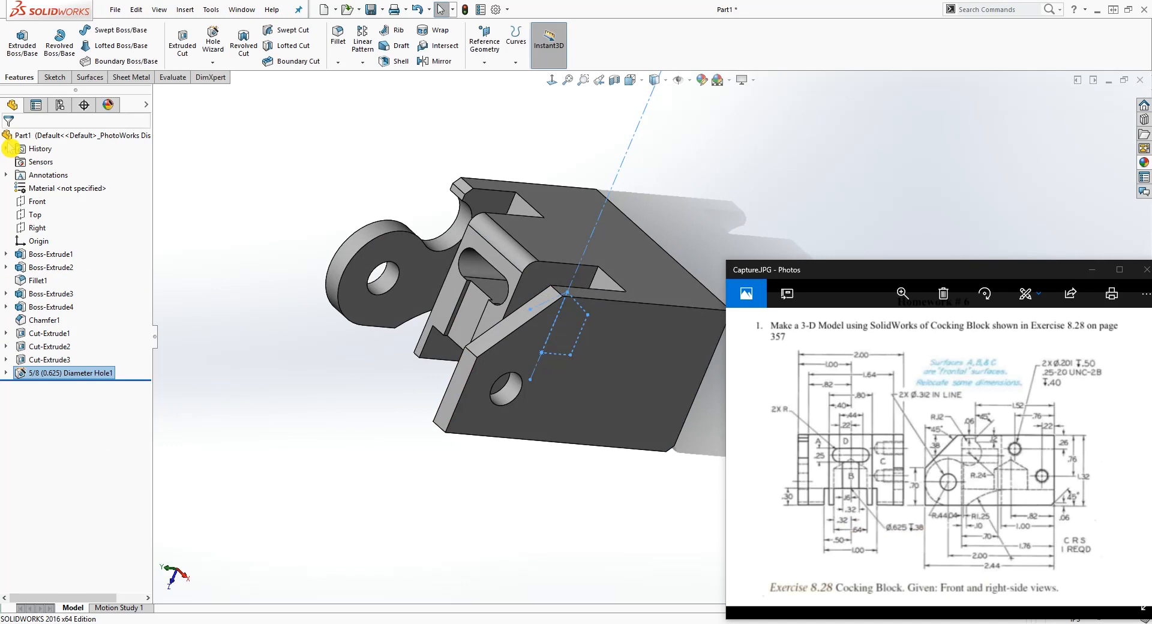
Start a Hole Wizard hole on the block's outer side face with the chamfered corners and place two centre points on it.
{"action": "middle_click_drag", "start_coordinate": [469, 364], "coordinate": [663, 318]}
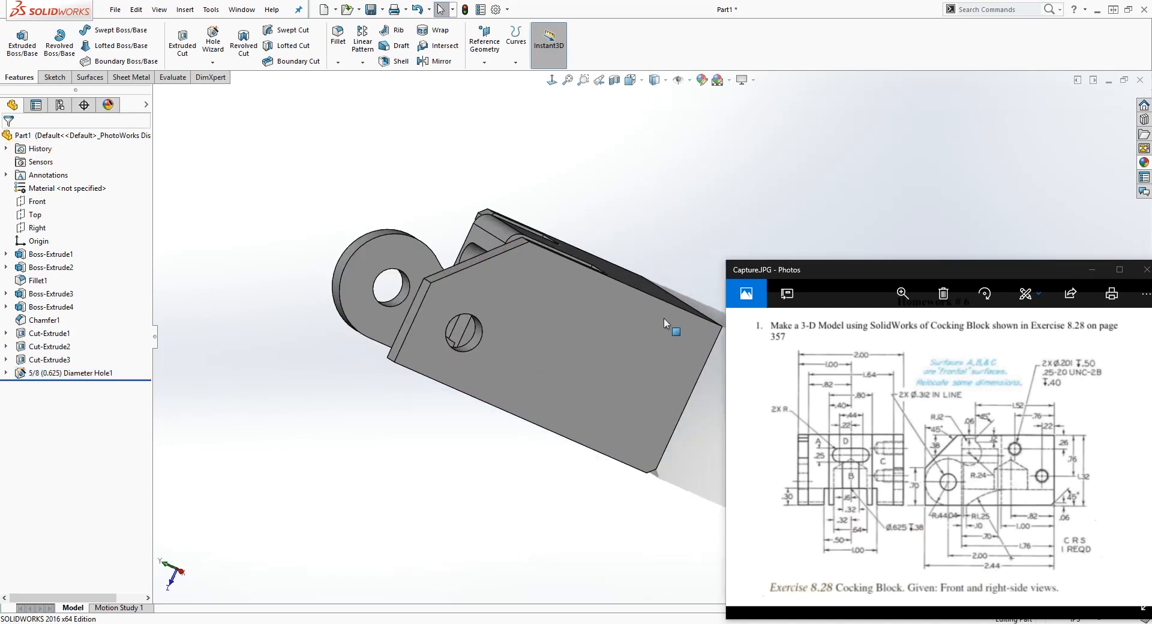
{"action": "left_click", "coordinate": [552, 80]}
{"action": "scroll", "coordinate": [693, 299], "scroll_direction": "down", "scroll_amount": 3}
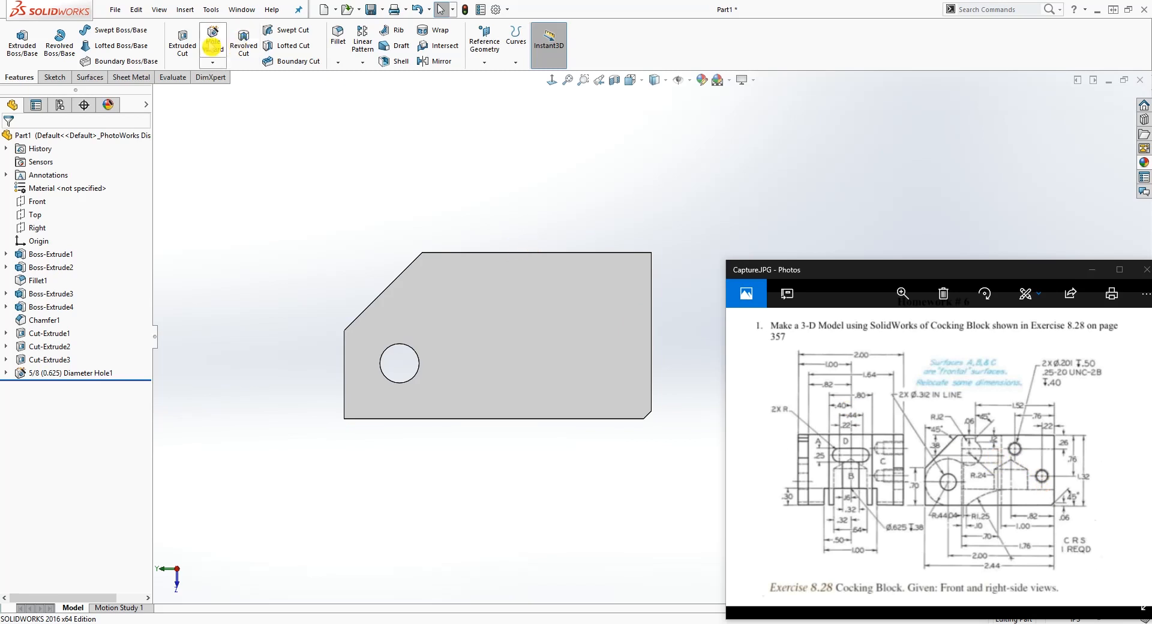
{"action": "left_click", "coordinate": [216, 64]}
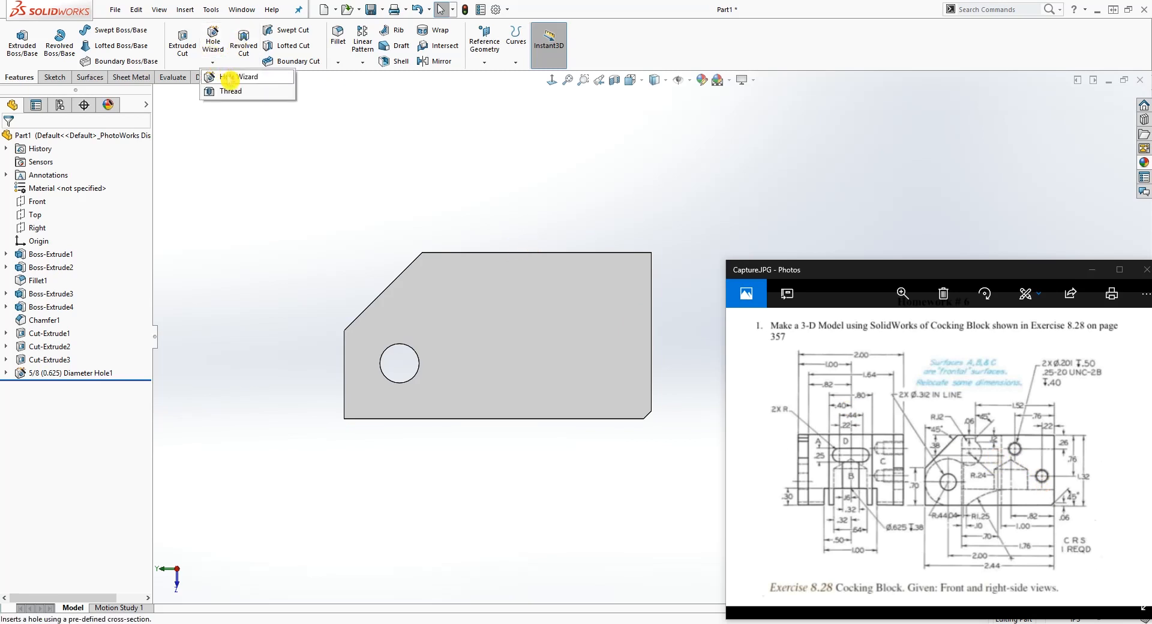
{"action": "left_click", "coordinate": [228, 82]}
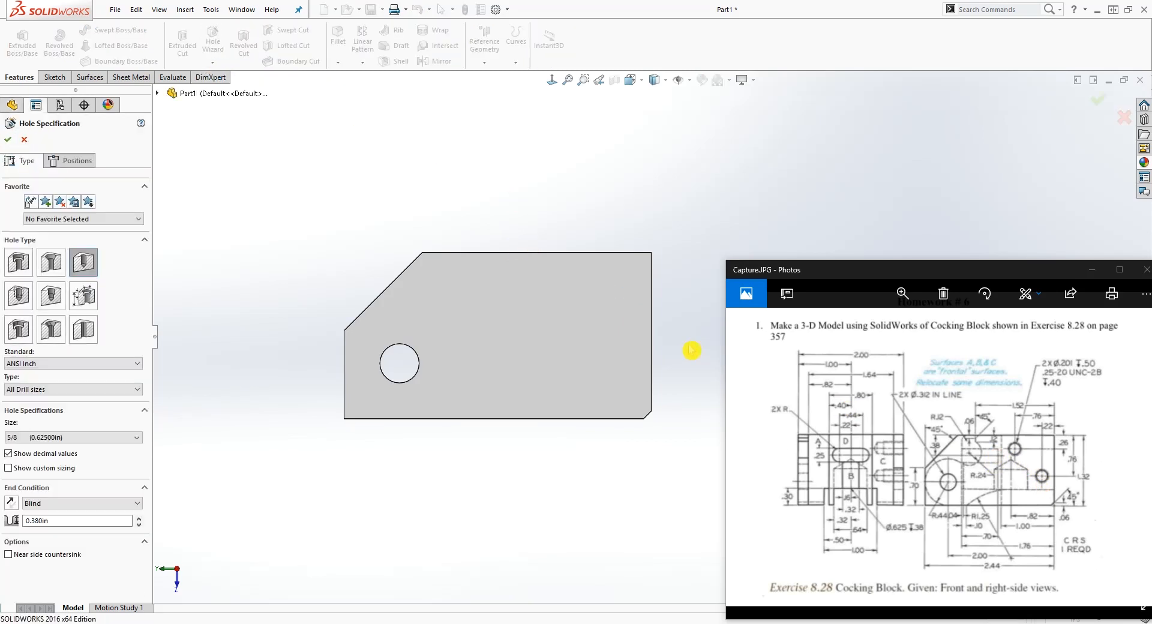
{"action": "scroll", "coordinate": [690, 351], "scroll_direction": "down", "scroll_amount": 1}
{"action": "left_click", "coordinate": [77, 162]}
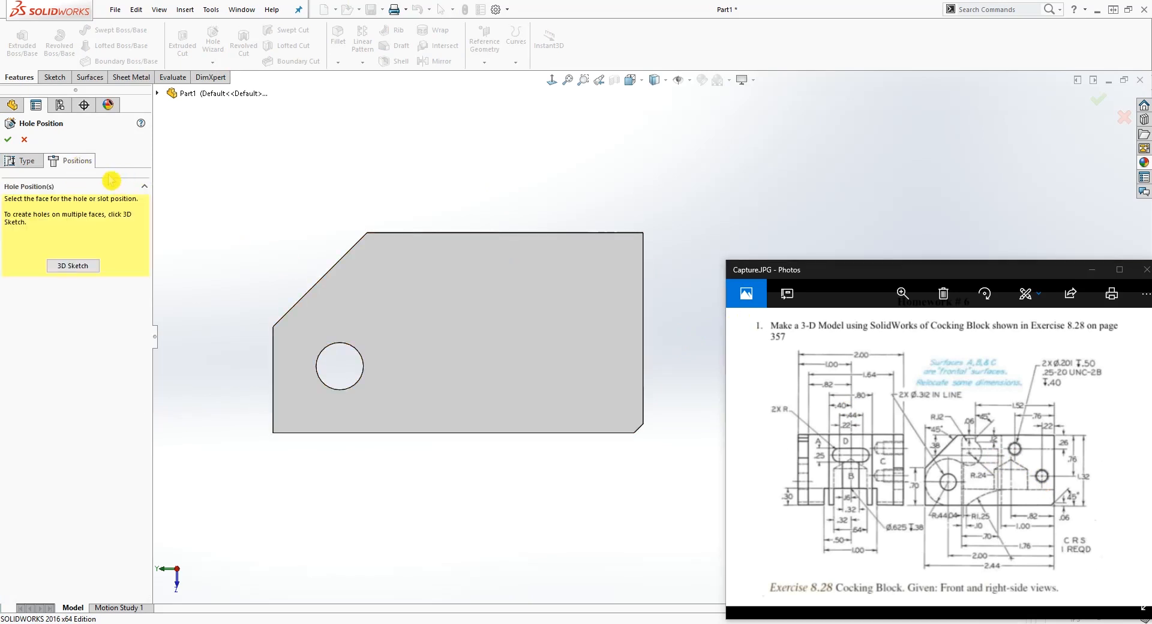
{"action": "left_click", "coordinate": [561, 279]}
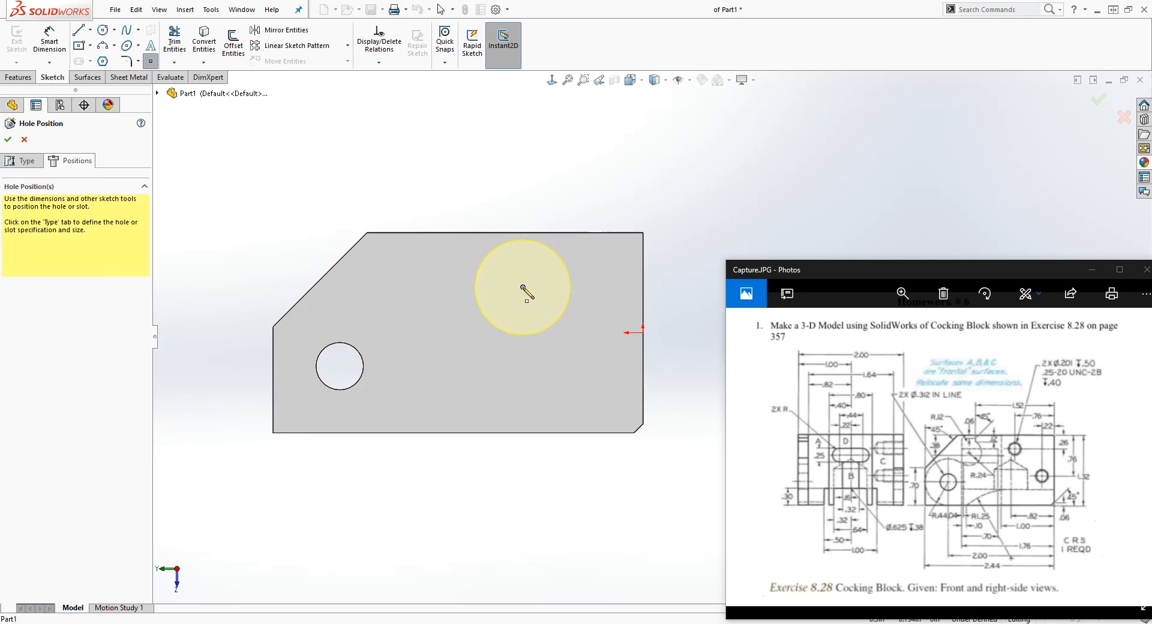
{"action": "left_click", "coordinate": [522, 288]}
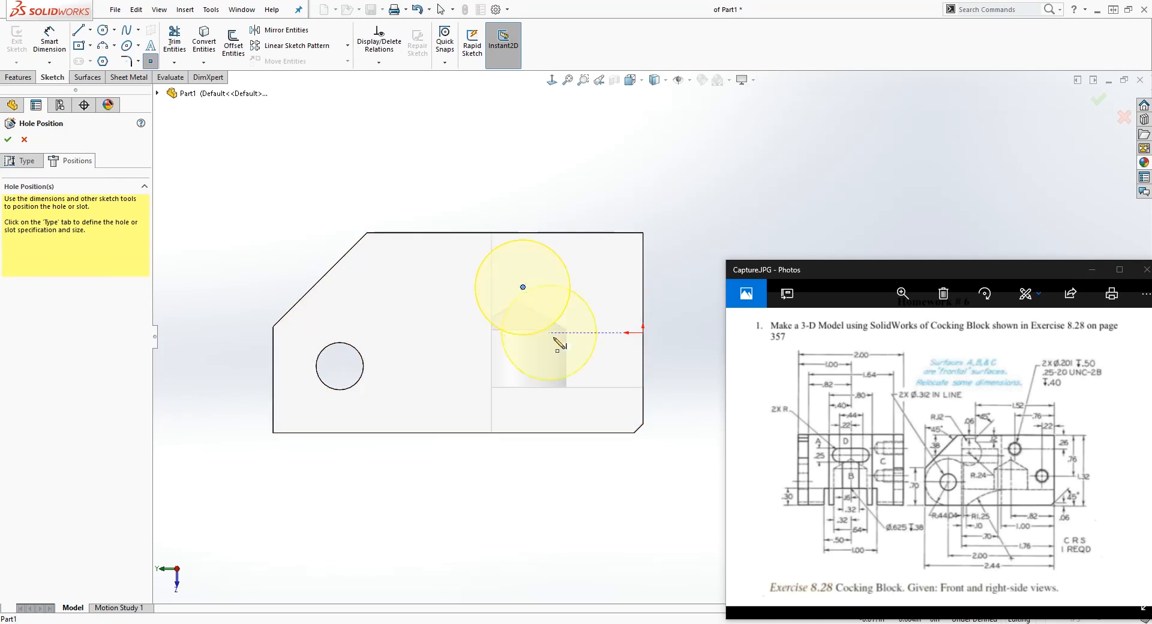
{"action": "left_click", "coordinate": [600, 360]}
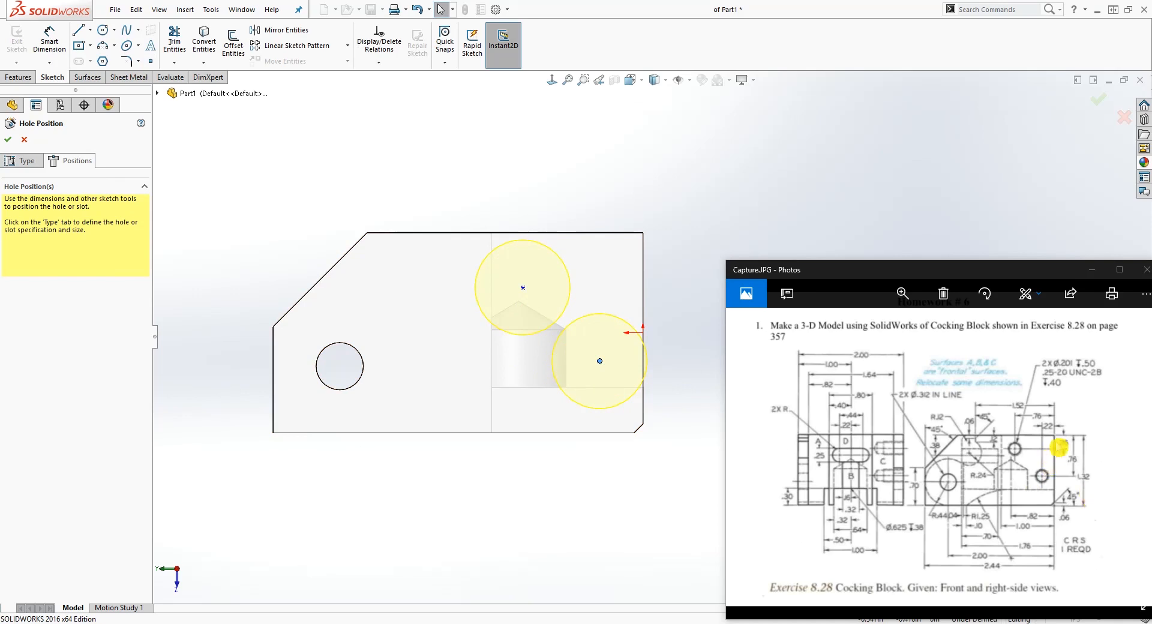
Dimension the lower centre point on the side face at 0.22 in from the block's rear edge.
{"action": "key", "text": "d"}
{"action": "left_click", "coordinate": [600, 362]}
{"action": "left_click", "coordinate": [643, 328]}
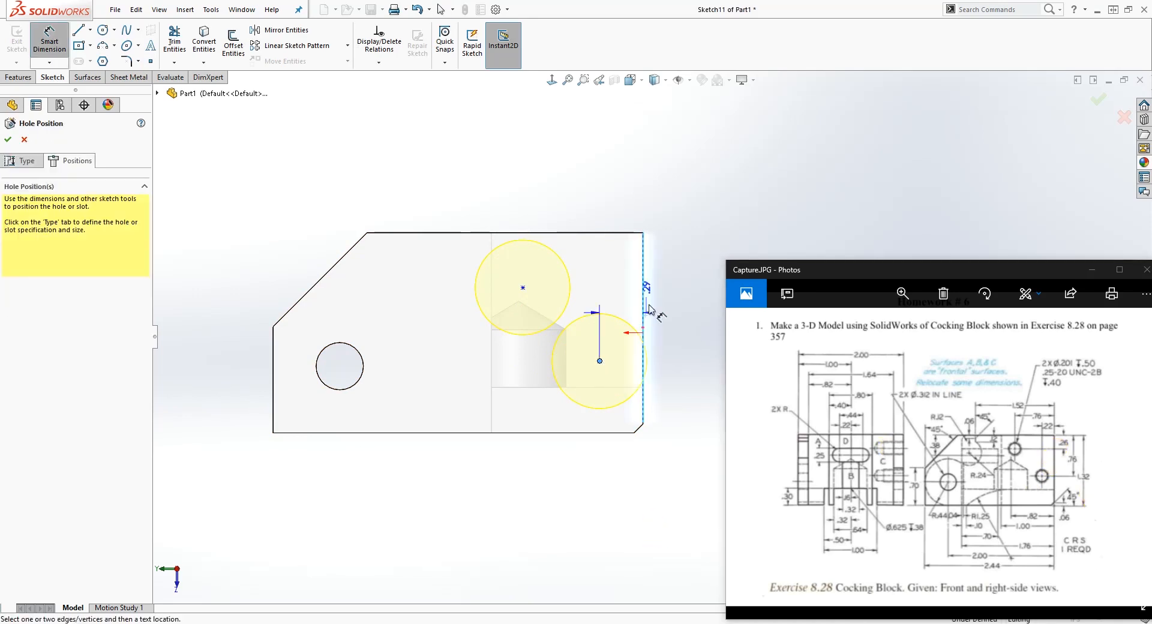
{"action": "left_click", "coordinate": [628, 181]}
{"action": "type", "text": ".22"}
{"action": "key", "text": "Return"}
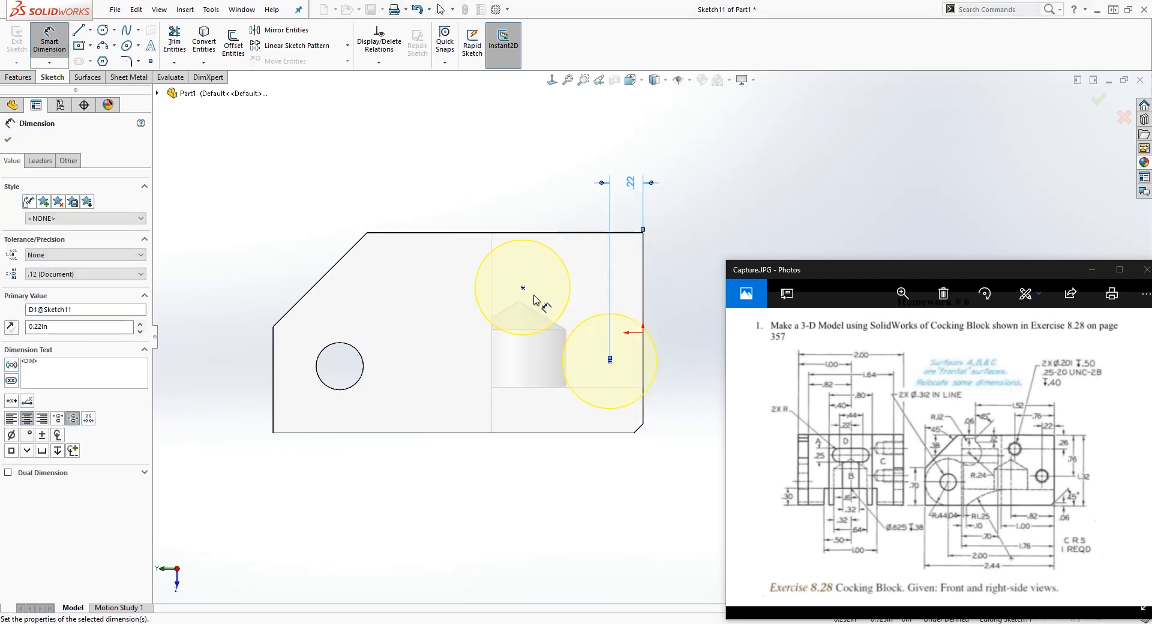
Dimension the upper centre point on the side face at 0.76 in from the block's rear edge.
{"action": "left_click", "coordinate": [523, 287]}
{"action": "left_click", "coordinate": [643, 264]}
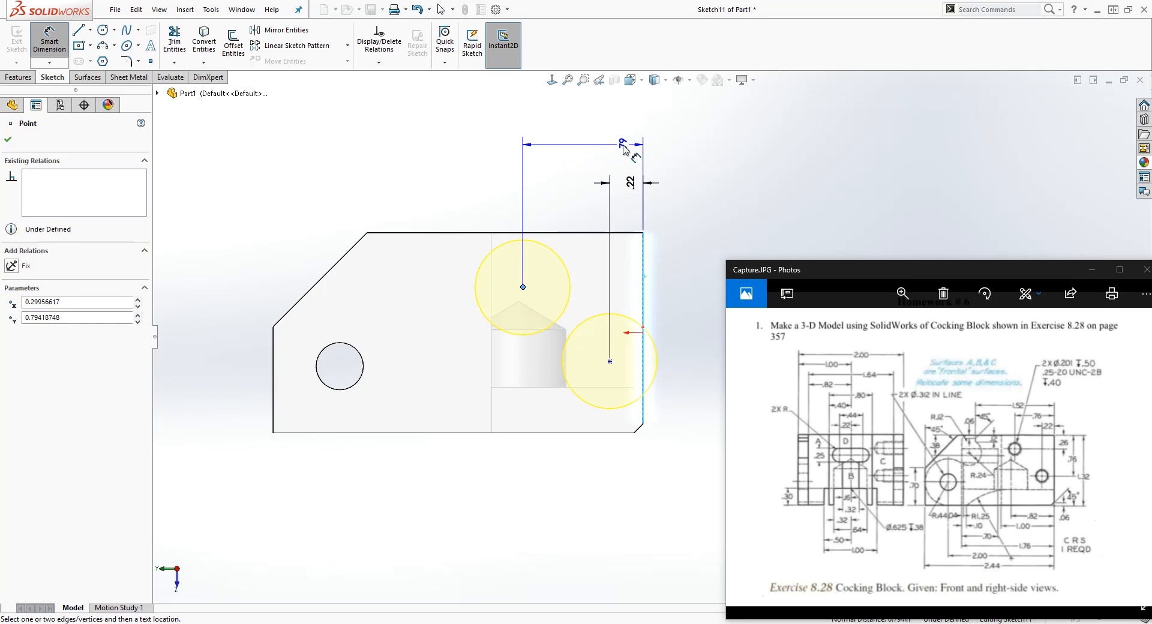
{"action": "left_click", "coordinate": [625, 145]}
{"action": "type", "text": ".76"}
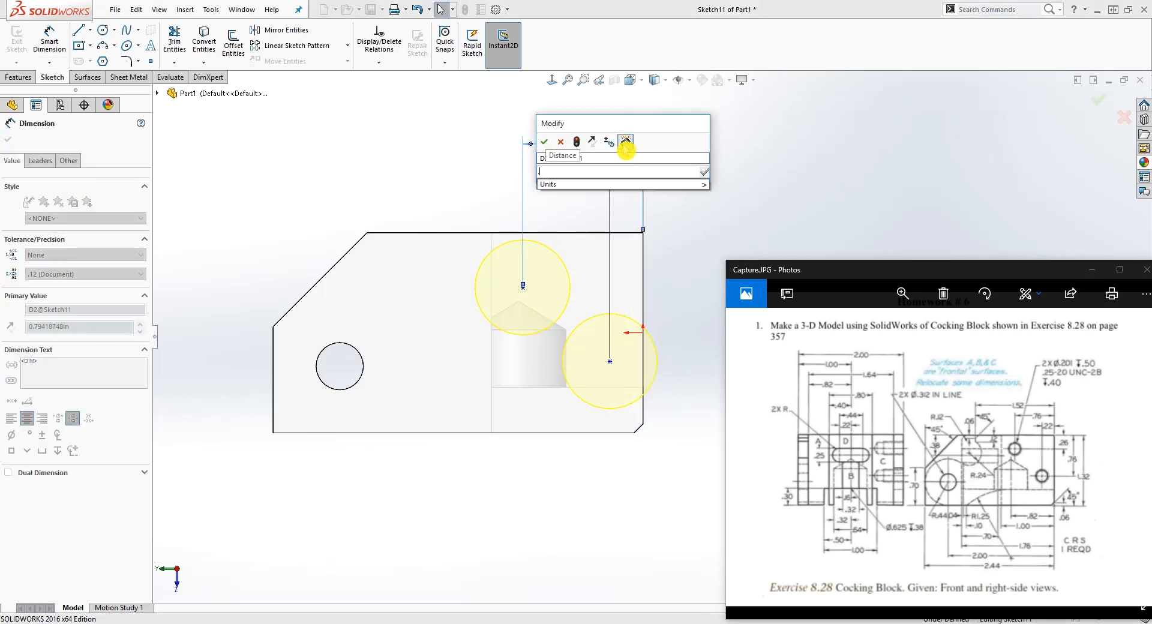
{"action": "key", "text": "Return"}
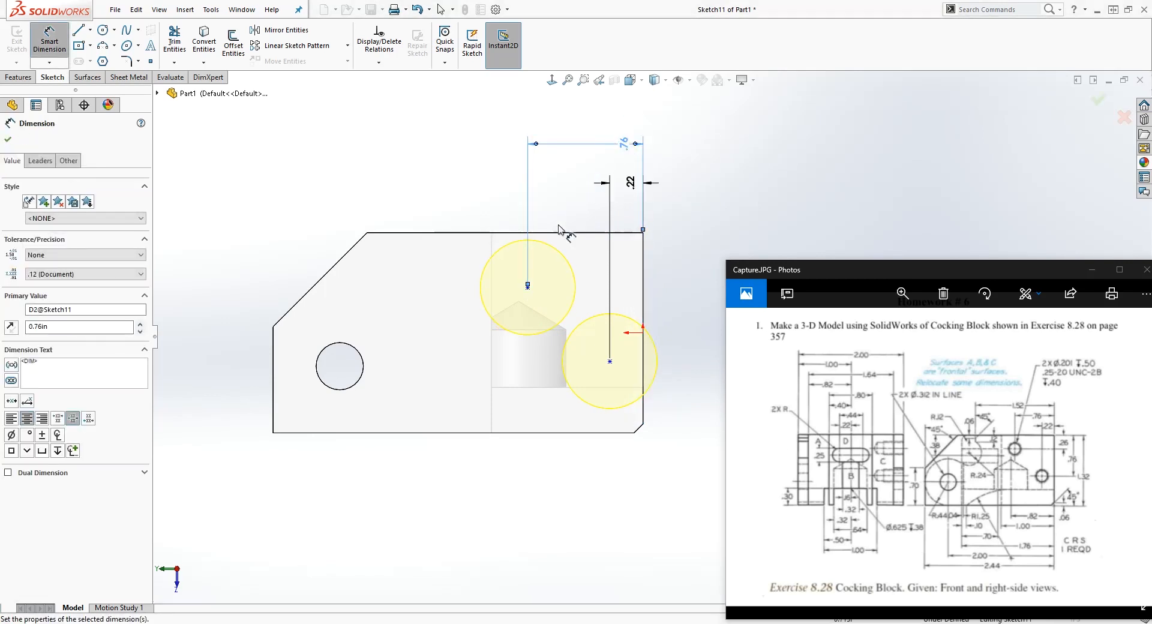
Dimension the upper centre point at 0.26 in below the side face's top edge.
{"action": "left_click", "coordinate": [631, 233]}
{"action": "left_click", "coordinate": [529, 288]}
{"action": "left_click", "coordinate": [680, 267]}
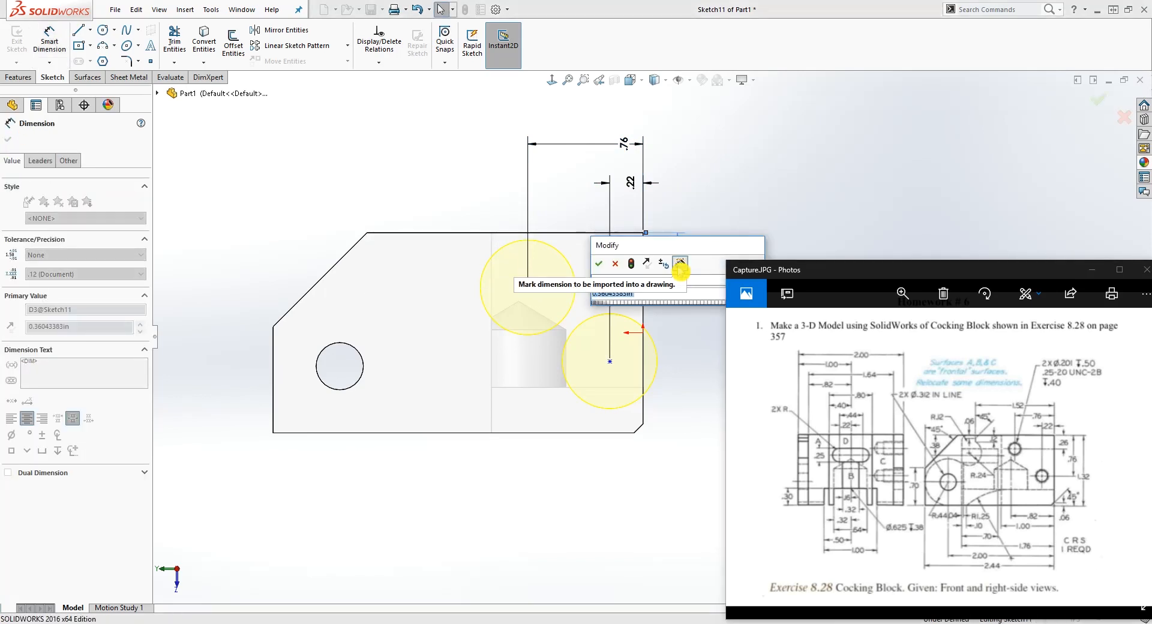
{"action": "type", "text": ".26"}
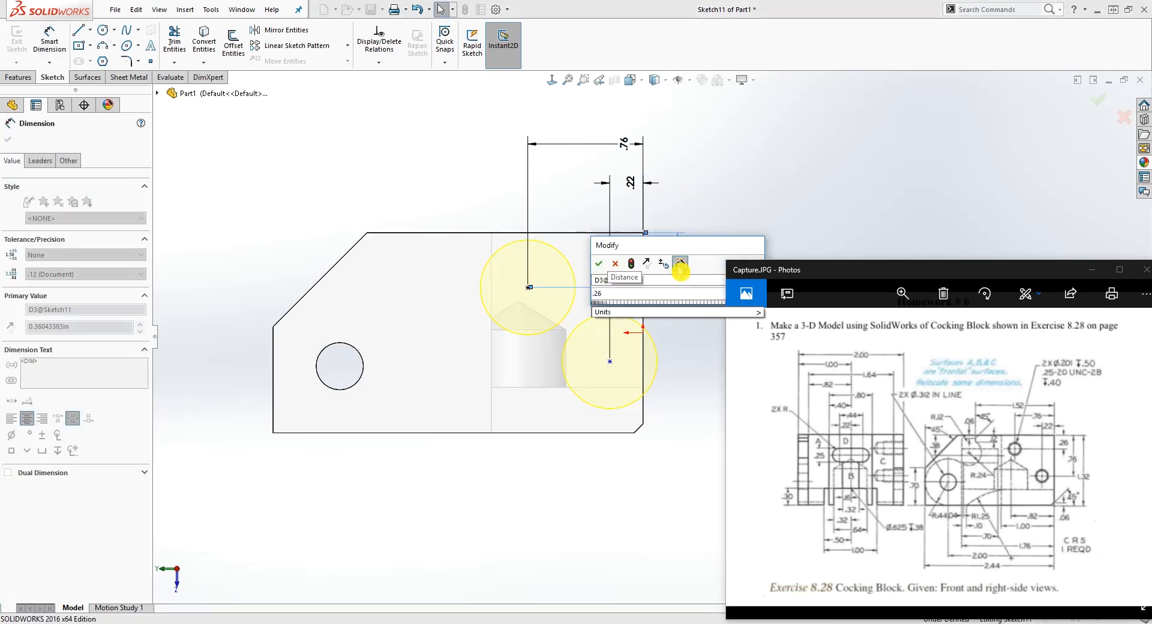
{"action": "key", "text": "Return"}
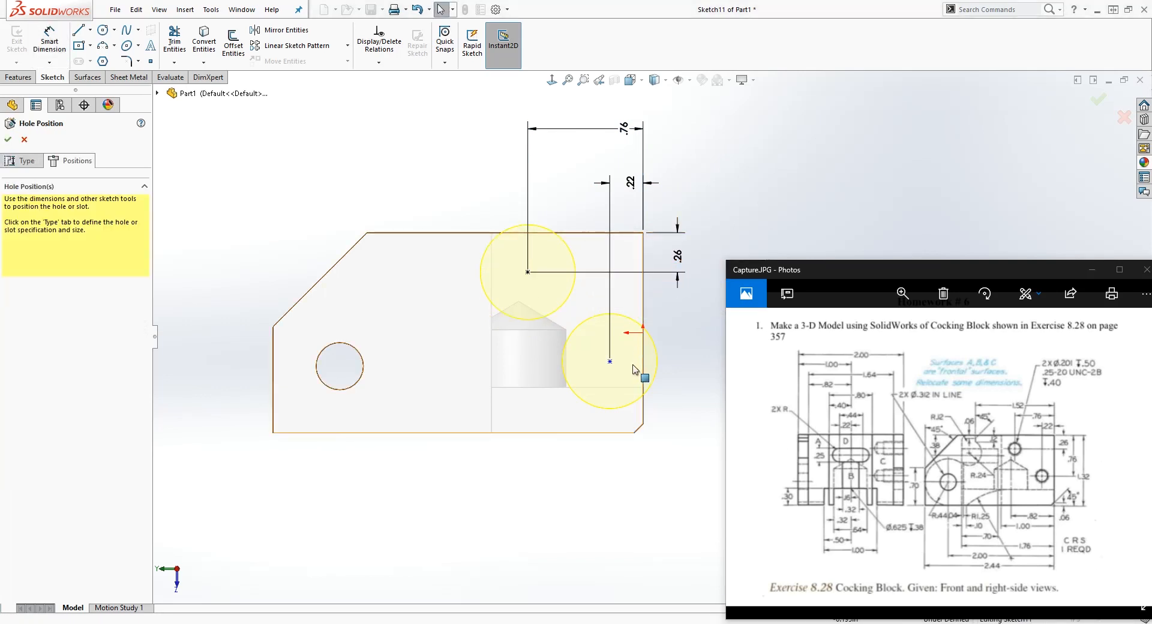
Dimension the lower centre point at 0.76 in below the side face's top edge.
{"action": "right_click_drag", "start_coordinate": [674, 431], "coordinate": [672, 390]}
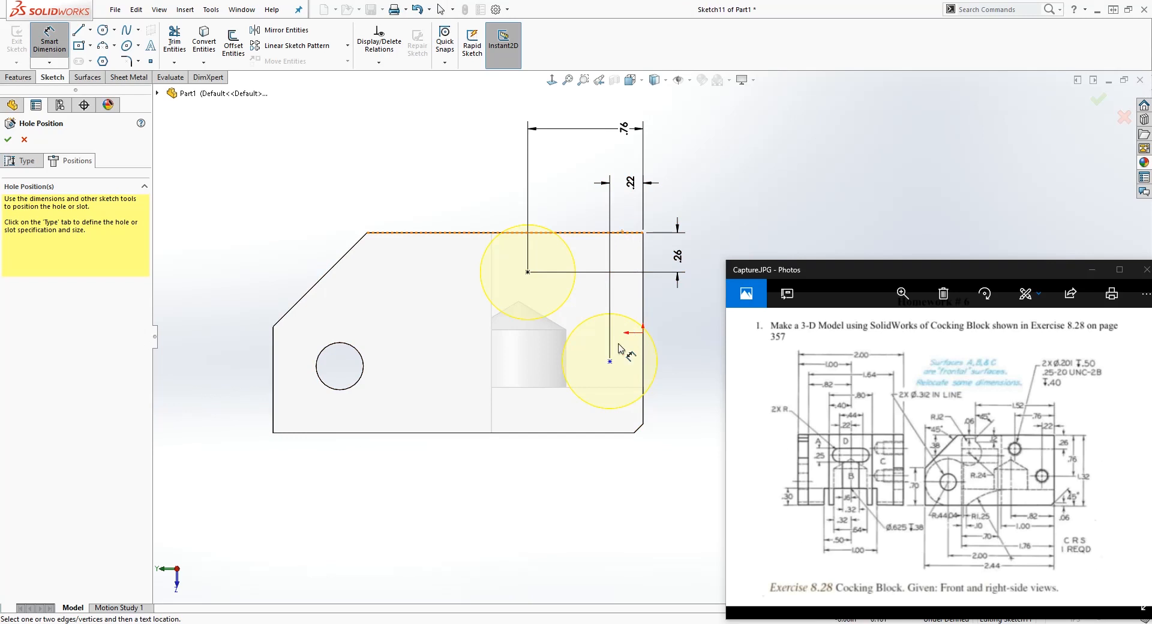
{"action": "left_click", "coordinate": [610, 361]}
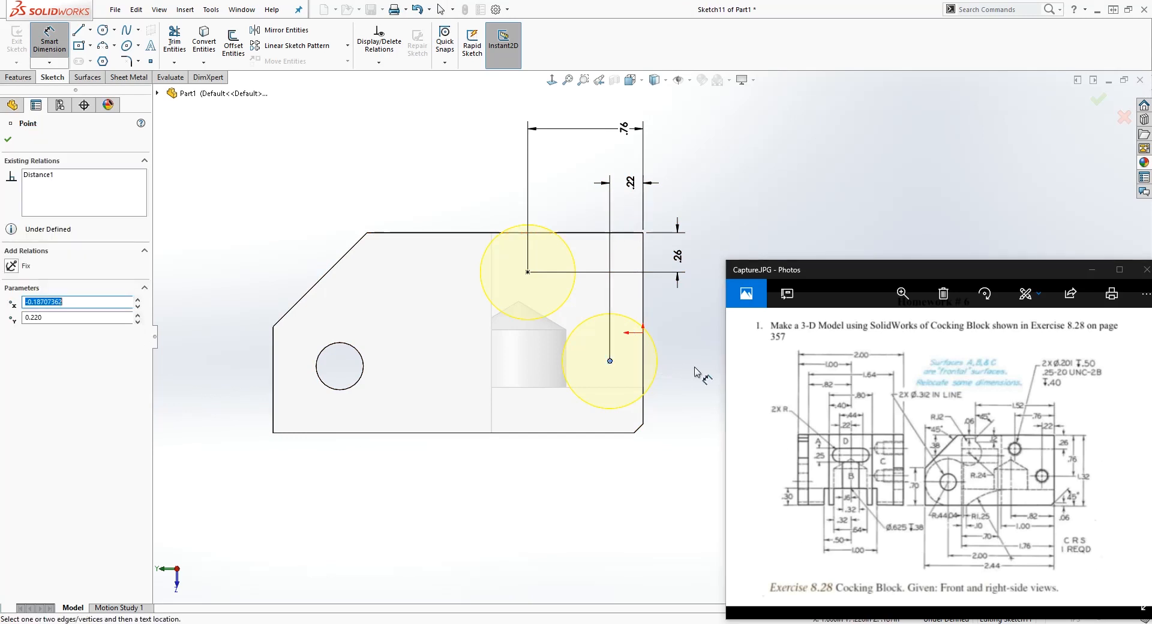
{"action": "left_click", "coordinate": [639, 233]}
{"action": "left_click", "coordinate": [708, 316]}
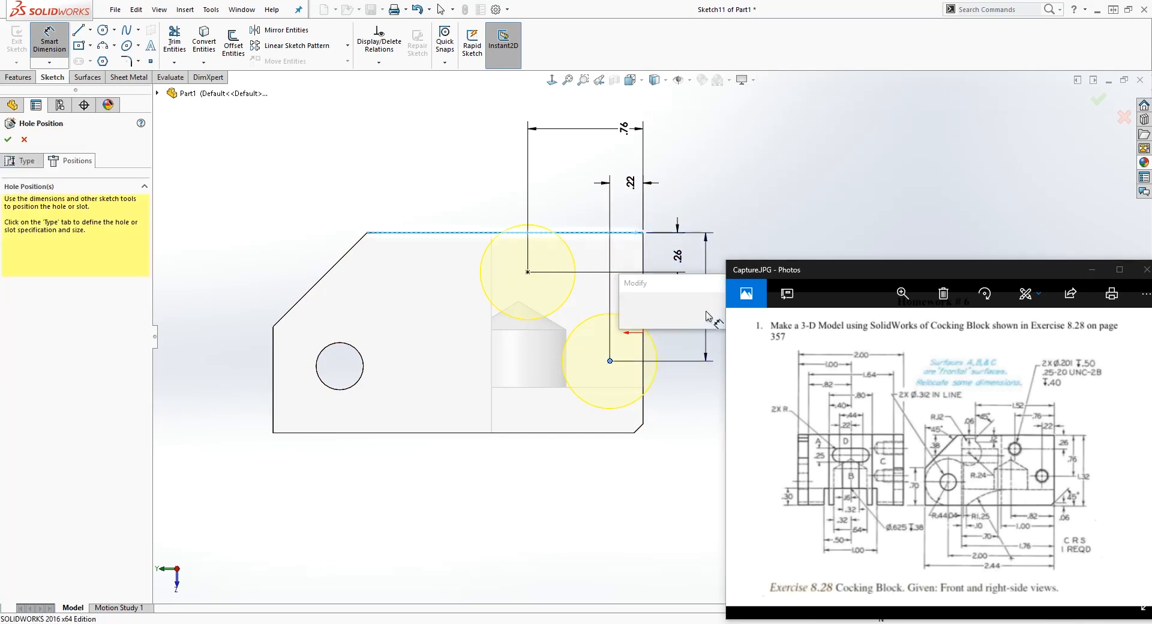
{"action": "type", "text": ".76"}
{"action": "key", "text": "Return"}
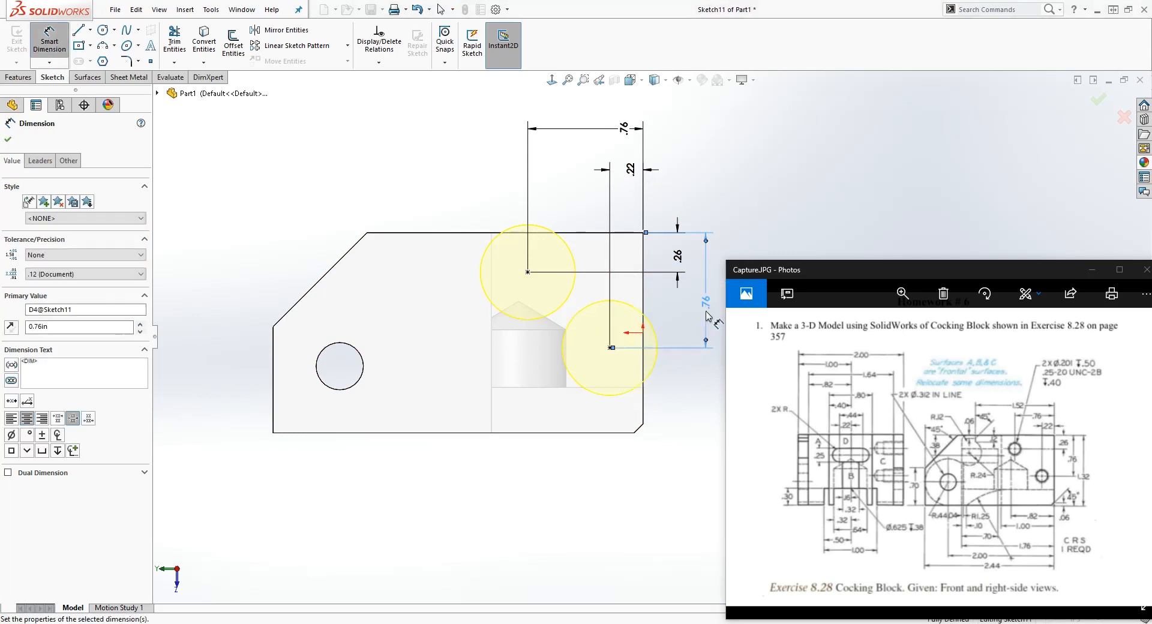
{"action": "key", "text": "Escape"}
Specify the two side holes as ANSI Inch bottoming tapped holes, size 1/4-20, with custom sizing shown.
{"action": "middle_click_drag", "start_coordinate": [771, 242], "coordinate": [673, 314], "text": "ctrl"}
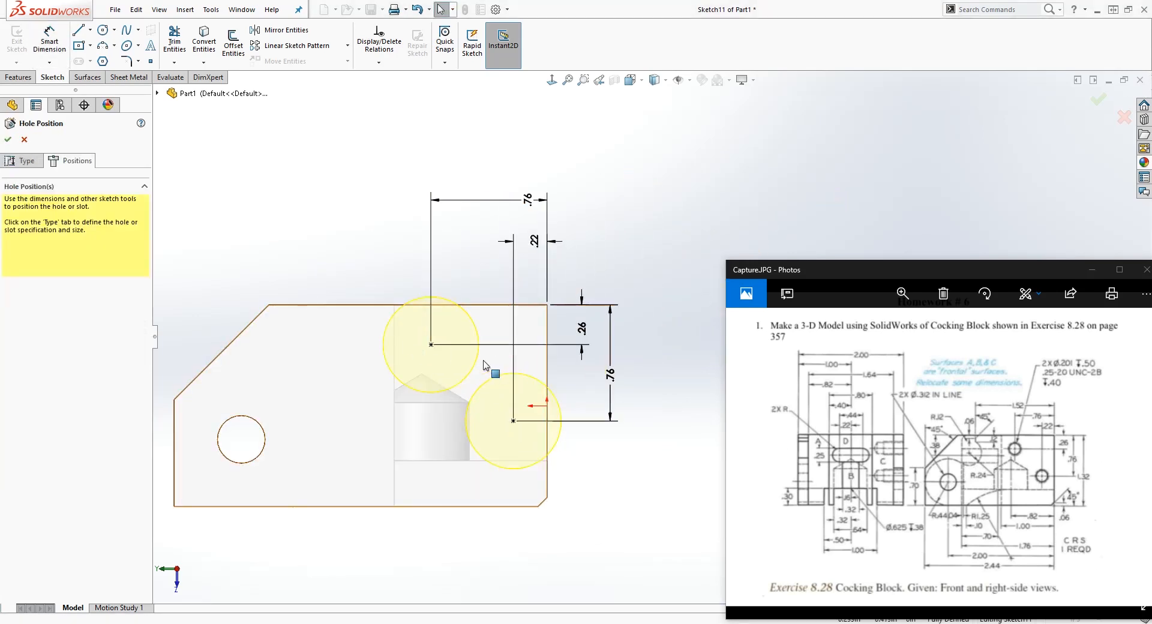
{"action": "left_click", "coordinate": [22, 162]}
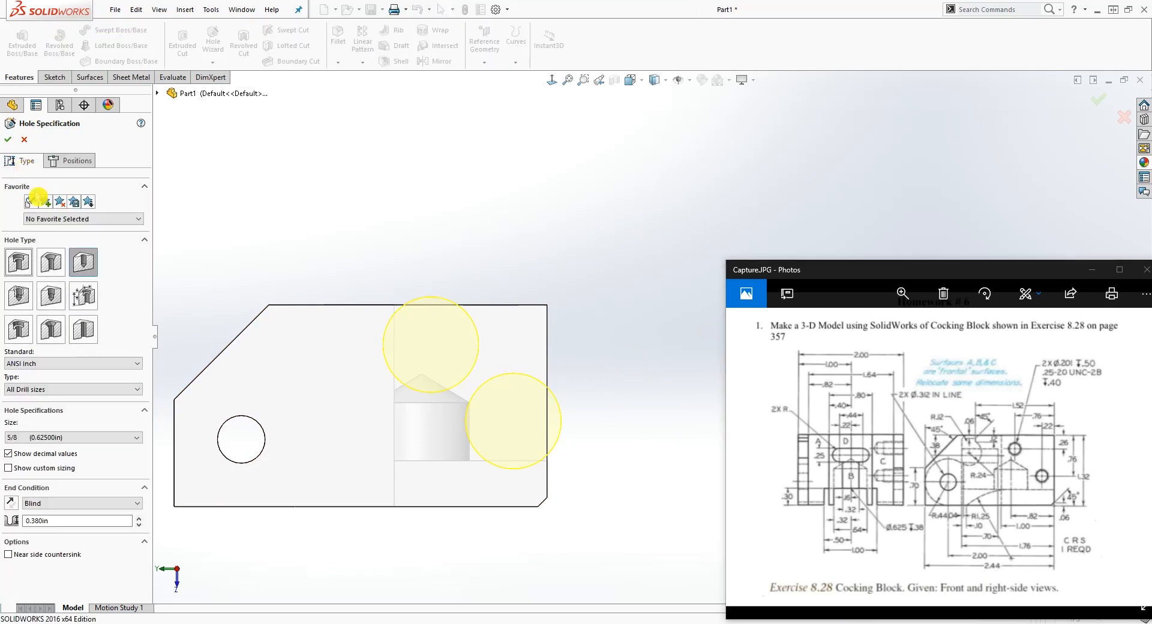
{"action": "left_click", "coordinate": [19, 296]}
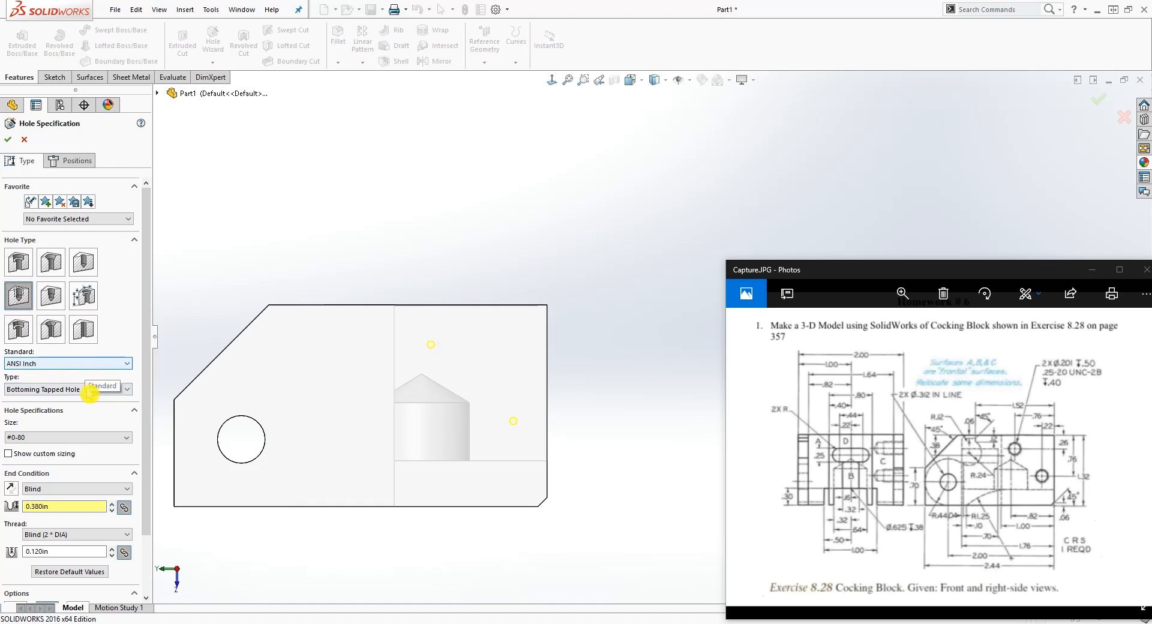
{"action": "left_click", "coordinate": [88, 441]}
{"action": "left_click", "coordinate": [88, 441]}
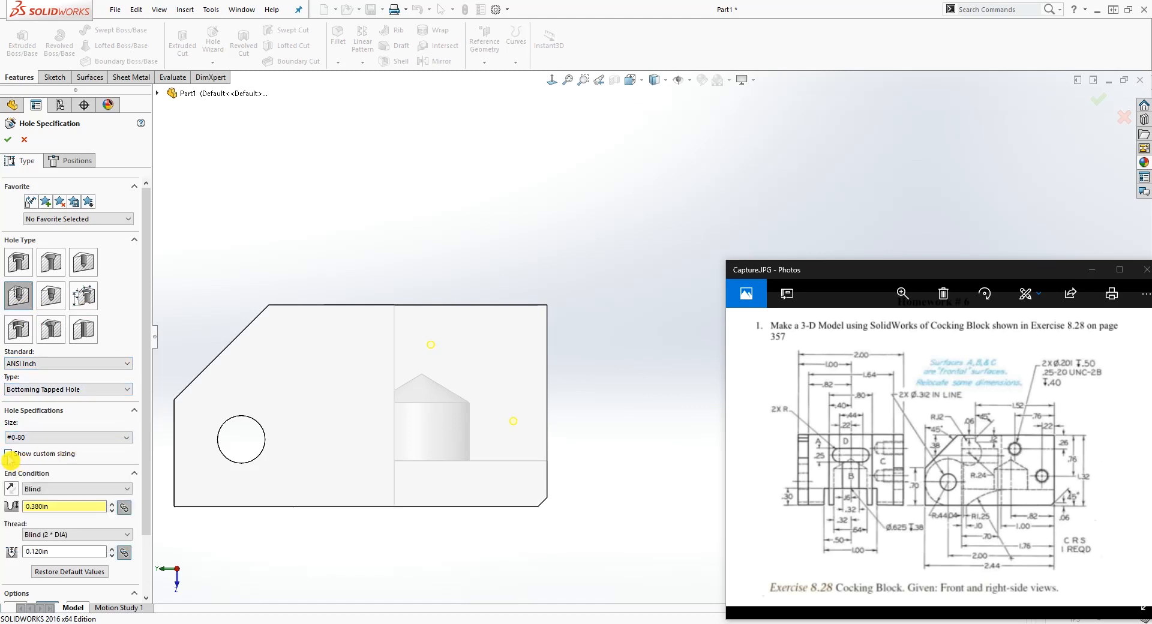
{"action": "left_click", "coordinate": [9, 455]}
{"action": "left_click", "coordinate": [62, 440]}
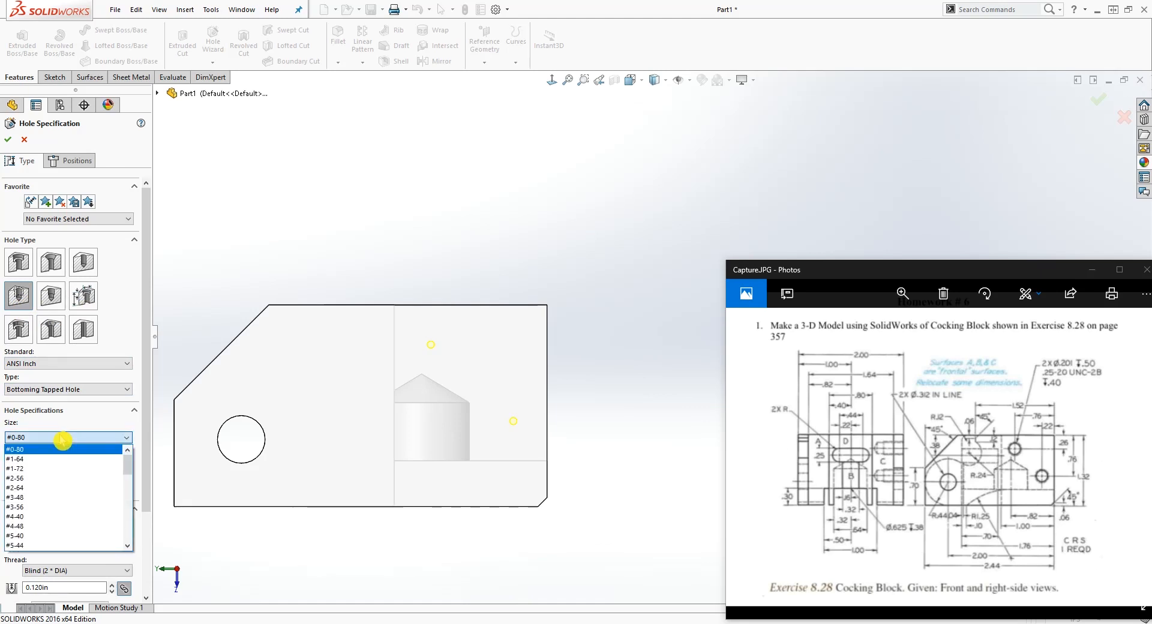
{"action": "scroll", "coordinate": [84, 463], "scroll_direction": "down", "scroll_amount": 4}
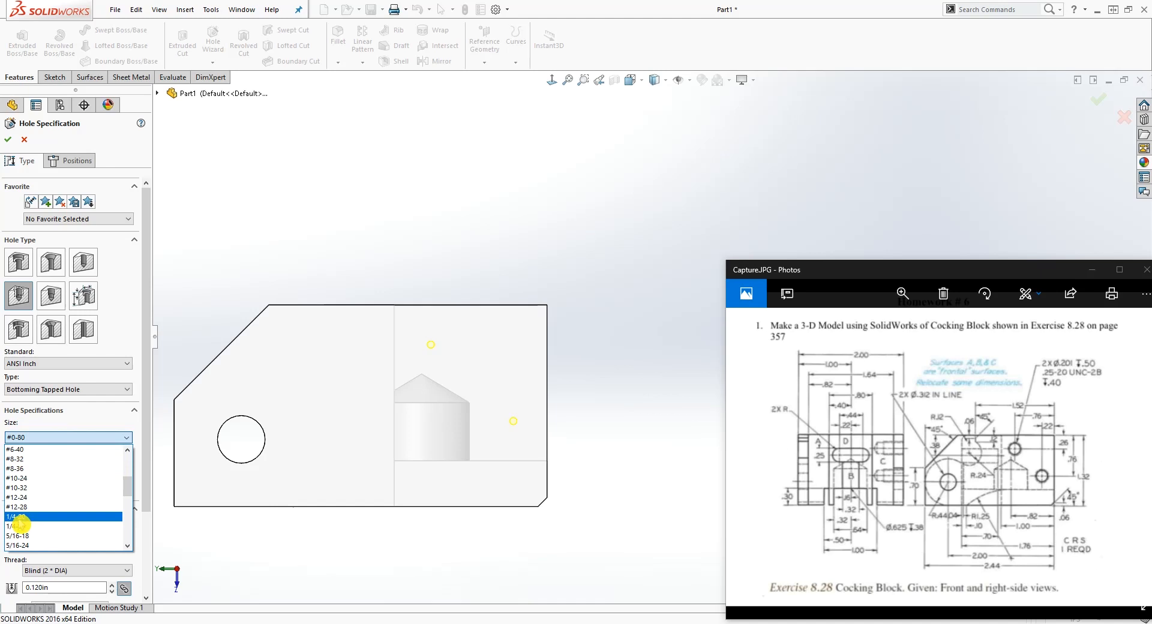
{"action": "left_click", "coordinate": [20, 519]}
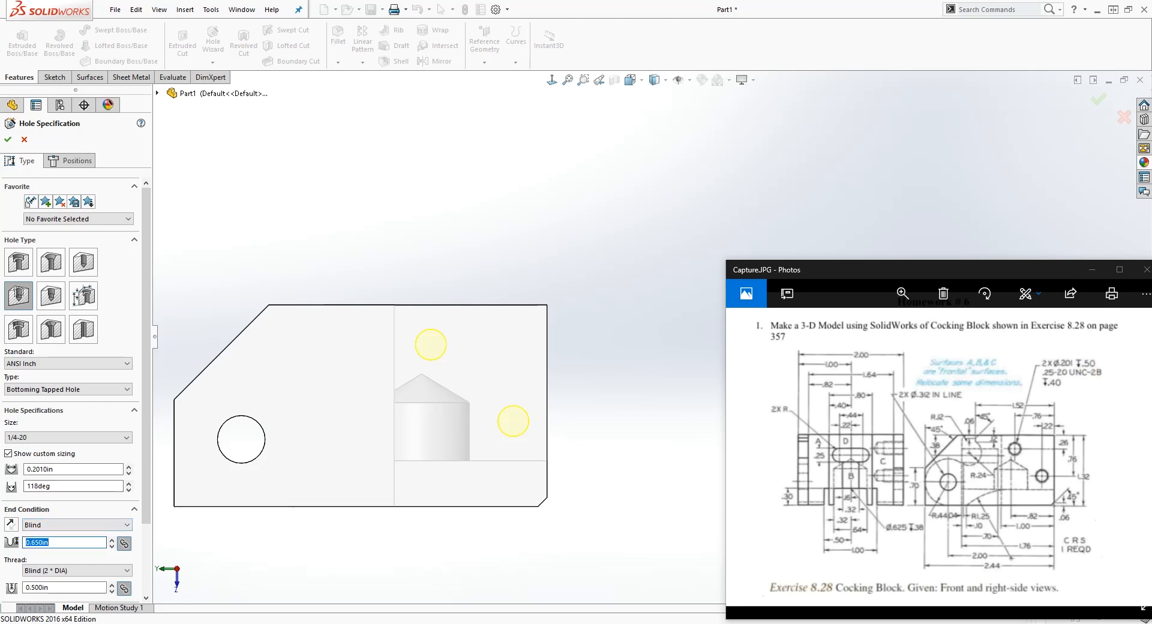
Set the tapped holes' blind depth to 0.5 in and thread depth to 0.4 in, and create them.
{"action": "type", "text": "5"}
{"action": "key", "text": "Return"}
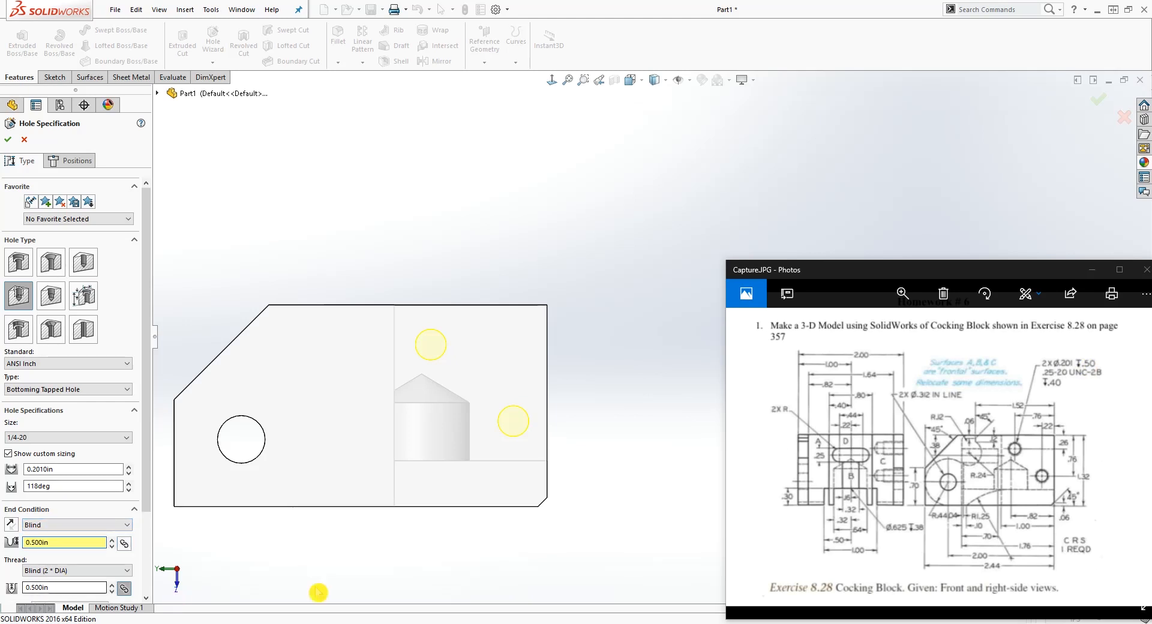
{"action": "left_click", "coordinate": [46, 587]}
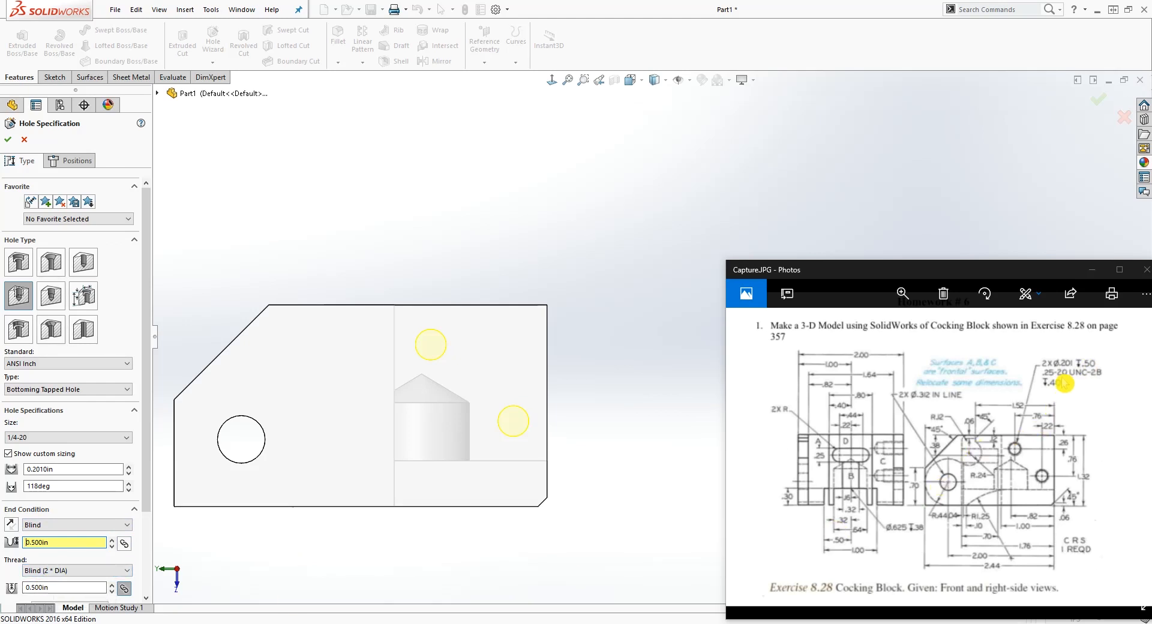
{"action": "double_click", "coordinate": [66, 589]}
{"action": "type", "text": ".4"}
{"action": "key", "text": "Return"}
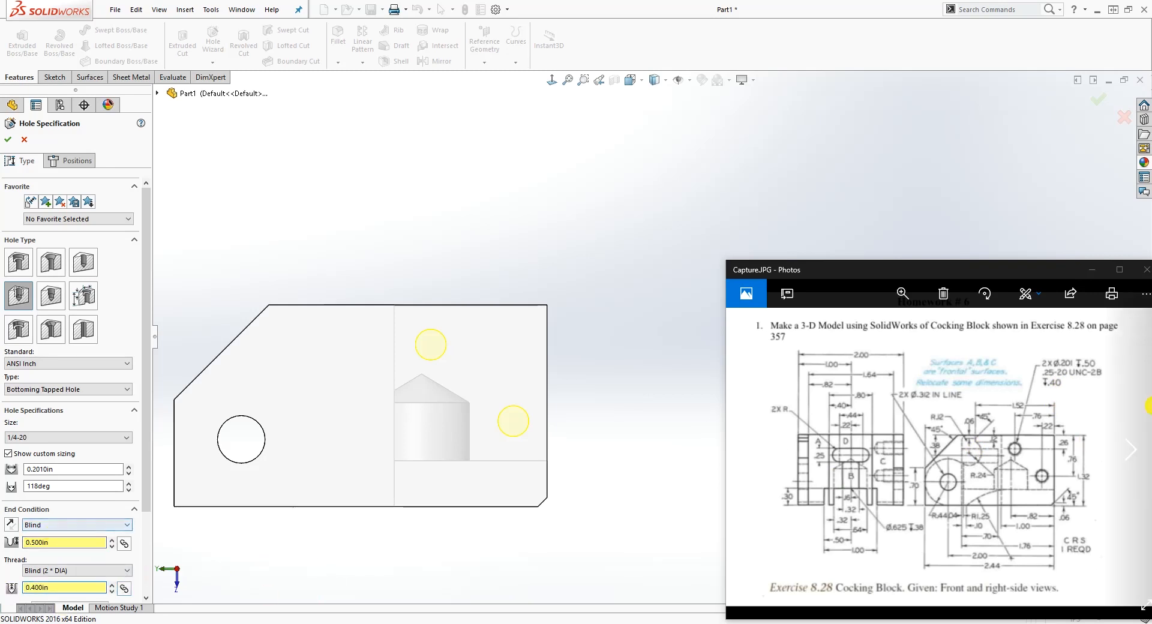
{"action": "left_click_drag", "start_coordinate": [147, 475], "coordinate": [160, 535]}
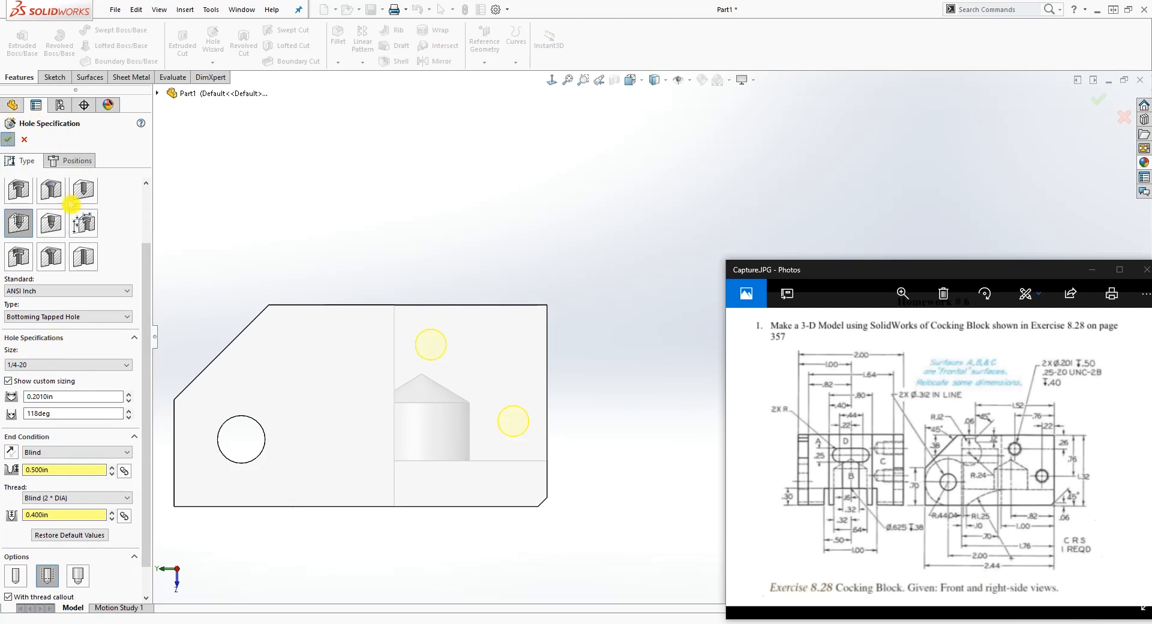
{"action": "key", "text": "Return"}
Examine the finished block from the top, right and several oblique views, comparing its tapped holes with the reference drawing.
{"action": "middle_click_drag", "start_coordinate": [362, 244], "coordinate": [564, 234]}
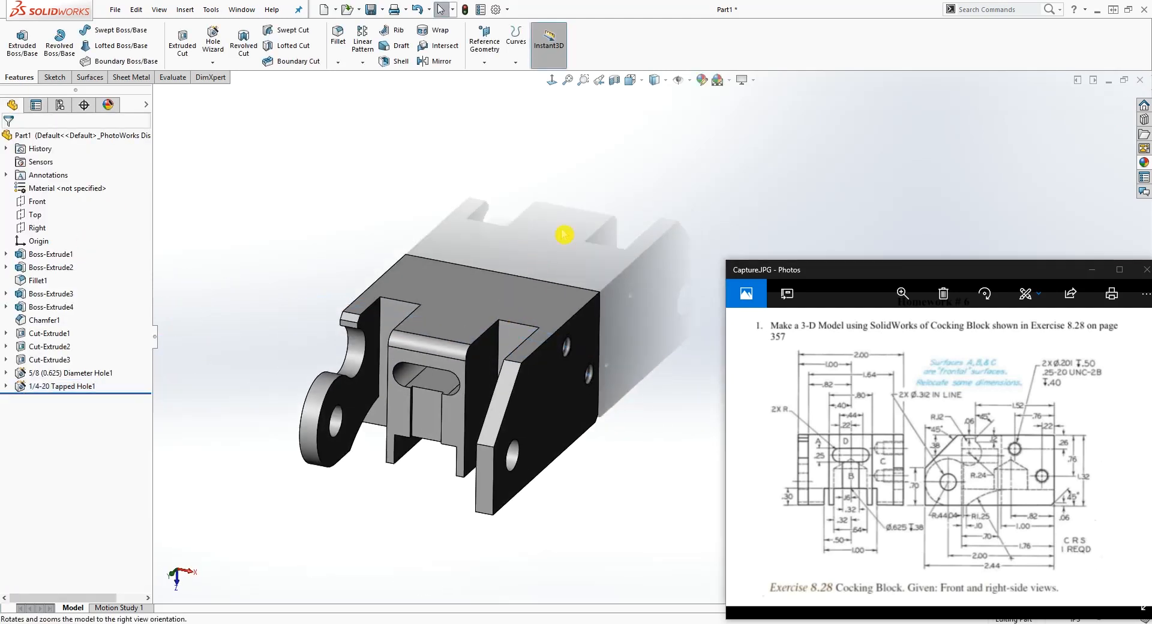
{"action": "key", "text": "ctrl+4"}
{"action": "middle_click_drag", "start_coordinate": [615, 457], "coordinate": [652, 107]}
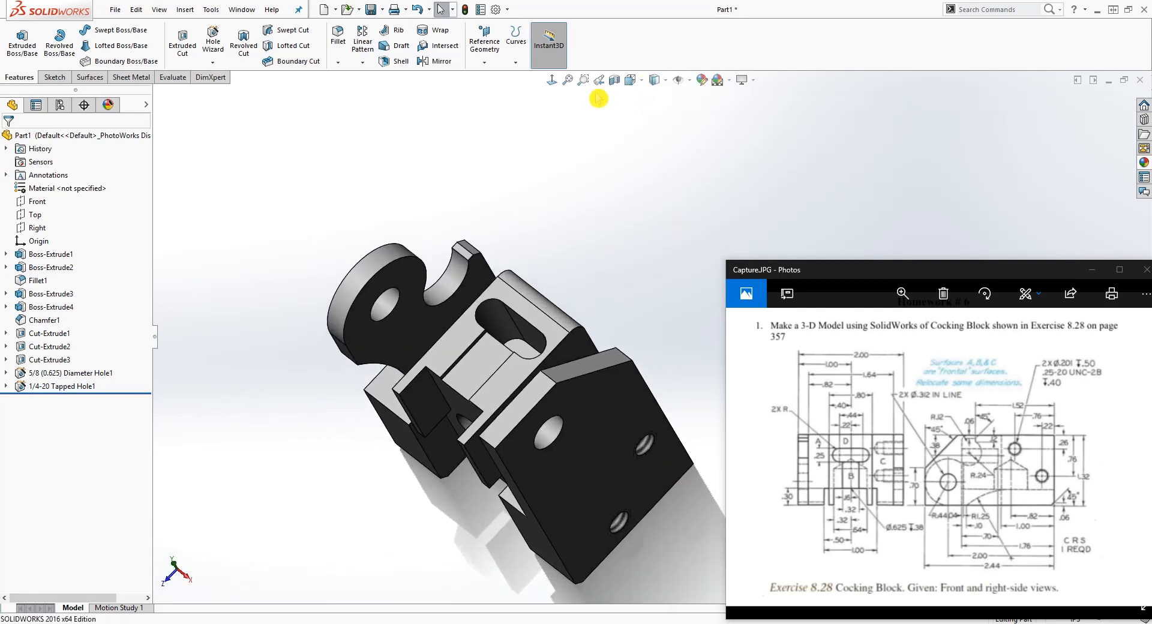
{"action": "left_click", "coordinate": [639, 88]}
{"action": "left_click", "coordinate": [651, 119]}
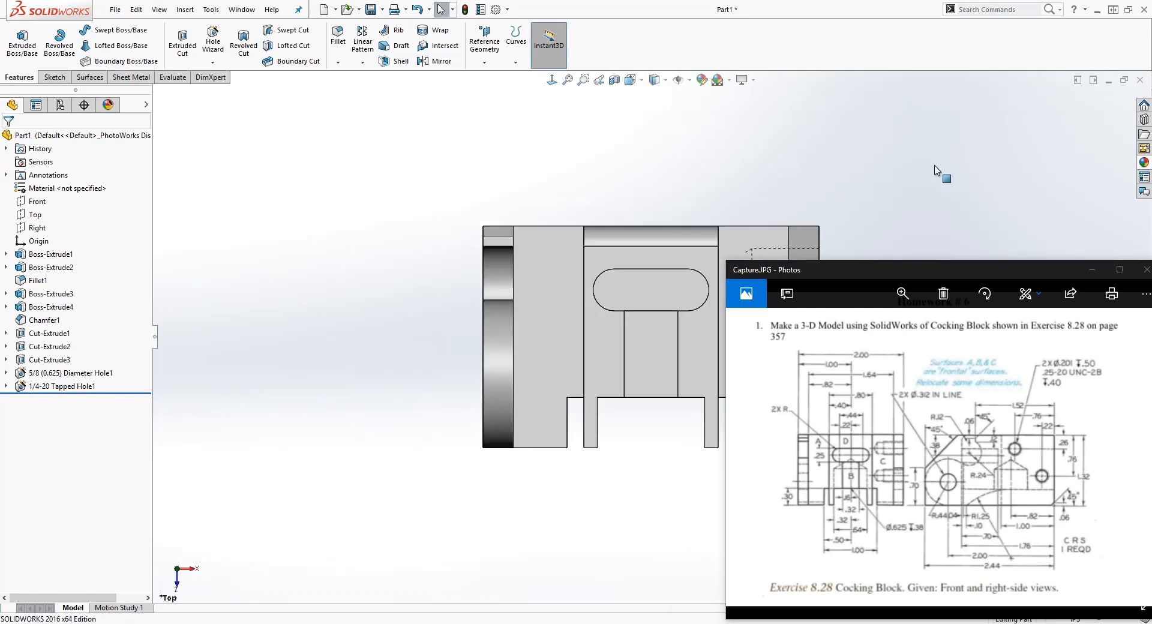
{"action": "scroll", "coordinate": [645, 329], "scroll_direction": "up", "scroll_amount": 5}
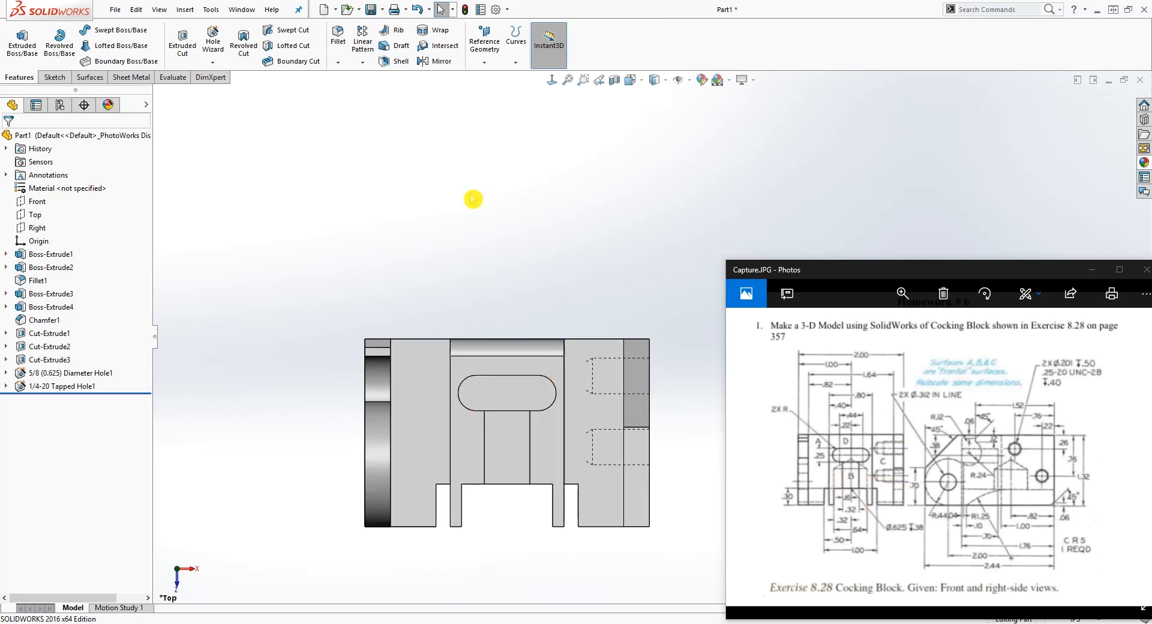
{"action": "key", "text": "ctrl+4"}
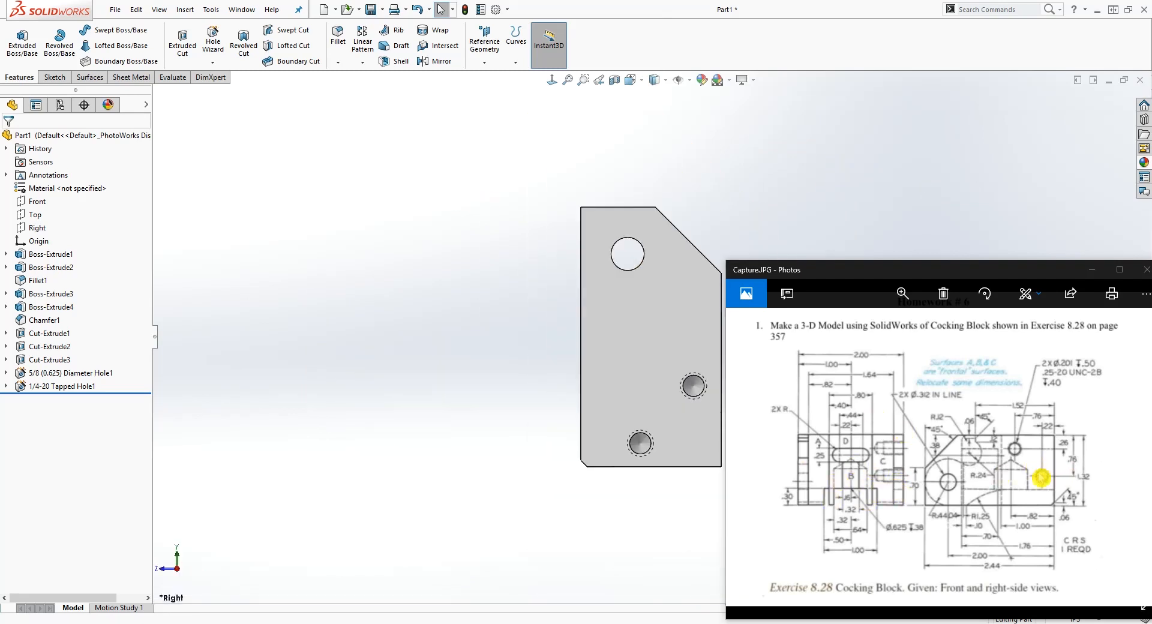
{"action": "scroll", "coordinate": [696, 237], "scroll_direction": "down", "scroll_amount": 1}
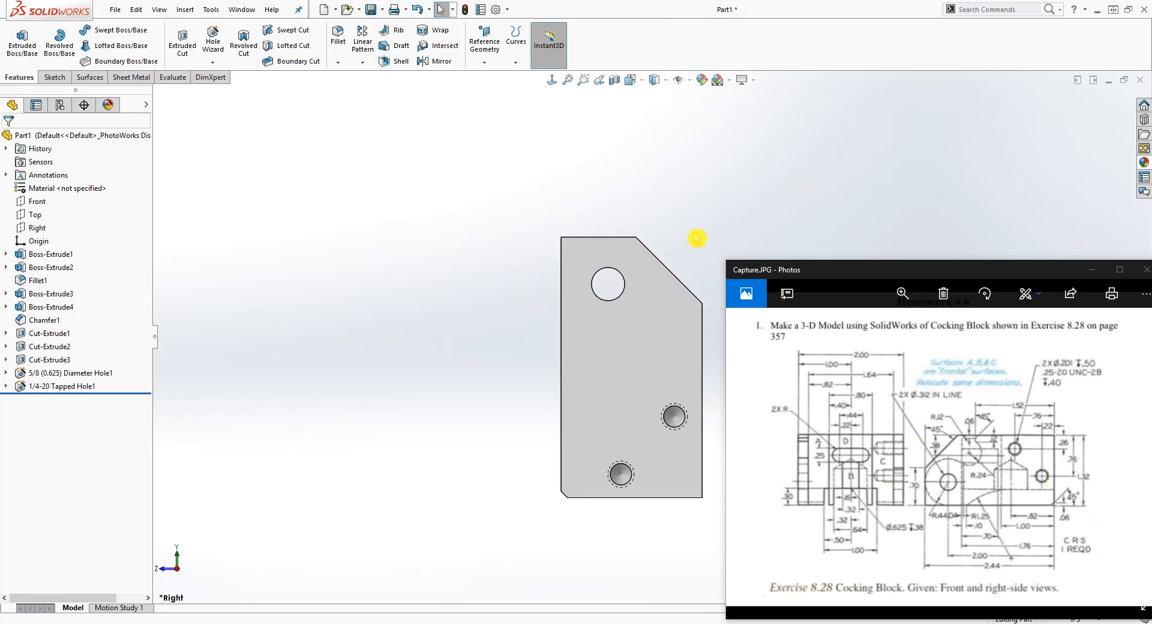
{"action": "scroll", "coordinate": [690, 354], "scroll_direction": "up", "scroll_amount": 1}
{"action": "scroll", "coordinate": [690, 362], "scroll_direction": "down", "scroll_amount": 3}
{"action": "middle_click_drag", "start_coordinate": [690, 362], "coordinate": [528, 420]}
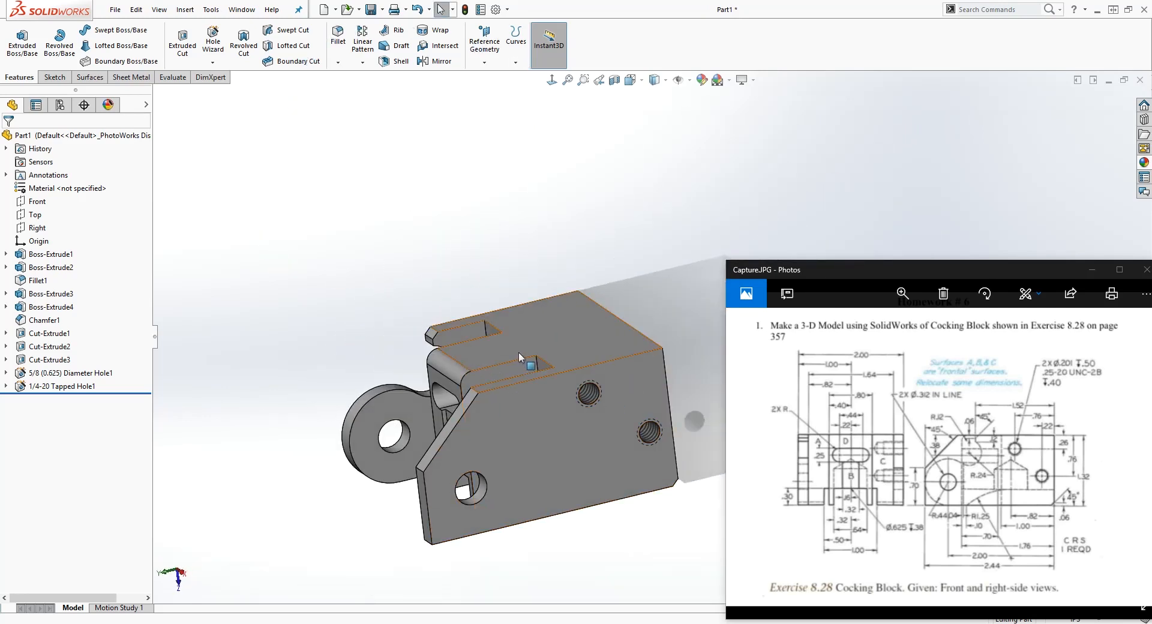
{"action": "left_click", "coordinate": [662, 222]}
{"action": "middle_click_drag", "start_coordinate": [664, 222], "coordinate": [555, 425]}
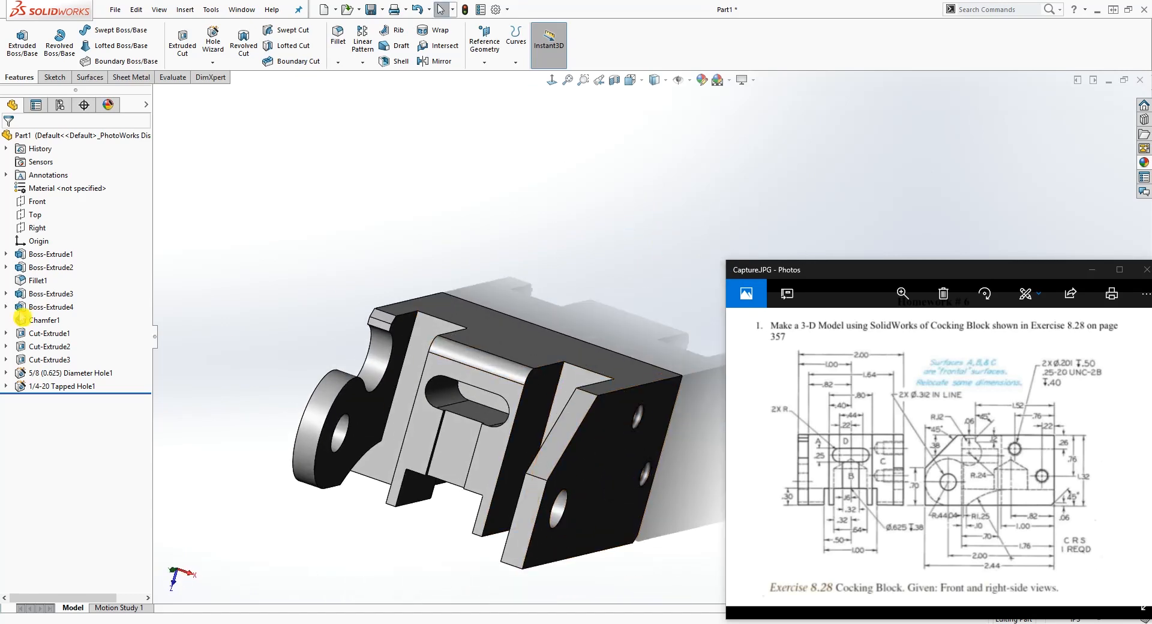